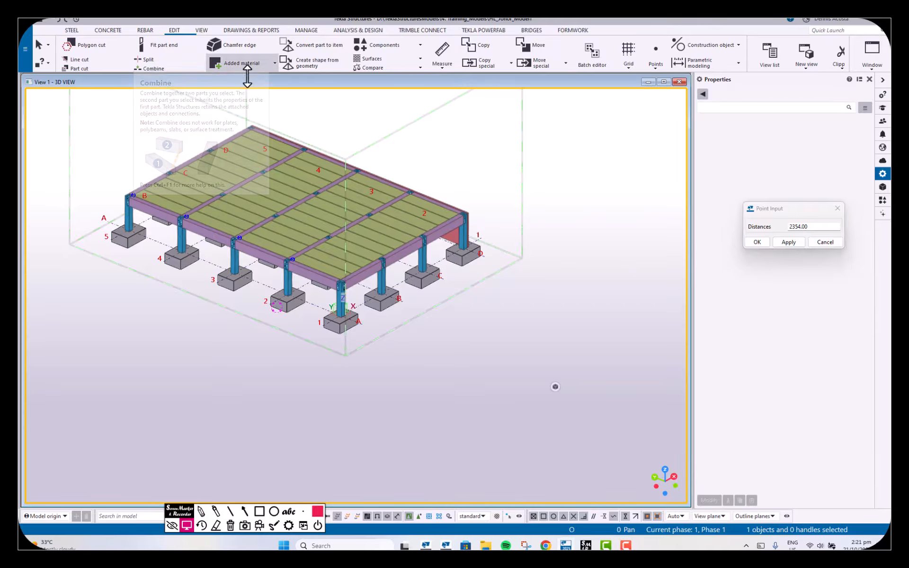
Set the rectangular grid's X coordinates to 0.00 4*4500.00 to add a grid line beyond line D
middle_drag(430, 348, 377, 349)
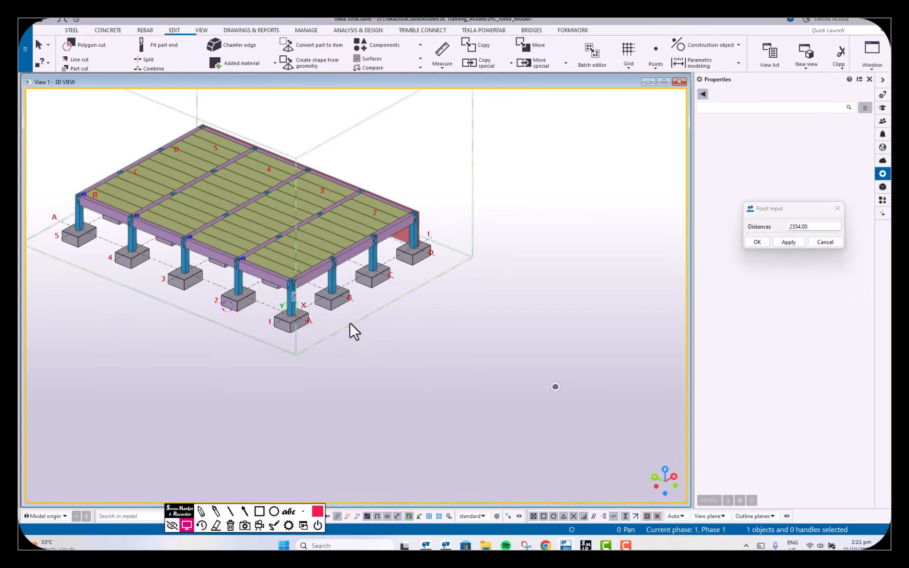
scroll(350, 323, down, 2)
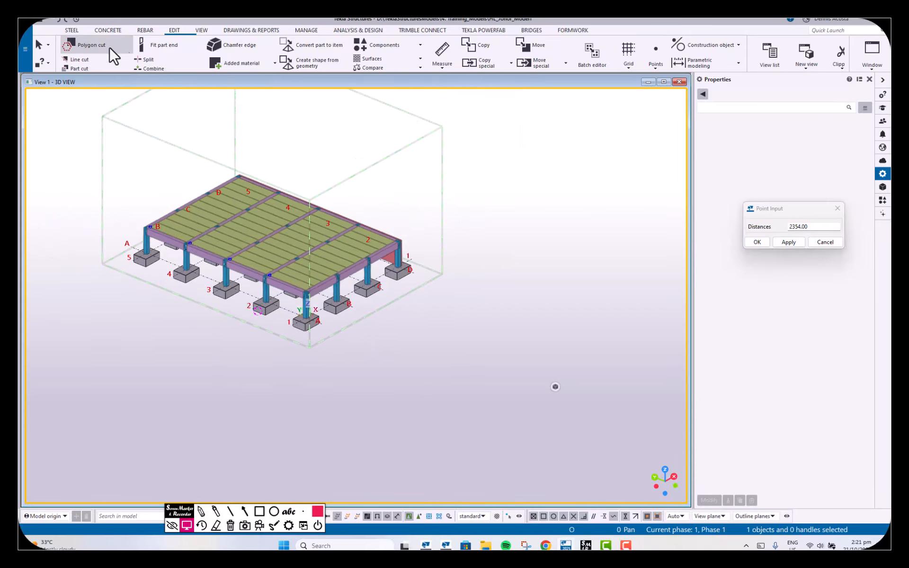
mouse_move(318, 294)
ctrl+middle_down()
mouse_move(420, 289)
mouse_move(399, 266)
mouse_move(416, 274)
mouse_move(411, 269)
mouse_move(392, 294)
mouse_move(426, 286)
mouse_move(365, 286)
mouse_move(435, 270)
mouse_move(371, 284)
mouse_move(317, 276)
ctrl+middle_up()
scroll(367, 290, up, 4)
scroll(379, 294, down, 2)
click(436, 267)
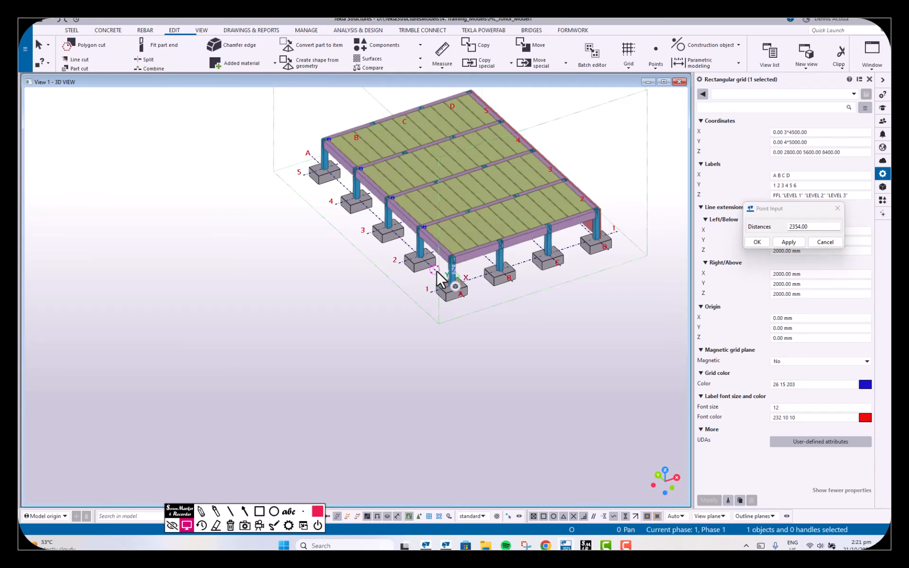
middle_drag(513, 278, 434, 337)
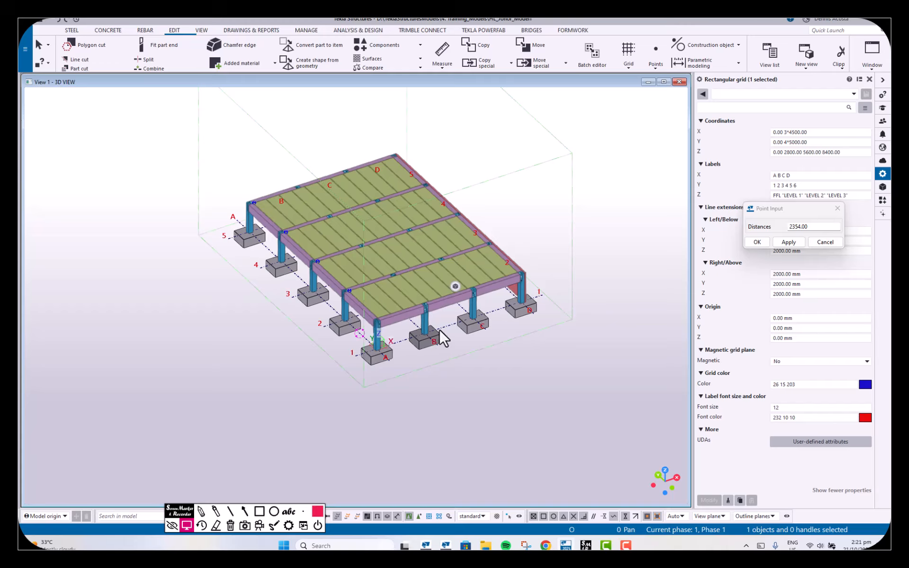
click(786, 132)
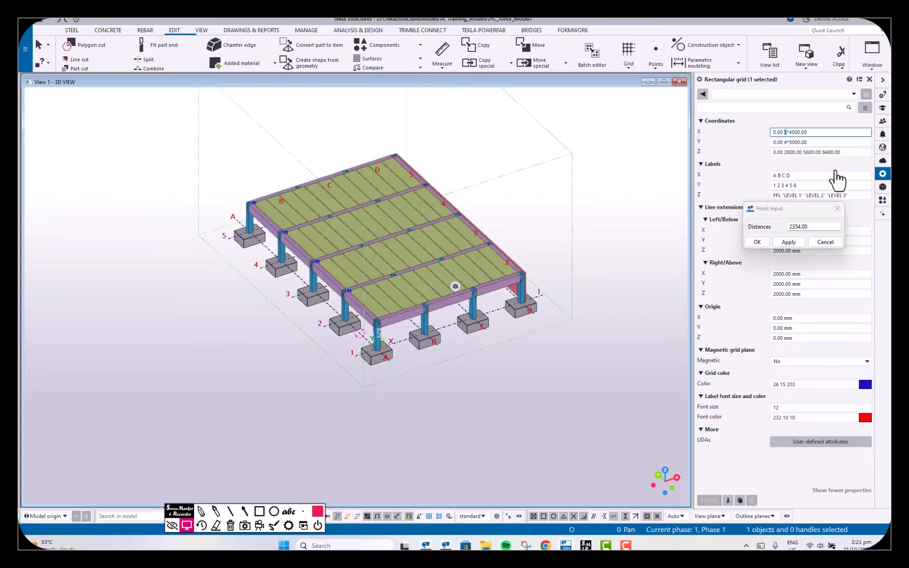
text(4)
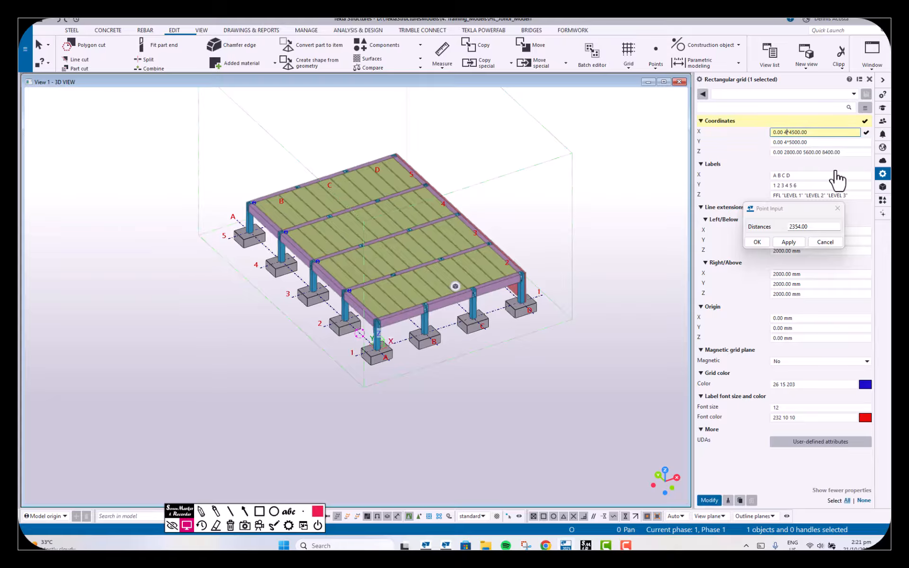
key(Return)
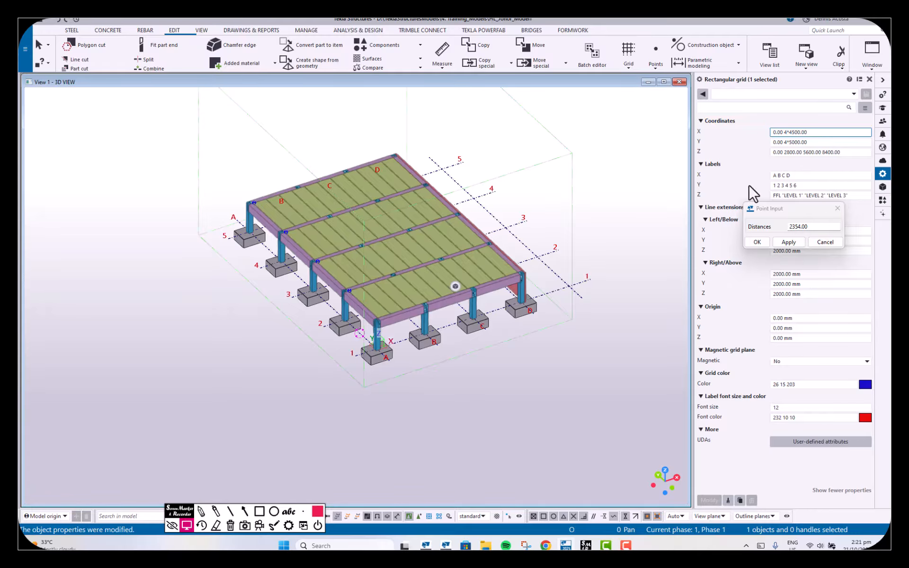
click(608, 224)
ctrl+middle_drag(572, 262, 535, 258)
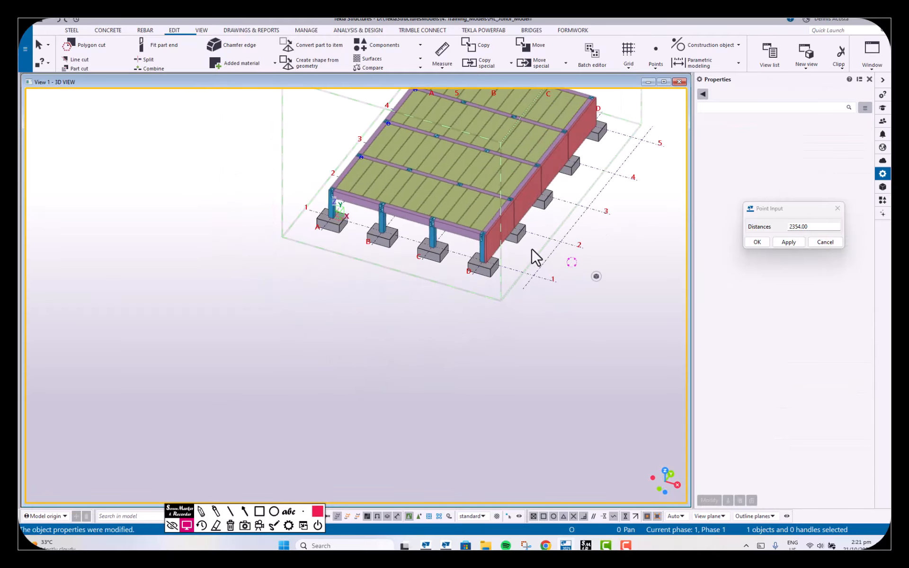
right_click(592, 229)
click(623, 271)
Place two 400*400 precast concrete columns on the new grid line beyond D, at grid lines 2 and 3
scroll(448, 355, up, 8)
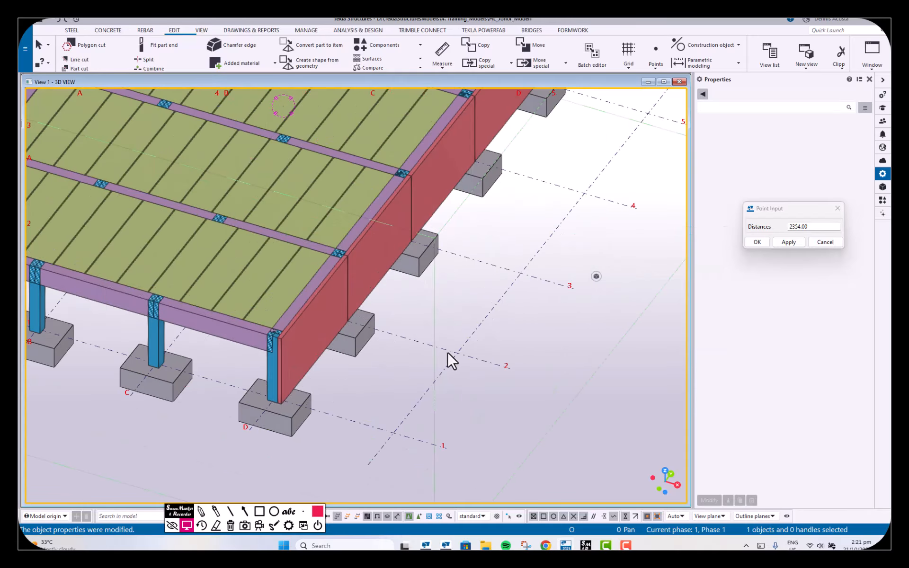
ctrl+middle_drag(496, 321, 458, 348)
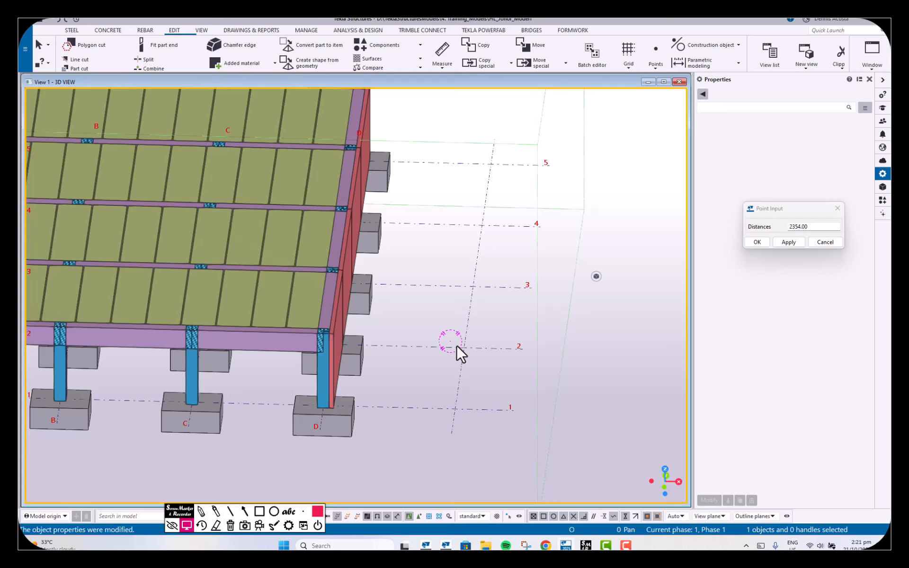
scroll(443, 355, down, 2)
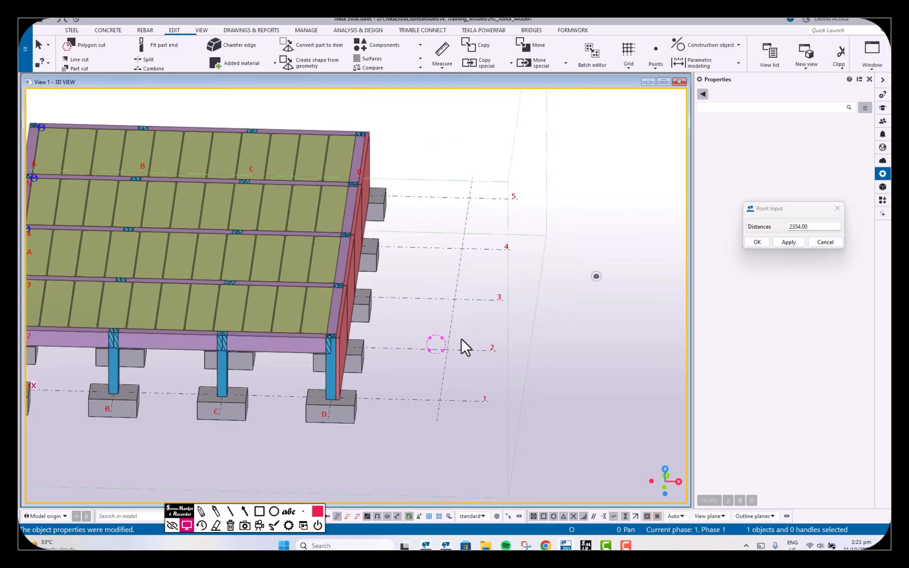
mouse_move(278, 243)
ctrl+middle_down()
mouse_move(280, 268)
mouse_move(258, 268)
mouse_move(290, 256)
ctrl+middle_up()
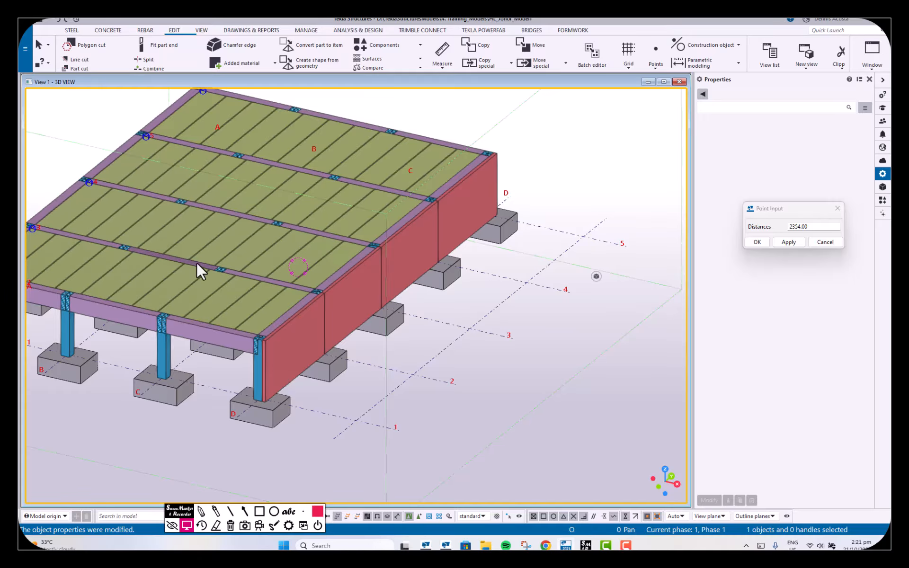
scroll(451, 378, up, 4)
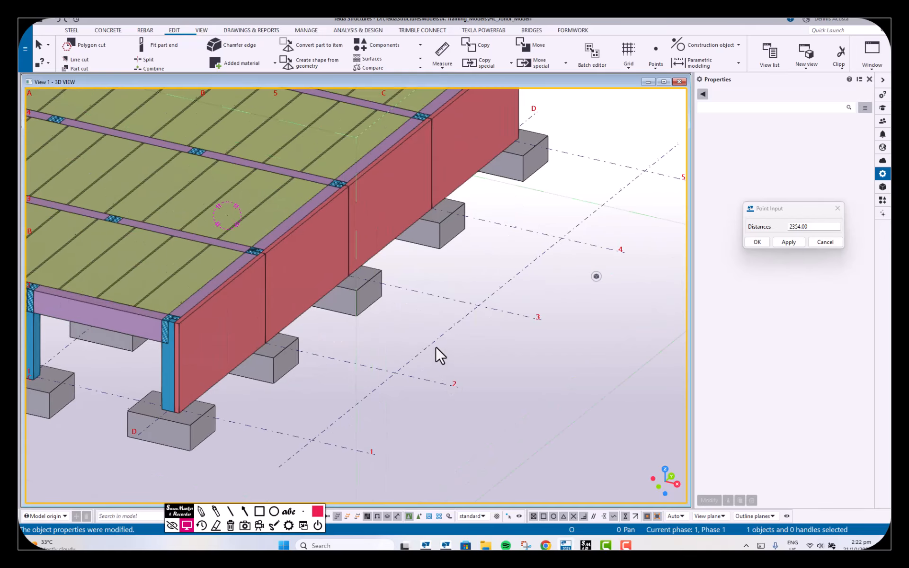
scroll(384, 325, up, 6)
scroll(402, 327, down, 5)
scroll(422, 341, up, 3)
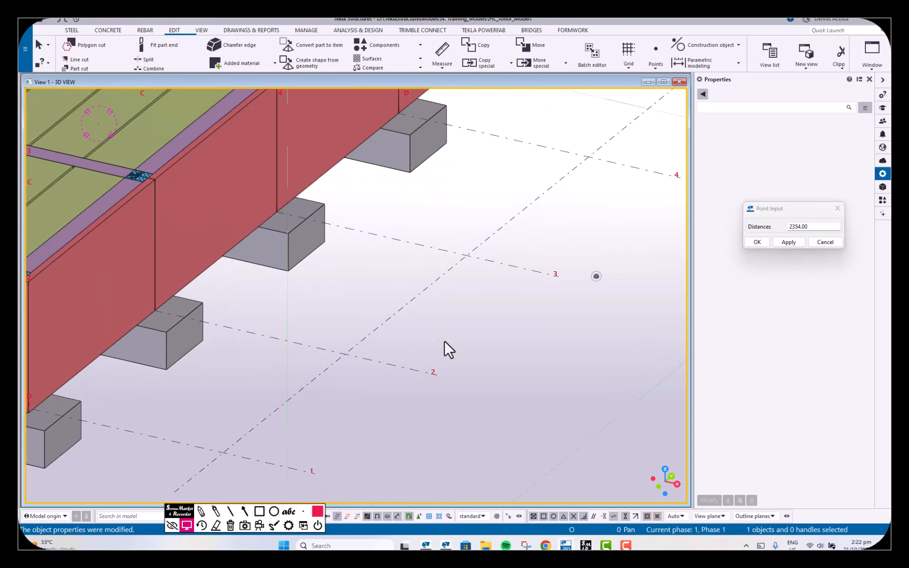
middle_drag(445, 340, 400, 367)
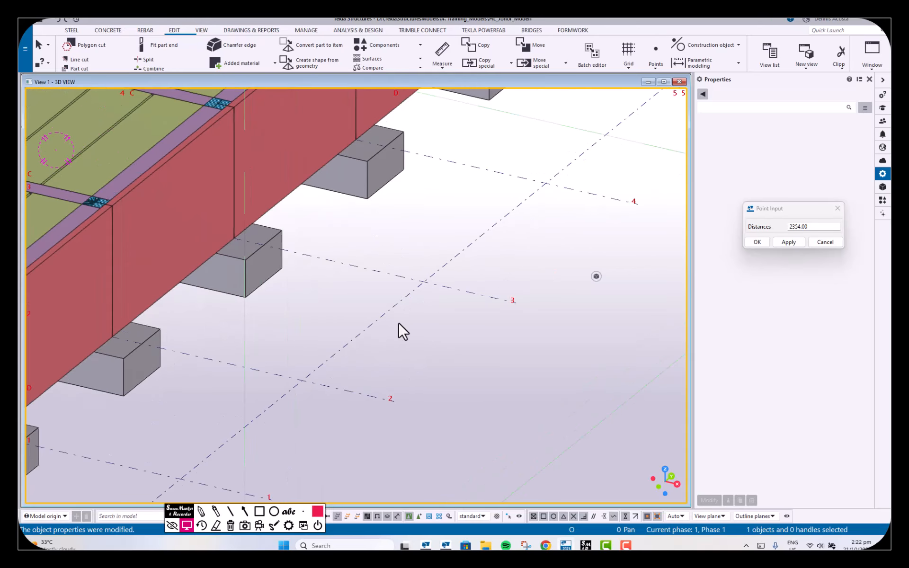
click(108, 30)
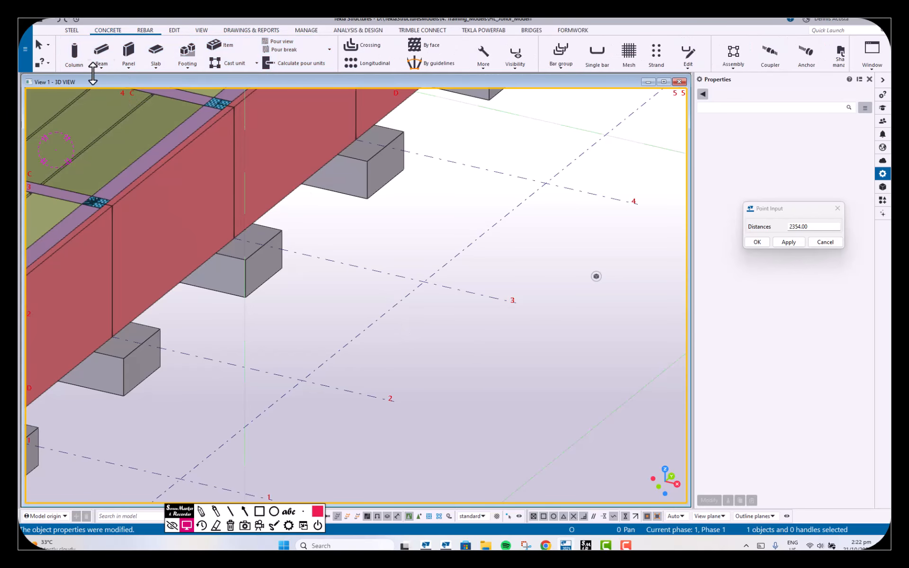
click(75, 51)
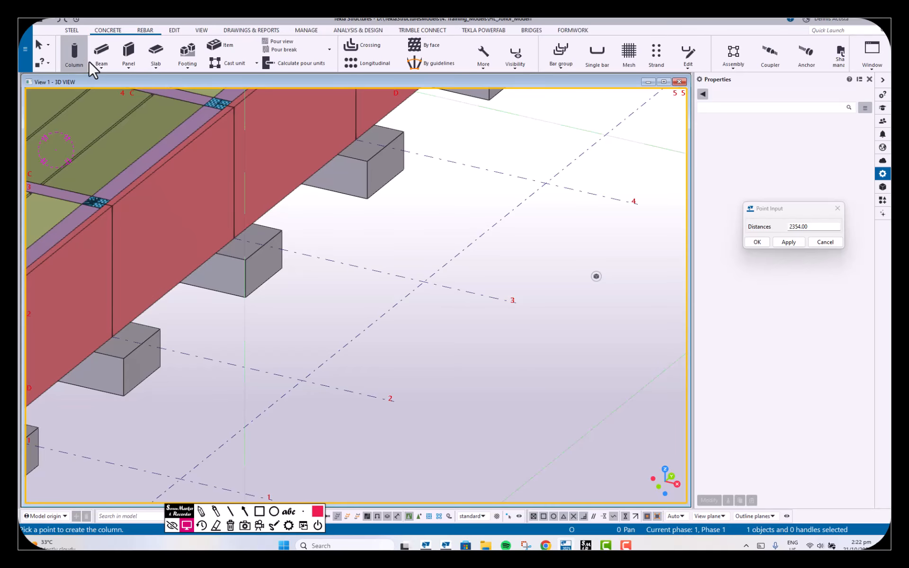
click(300, 380)
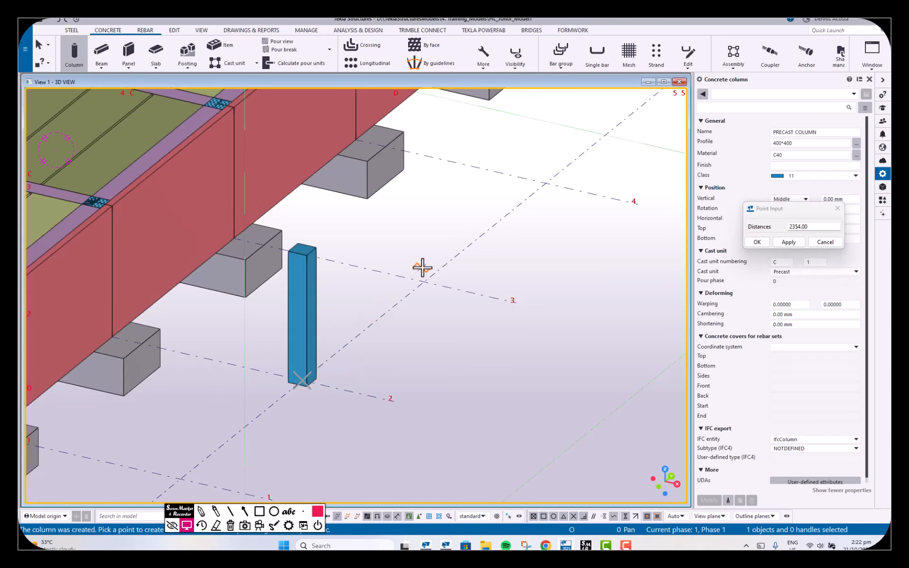
click(424, 282)
right_click(361, 230)
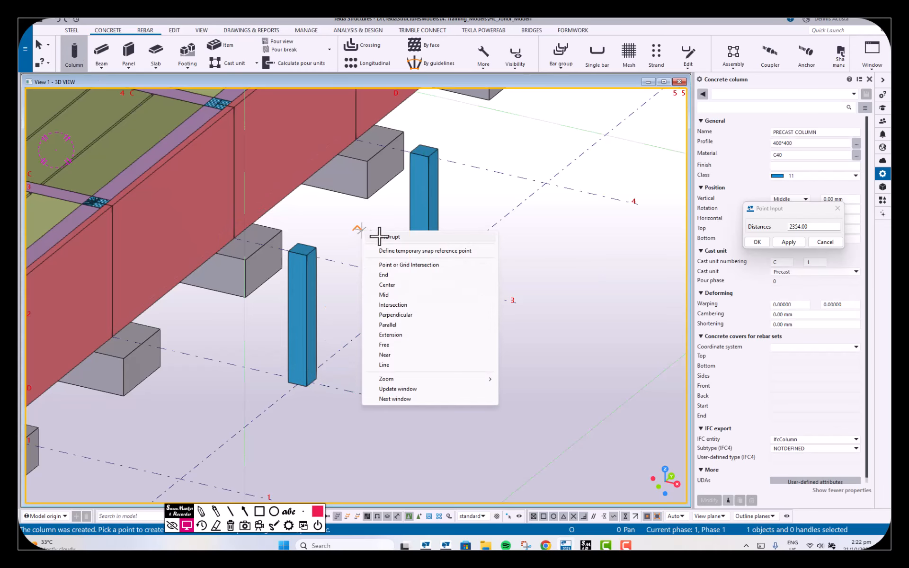
click(377, 237)
Model a precast concrete beam between the tops of the two freestanding columns at grid lines 2 and 3
click(101, 51)
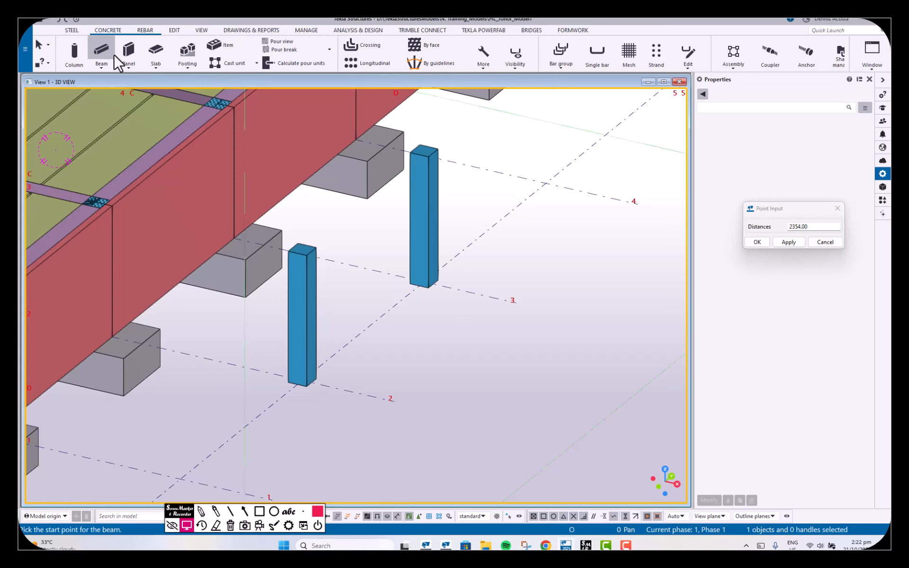
click(302, 249)
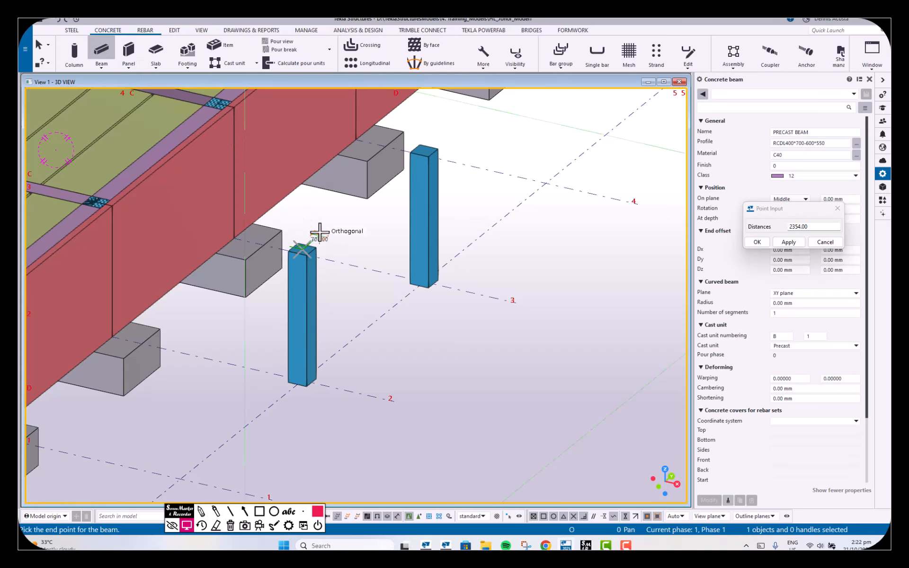
click(421, 152)
right_click(472, 143)
click(486, 150)
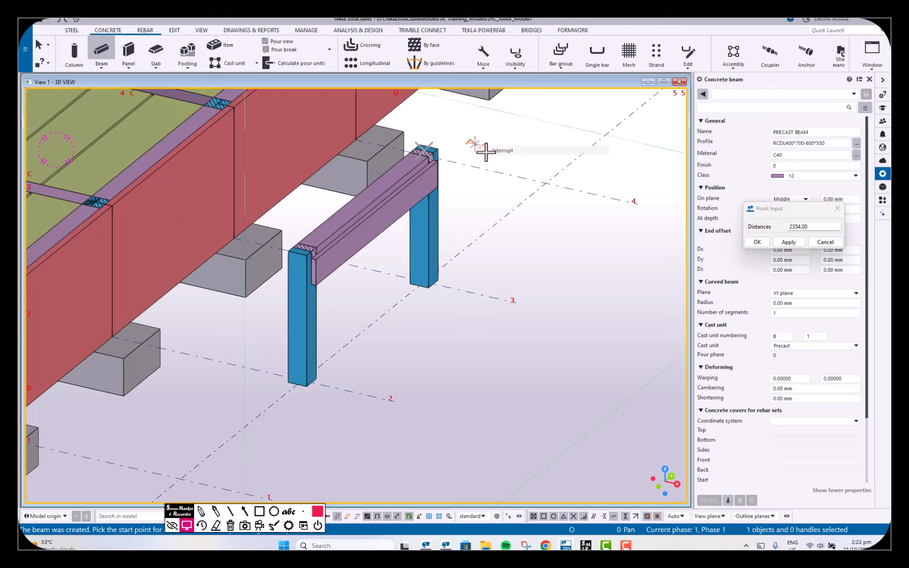
Change the profile of the beam between the two freestanding columns to 700*400
click(413, 186)
click(831, 144)
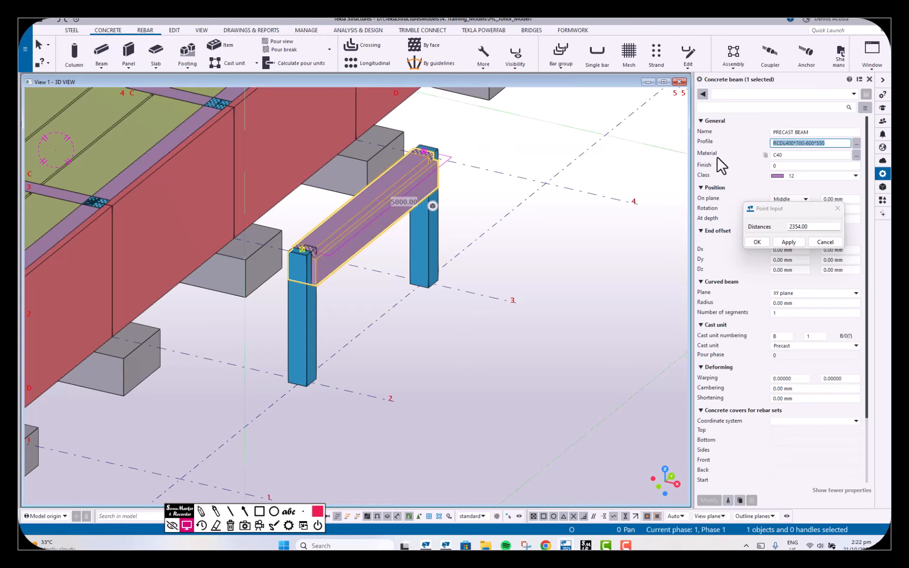
text(7000*400)
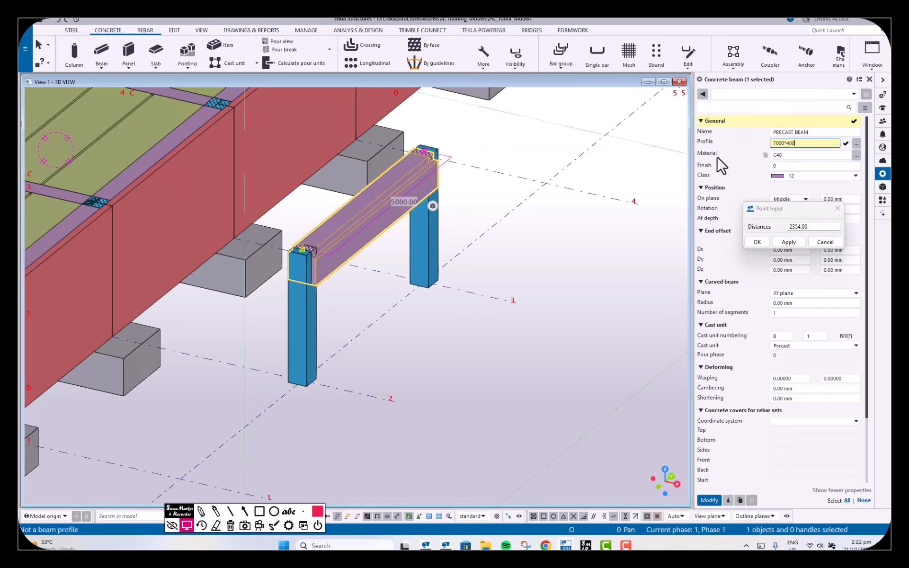
key(BackSpace)
key(BackSpace)
key(BackSpace)
key(BackSpace)
key(BackSpace)
text(*400)
key(Return)
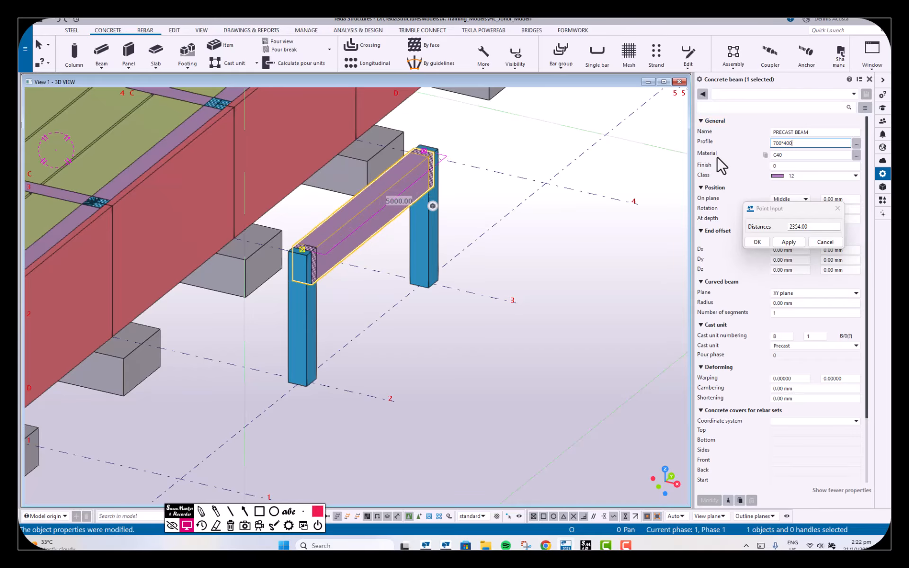
click(497, 224)
ctrl+middle_drag(391, 261, 371, 270)
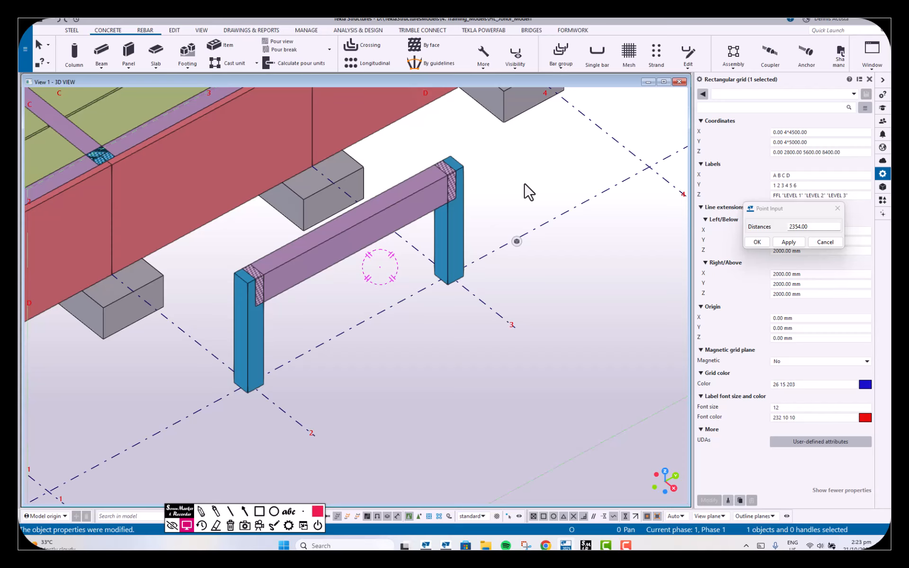
click(523, 186)
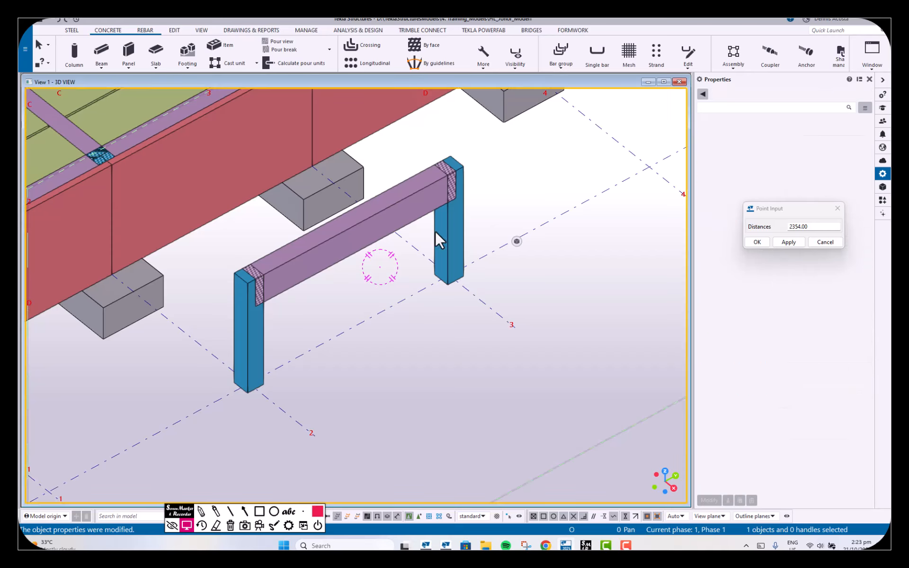
middle_drag(367, 298, 449, 319)
scroll(361, 317, down, 4)
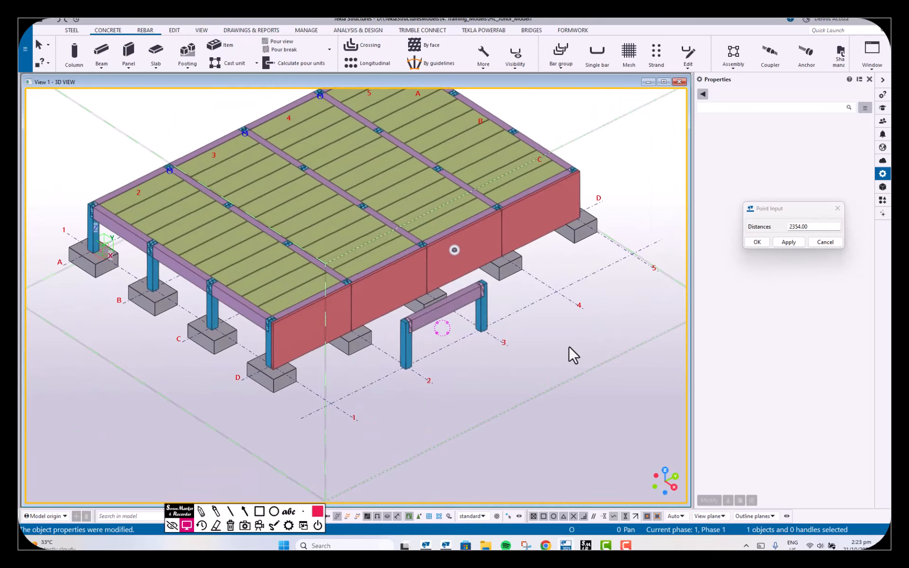
scroll(593, 351, down, 3)
middle_drag(527, 364, 536, 368)
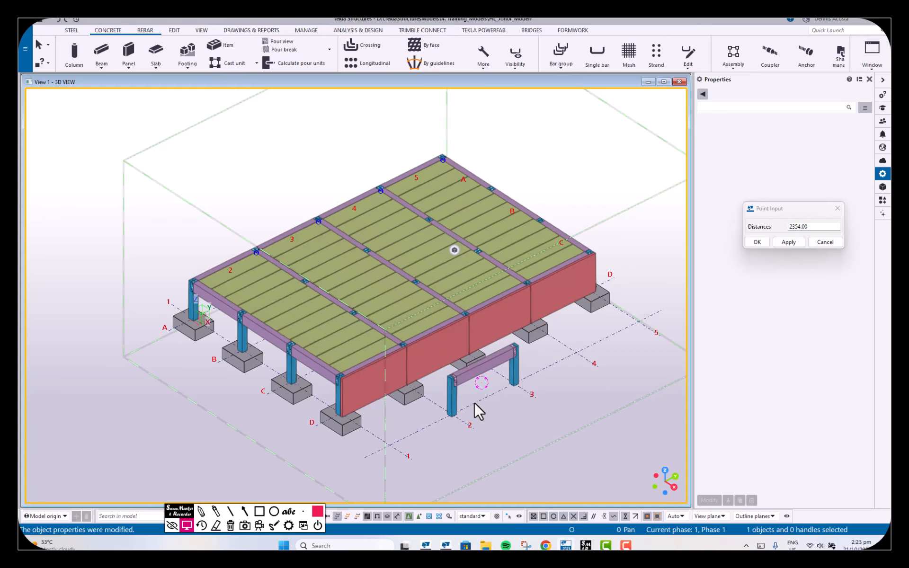
Create a 3D view of part for the precast beam between the two freestanding columns
scroll(473, 402, up, 5)
middle_drag(498, 365, 473, 367)
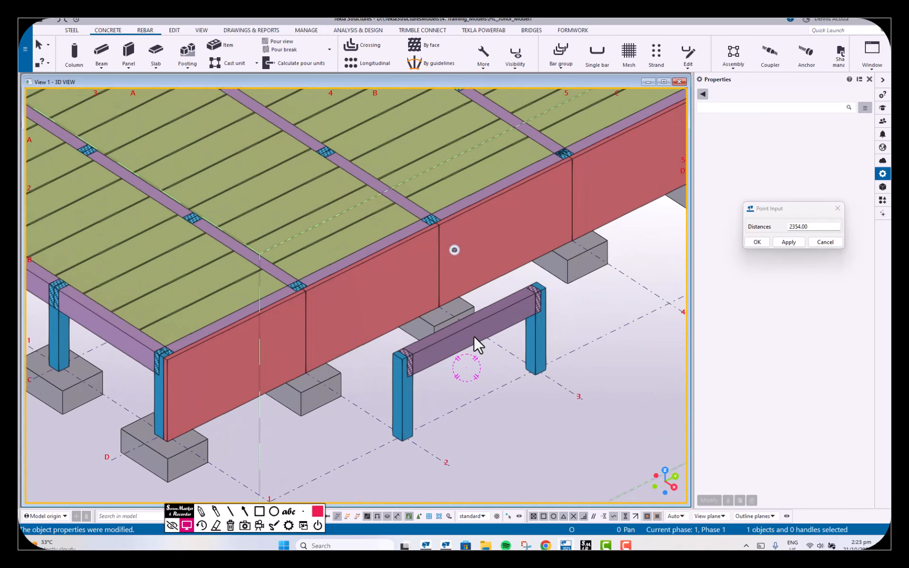
click(473, 337)
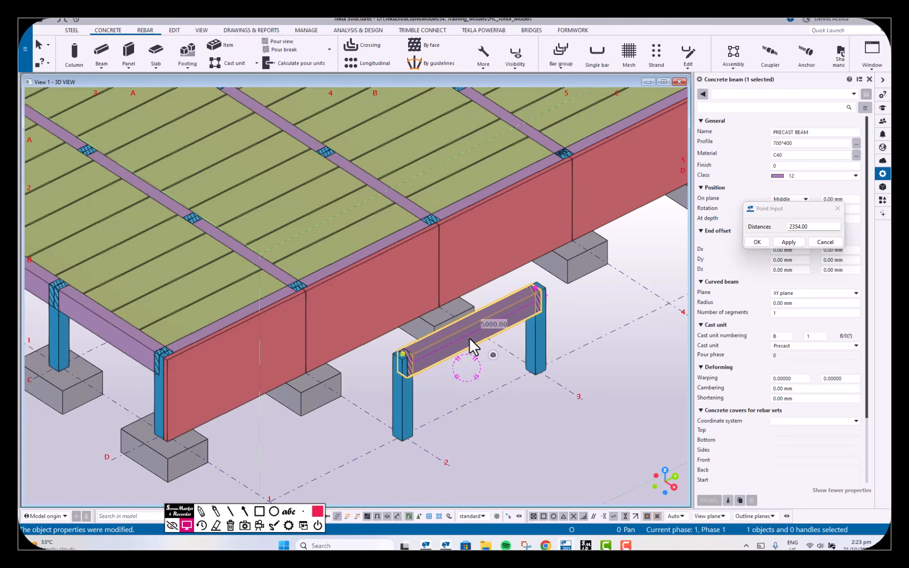
right_click(469, 337)
click(453, 342)
right_click(452, 338)
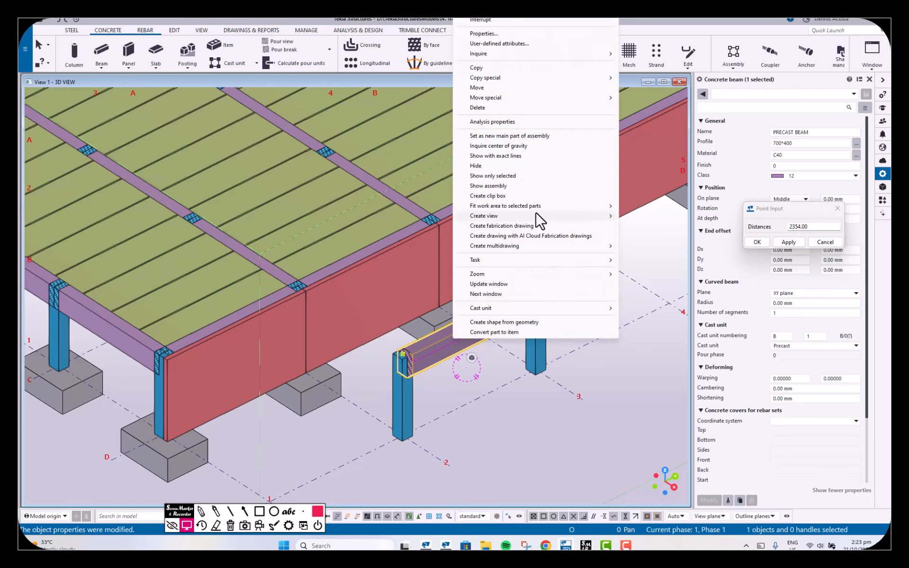
mouse_move(542, 217)
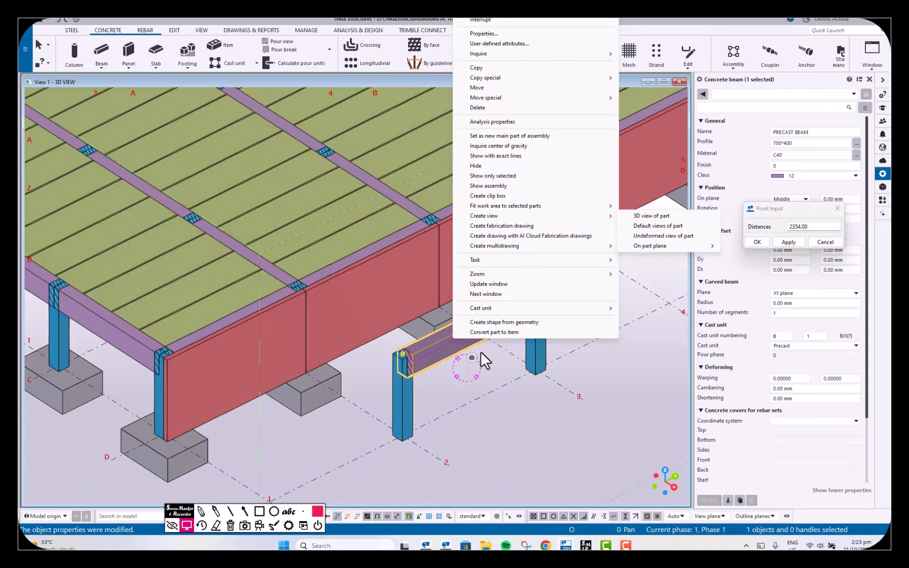
click(454, 364)
right_click(458, 345)
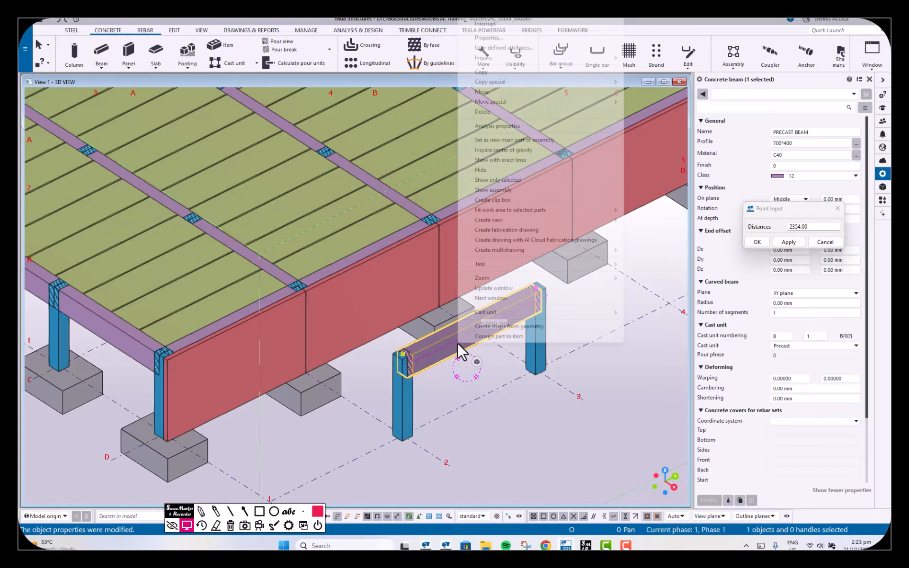
mouse_move(542, 220)
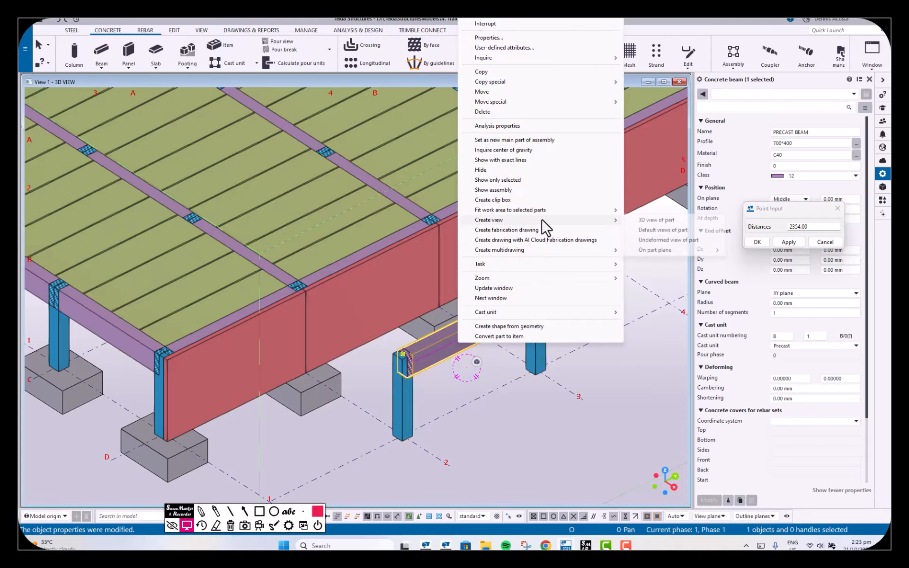
click(662, 230)
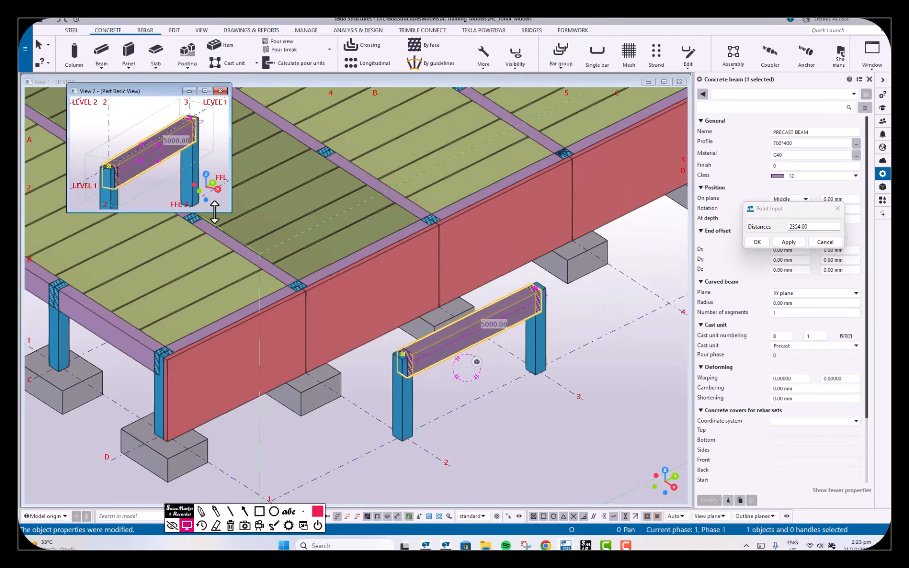
Enlarge the beam's 3D part view, switch it to a flat plane view, and close it
drag(229, 210, 473, 407)
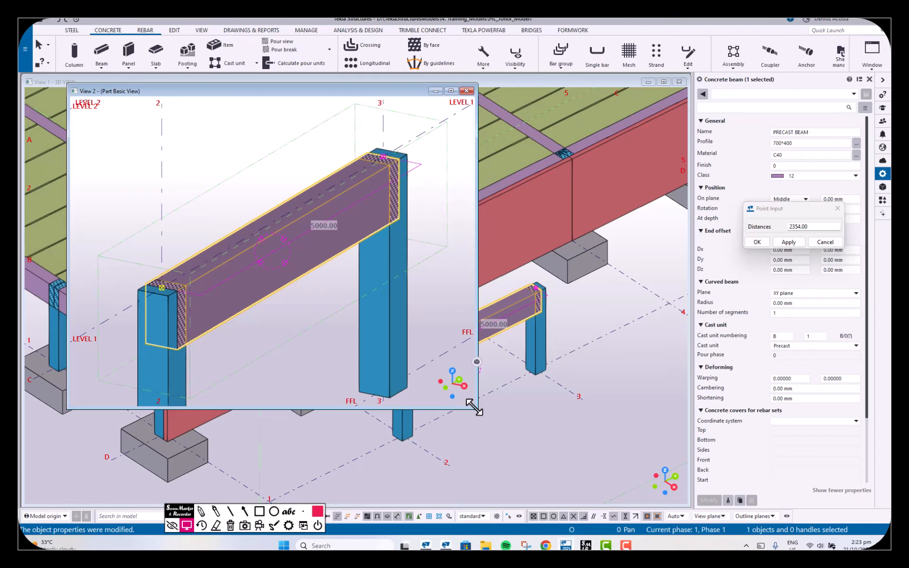
key(ctrl+1)
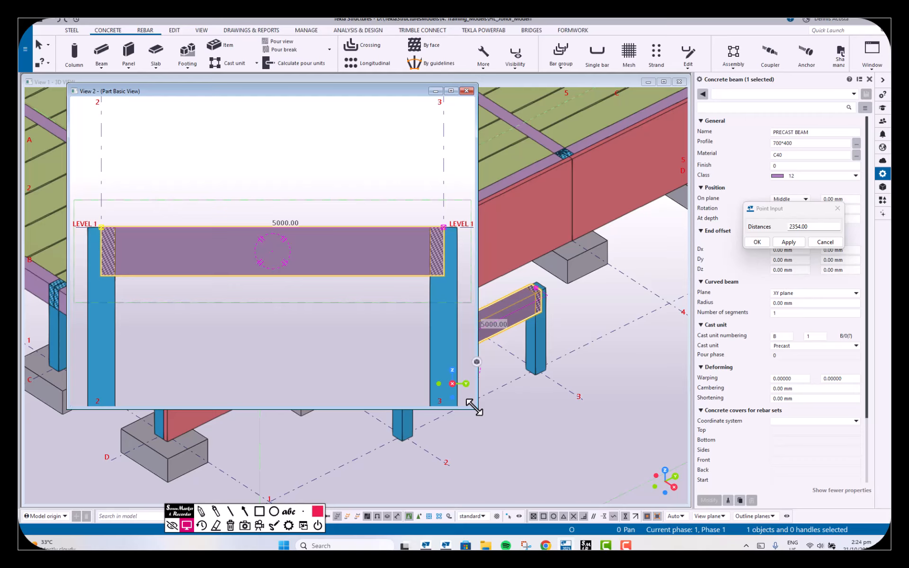
click(466, 91)
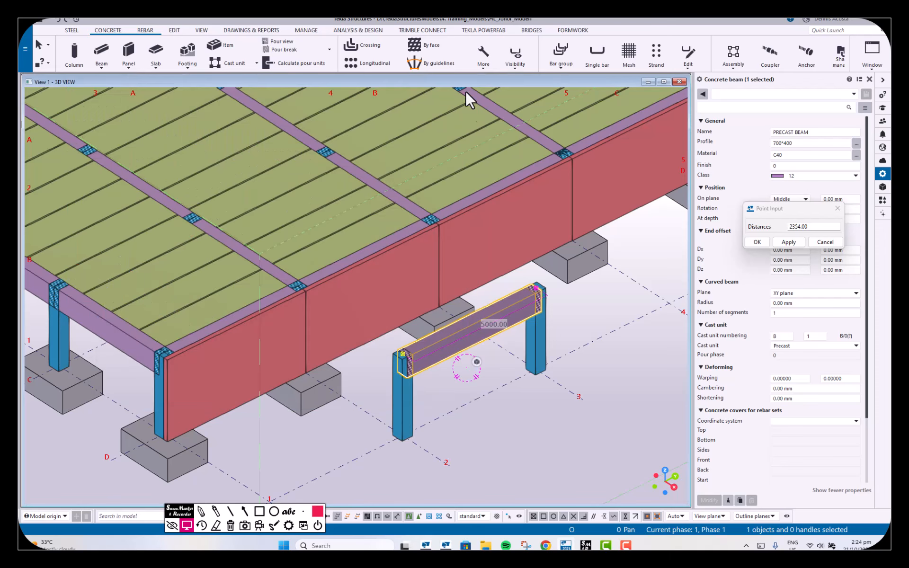
Create the default views of part for the freestanding beam
right_click(480, 326)
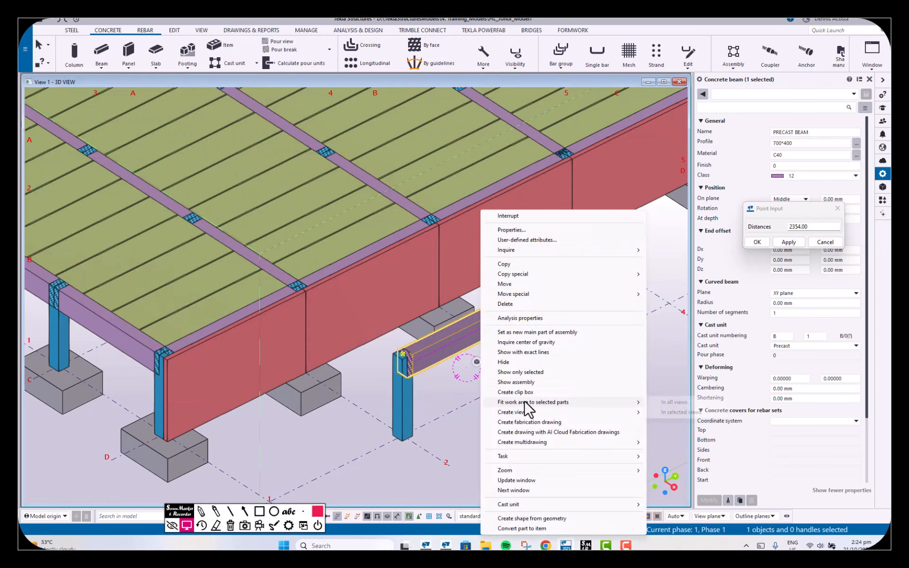
mouse_move(535, 419)
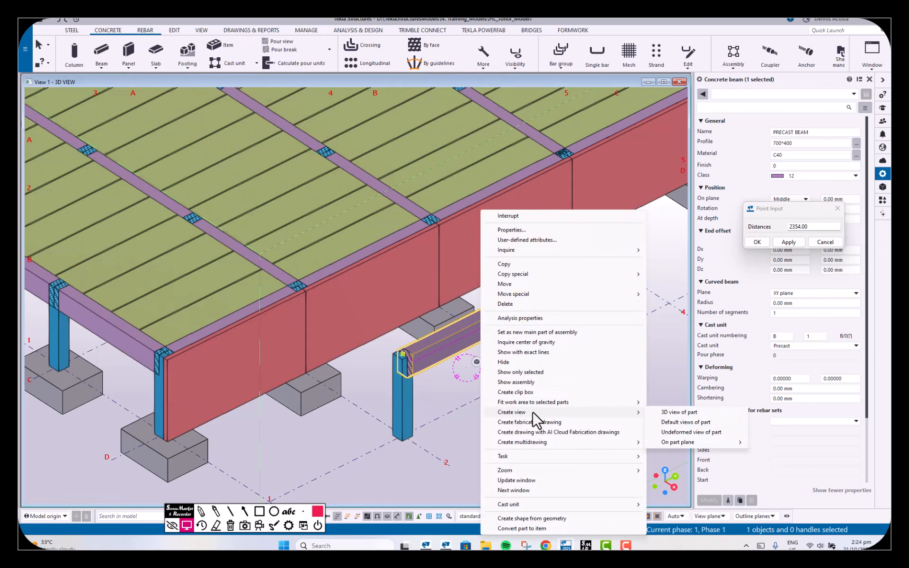
click(679, 423)
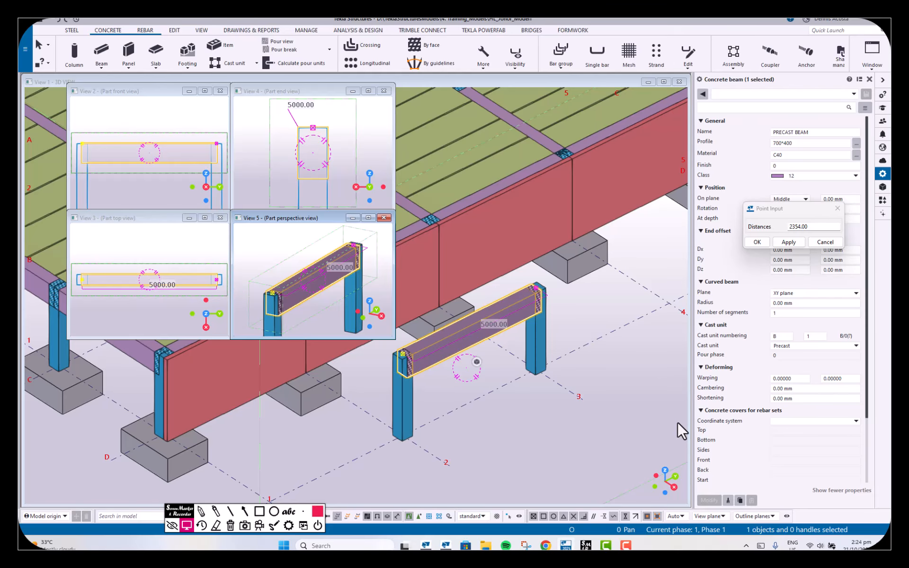
scroll(655, 419, up, 1)
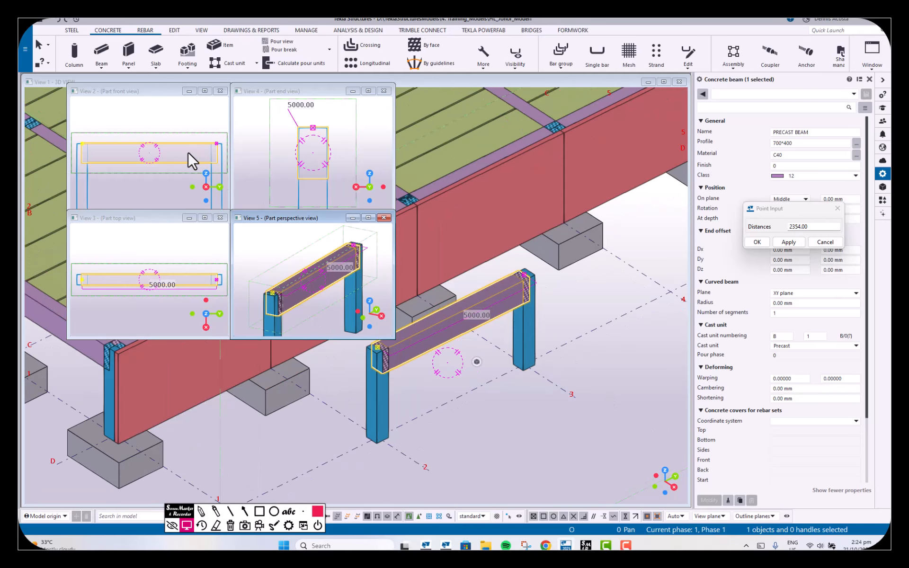
ctrl+middle_drag(178, 160, 161, 176)
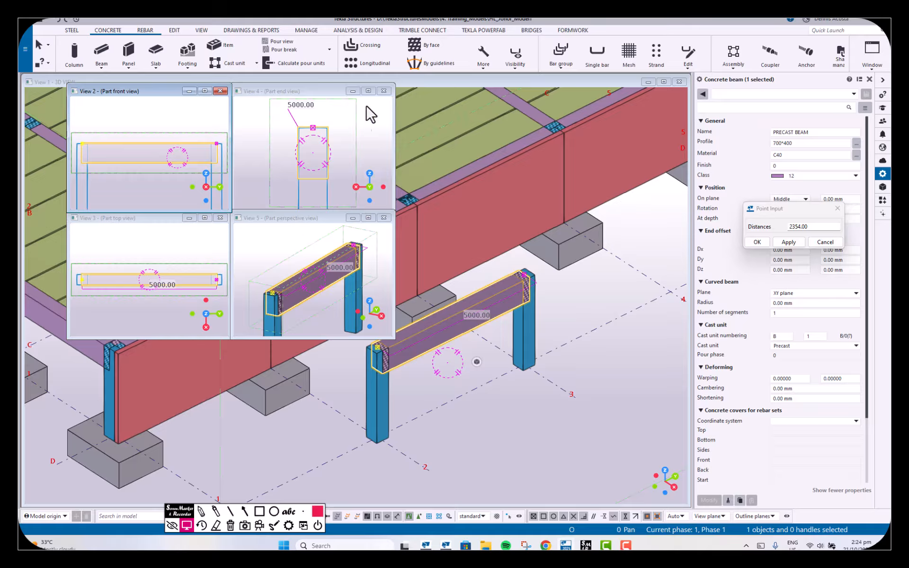
Close the end, perspective, top and front part views of the beam
click(383, 91)
click(384, 219)
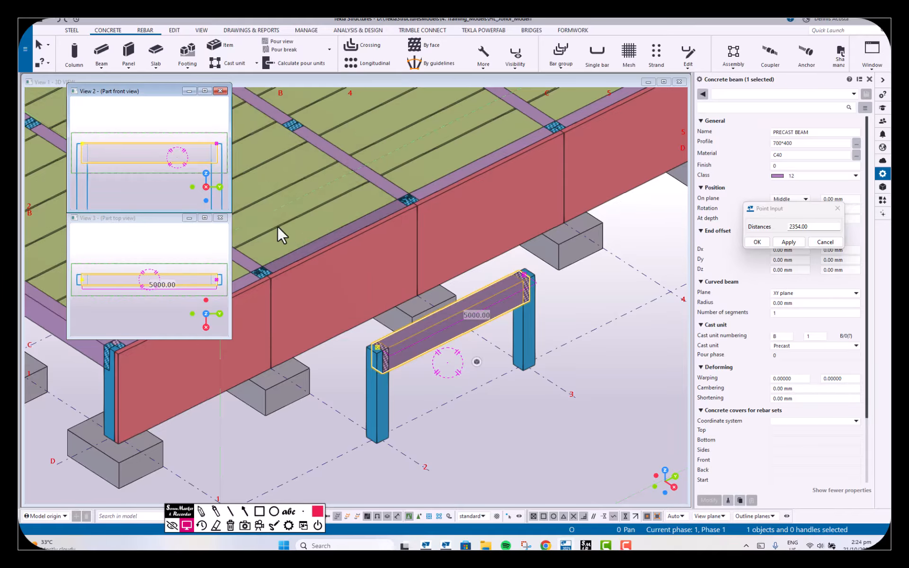
click(220, 218)
click(221, 91)
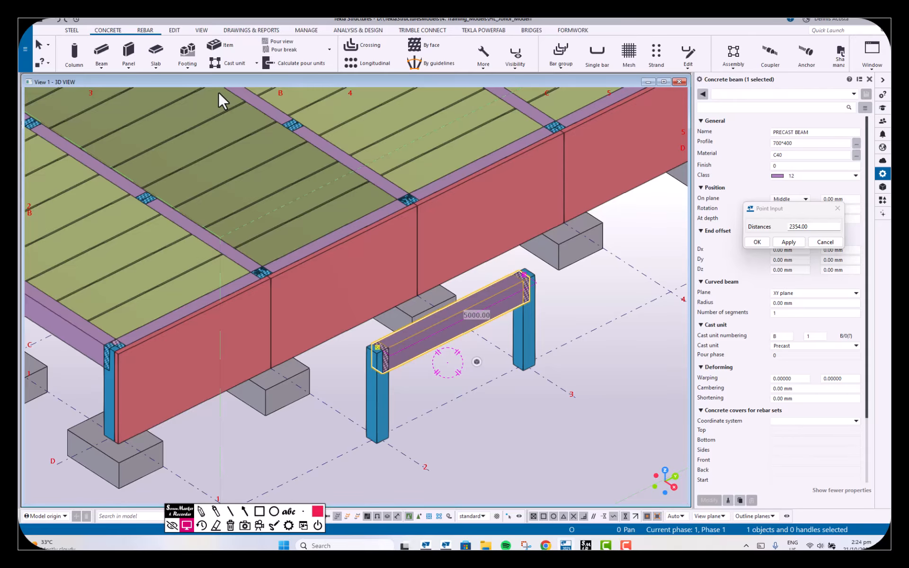
Create a 3D view of part for the freestanding beam in a large window, switched to a flat plane view
right_click(497, 296)
mouse_move(564, 414)
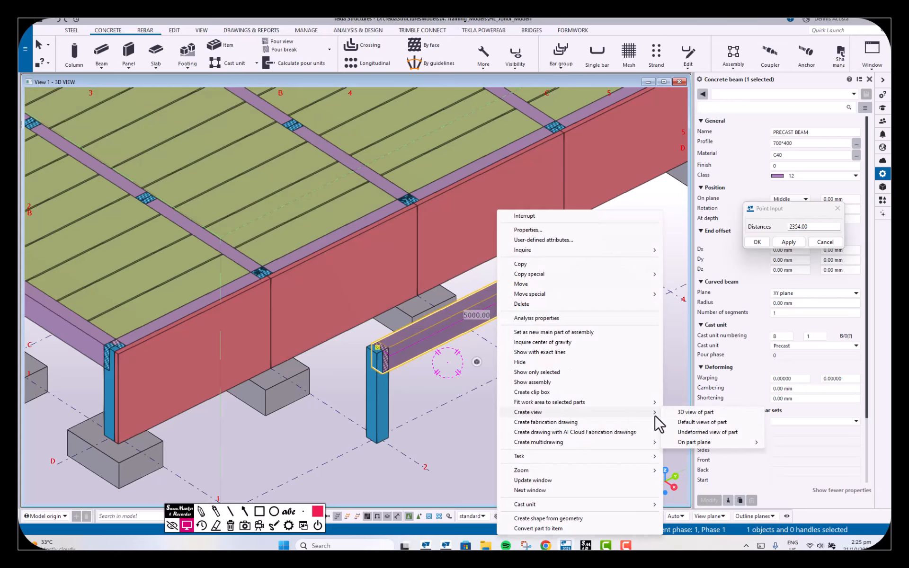
click(696, 421)
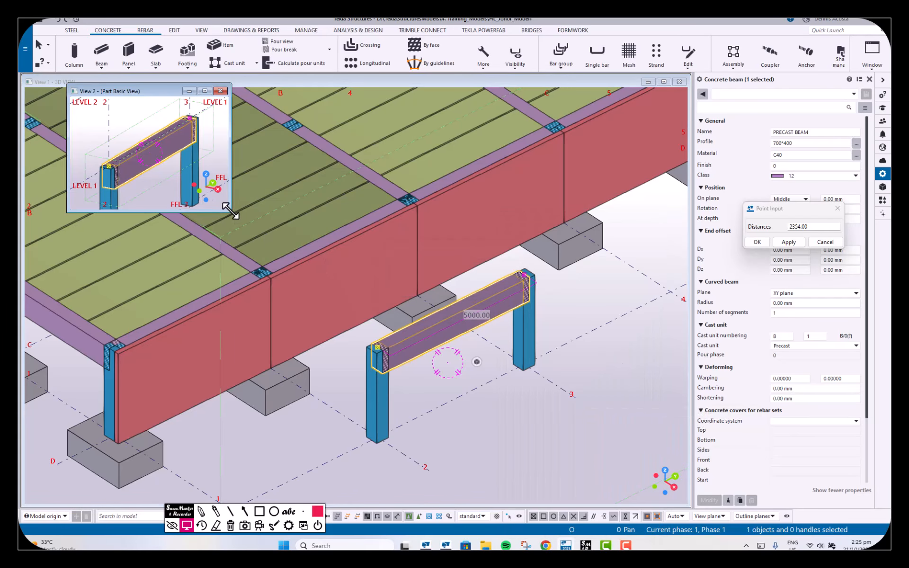
drag(230, 211, 670, 488)
click(648, 376)
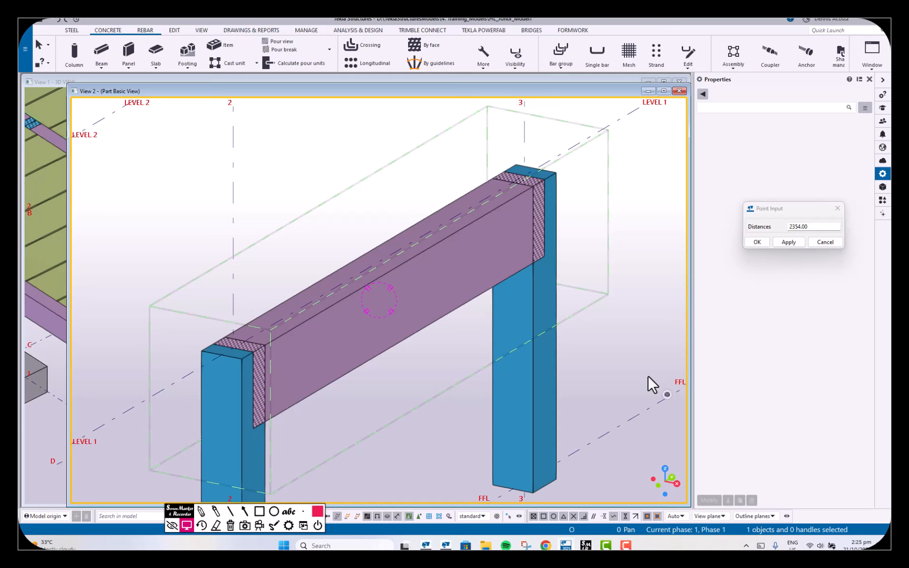
key(ctrl+p)
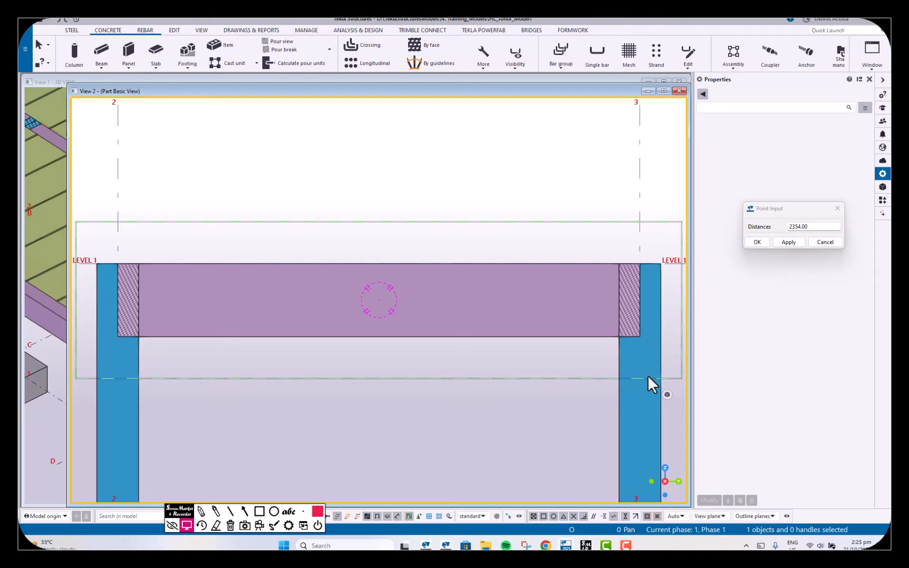
middle_drag(564, 345, 414, 324)
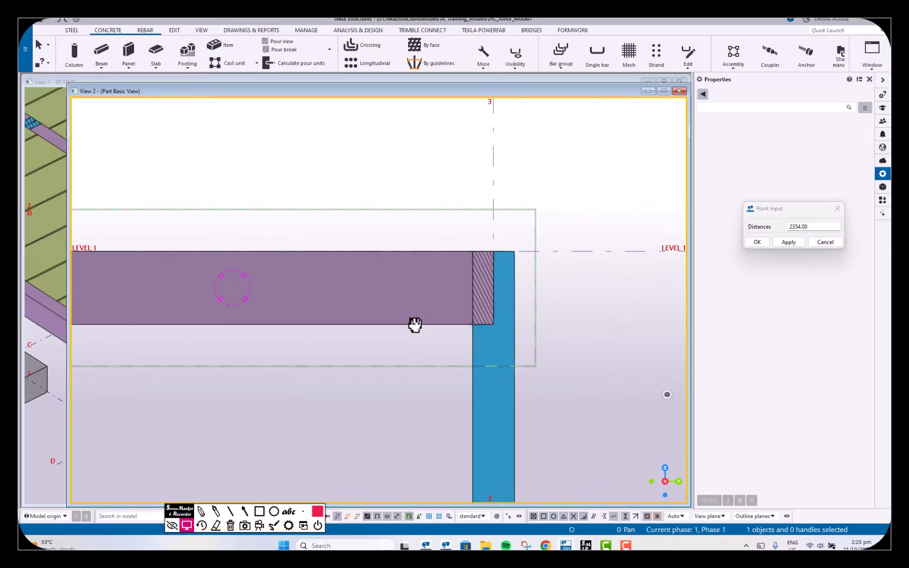
Fit the beam's end at grid line 3 to the column's inner face with Fit part end, using a vertical fitting line
click(173, 30)
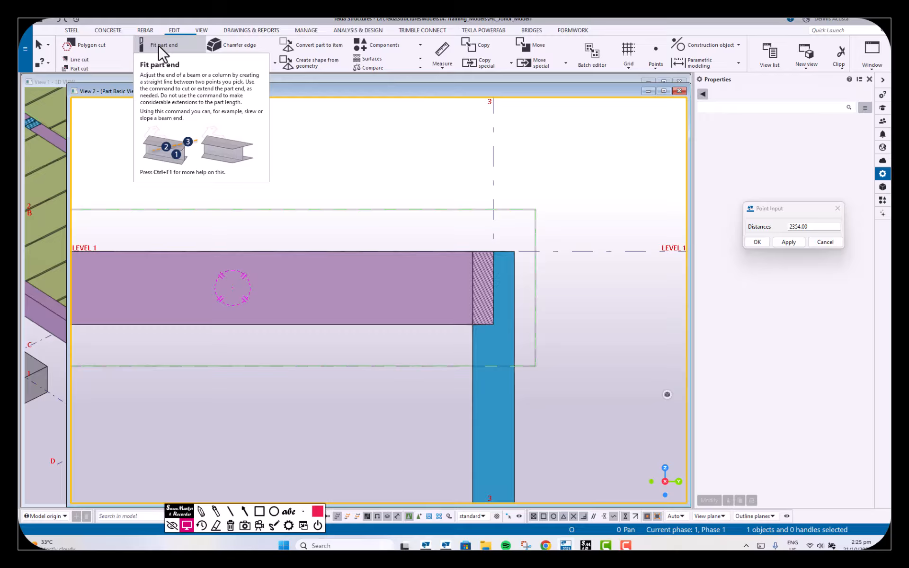
click(162, 45)
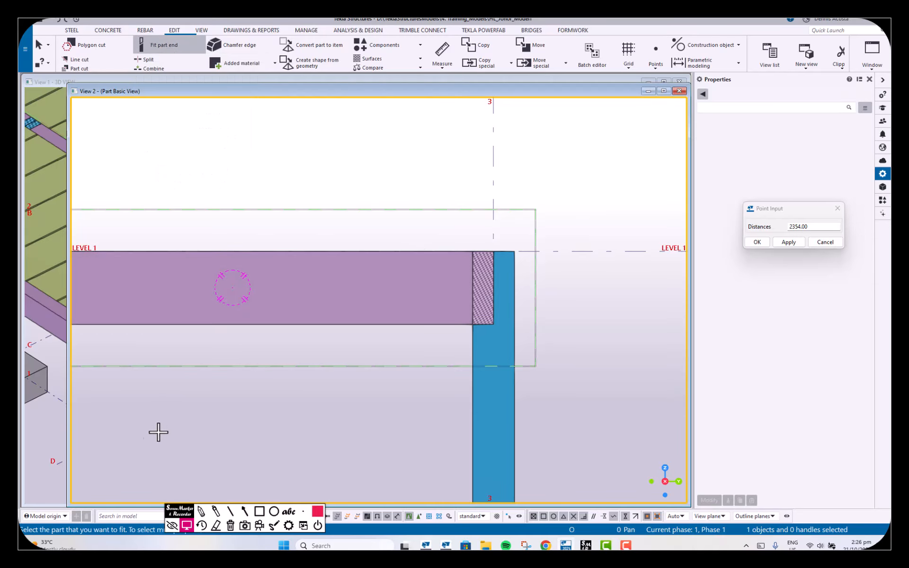
mouse_move(185, 516)
mouse_down()
mouse_move(271, 537)
mouse_move(276, 528)
mouse_up()
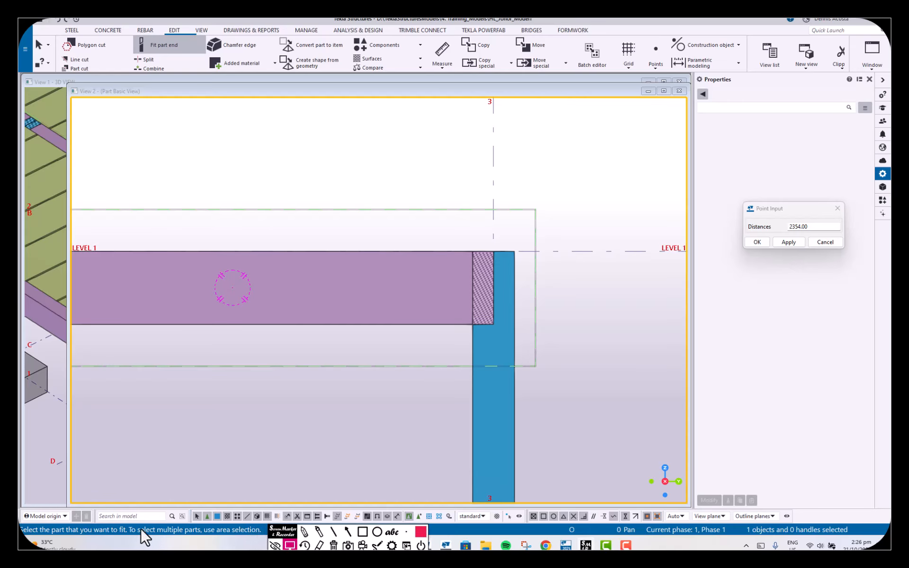
click(403, 282)
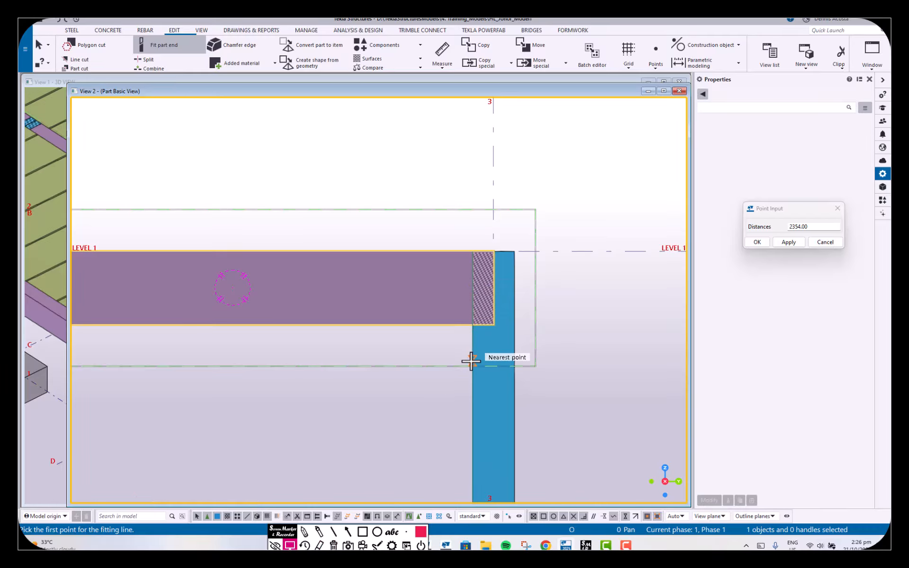
click(472, 347)
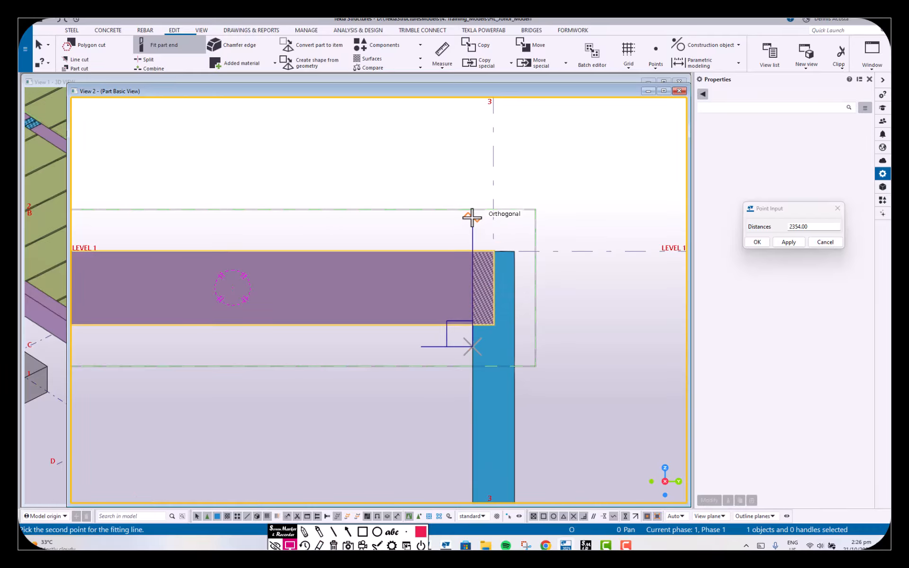
click(468, 196)
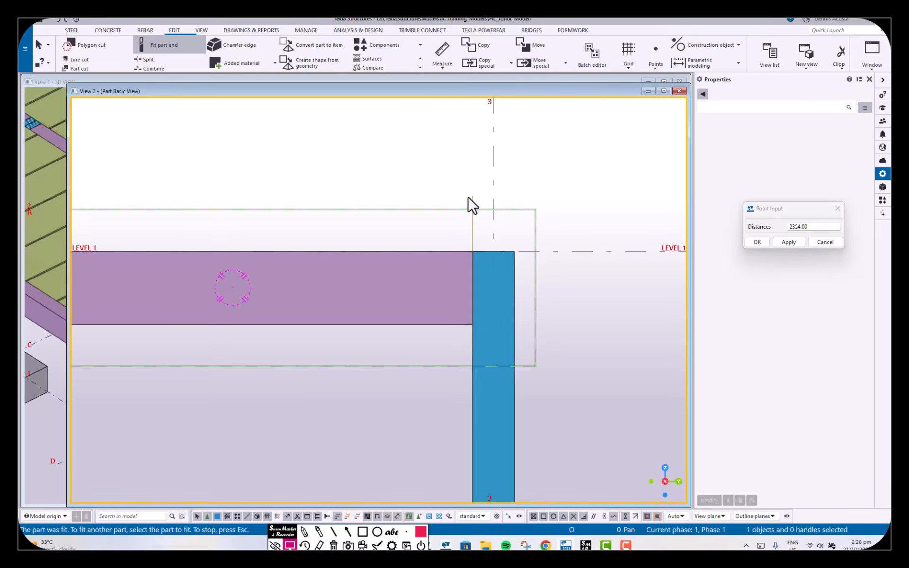
Delete the fitting from the beam's end at the grid line 3 column
scroll(487, 303, up, 5)
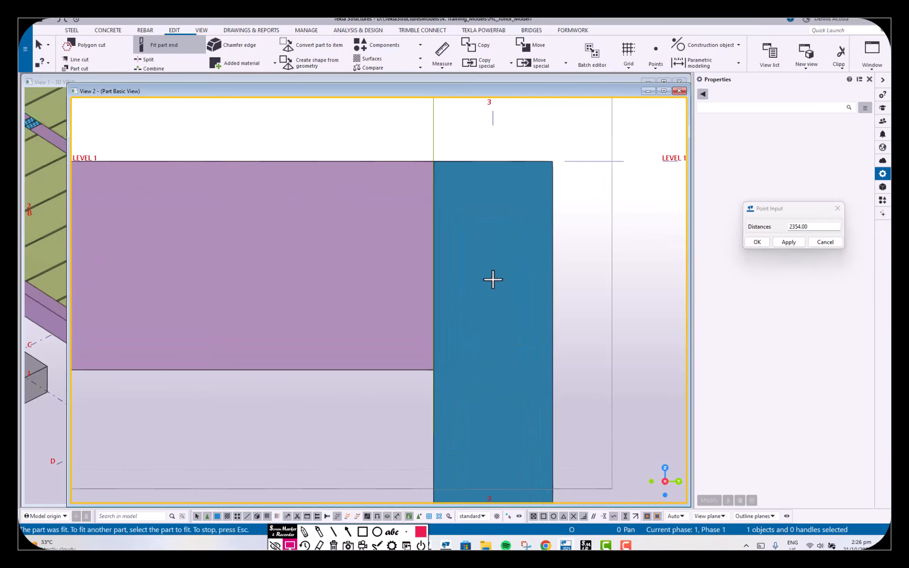
scroll(493, 275, down, 3)
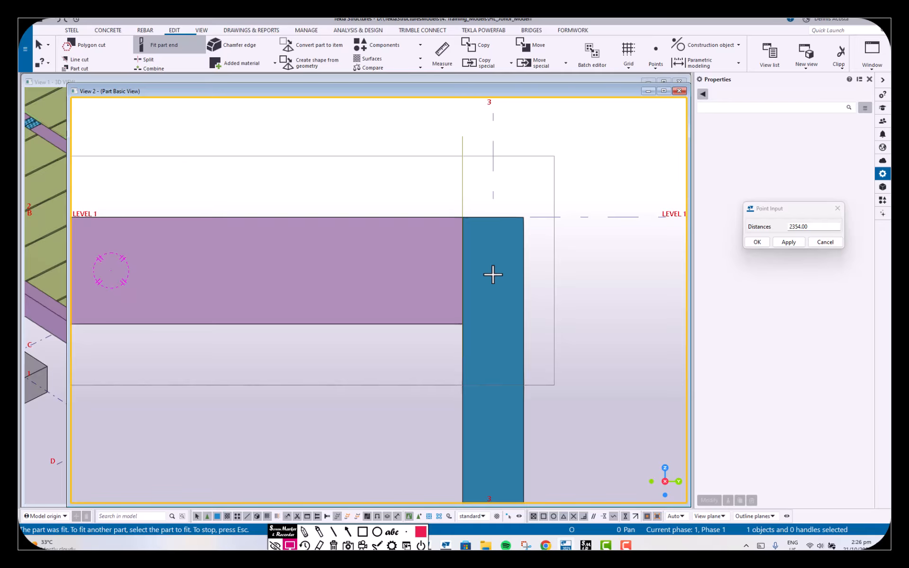
scroll(479, 278, up, 3)
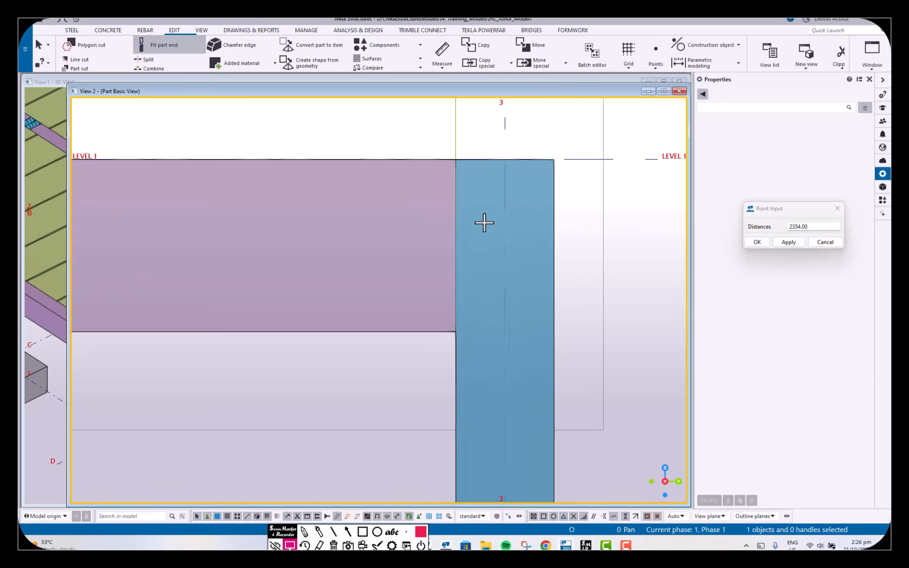
scroll(476, 232, up, 2)
scroll(468, 244, down, 2)
right_click(447, 185)
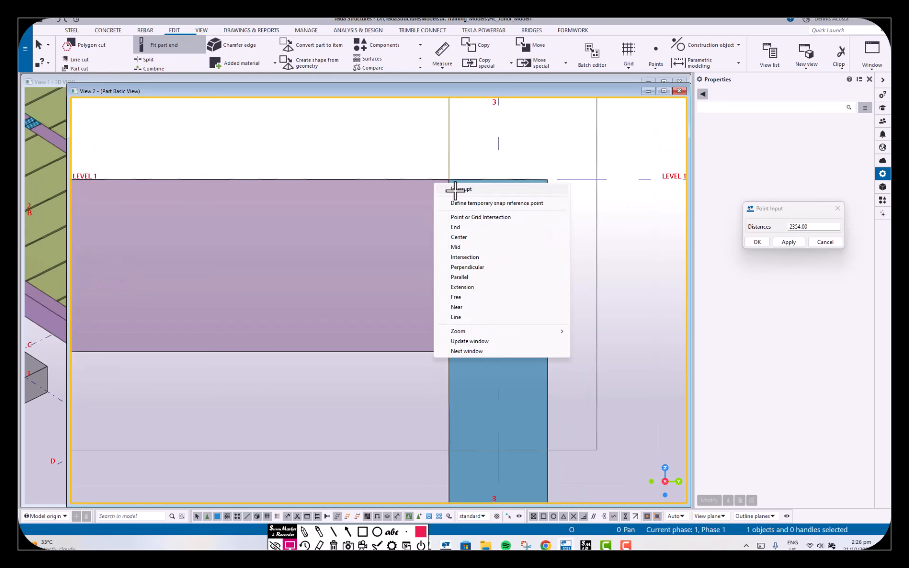
click(462, 189)
key(Delete)
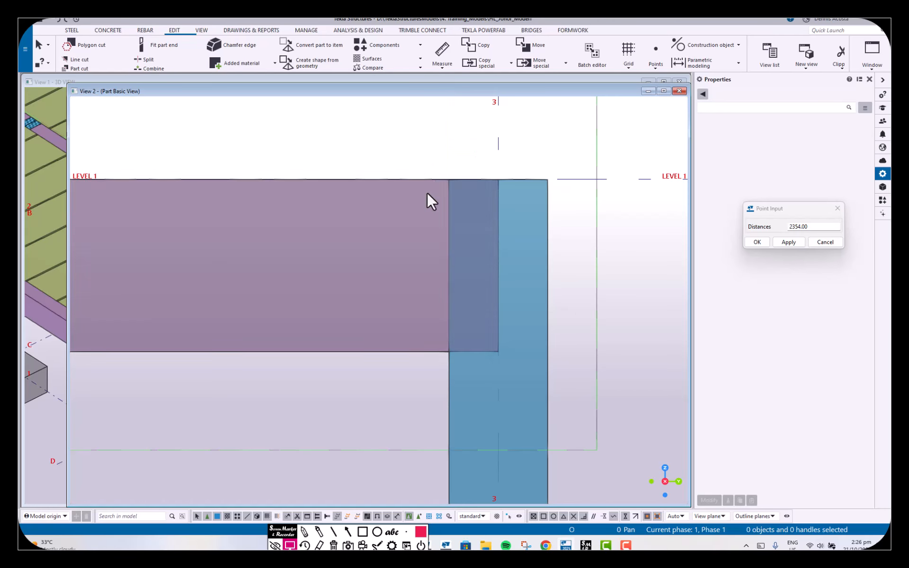
Try fitting the beam's end at grid line 3 to the column's inner face with Fit part end, and undo the fitting
scroll(451, 281, down, 2)
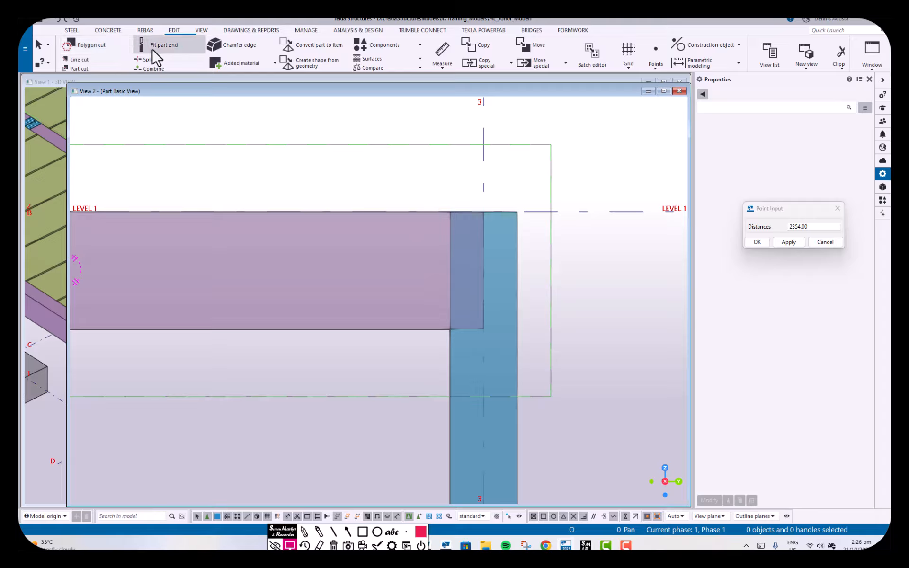
click(165, 44)
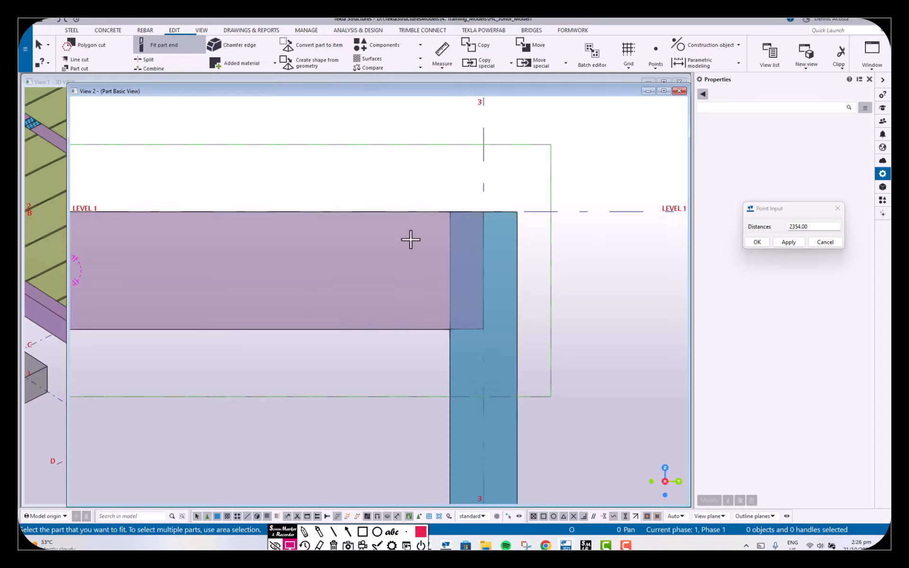
click(398, 255)
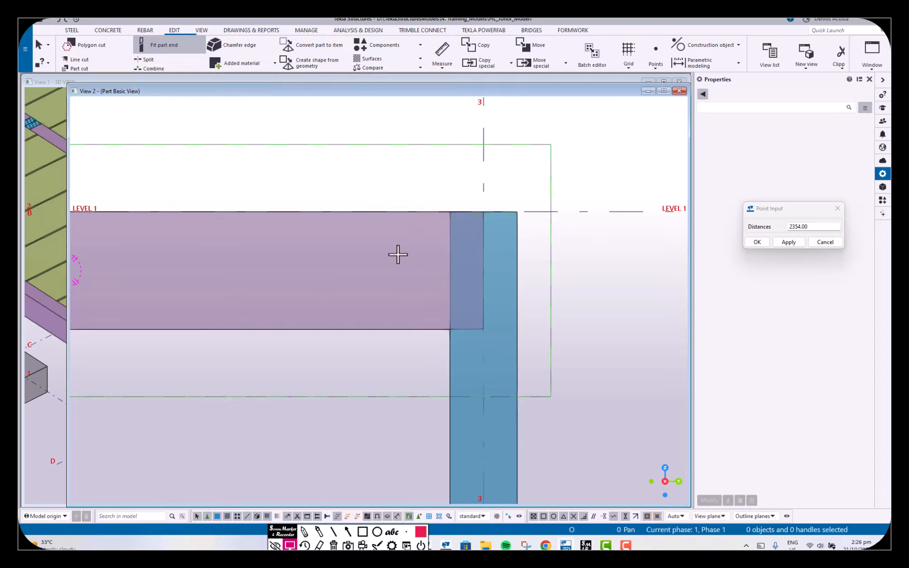
click(318, 267)
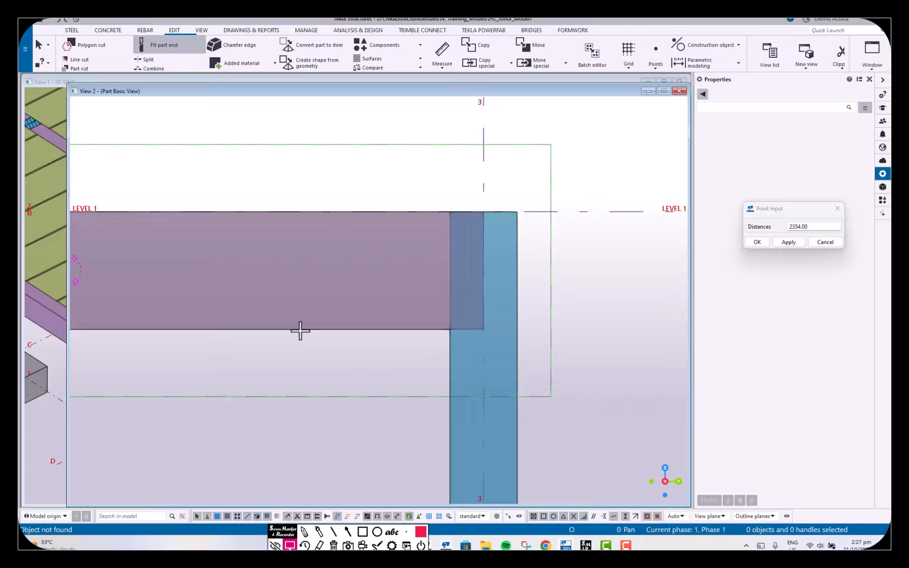
click(300, 330)
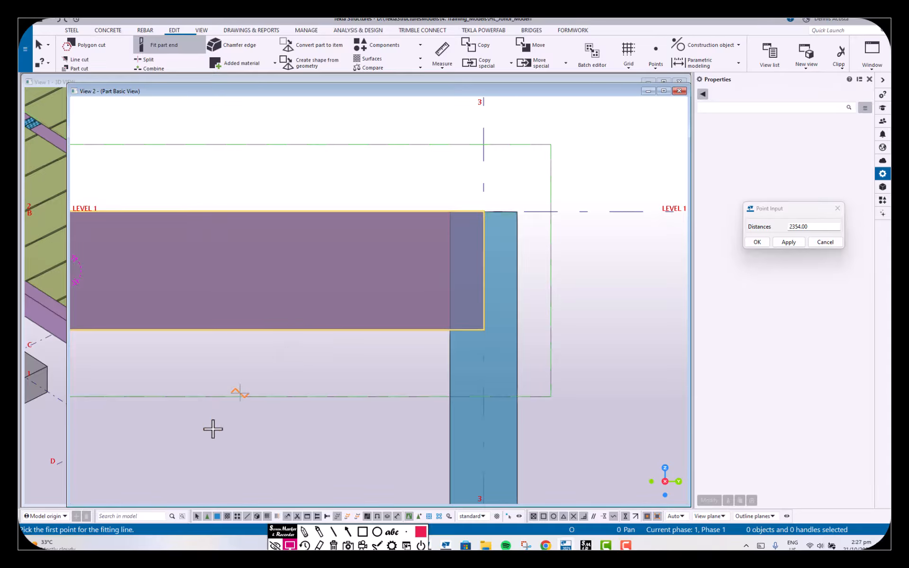
click(449, 249)
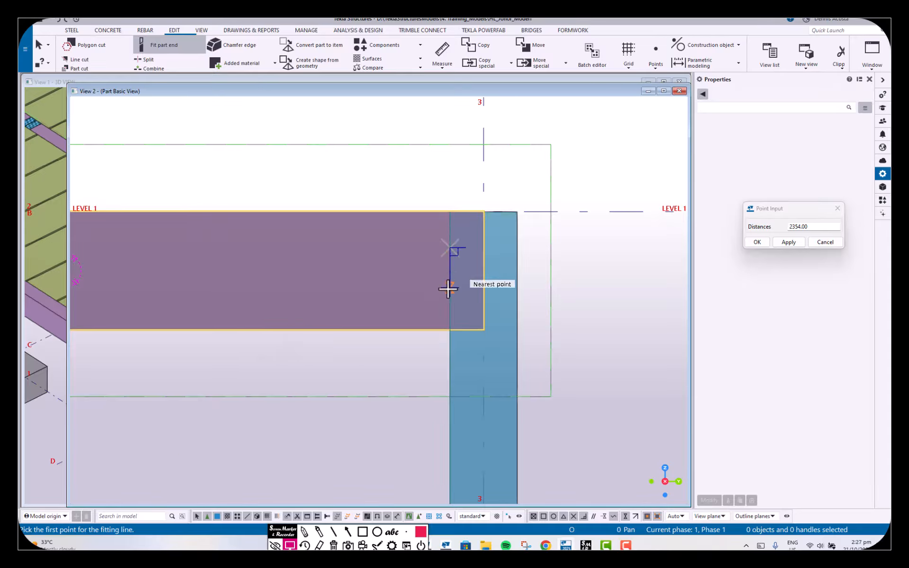
click(448, 294)
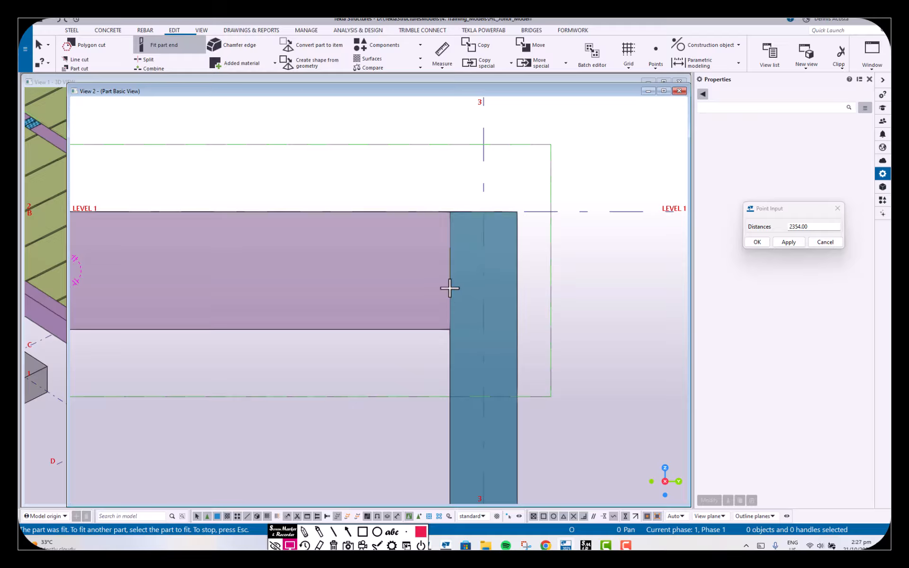
key(ctrl+z)
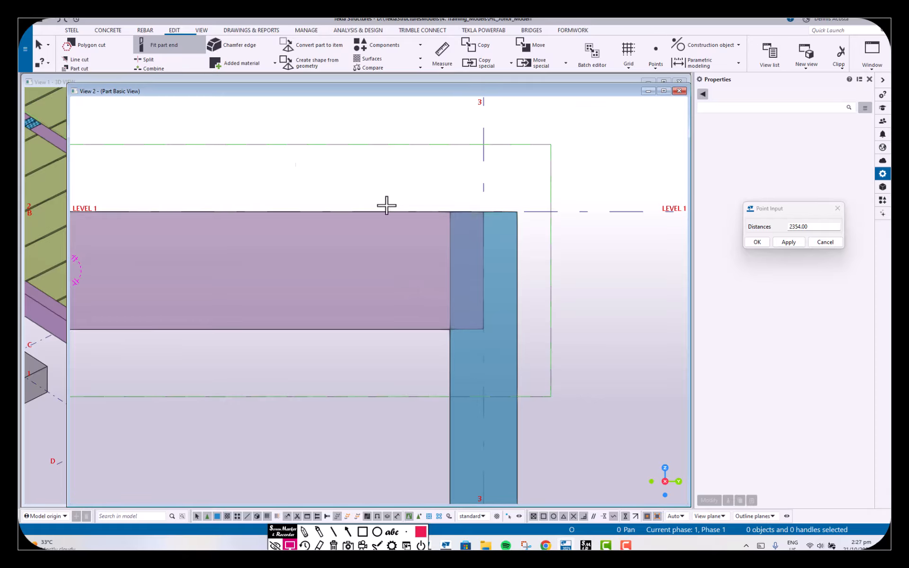
Refit the beam's end at grid line 3 along the column's inner face with a short vertical line inside the beam's depth, and delete that fitting
click(165, 41)
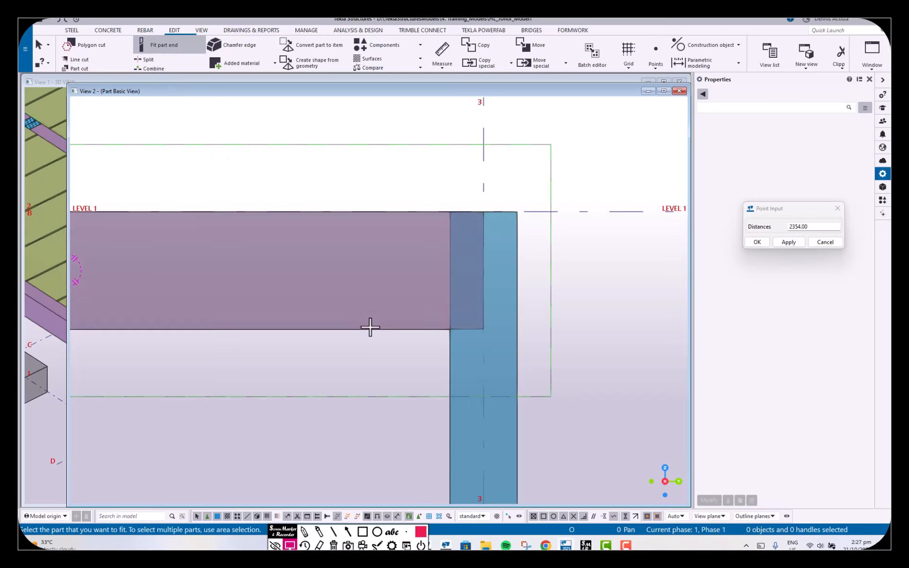
click(295, 271)
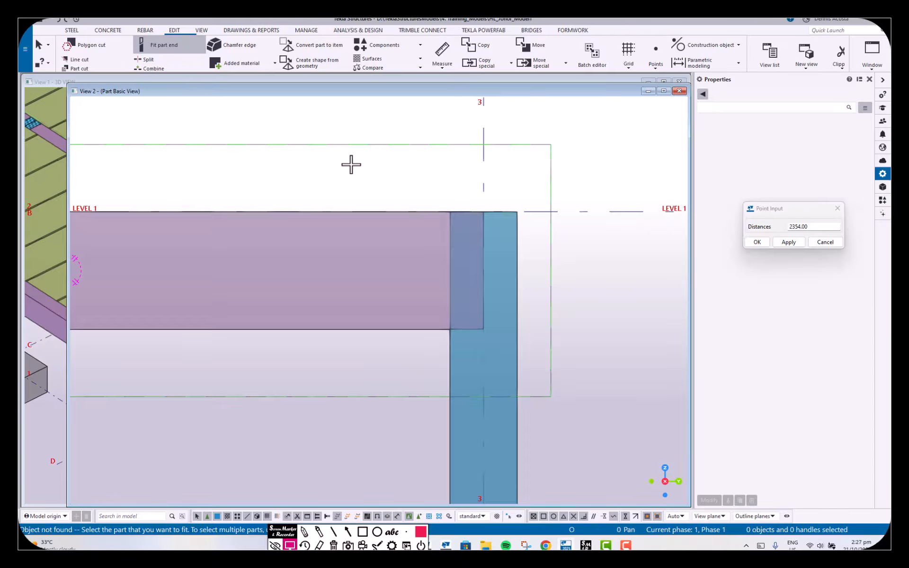
click(327, 253)
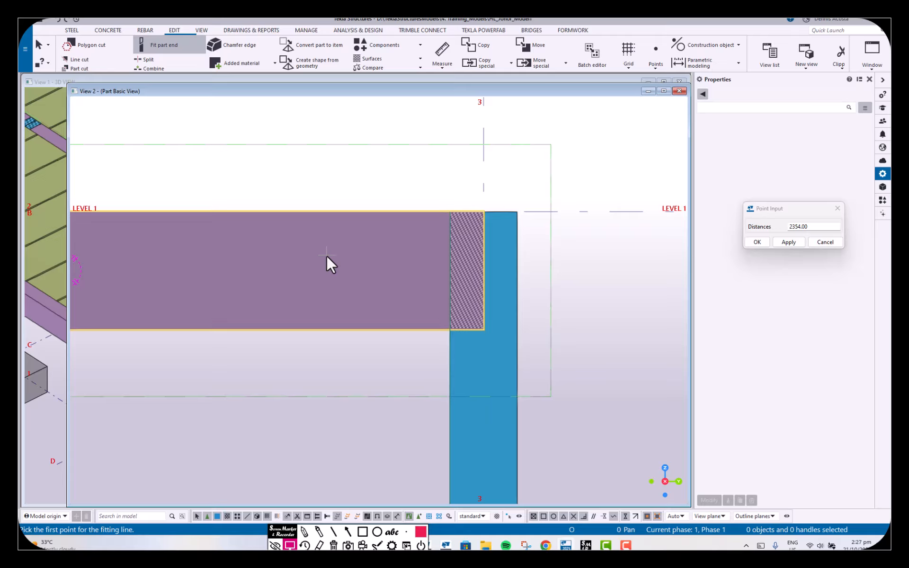
click(449, 245)
click(450, 289)
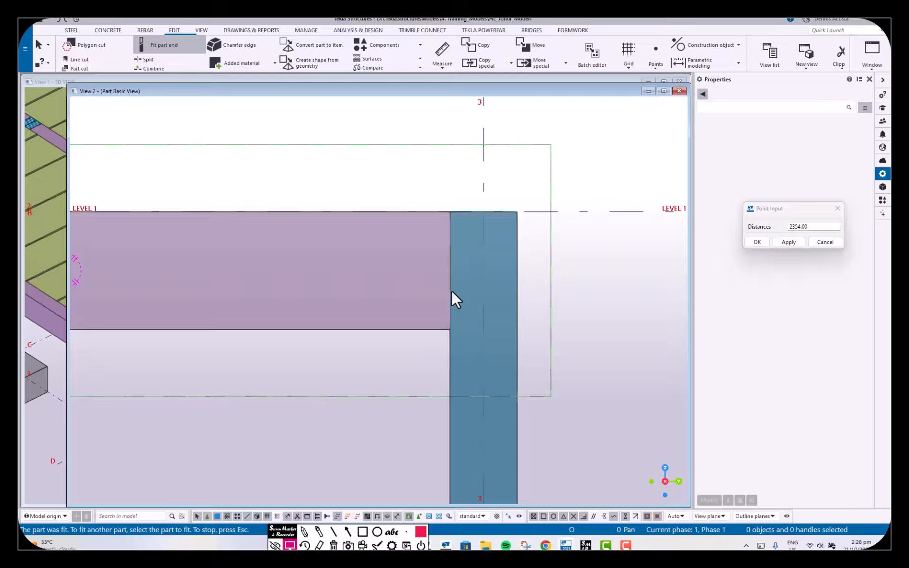
right_click(400, 171)
click(416, 176)
drag(391, 176, 487, 376)
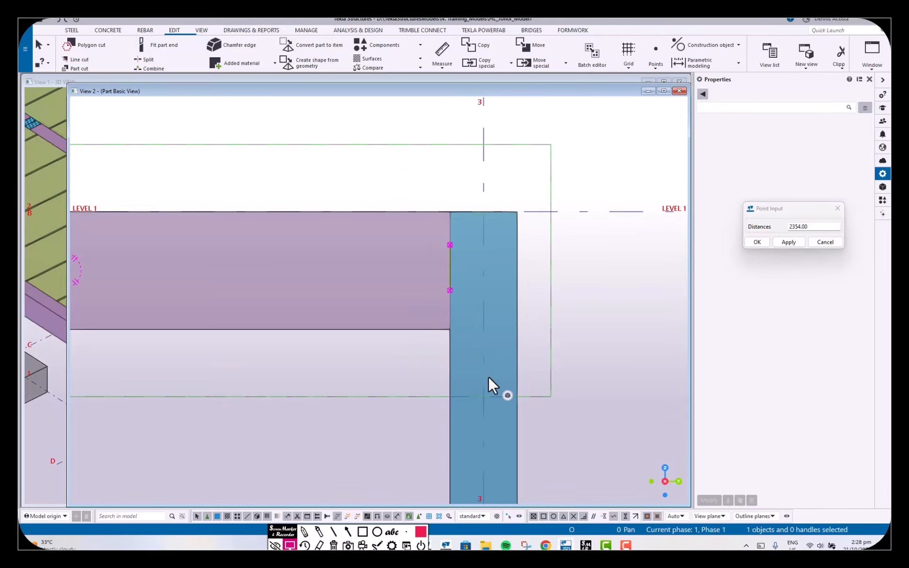
Fit the beam's end at grid line 3 to the column's inner face using a vertical fitting line that extends above the beam's top
click(152, 43)
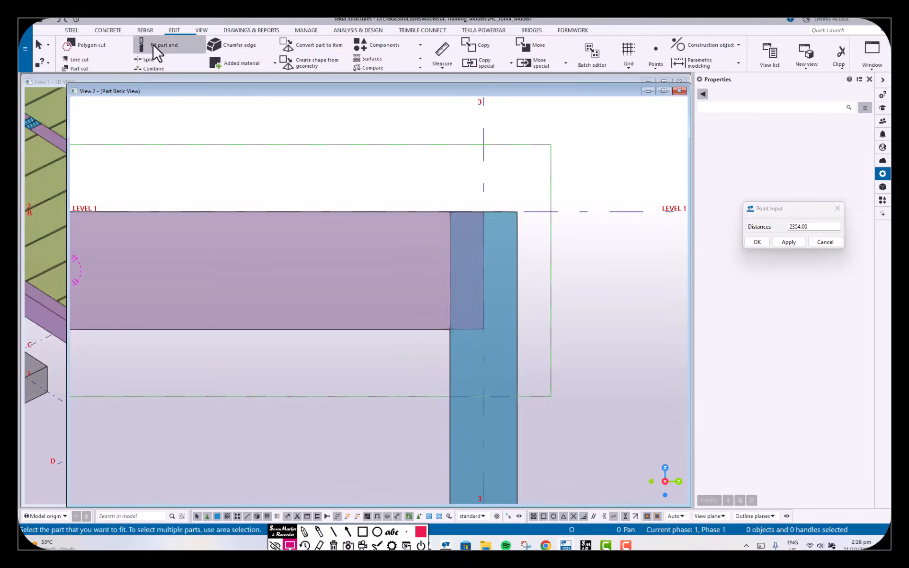
click(279, 270)
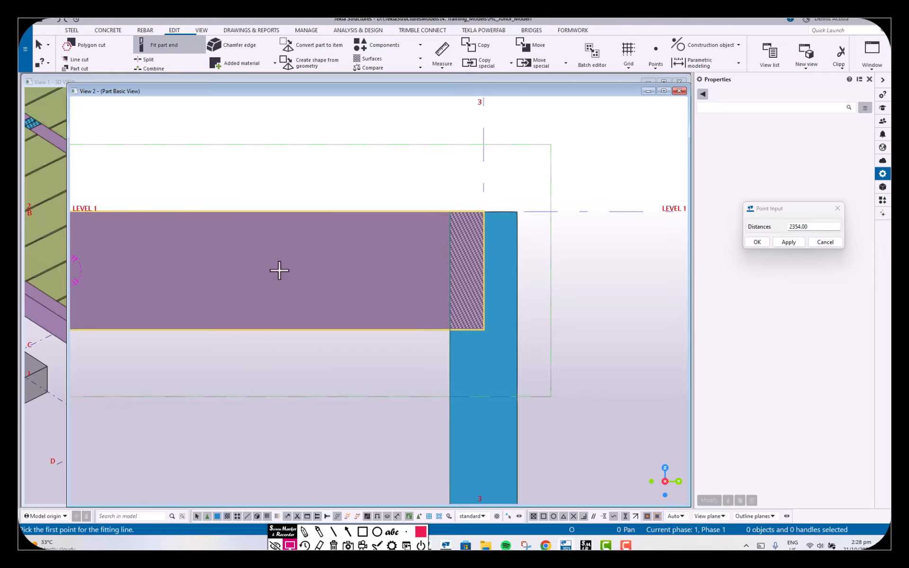
click(450, 240)
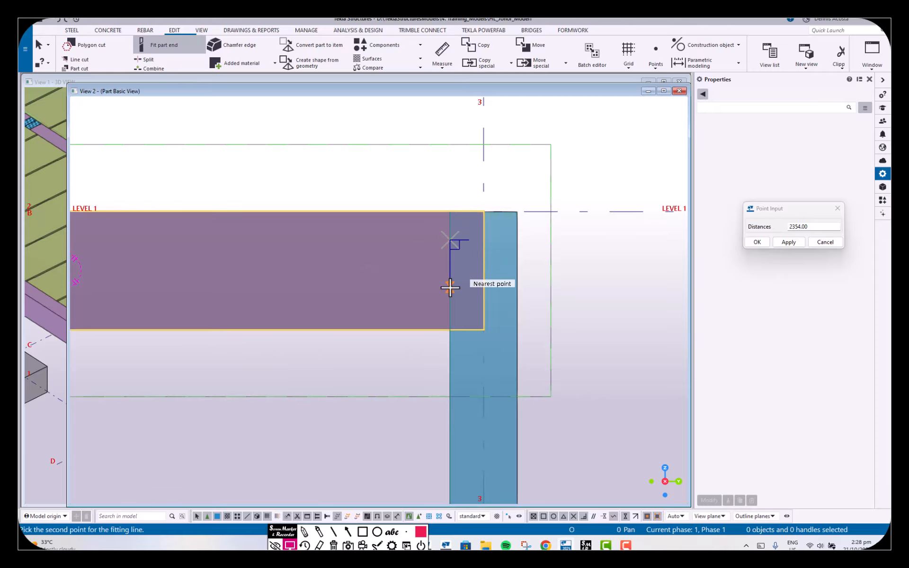
click(447, 162)
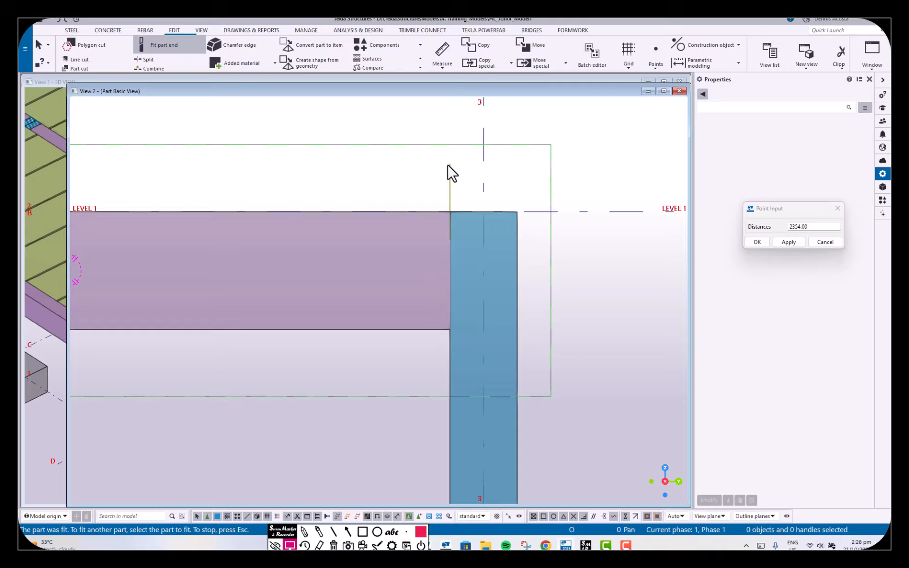
right_click(404, 176)
click(428, 182)
scroll(481, 288, up, 2)
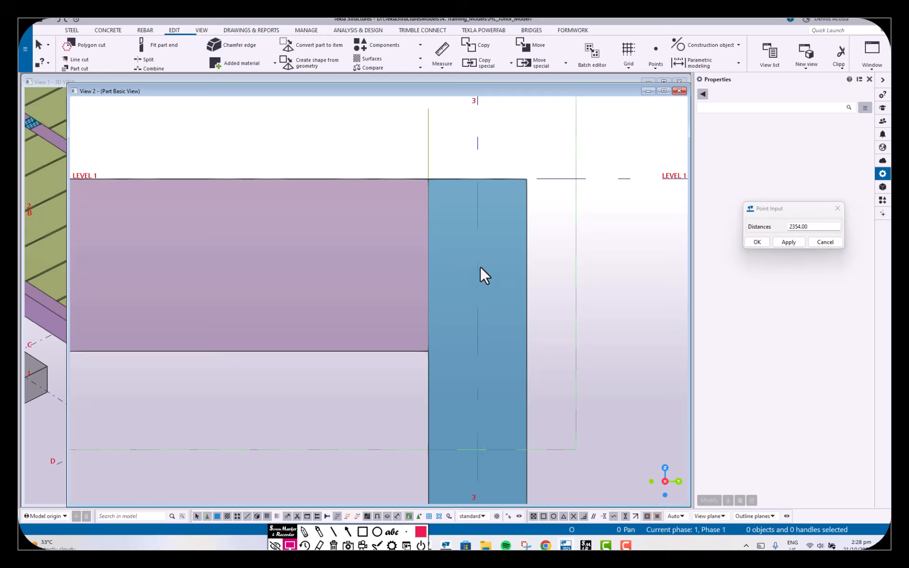
click(759, 519)
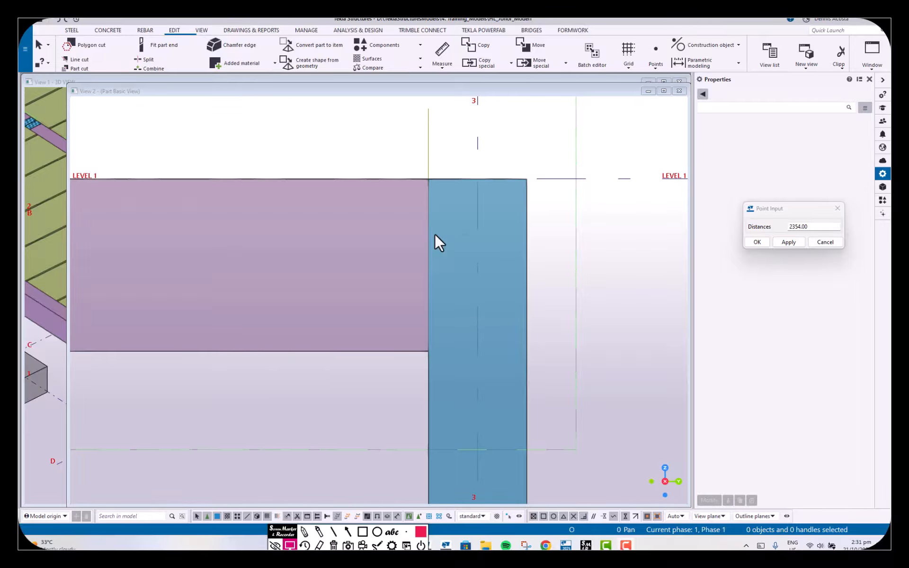
Rotate the part view to 3D and delete the fitting at the beam's grid line 3 end
mouse_move(404, 244)
ctrl+middle_down()
mouse_move(448, 300)
mouse_move(485, 324)
ctrl+middle_up()
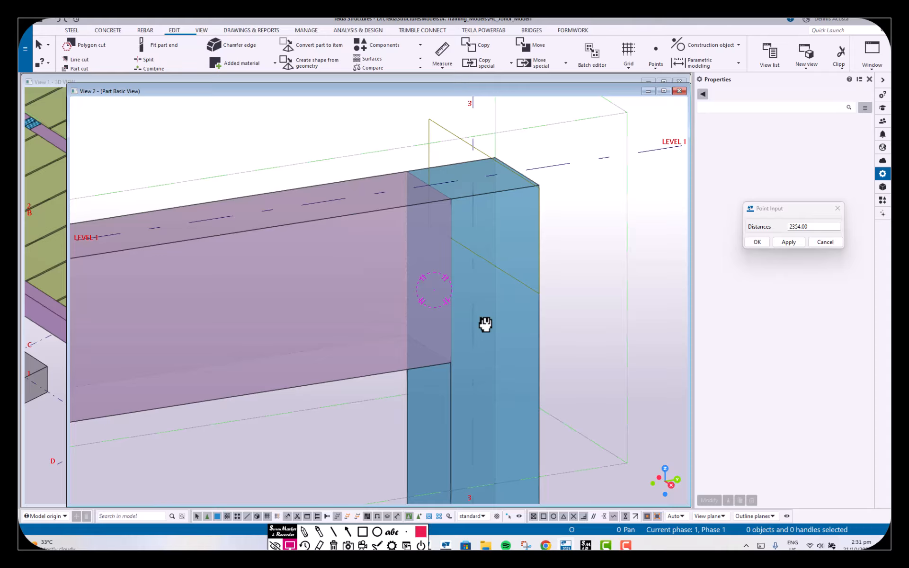
click(442, 129)
key(Delete)
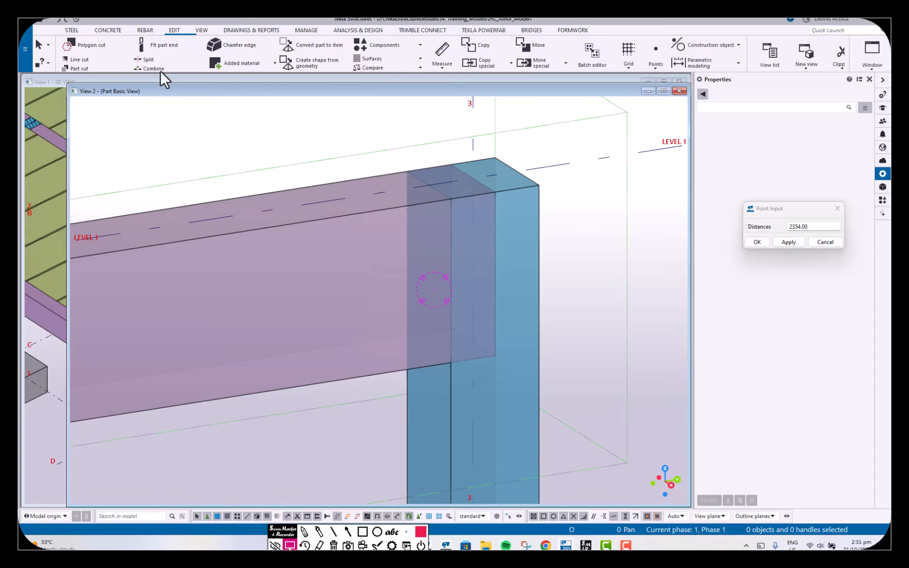
Try fitting the beam's grid line 3 end in 3D with a line across the column's two inner top corners, and delete that fitting
click(157, 44)
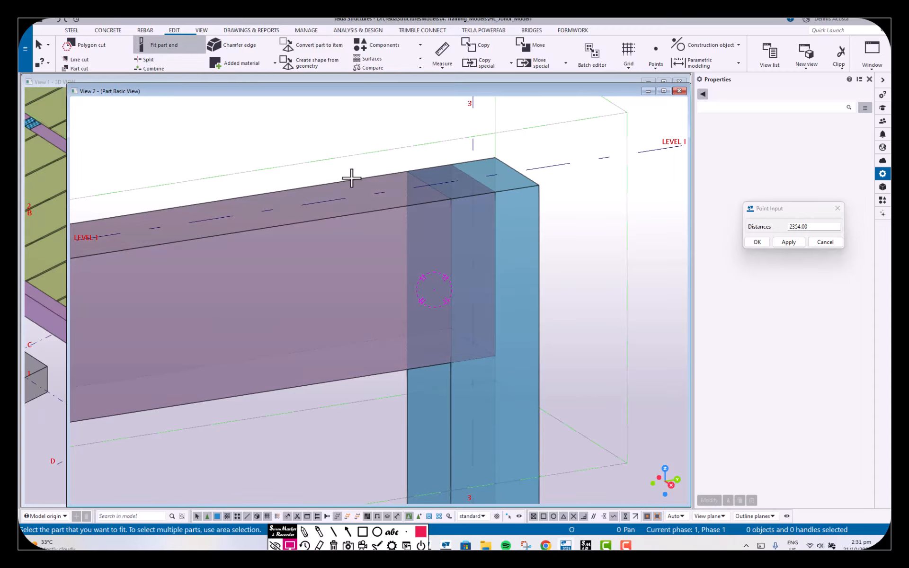
click(350, 177)
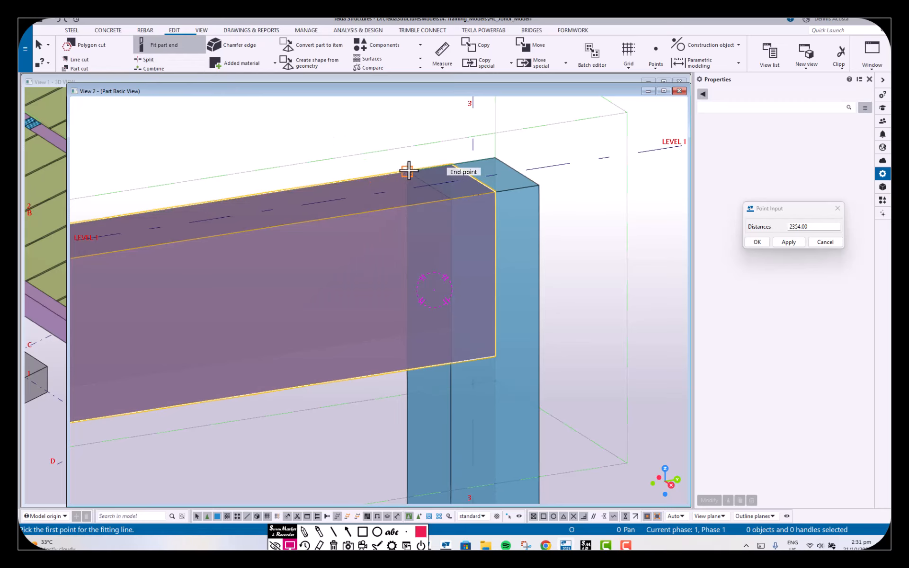
click(406, 170)
click(449, 197)
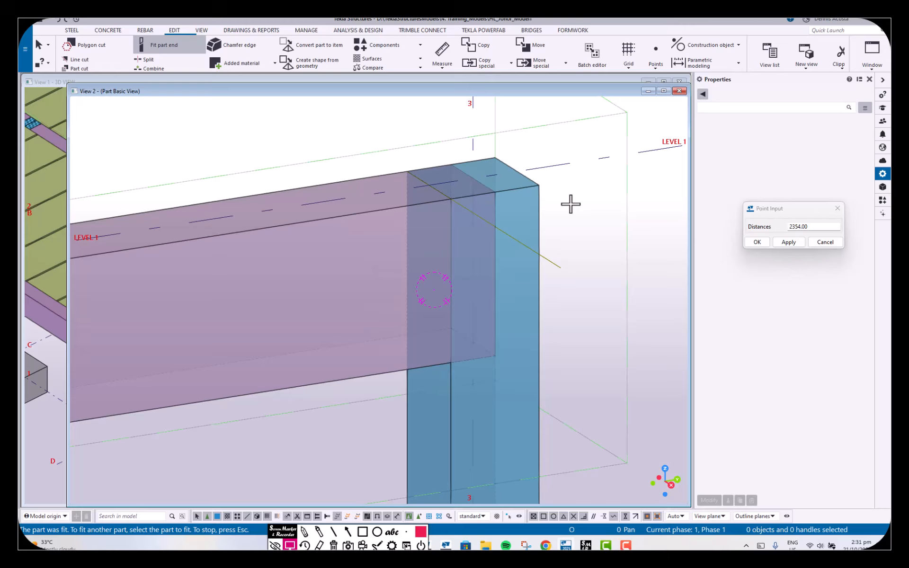
right_click(613, 209)
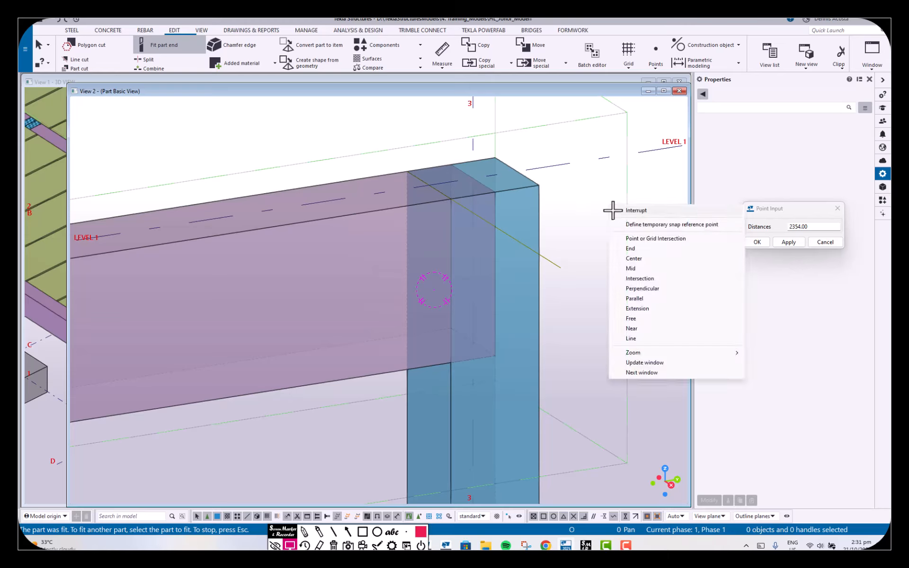
click(626, 214)
drag(580, 248, 554, 279)
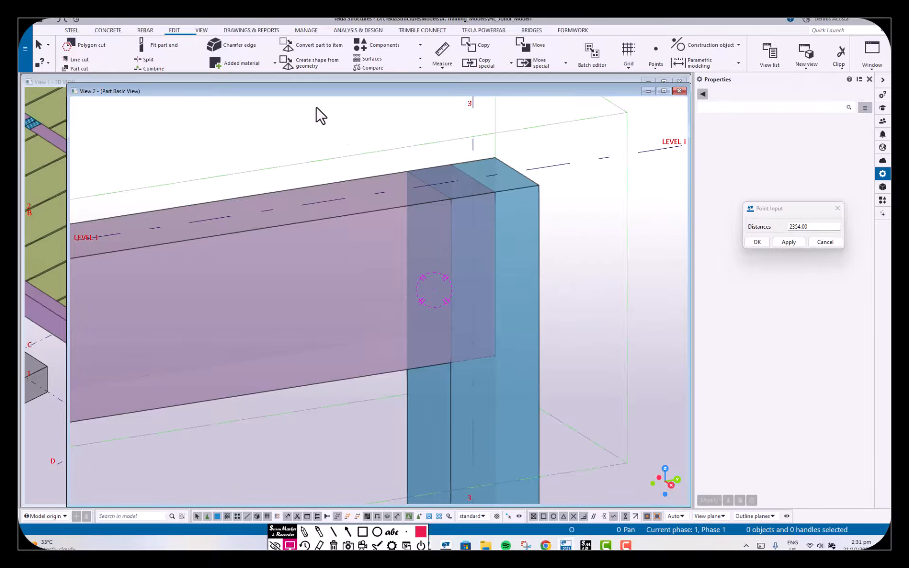
Fit the beam's grid line 3 end in 3D with a vertical line down the column's inner edge, and return to the plane view
click(161, 47)
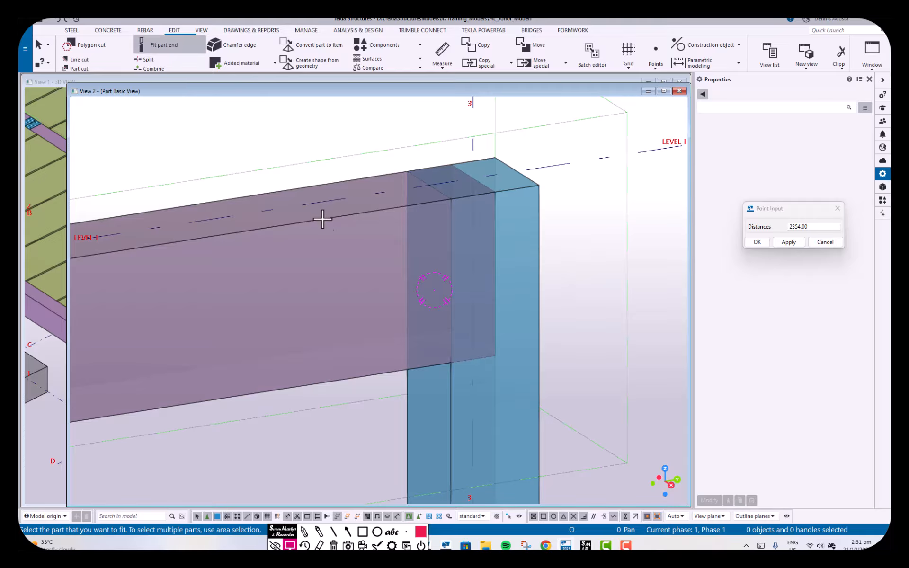
click(321, 217)
click(449, 201)
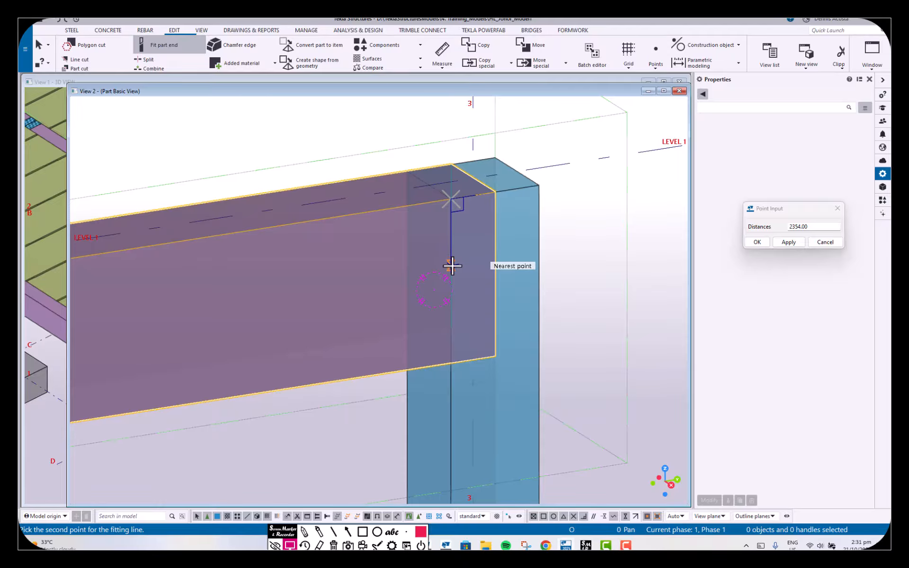
click(451, 264)
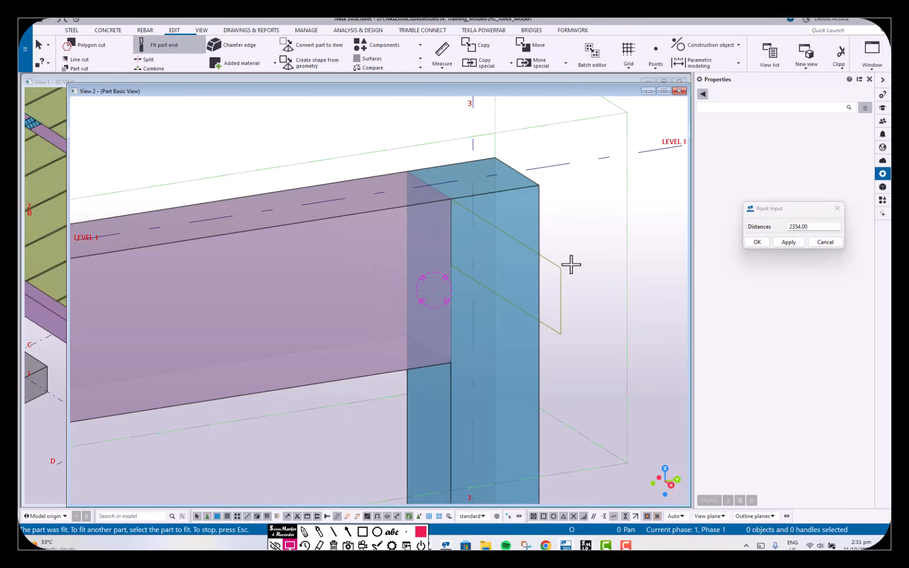
key(ctrl+p)
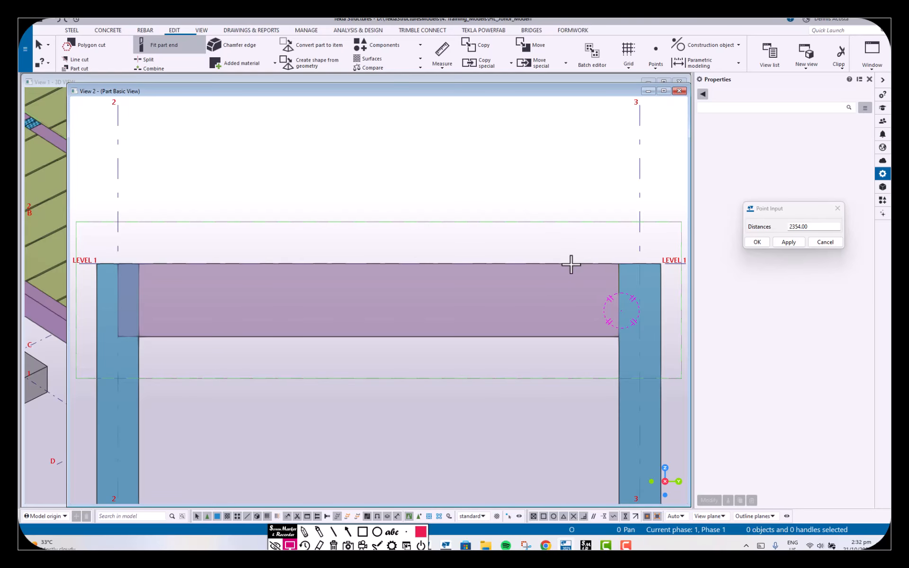
scroll(568, 277, down, 4)
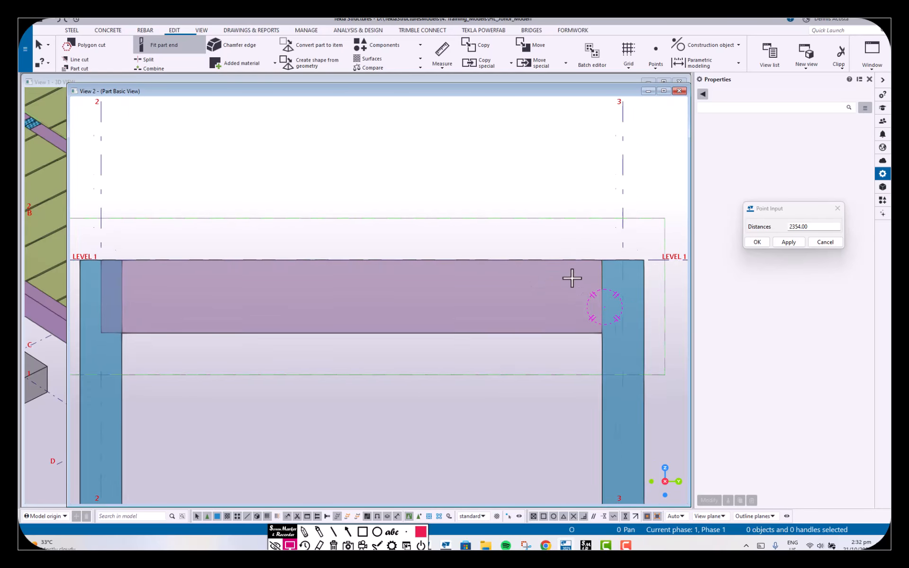
scroll(465, 282, up, 4)
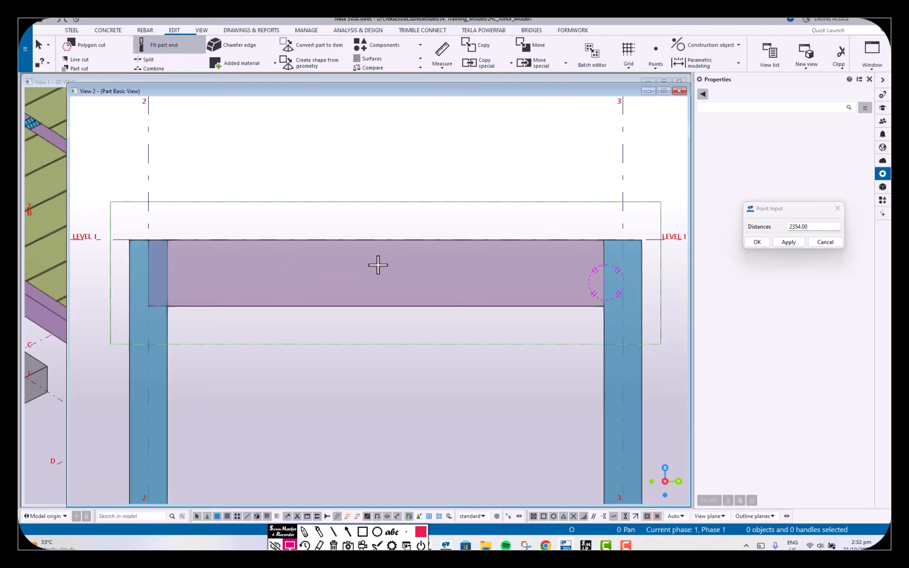
middle_drag(262, 264, 335, 266)
right_click(286, 215)
click(302, 220)
Line-cut the beam along the grid line 2 column's inner face, removing the long span side toward grid line 3
scroll(232, 260, up, 3)
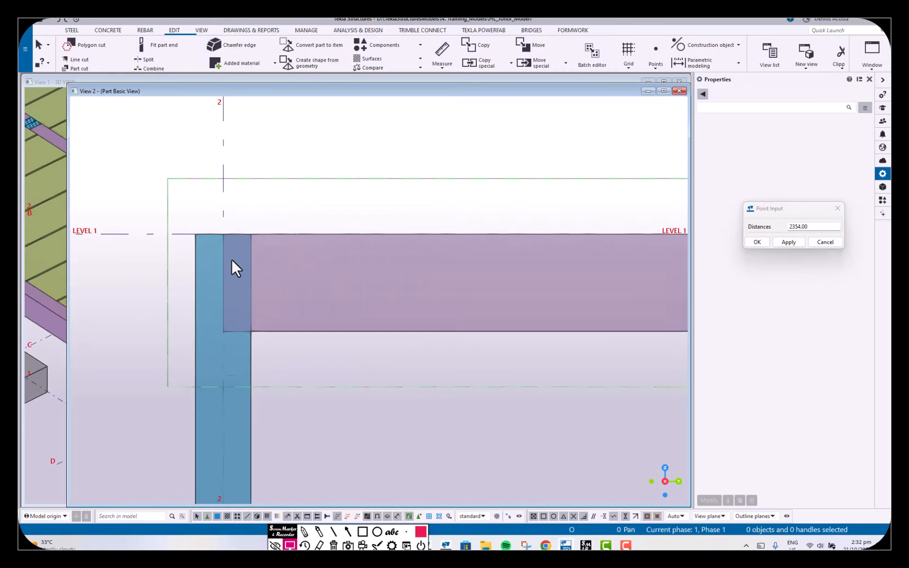
middle_drag(252, 269, 333, 249)
scroll(336, 249, up, 1)
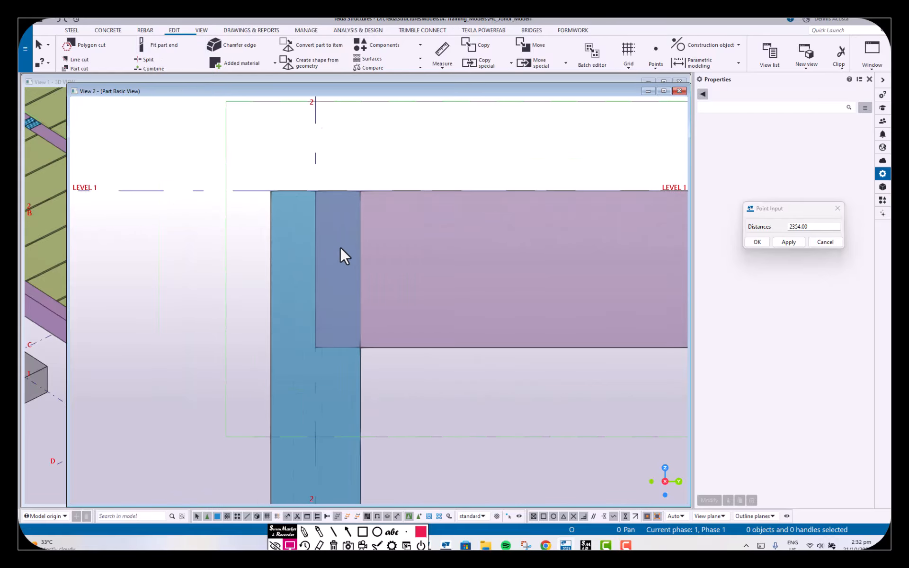
click(86, 60)
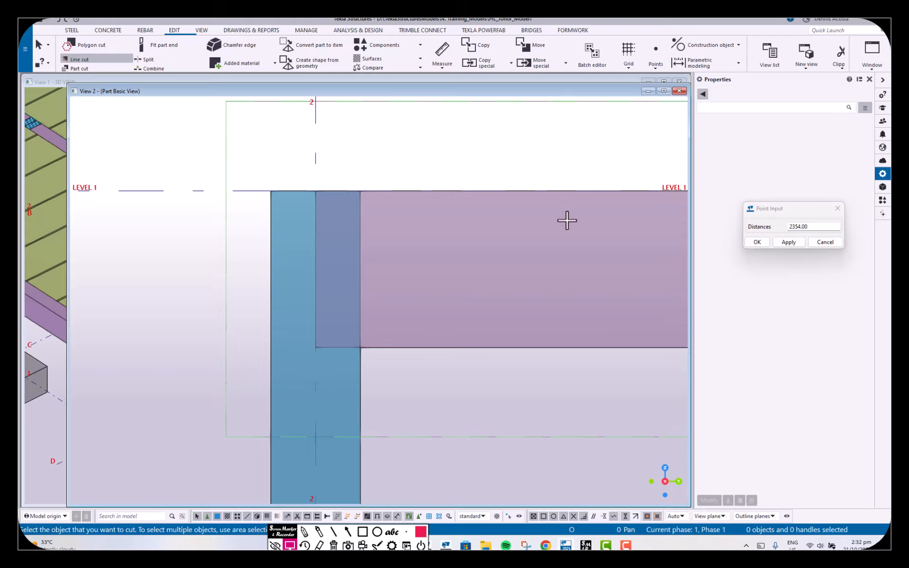
click(539, 191)
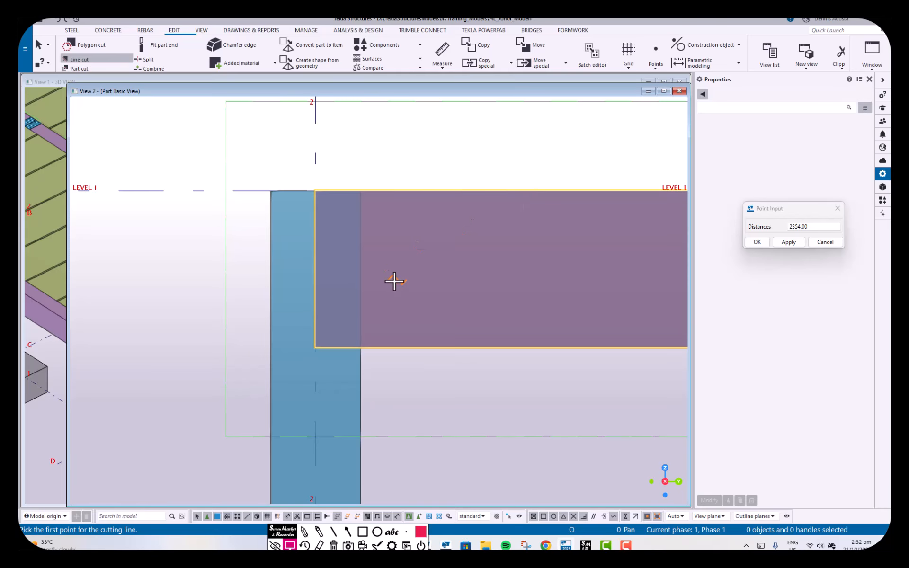
click(361, 316)
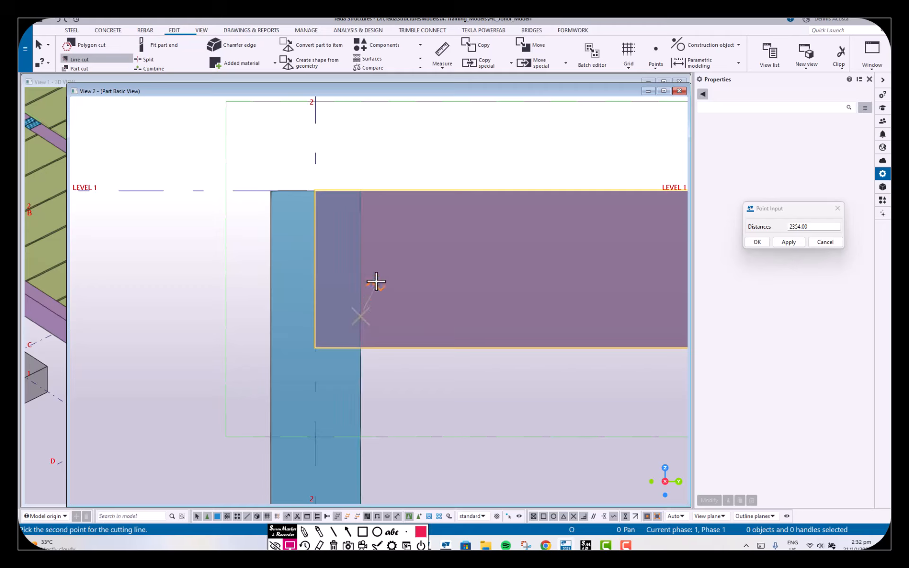
click(361, 233)
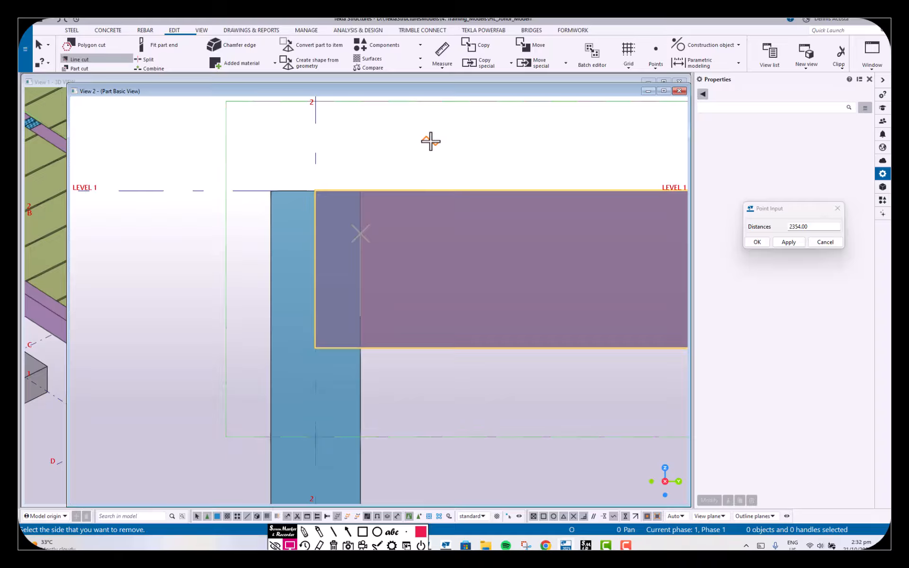
scroll(416, 266, down, 5)
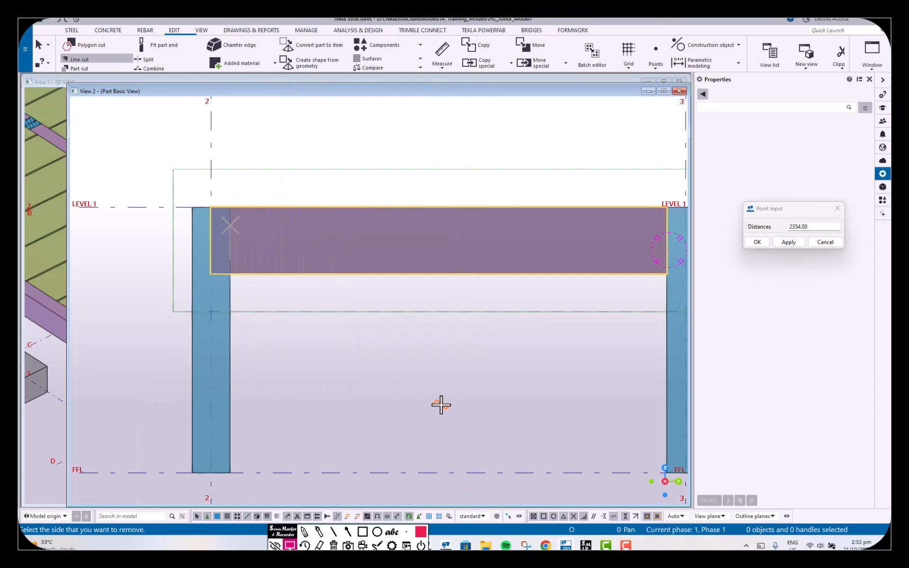
click(441, 253)
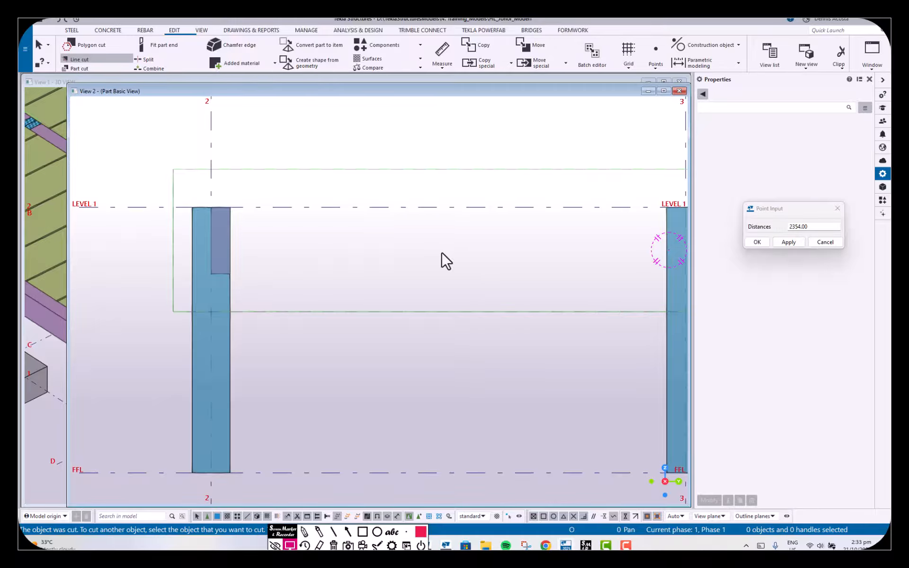
Line-cut the beam along the grid line 2 column's inner face, removing the short end inside the column, and undo the cut
scroll(359, 252, up, 4)
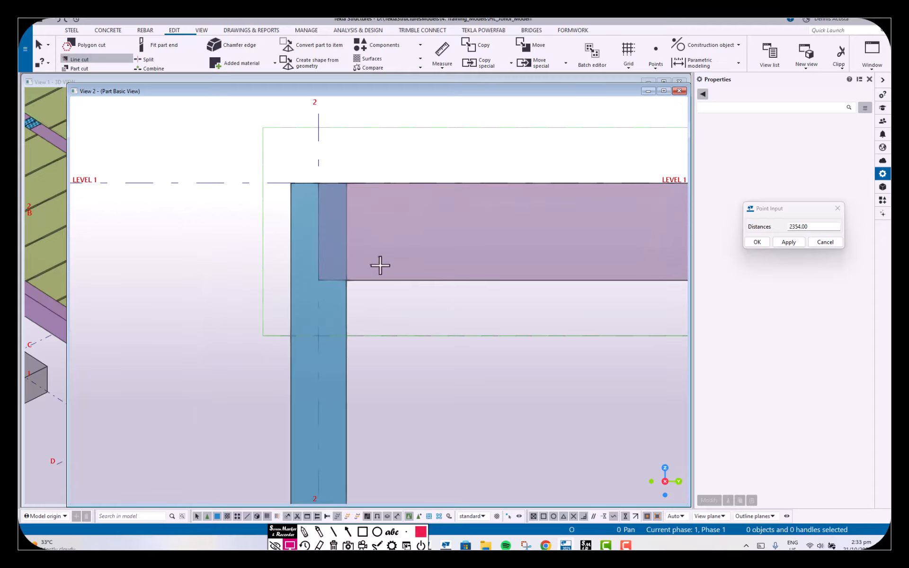
click(374, 258)
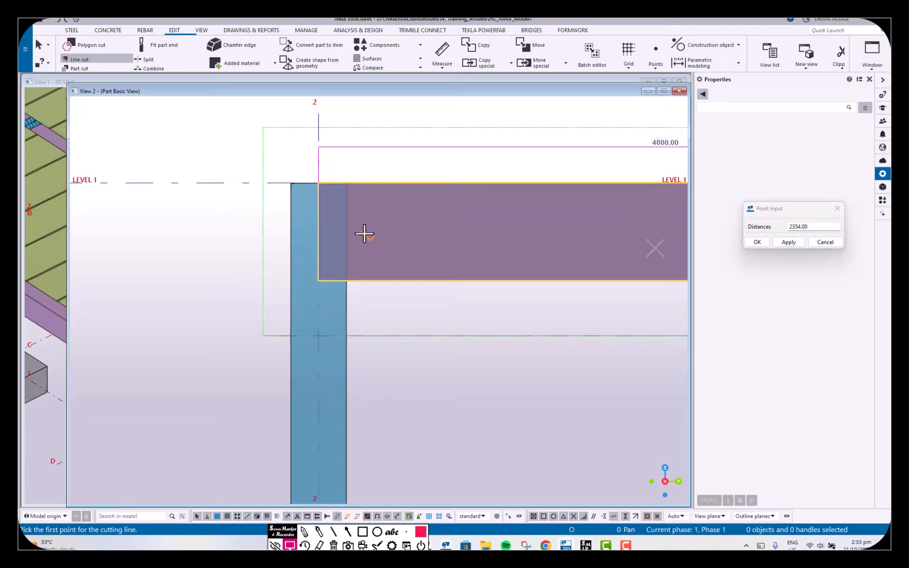
click(344, 194)
click(347, 250)
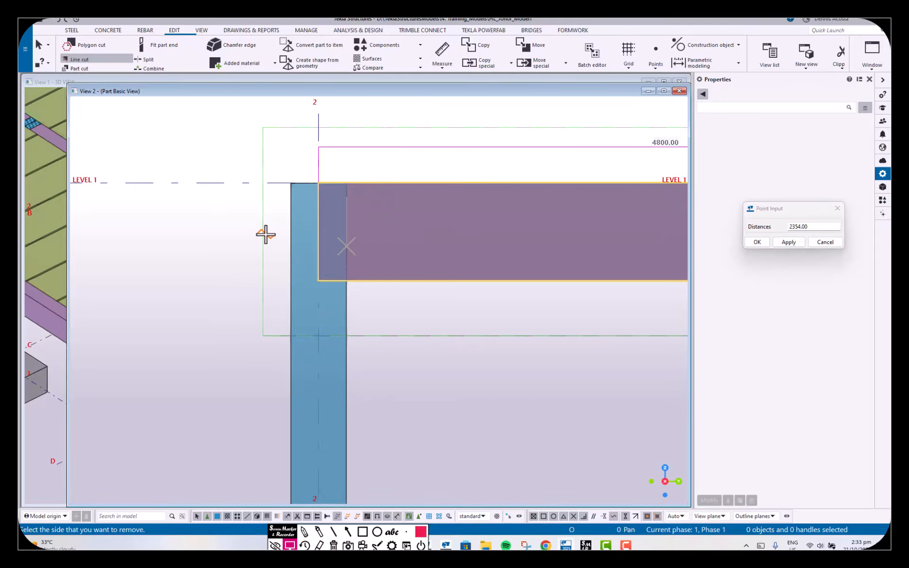
click(266, 235)
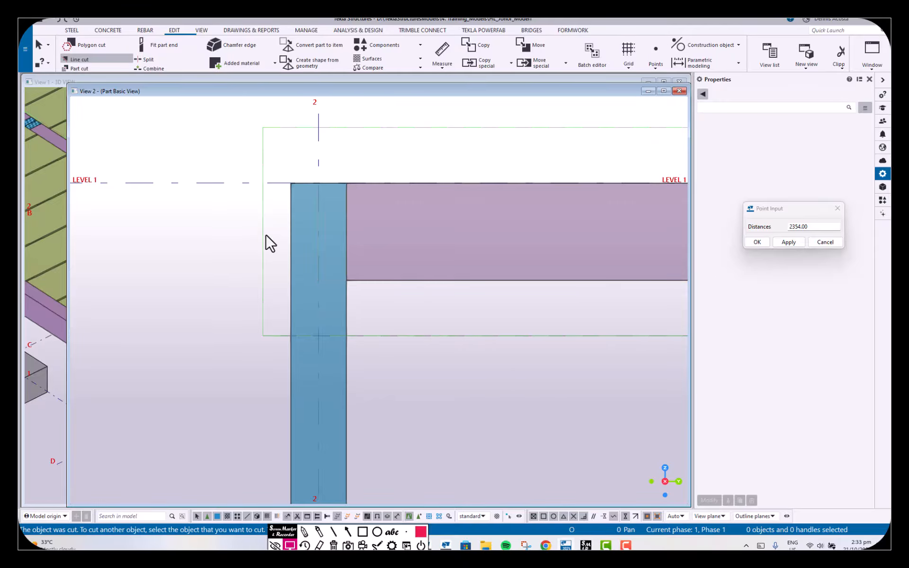
middle_drag(271, 234, 207, 232)
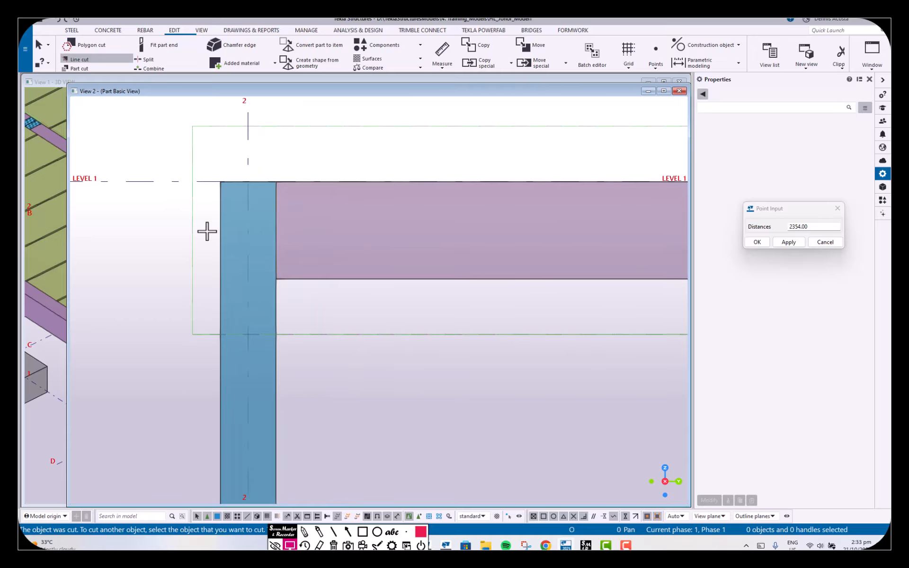
key(ctrl+z)
Repeat the line cut at the grid line 2 column's inner face with the span side removed, and undo it
click(324, 275)
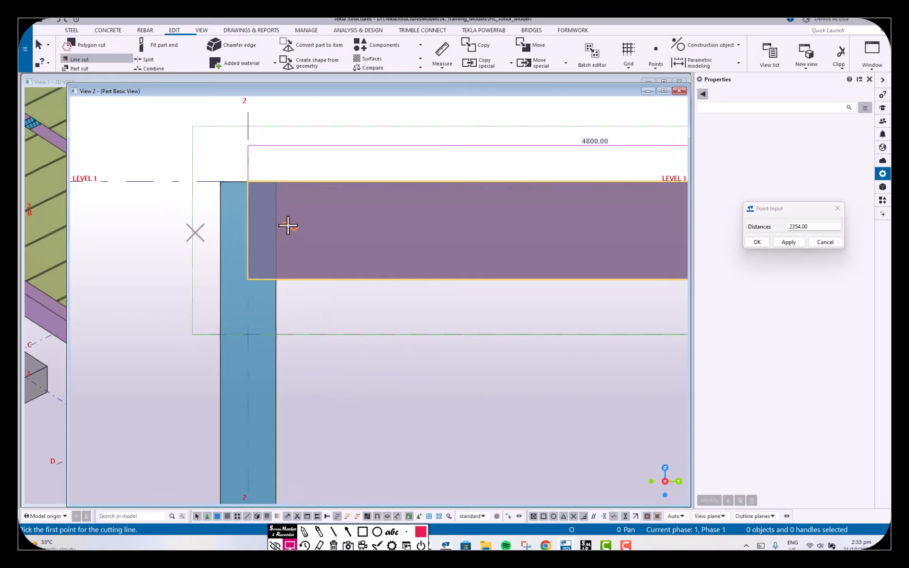
click(276, 212)
click(276, 244)
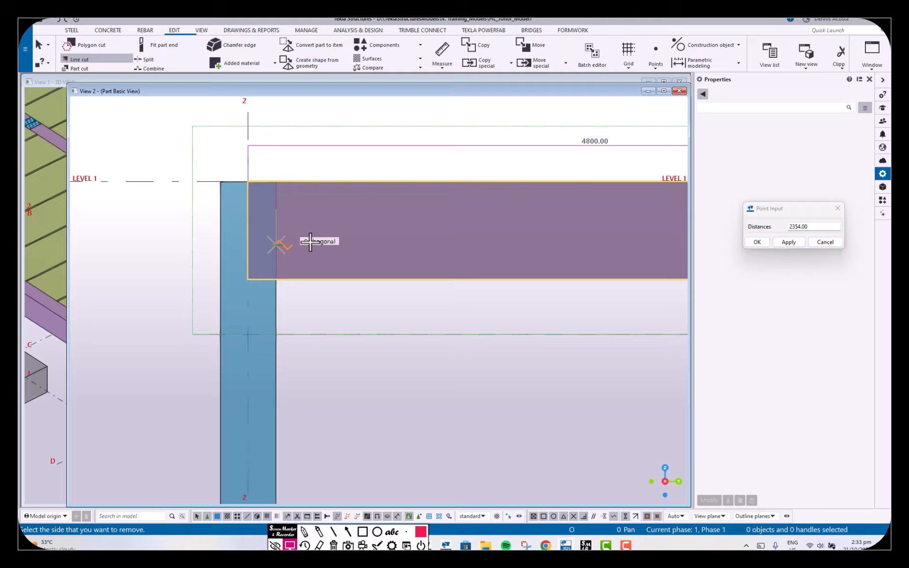
click(470, 235)
scroll(471, 241, down, 5)
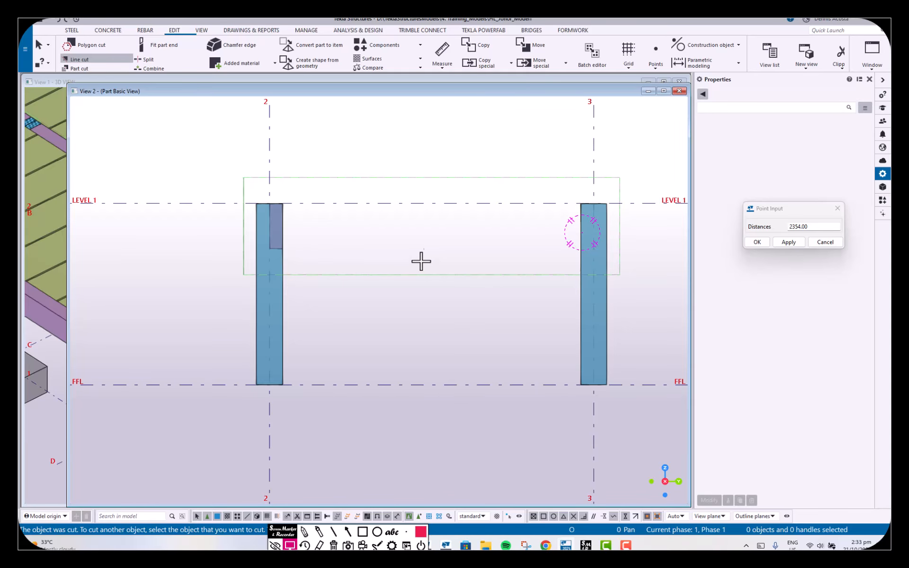
key(ctrl+z)
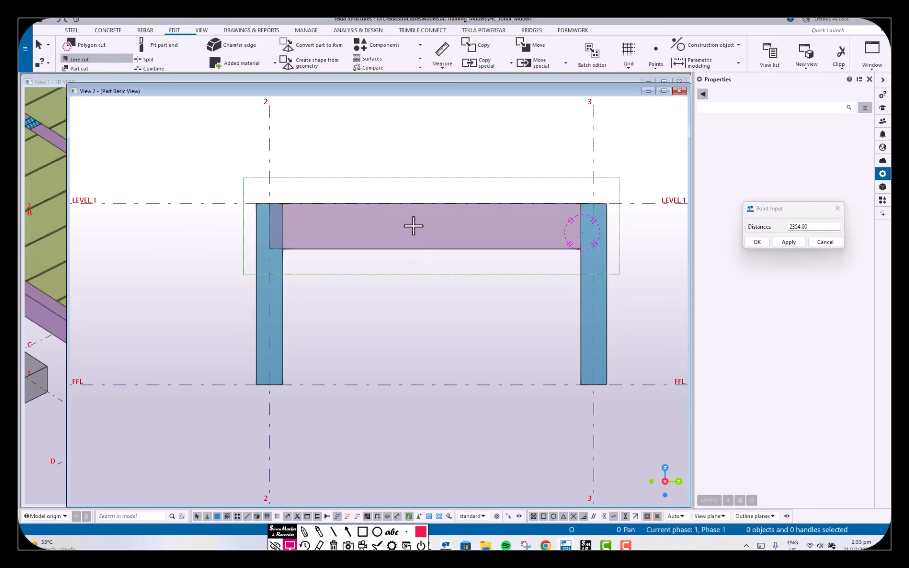
right_click(335, 170)
click(357, 173)
Select and delete the fitting at the beam's grid line 3 end
scroll(352, 237, up, 1)
scroll(350, 238, up, 2)
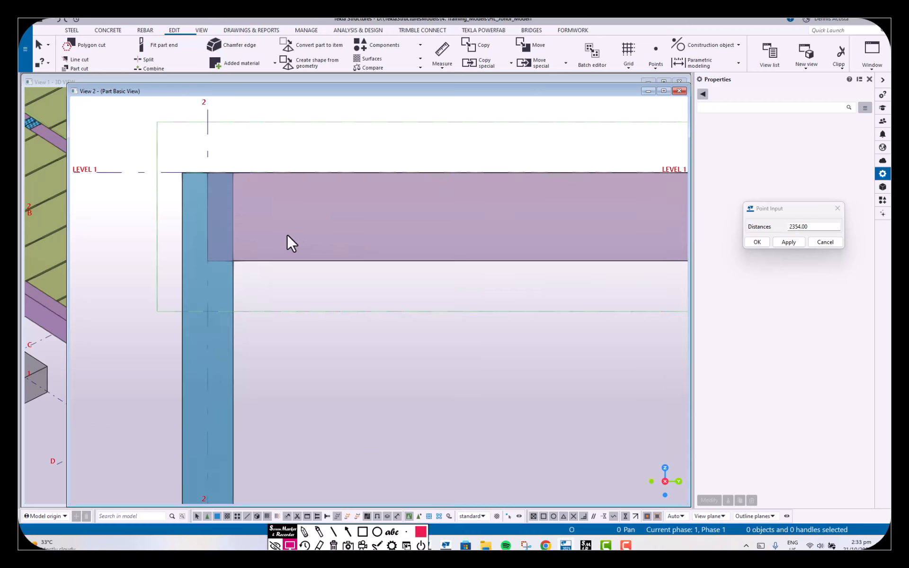
middle_drag(286, 234, 156, 283)
scroll(154, 283, down, 2)
scroll(122, 281, up, 2)
scroll(158, 280, down, 2)
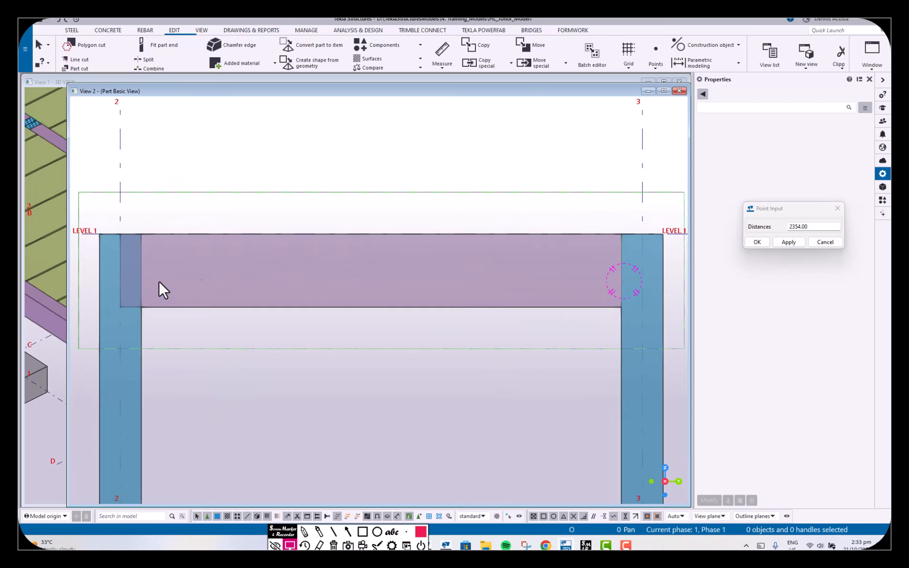
drag(497, 199, 546, 338)
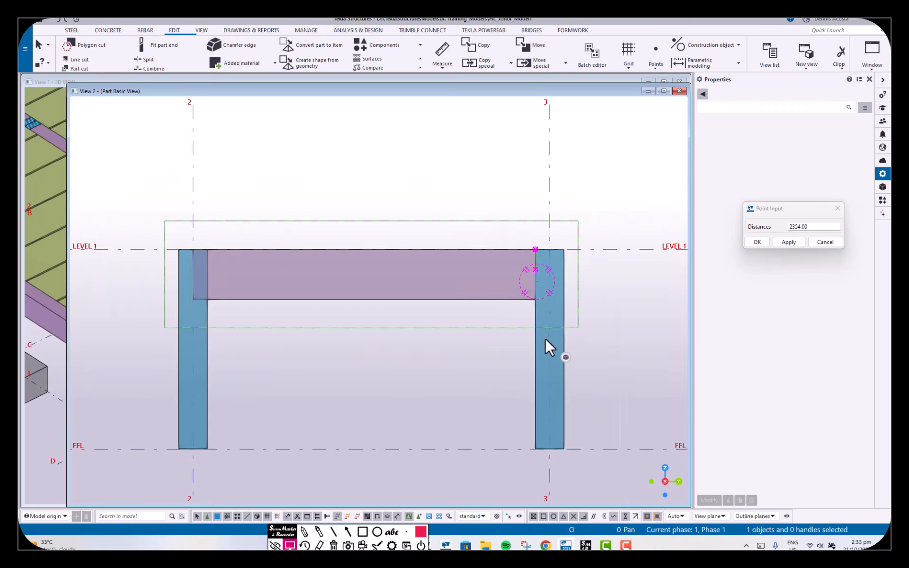
key(Escape)
scroll(334, 298, up, 1)
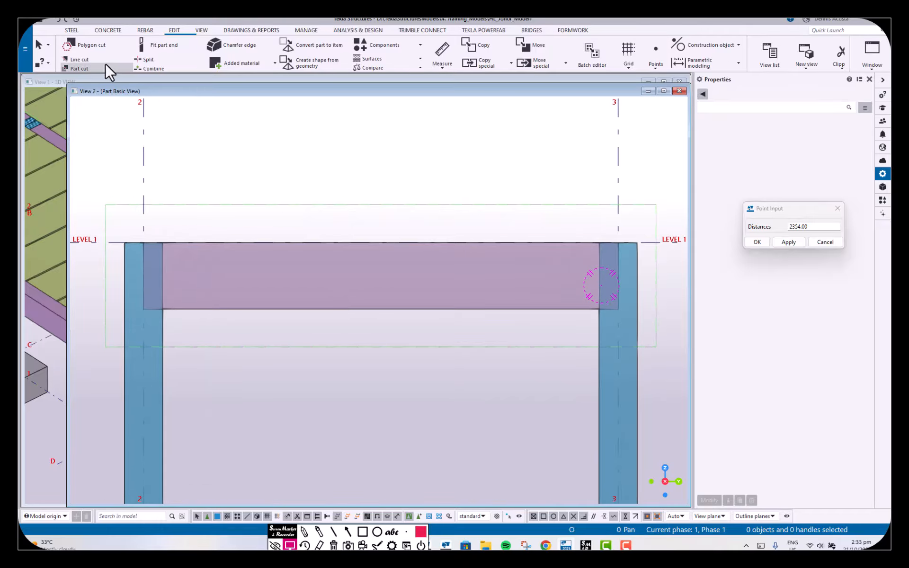
middle_drag(375, 359, 386, 319)
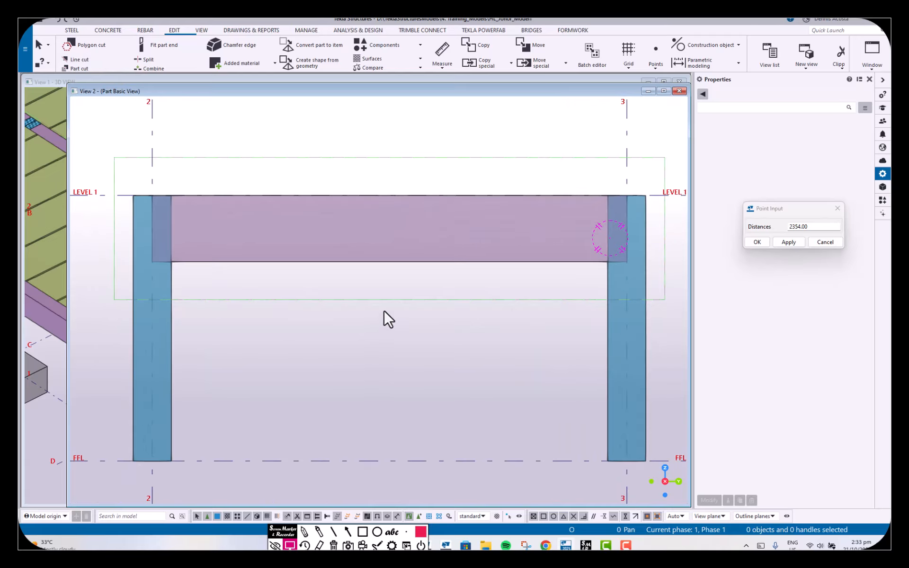
scroll(376, 328, up, 1)
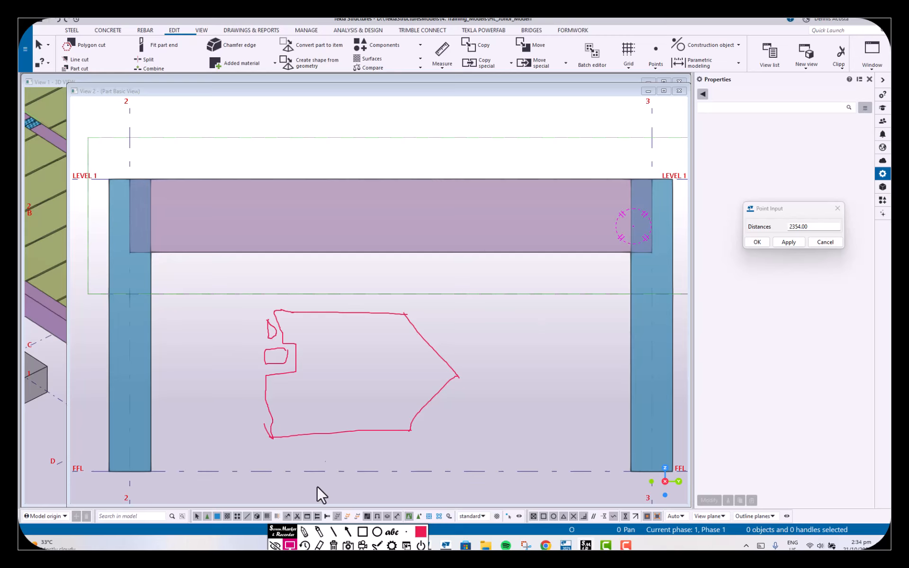
click(304, 532)
mouse_move(471, 365)
mouse_down()
mouse_move(450, 268)
mouse_move(457, 276)
mouse_up()
mouse_move(441, 174)
mouse_down()
mouse_move(491, 208)
mouse_move(445, 262)
mouse_up()
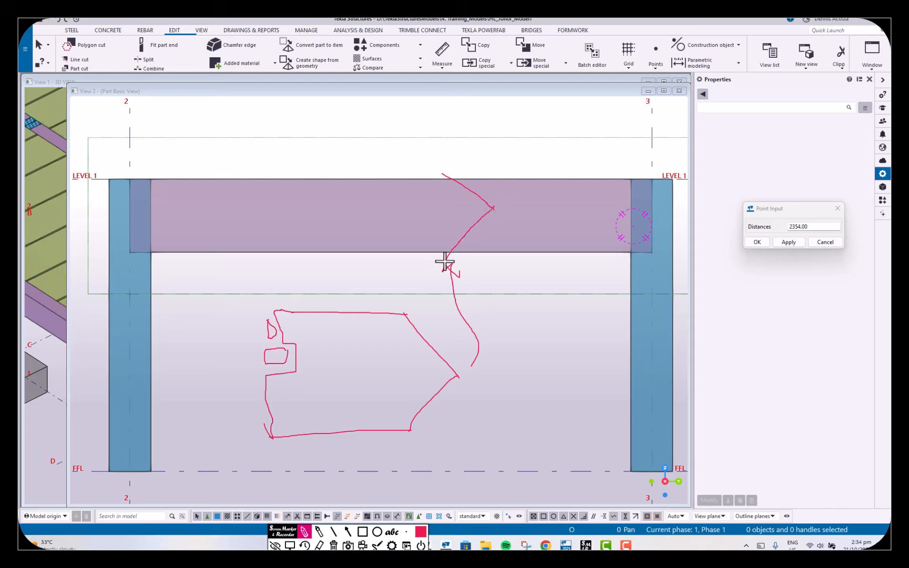
mouse_move(449, 175)
mouse_down()
mouse_move(487, 203)
mouse_move(455, 245)
mouse_move(489, 205)
mouse_move(453, 257)
mouse_up()
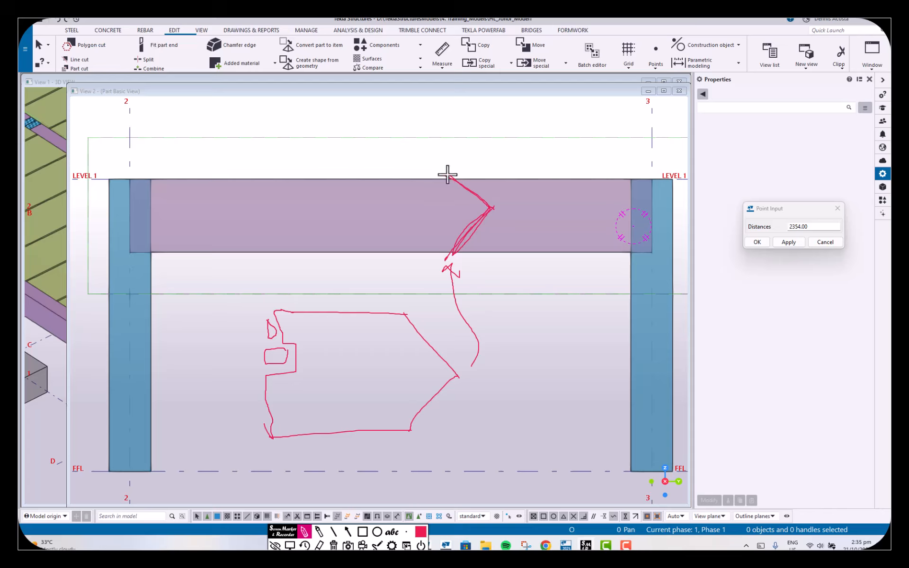
mouse_move(189, 40)
mouse_down()
mouse_move(142, 61)
mouse_move(184, 50)
mouse_move(306, 133)
mouse_move(402, 164)
mouse_up()
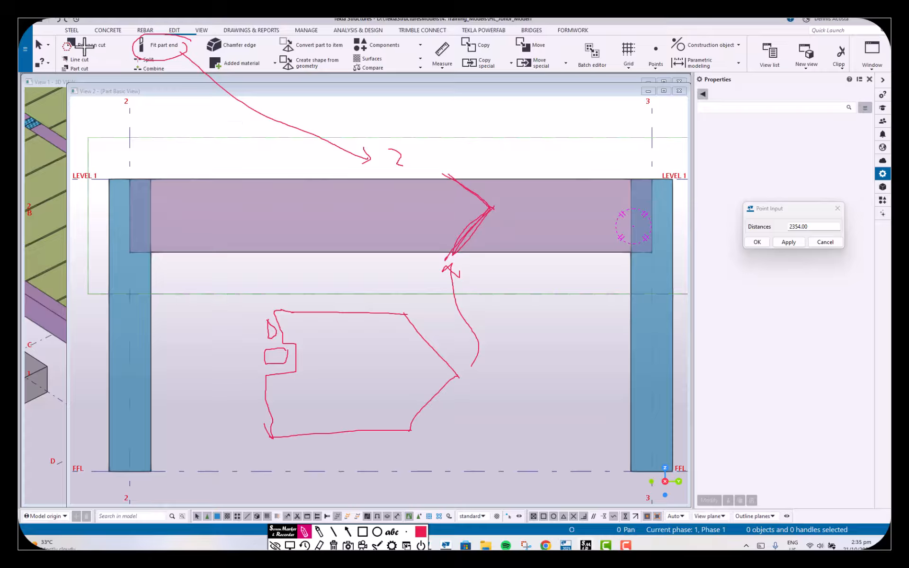
mouse_move(91, 52)
mouse_down()
mouse_move(58, 62)
mouse_move(91, 60)
mouse_move(311, 197)
mouse_up()
mouse_move(309, 181)
mouse_down()
mouse_move(305, 194)
mouse_move(278, 190)
mouse_up()
drag(168, 65, 203, 112)
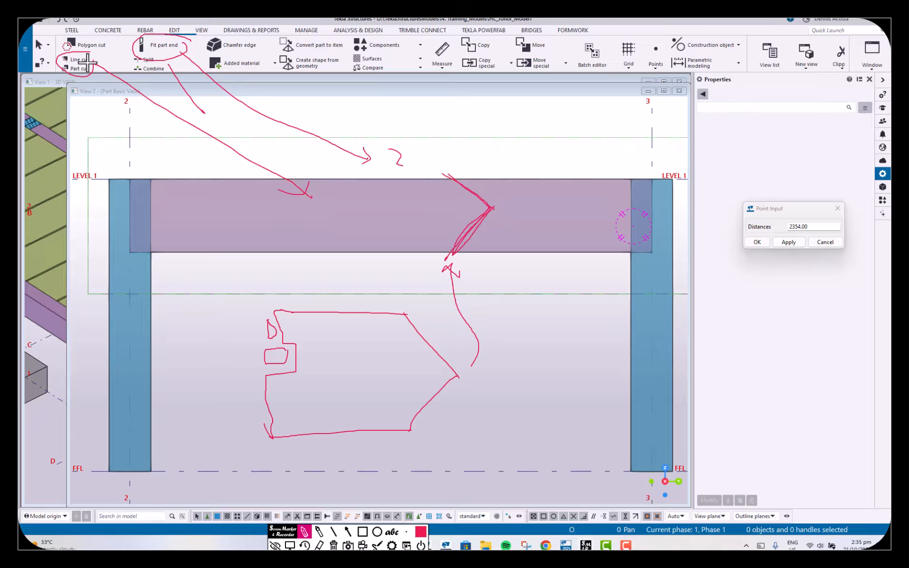
mouse_move(94, 65)
mouse_down()
mouse_move(176, 90)
mouse_move(339, 166)
mouse_move(330, 168)
mouse_up()
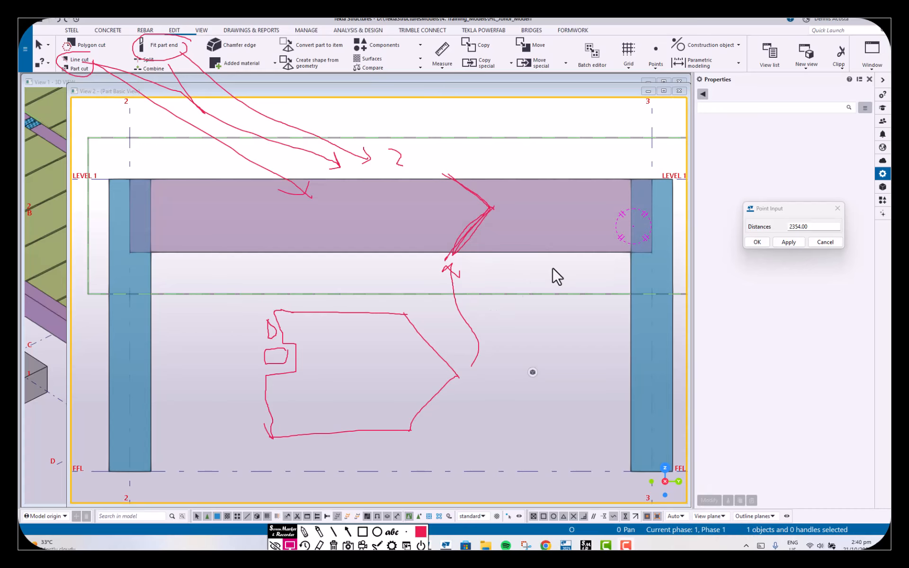
Fit the beam's end toward grid line 3 with a diagonal line descending from above the beam's top to below its underside
click(162, 47)
click(430, 163)
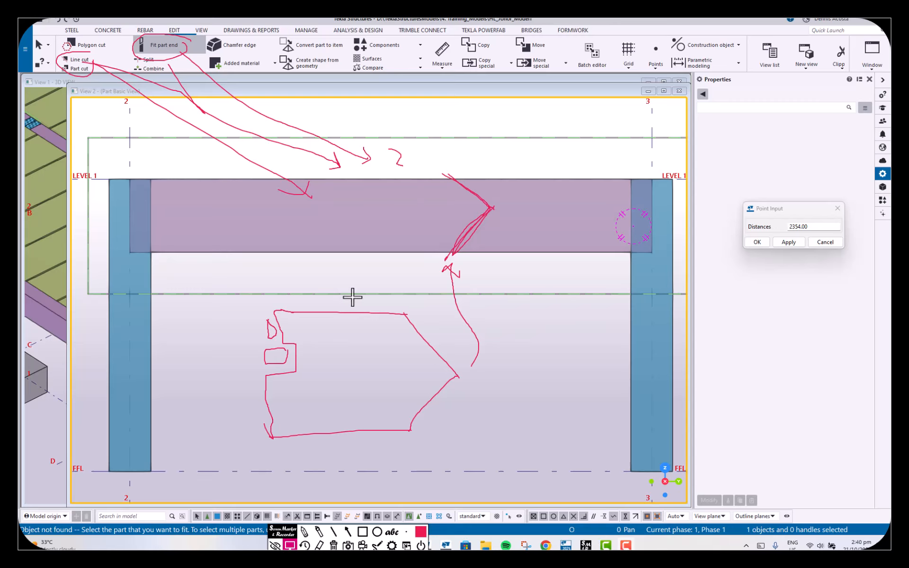
click(426, 180)
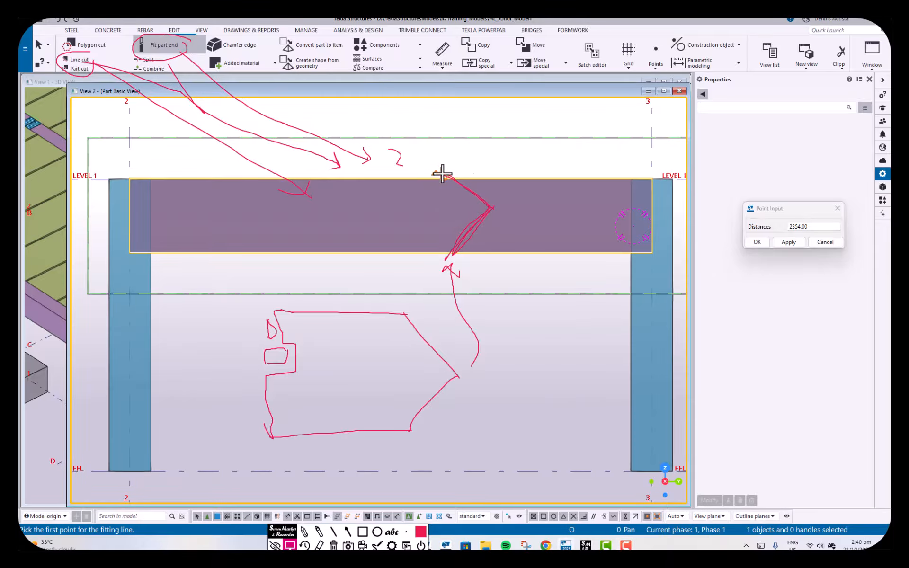
click(419, 153)
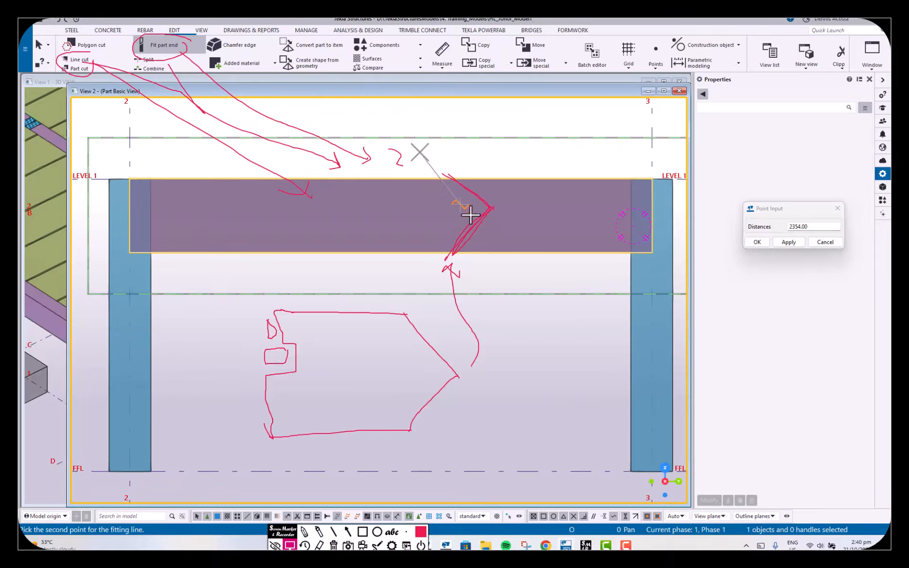
click(568, 286)
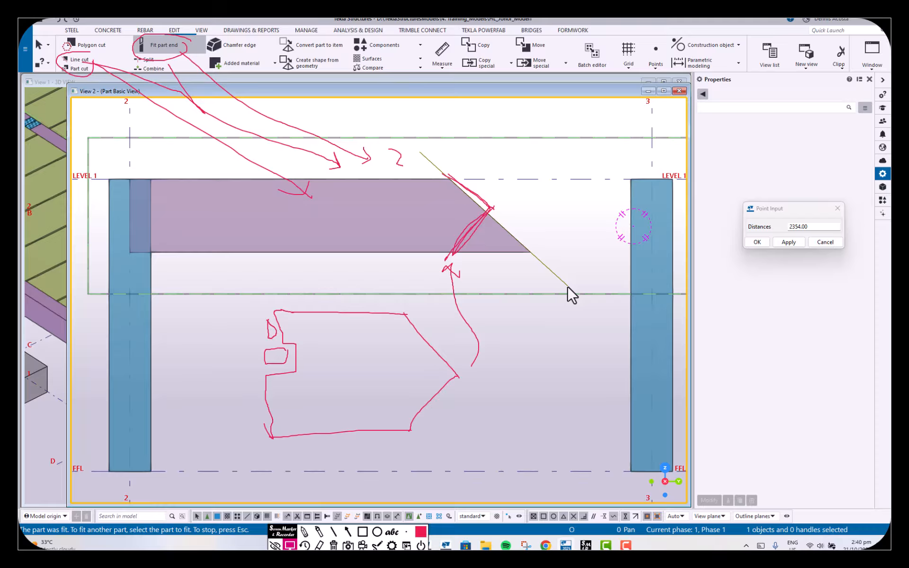
Try a second fitting on the same beam end with an opposite diagonal rising toward grid line 3, and undo the diagonal fittings
click(421, 254)
click(423, 285)
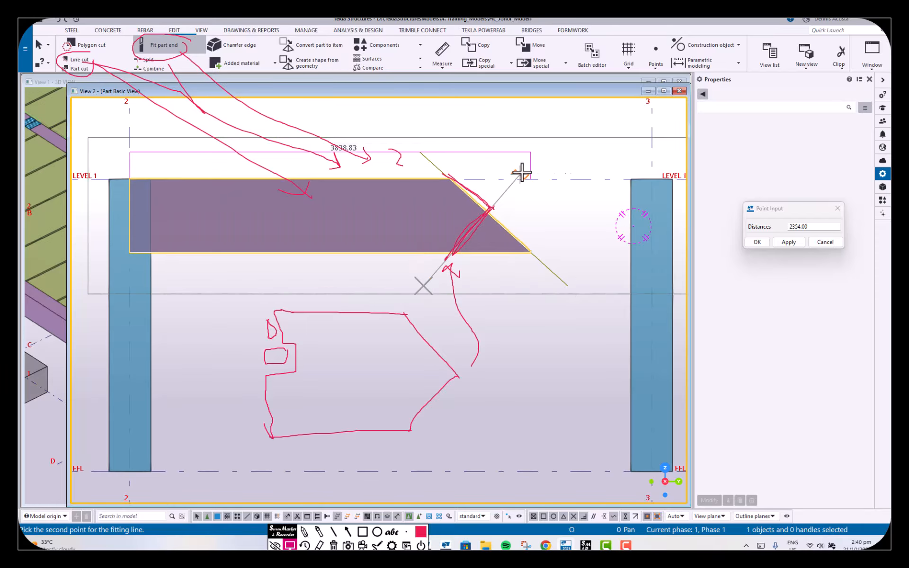
click(542, 150)
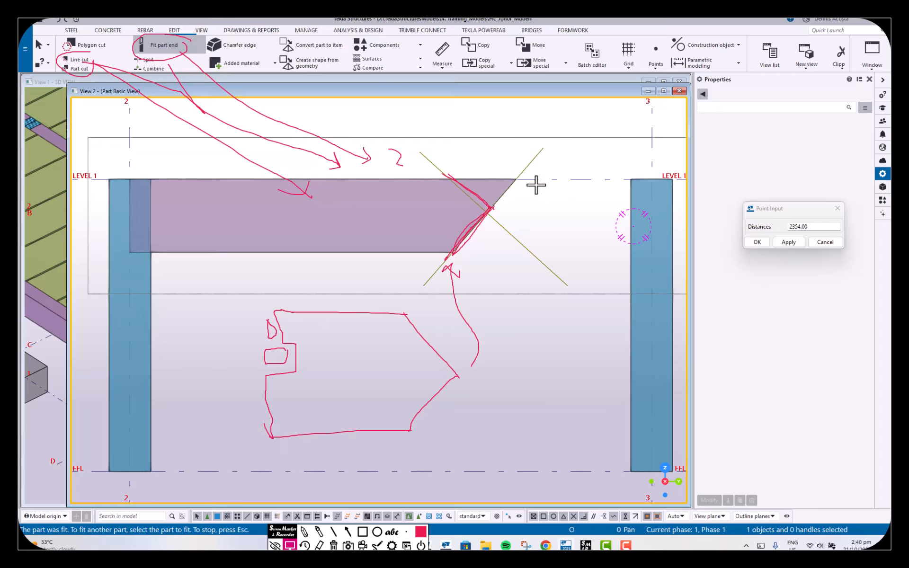
key(ctrl+z)
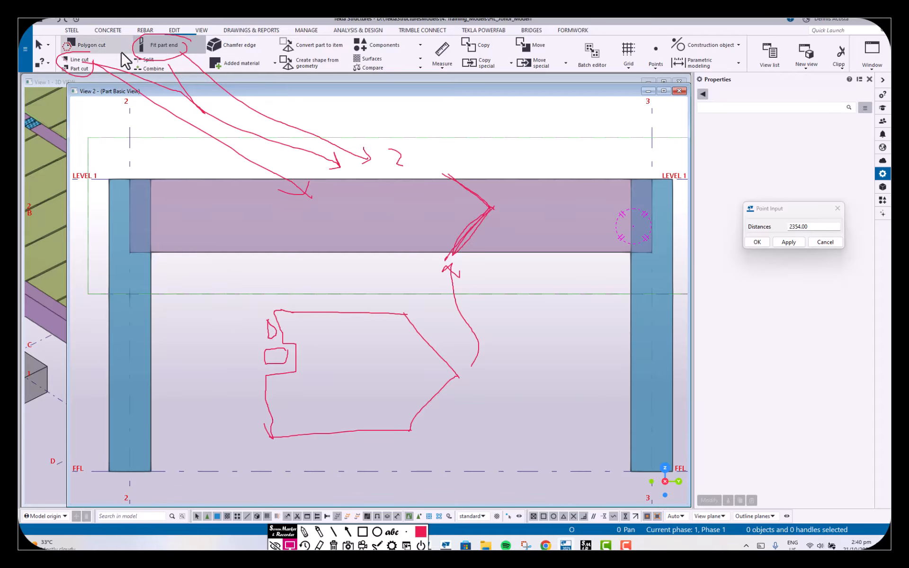
Line-cut the beam with a diagonal descending toward grid line 3, removing the portion on the grid line 3 side
click(79, 60)
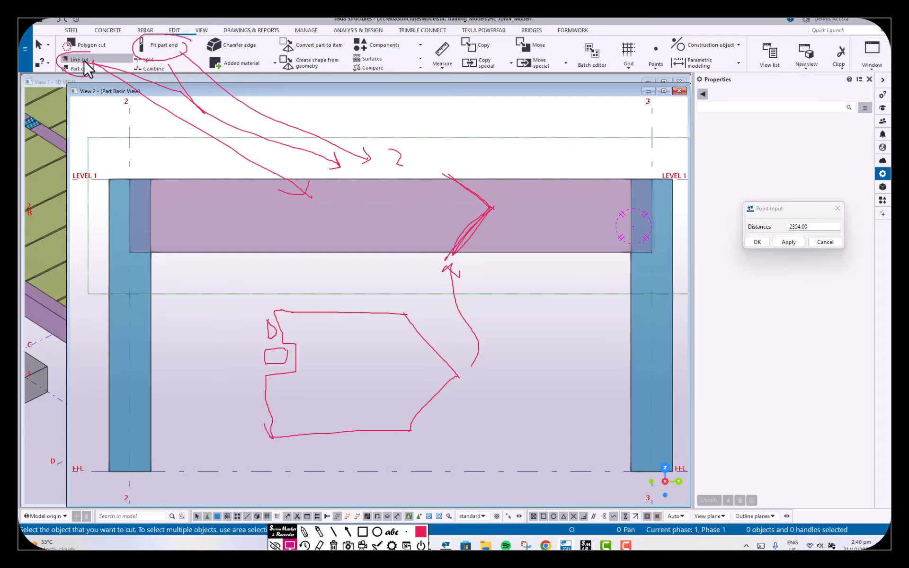
click(508, 187)
click(438, 164)
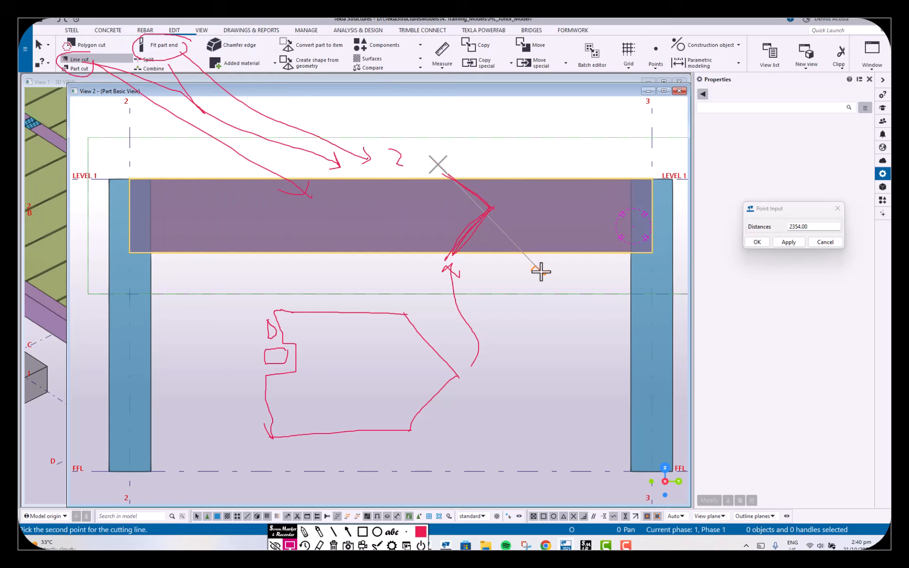
click(566, 282)
click(595, 201)
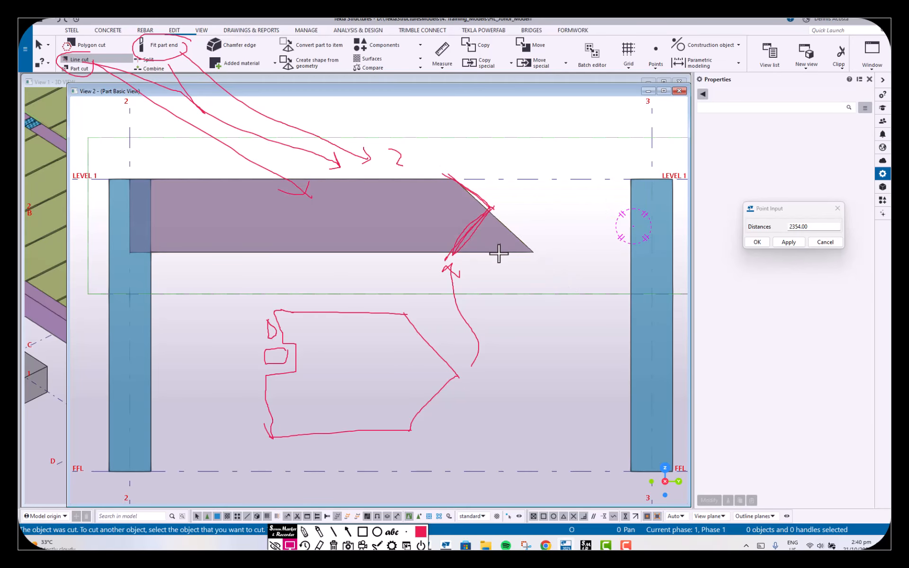
Line-cut the same beam end with an opposite diagonal rising toward grid line 3, remove the lower tip, and undo both line cuts
click(498, 244)
click(432, 279)
click(524, 163)
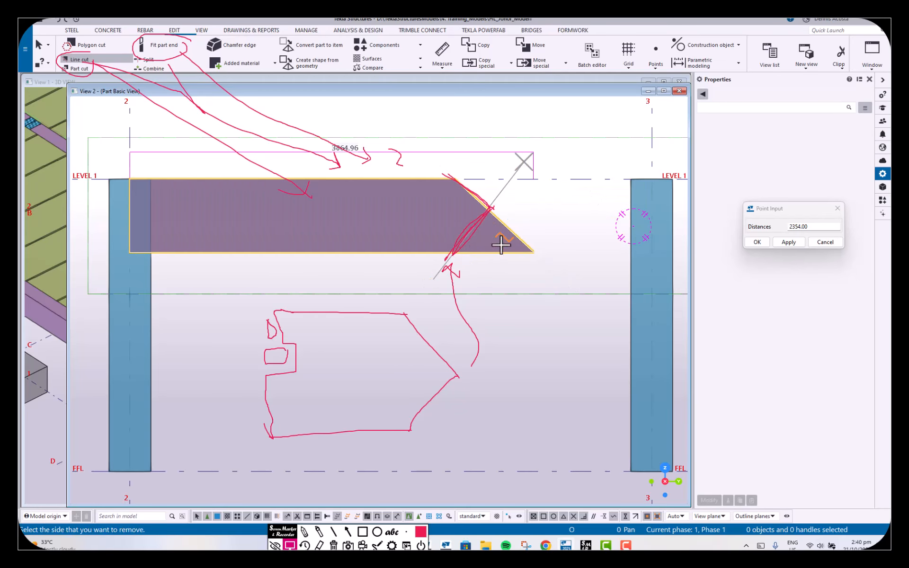
click(501, 249)
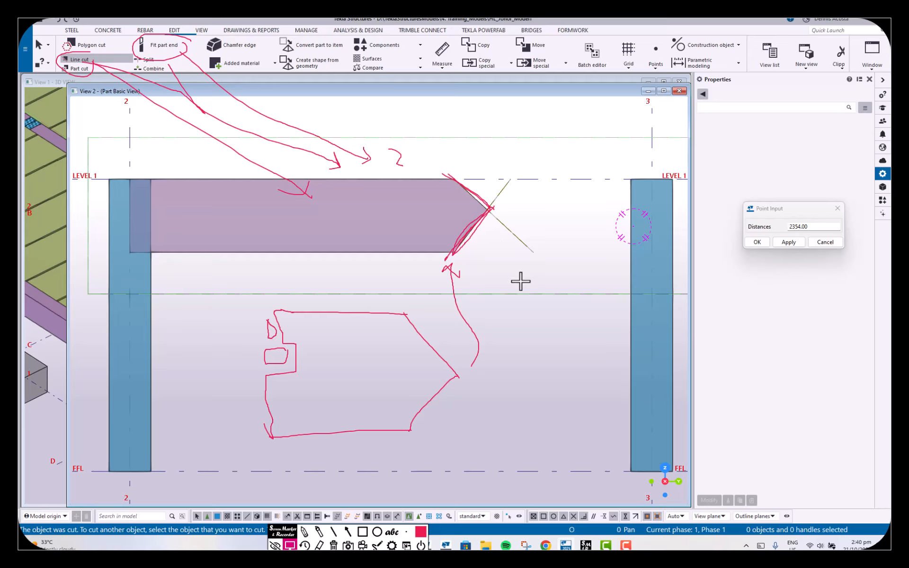
key(ctrl+z)
key(ctrl+z)
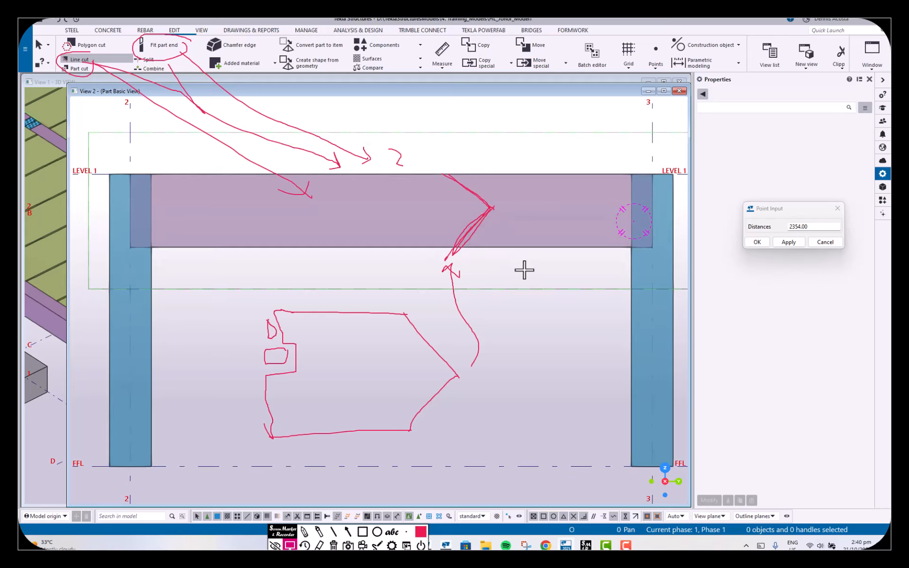
Fit the beam's grid line 3 end to a diagonal running from its top edge down past its underside
scroll(524, 270, up, 1)
middle_drag(524, 270, 536, 281)
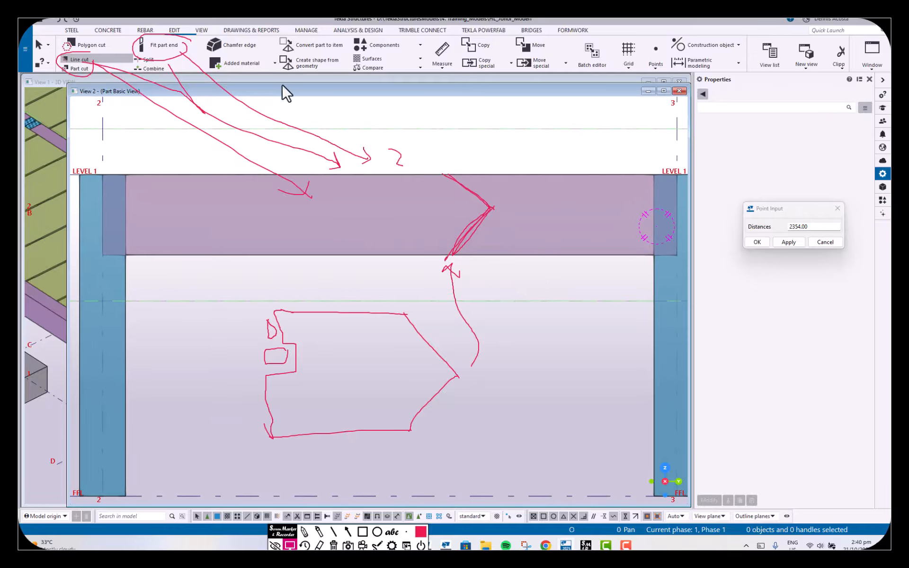
click(161, 45)
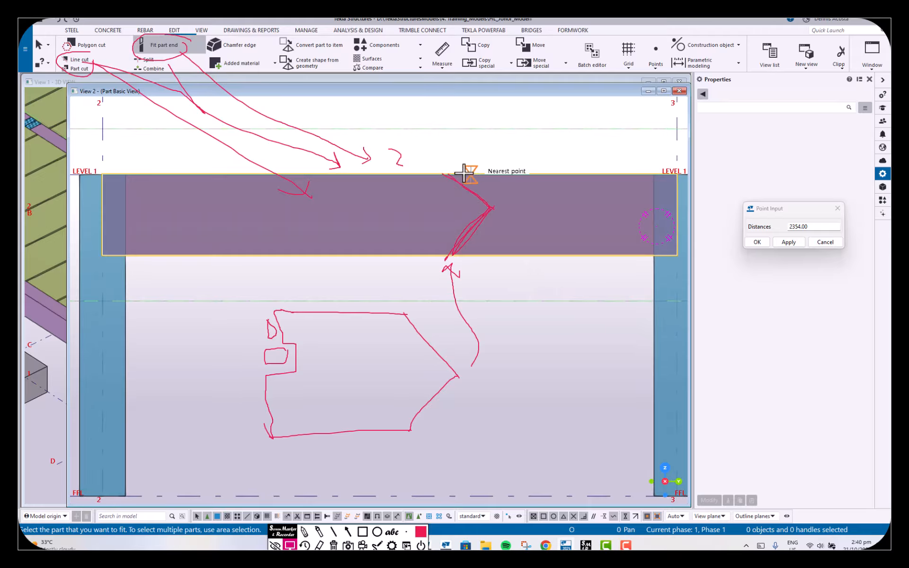
click(464, 174)
click(445, 173)
click(599, 286)
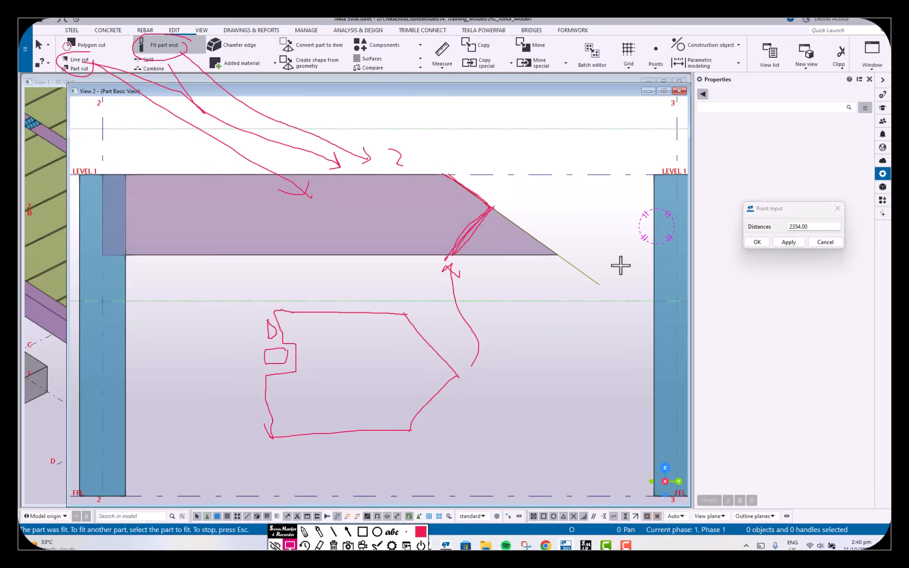
Line-cut the lower tip off the fitted beam end along an opposite diagonal to form a point, and end the command
click(79, 60)
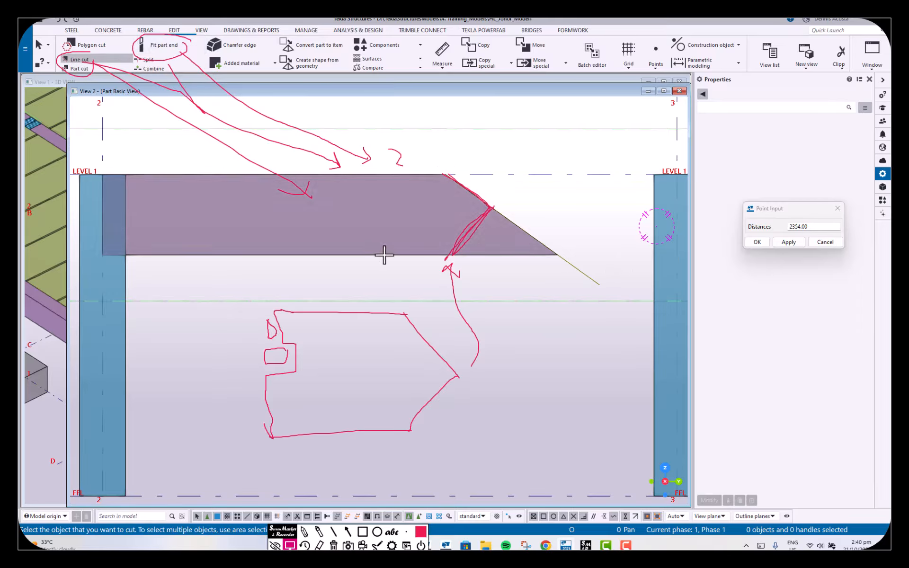
click(424, 265)
click(437, 276)
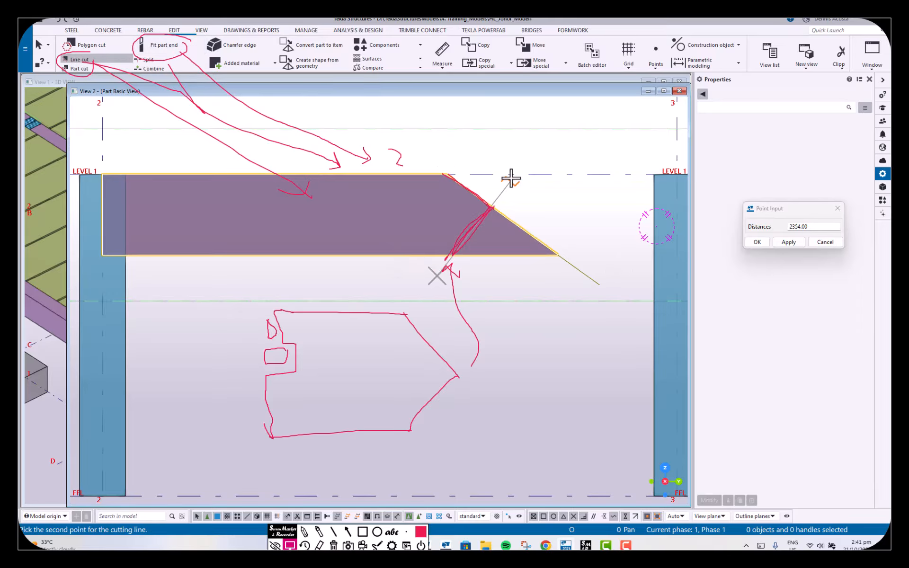
click(537, 150)
click(566, 292)
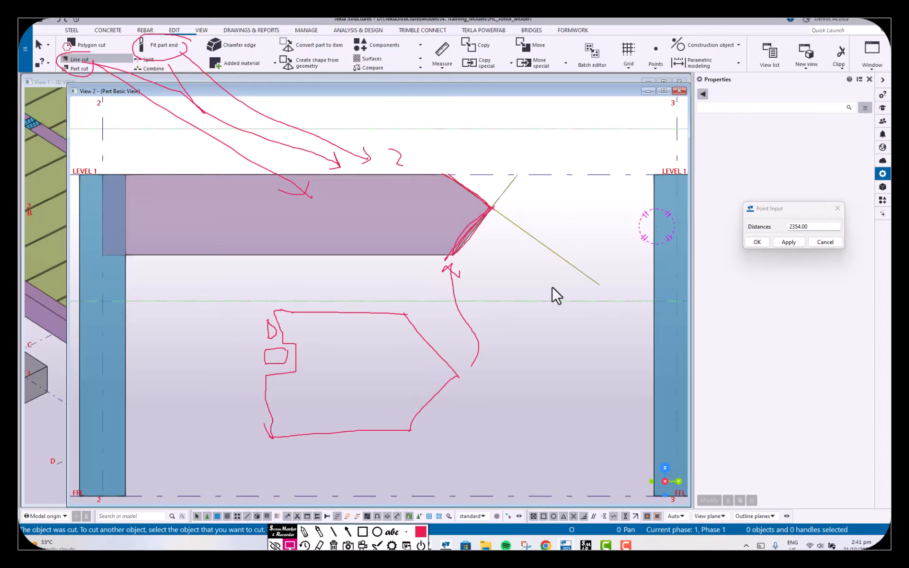
right_click(492, 115)
click(518, 132)
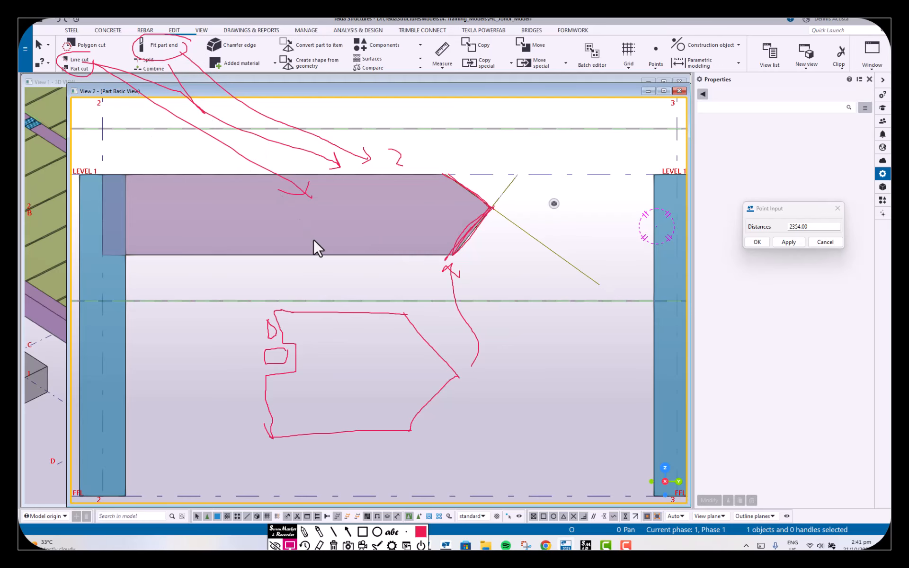
Clear the screen annotations and examine the fitting and line cut planes at the beam's pointed end in 3D
click(333, 545)
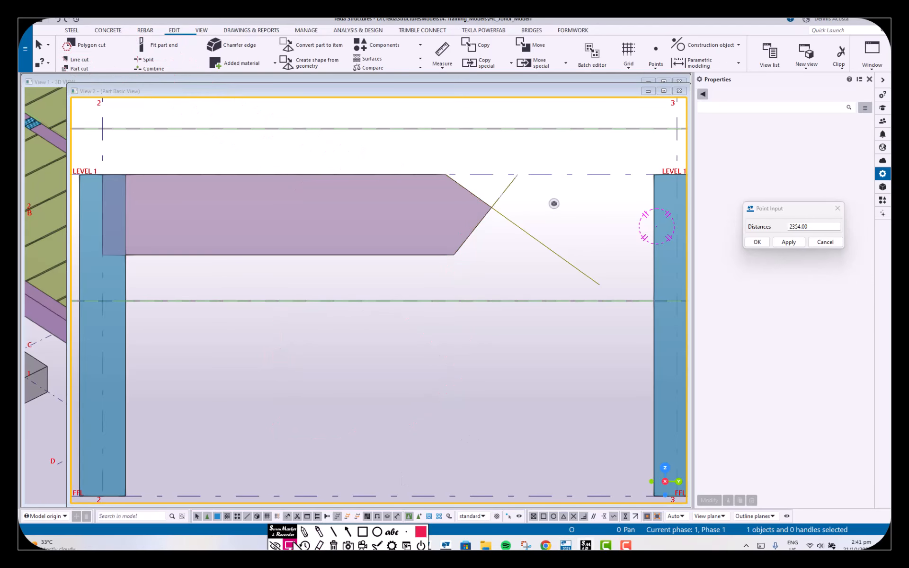
ctrl+middle_drag(408, 292, 314, 270)
scroll(345, 265, up, 5)
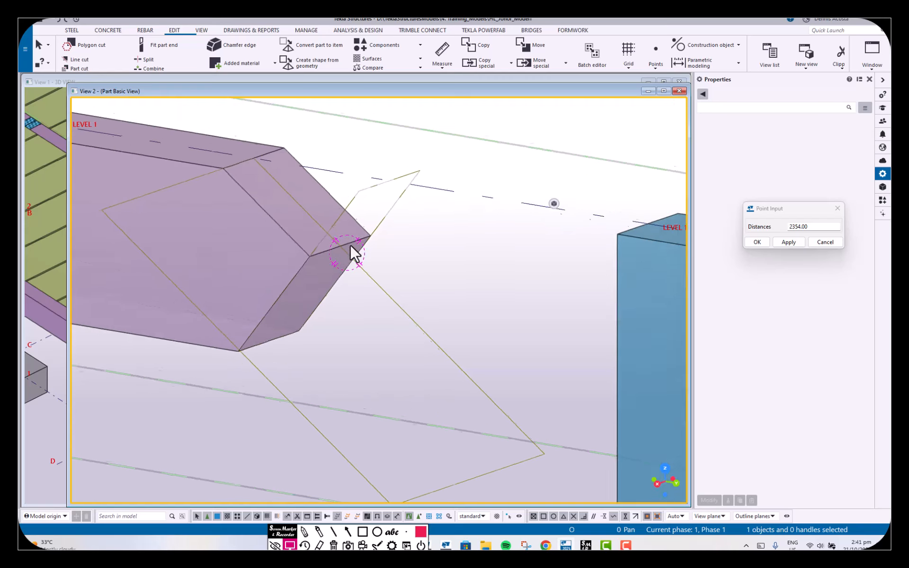
scroll(372, 248, up, 2)
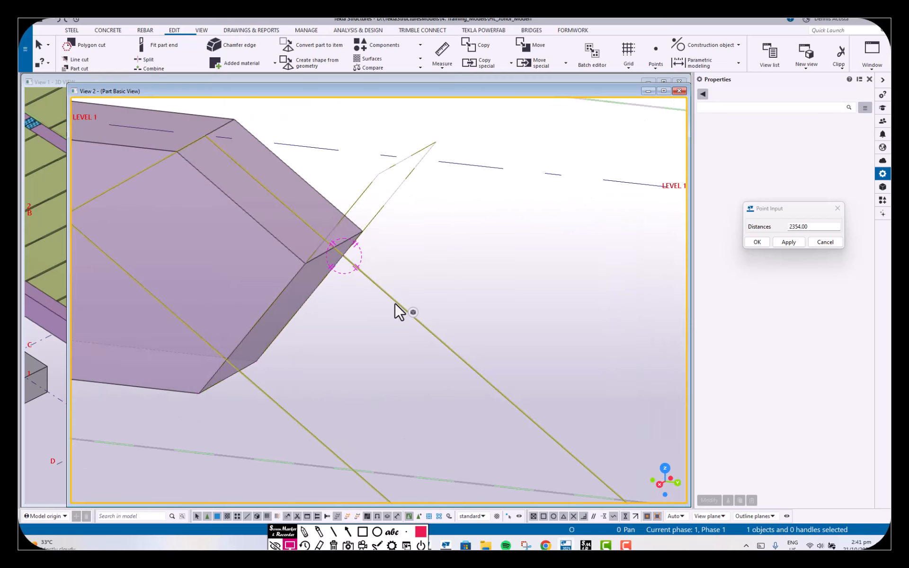
scroll(395, 298, down, 1)
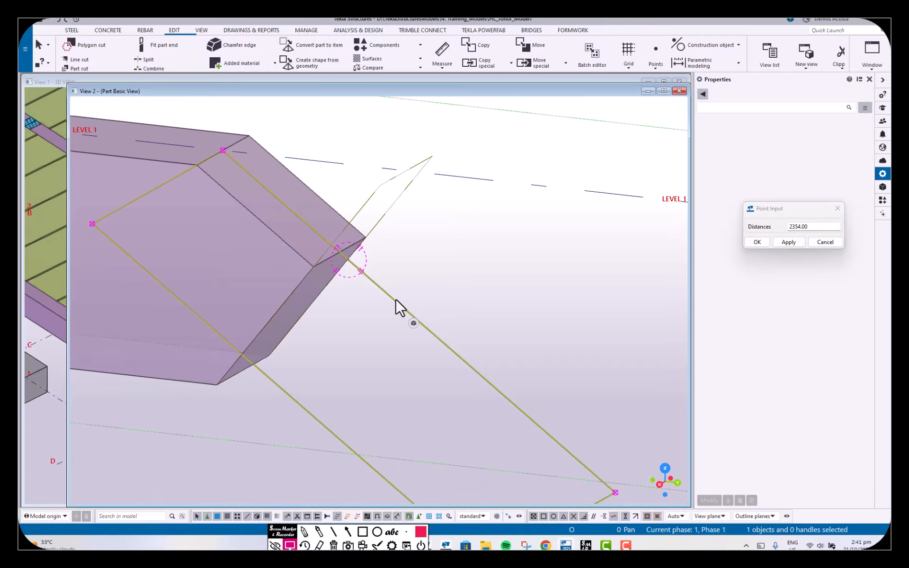
scroll(395, 299, down, 1)
scroll(391, 299, down, 1)
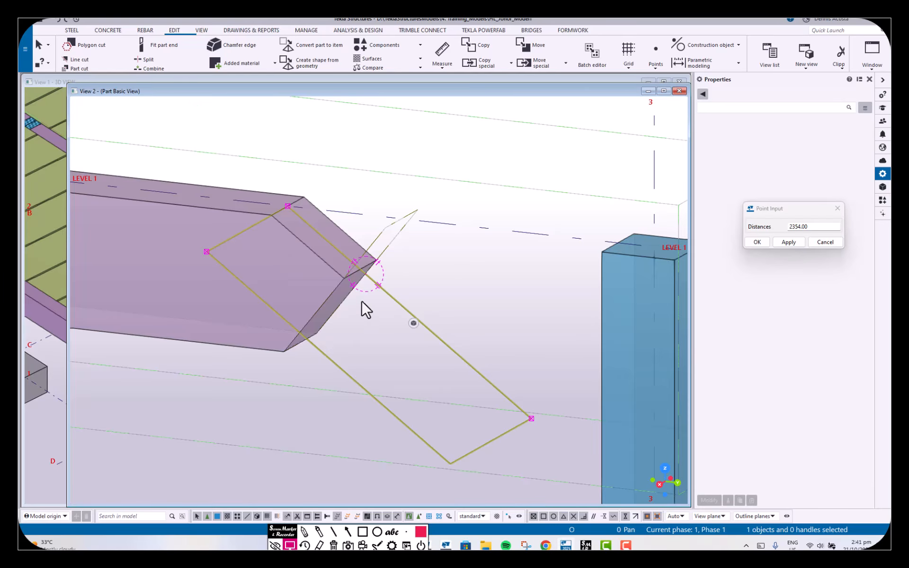
scroll(375, 330, down, 2)
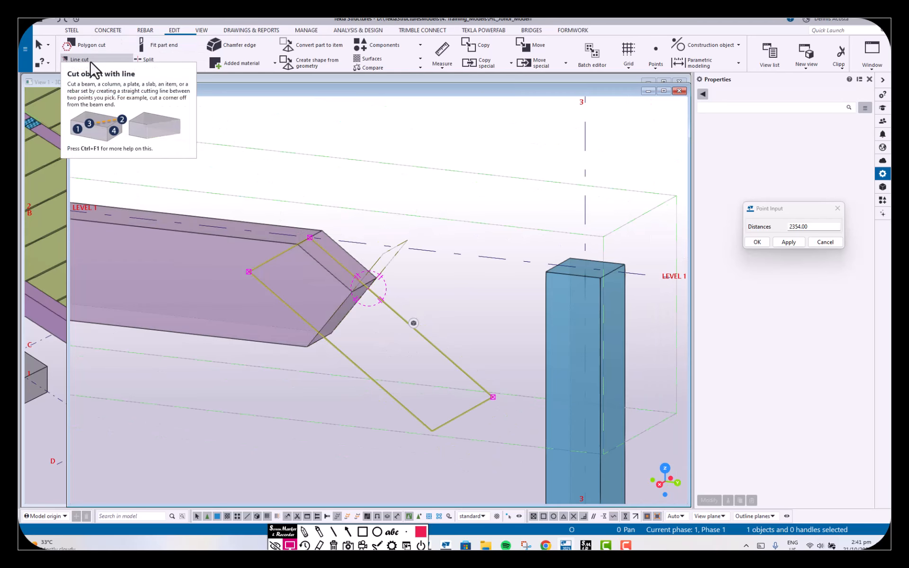
Return to the plane view and delete both the fitting and the line cut at the beam's pointed end
click(376, 195)
scroll(377, 195, down, 2)
middle_drag(386, 331, 446, 314)
key(ctrl+p)
scroll(410, 266, down, 1)
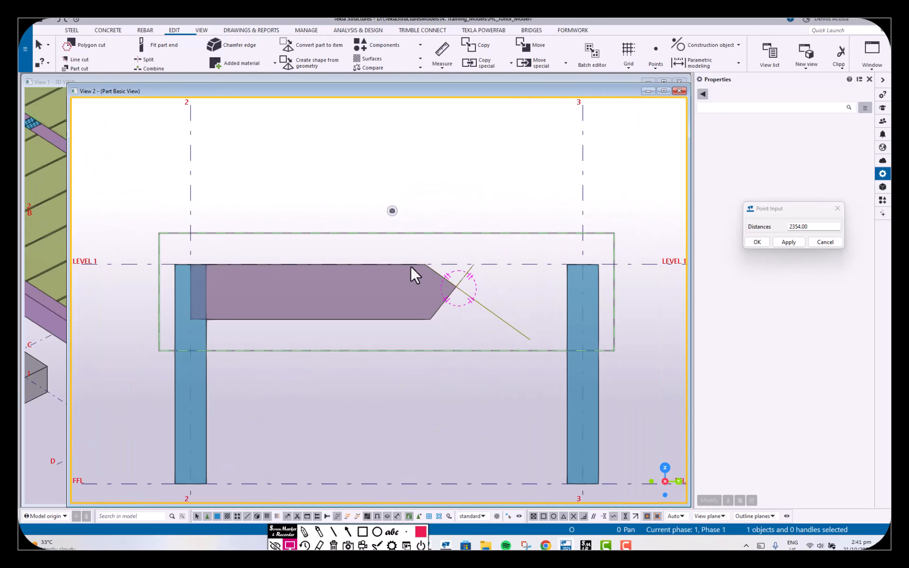
drag(371, 182, 547, 389)
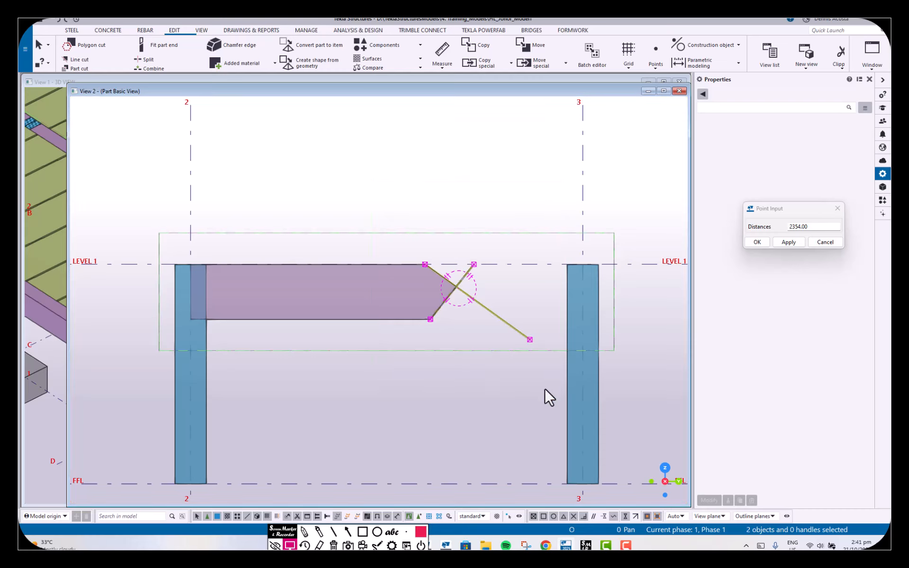
key(Delete)
scroll(478, 379, up, 2)
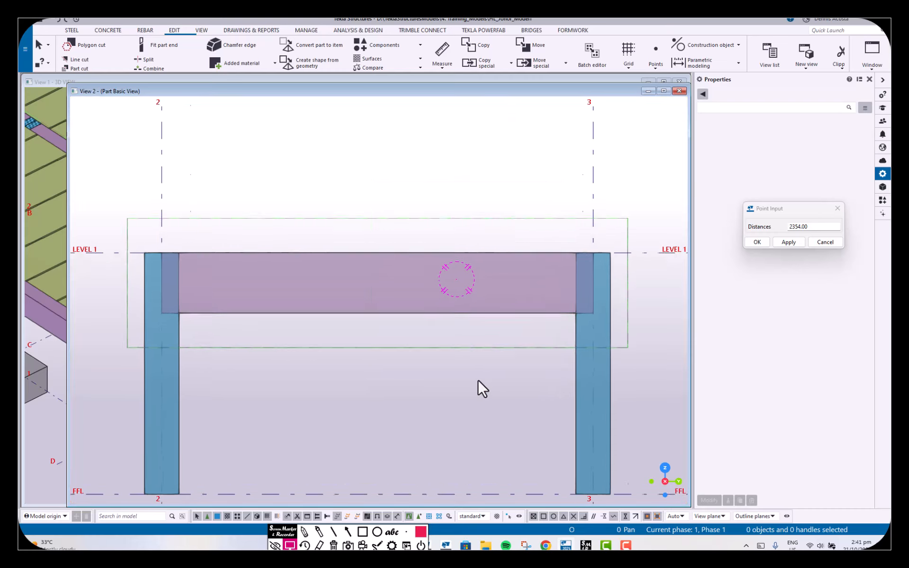
middle_drag(464, 358, 485, 345)
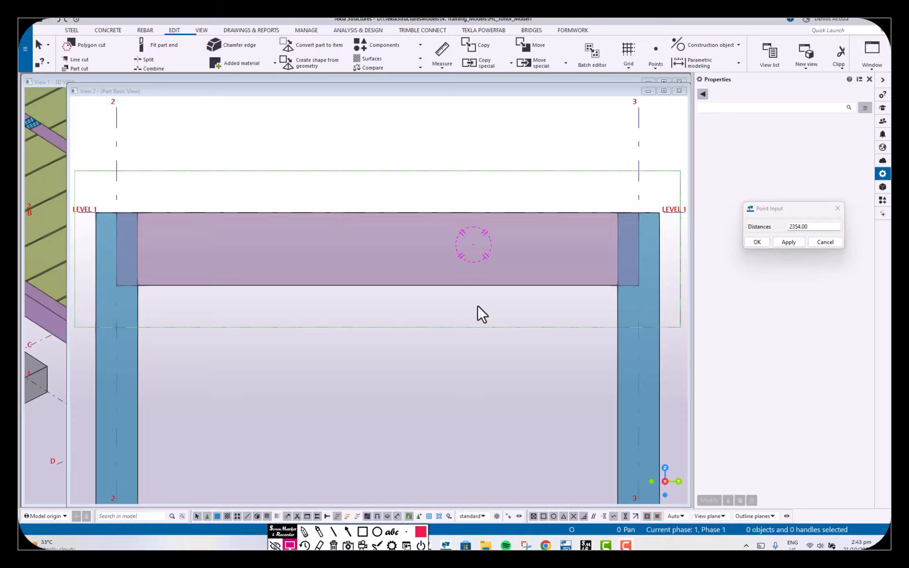
Polygon-cut the beam's grid line 3 end with a four-corner outline that has a diagonal inner edge, and undo it
click(90, 44)
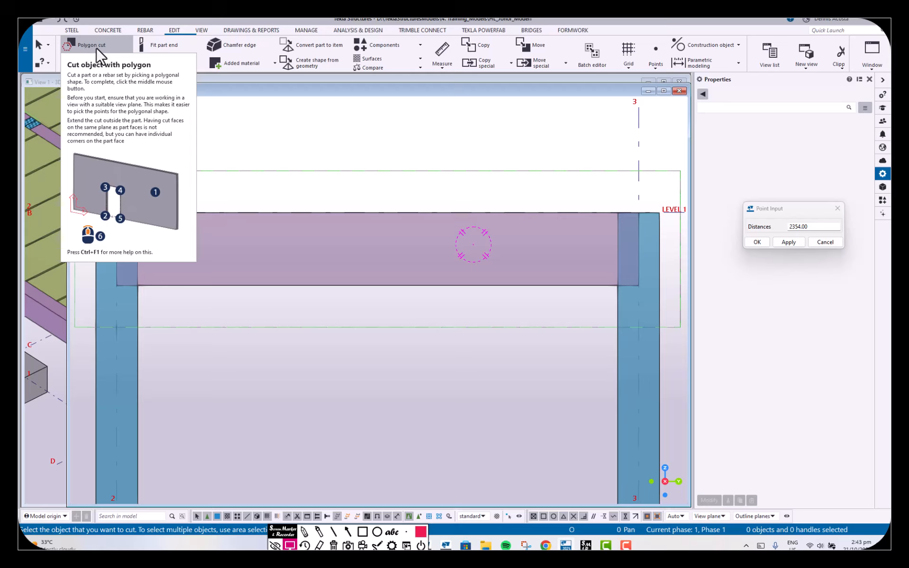
click(323, 212)
click(374, 190)
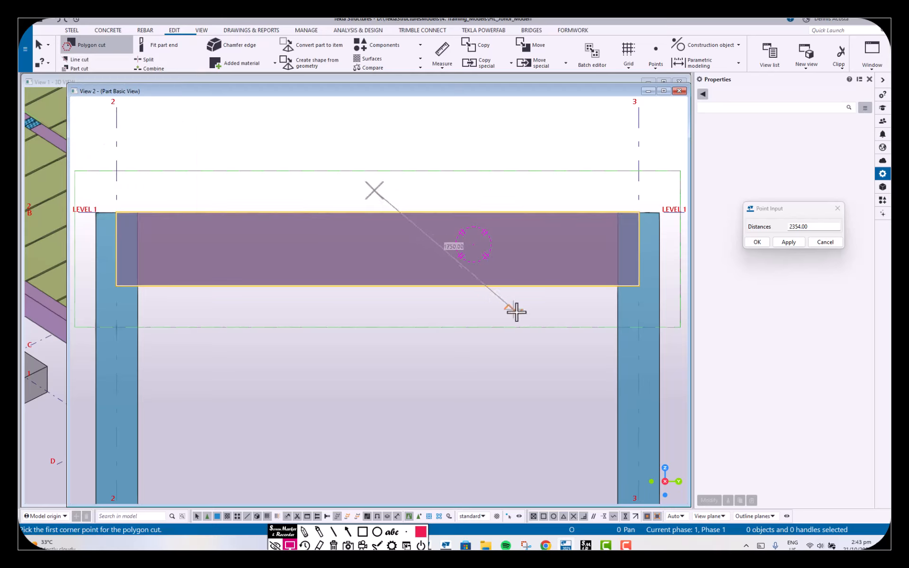
click(521, 316)
click(671, 316)
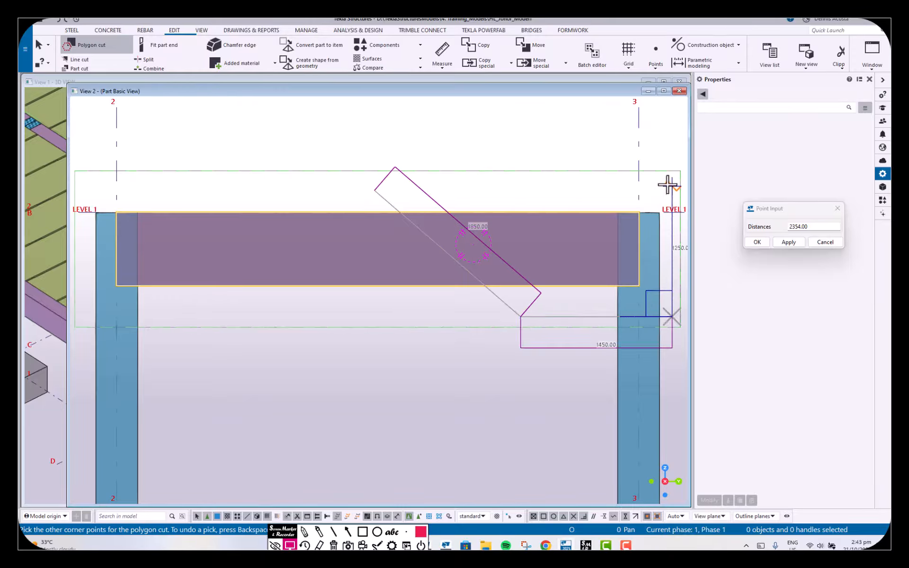
click(668, 185)
middle_click(454, 173)
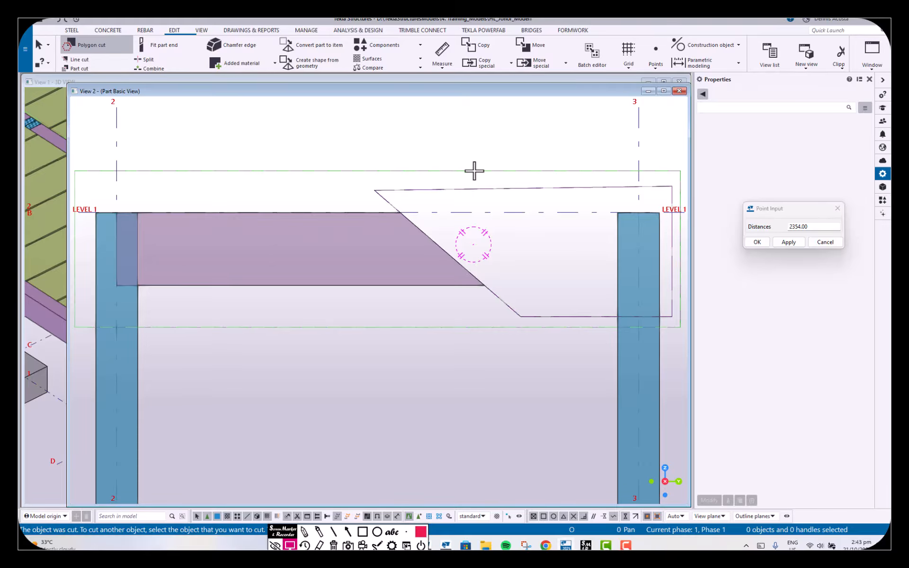
middle_drag(475, 171, 483, 169)
key(ctrl+z)
Polygon-cut the beam's grid line 3 end into a point with a five-corner outline extending beyond the beam
click(446, 210)
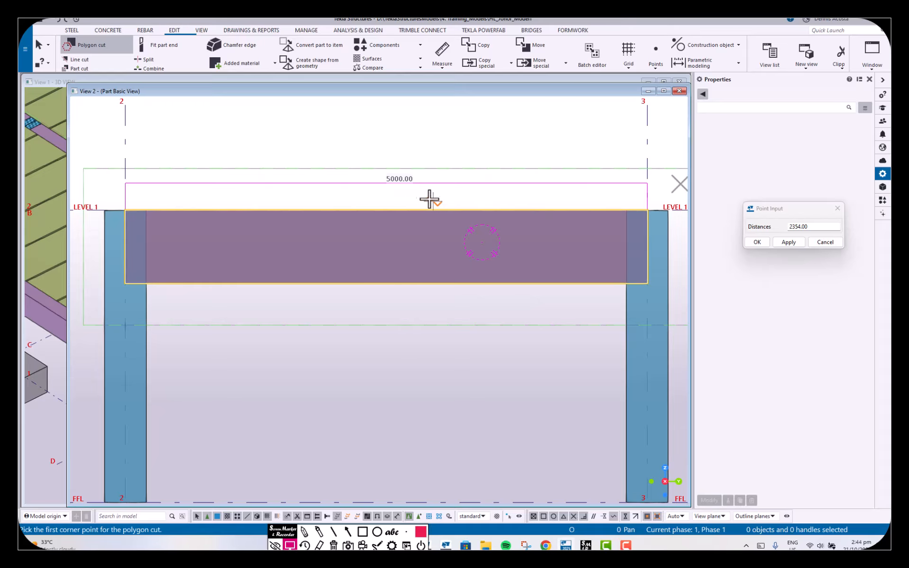
click(469, 248)
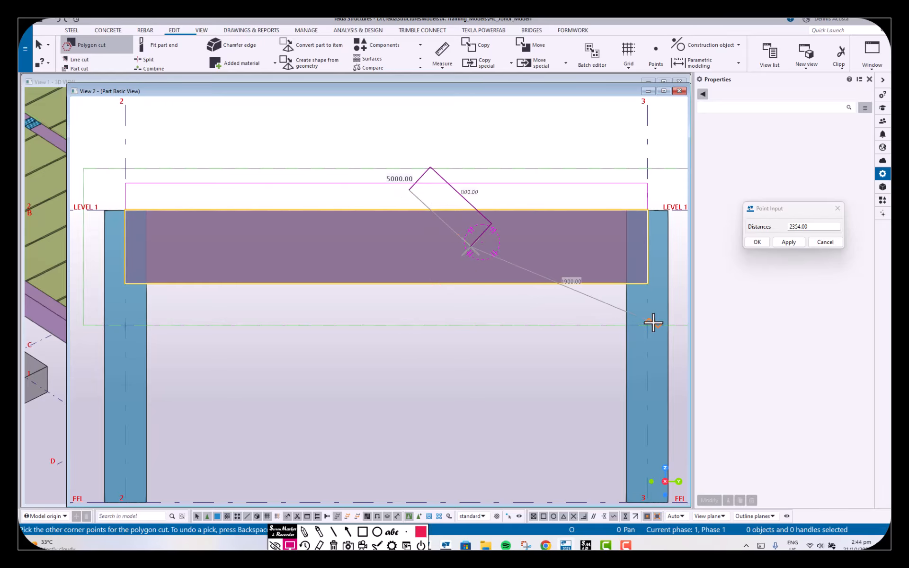
click(419, 312)
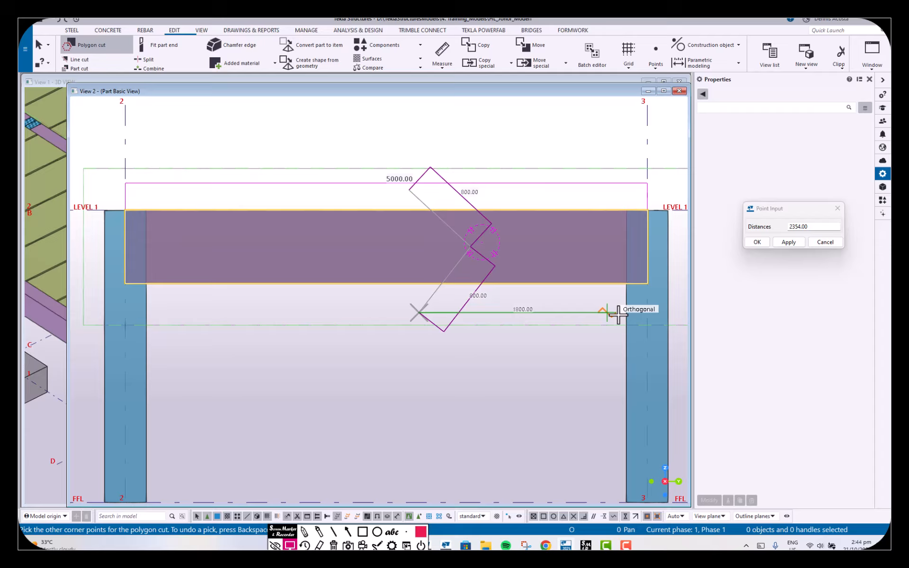
click(667, 308)
click(674, 176)
middle_click(544, 168)
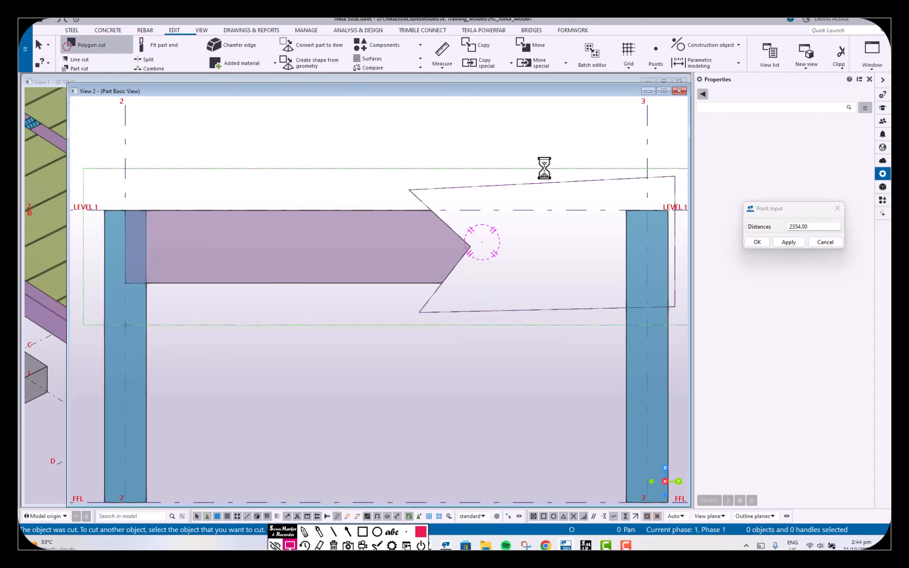
Check the polygon-cut pointed end in 3D, return to the plane view, and undo the cut
ctrl+middle_drag(492, 256, 443, 306)
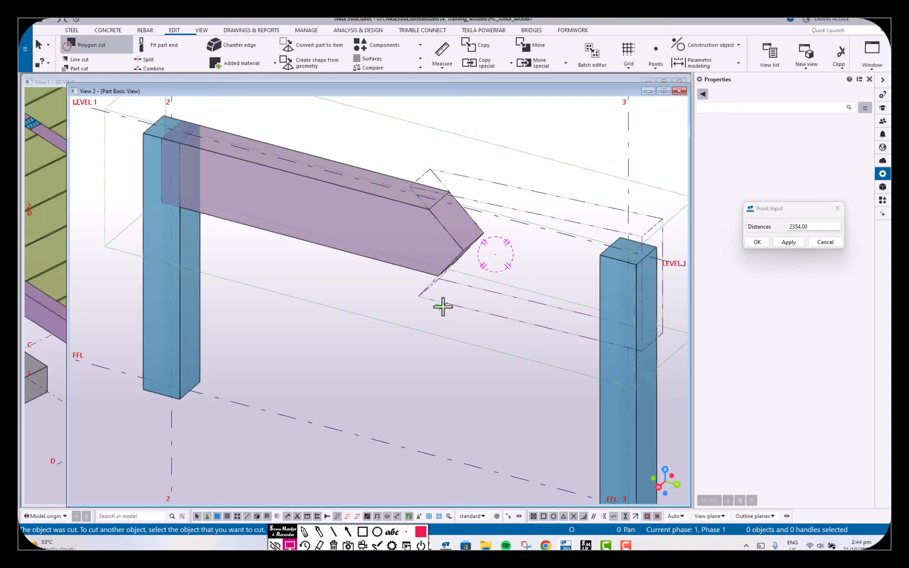
key(ctrl+p)
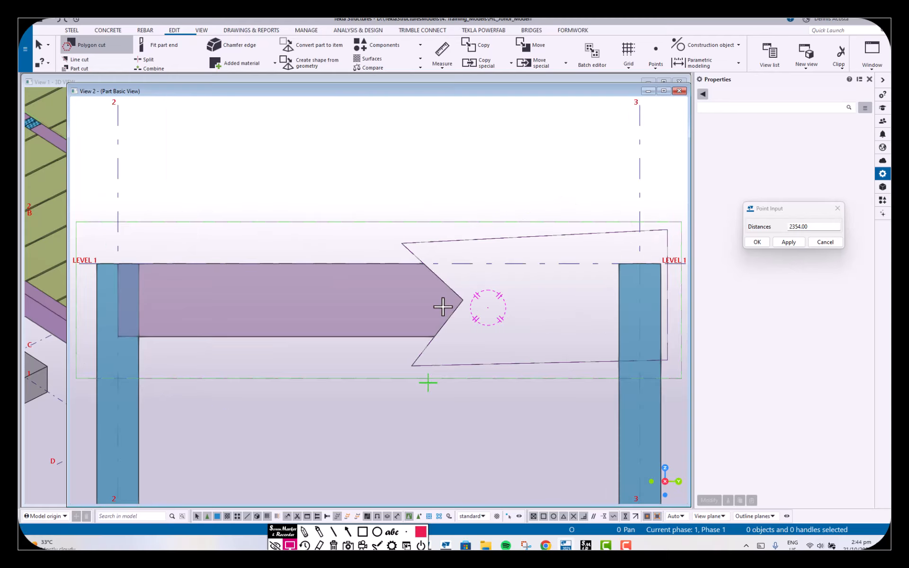
scroll(443, 307, up, 5)
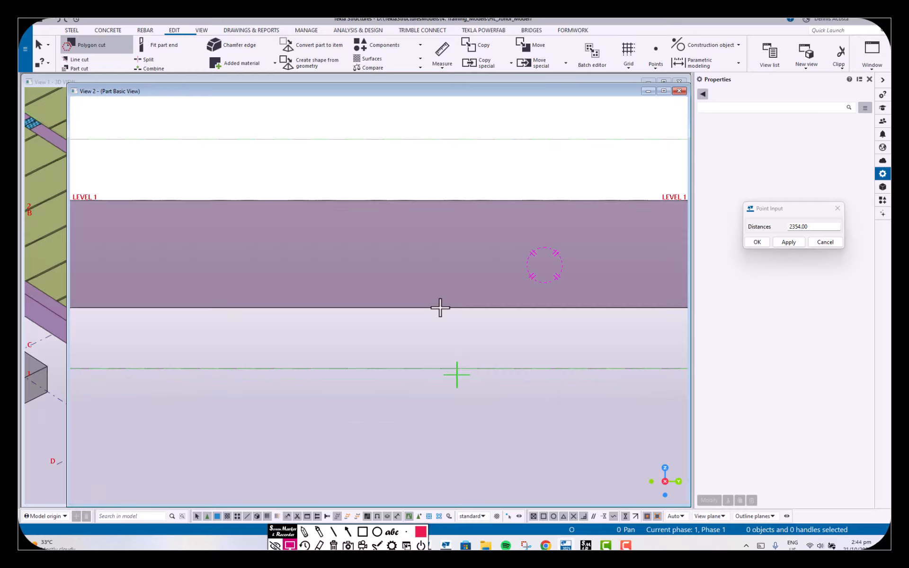
scroll(440, 308, down, 2)
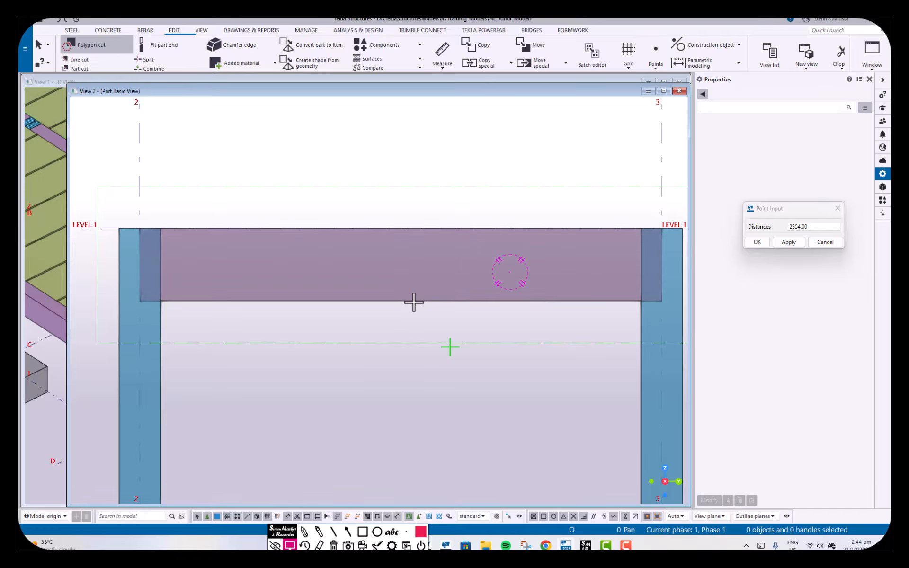
Polygon-cut a 300 x 300 mm square opening through the middle of the beam's face
click(414, 302)
scroll(407, 284, up, 2)
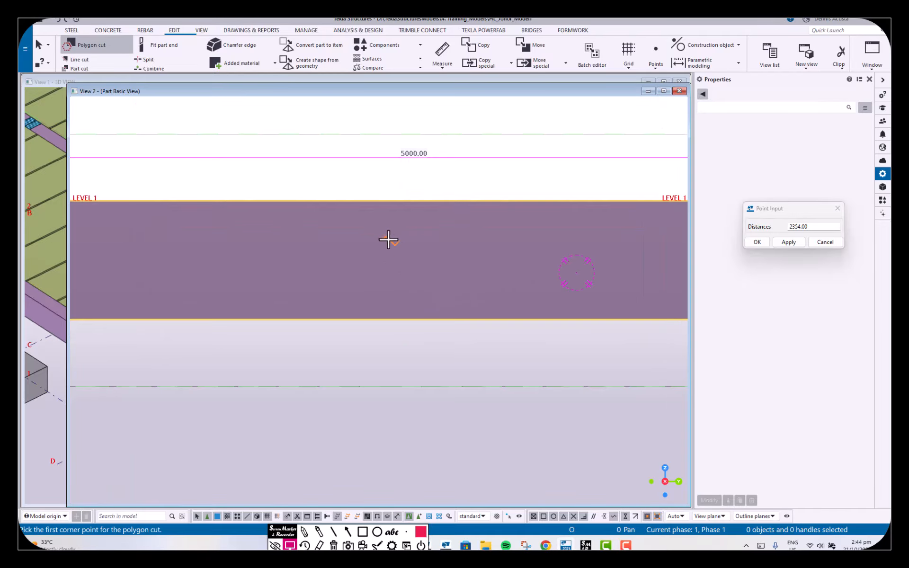
click(376, 234)
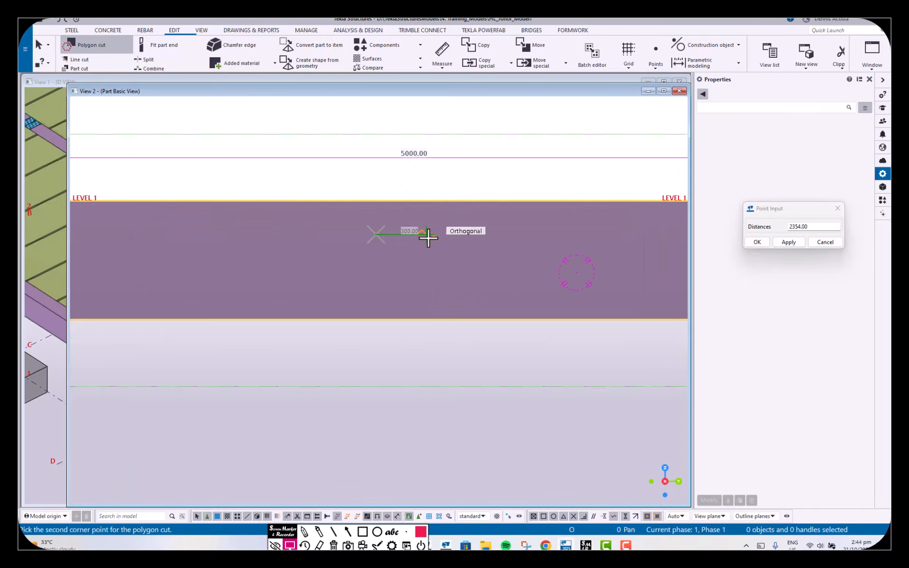
click(427, 235)
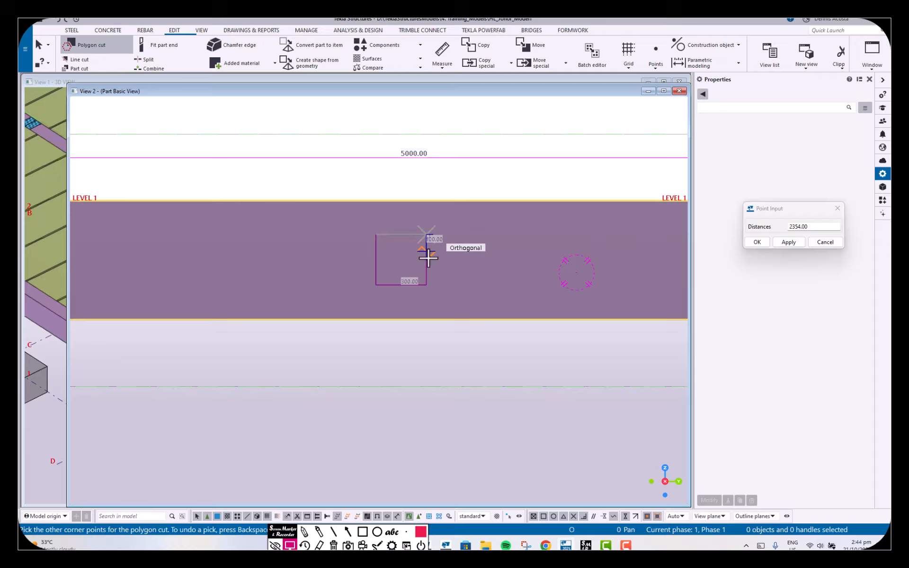
click(428, 286)
click(376, 286)
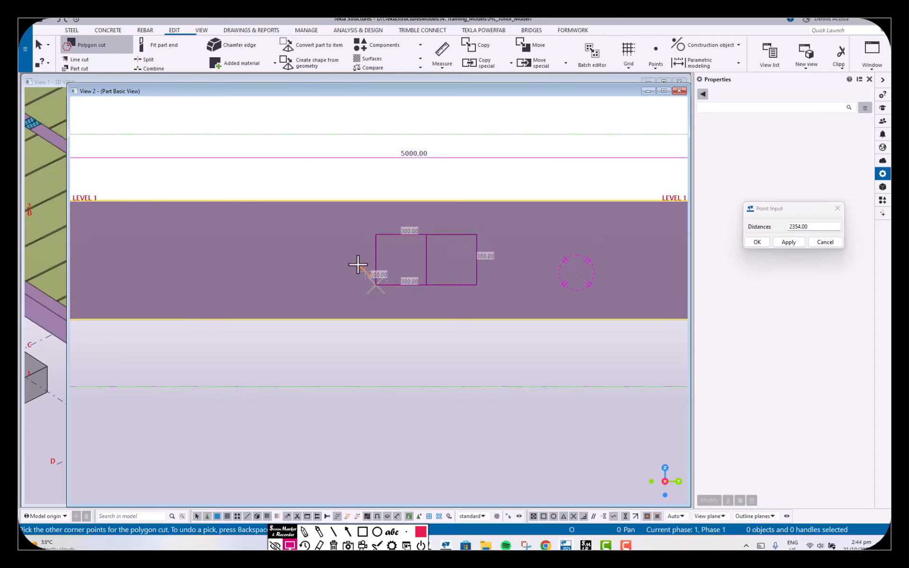
middle_click(348, 256)
key(Escape)
click(416, 260)
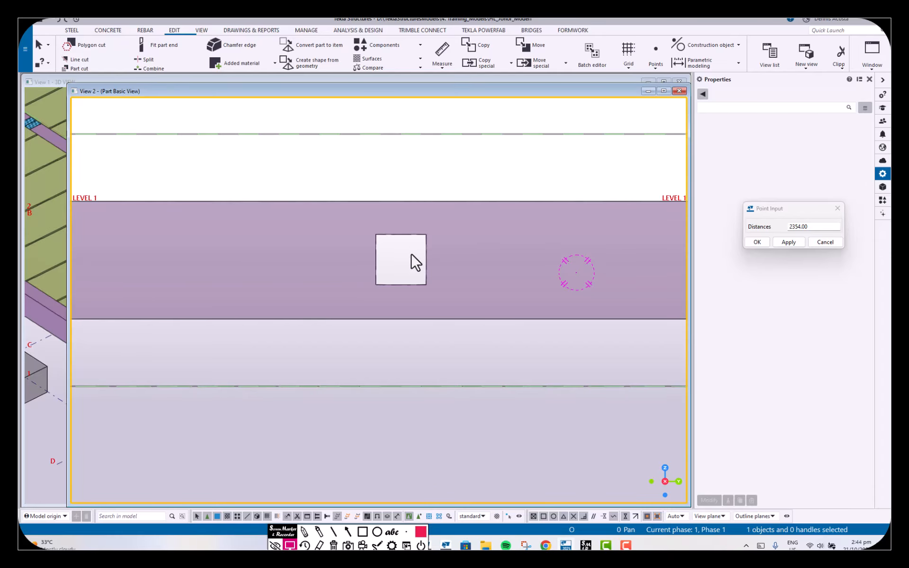
scroll(412, 253, up, 2)
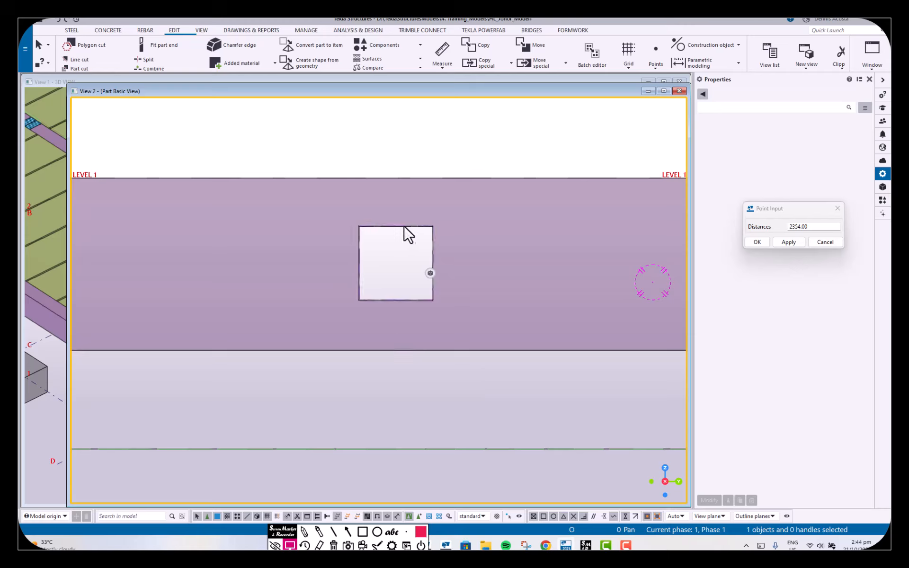
Apply Rounding with a 150 mm radius to all four corners of the square cut, and delete the resulting round cut
click(408, 237)
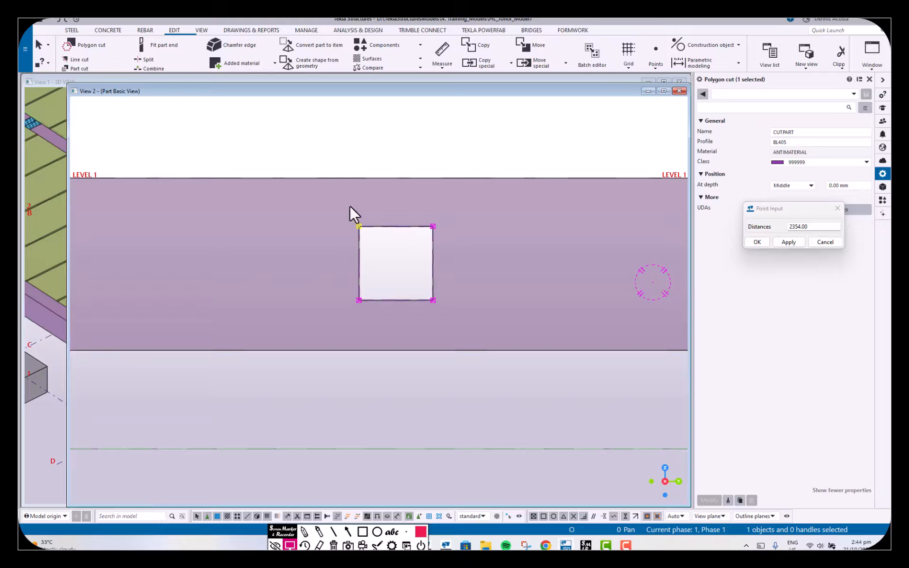
drag(322, 189, 469, 329)
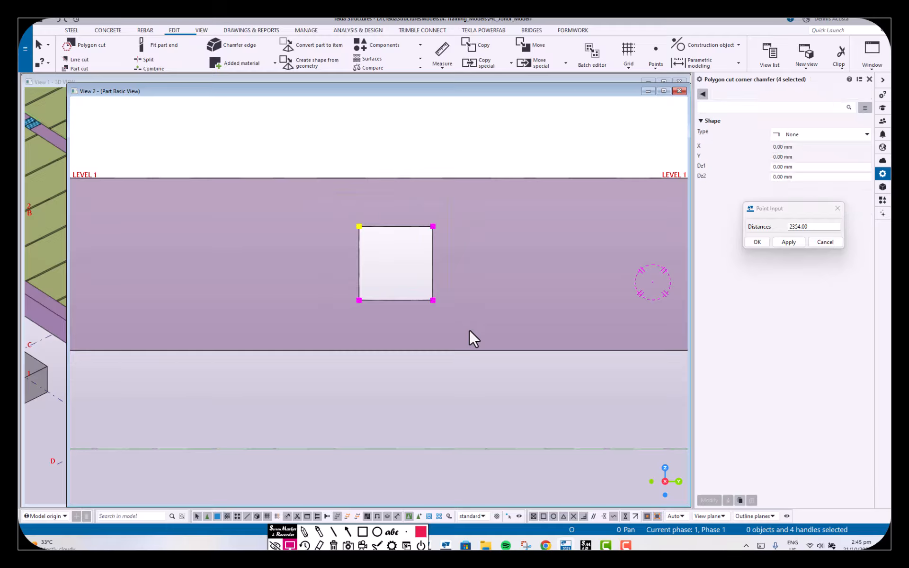
click(837, 208)
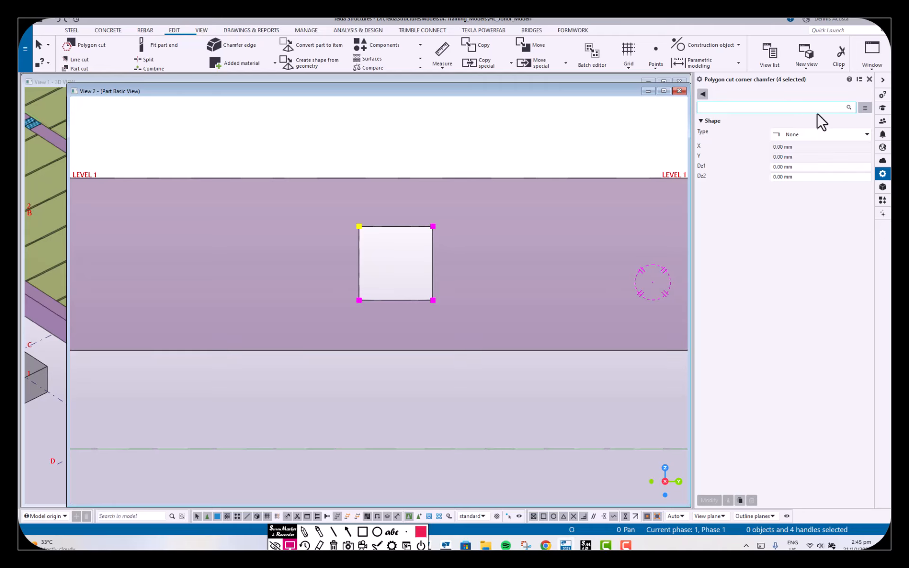
click(821, 136)
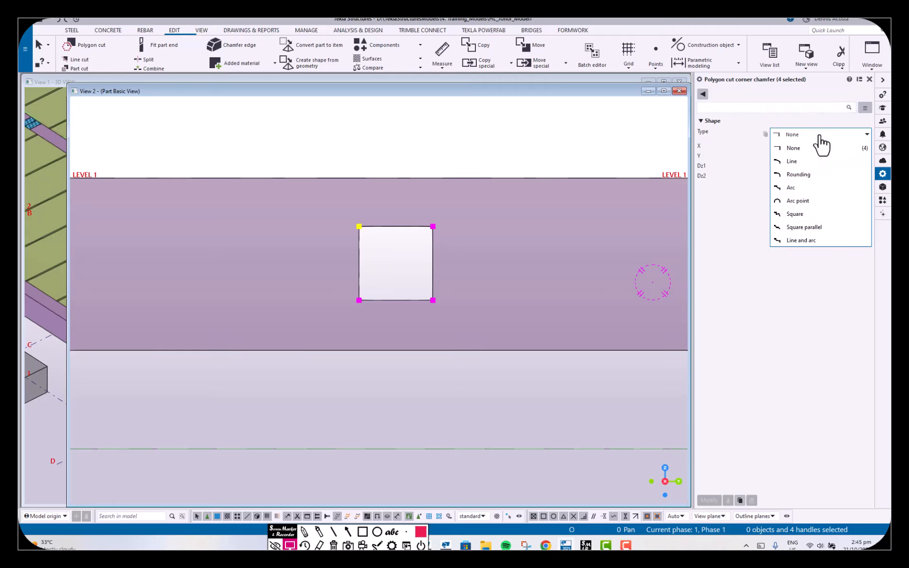
click(806, 175)
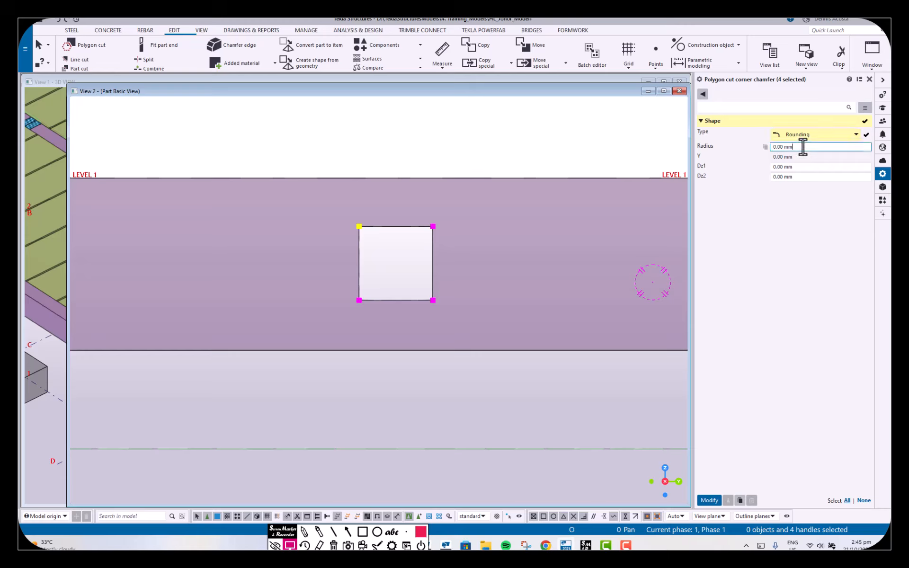
click(776, 147)
text(150)
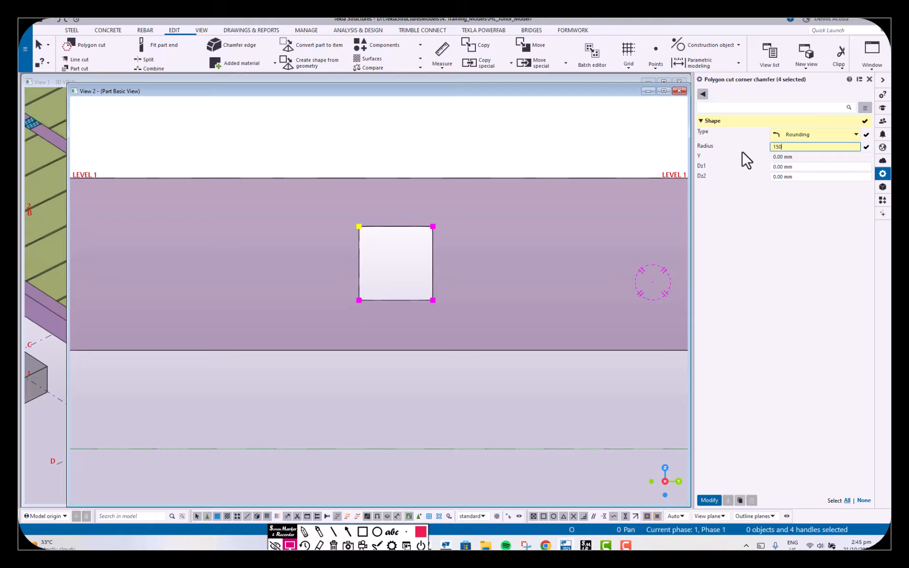
key(Return)
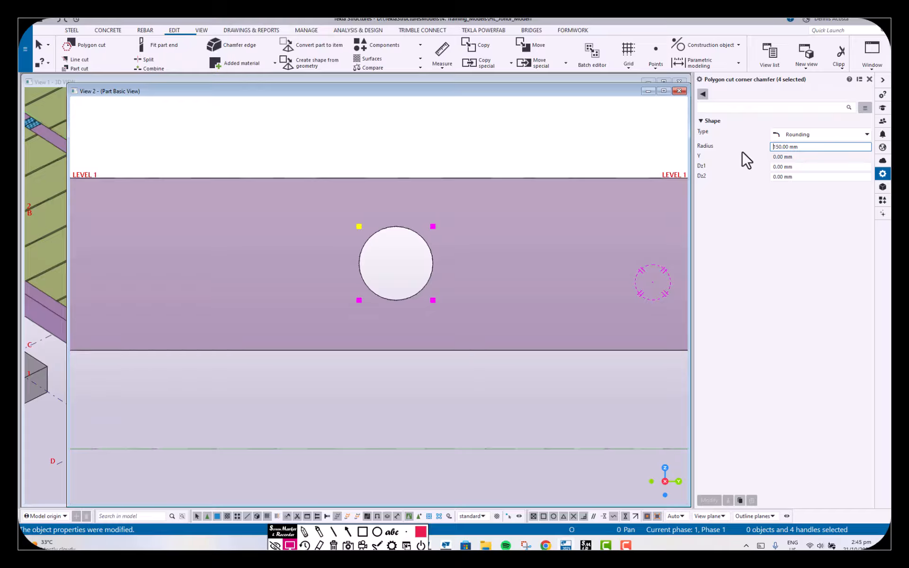
drag(278, 155, 494, 412)
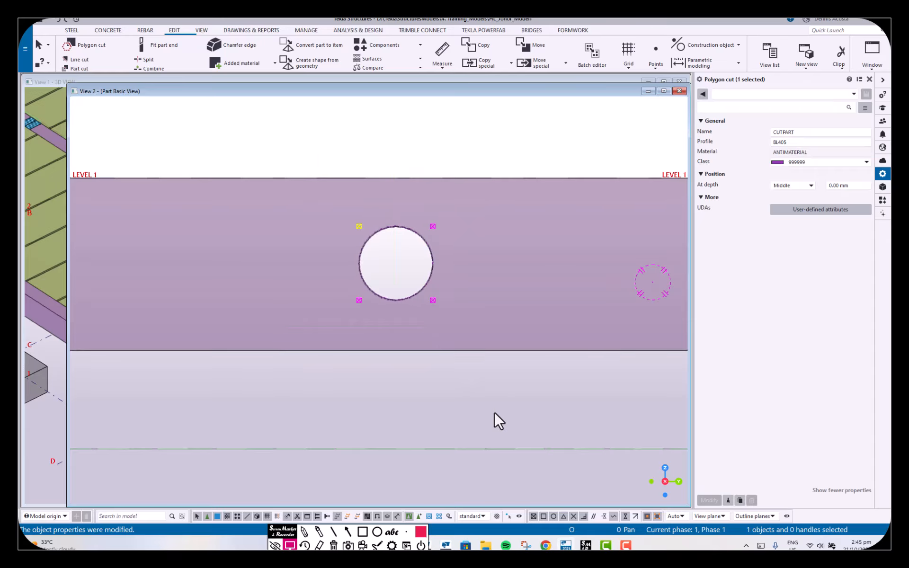
key(Delete)
Begin a new polygon cut near the beam's midspan with the first three corners of a 250 x 250 mm square
click(95, 43)
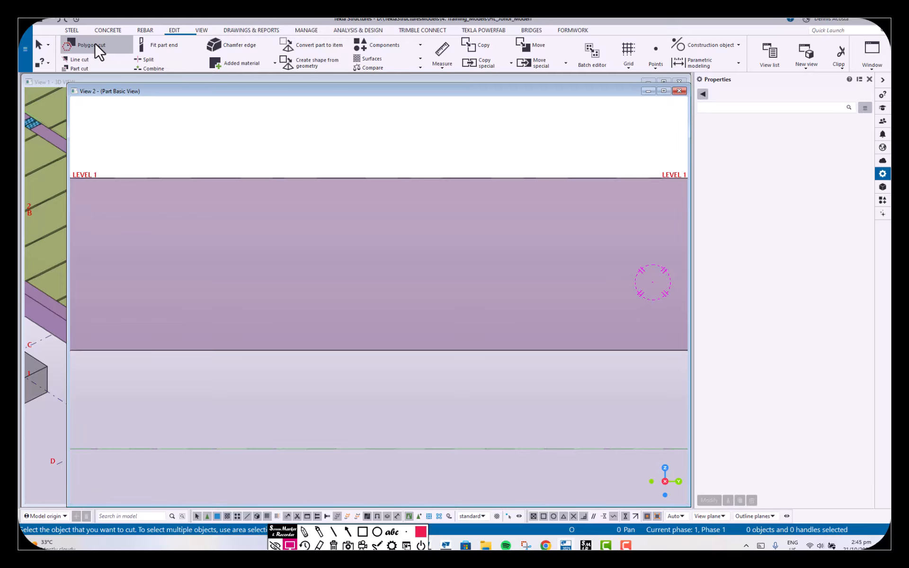
click(395, 214)
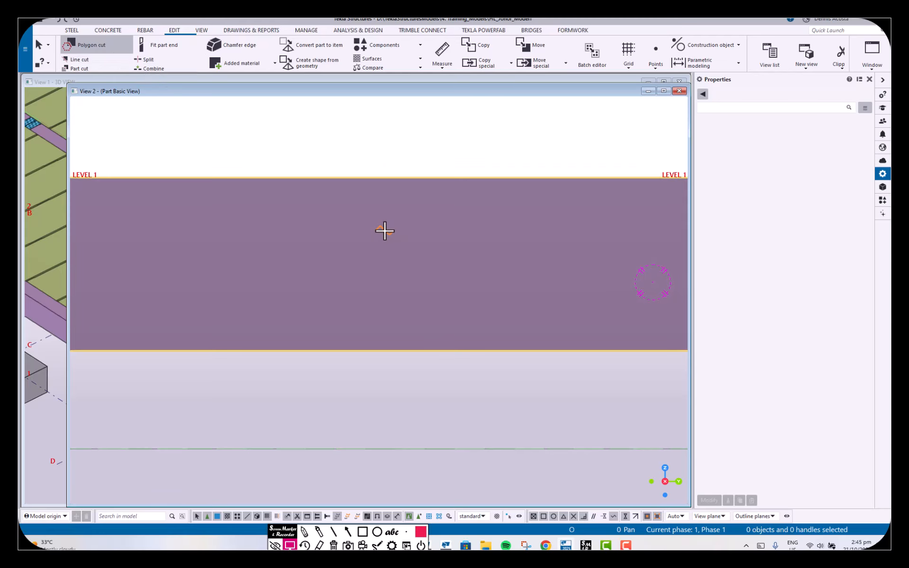
middle_drag(374, 246, 396, 253)
scroll(396, 252, down, 3)
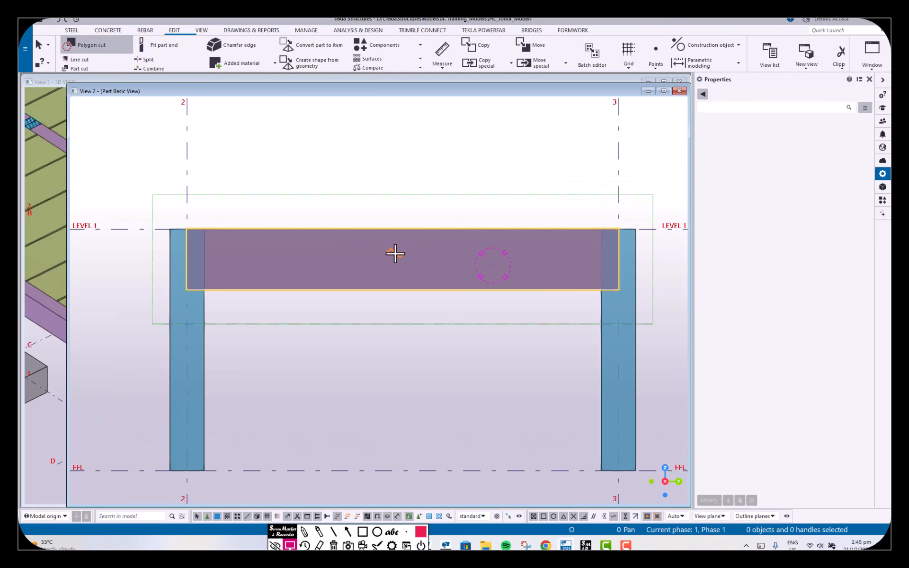
scroll(353, 249, up, 3)
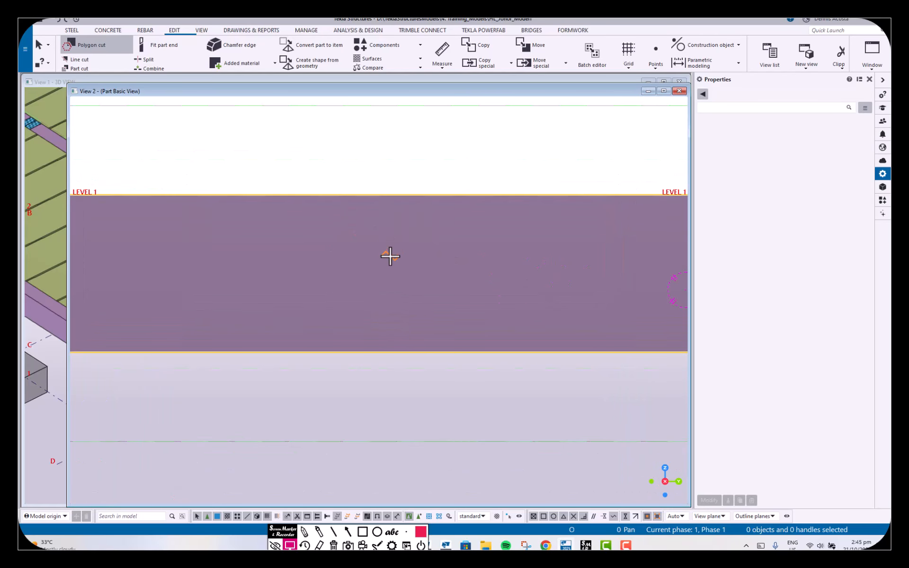
scroll(390, 256, up, 1)
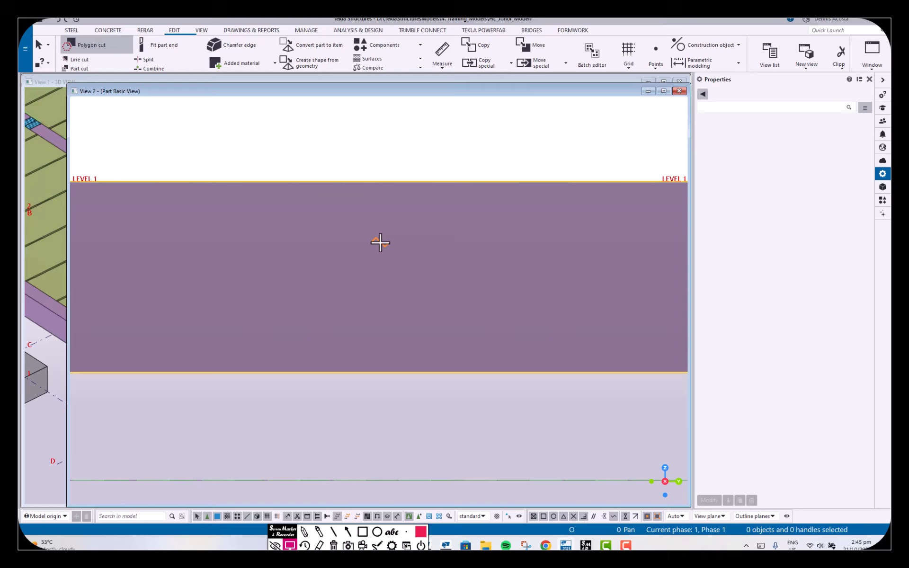
click(343, 240)
click(411, 240)
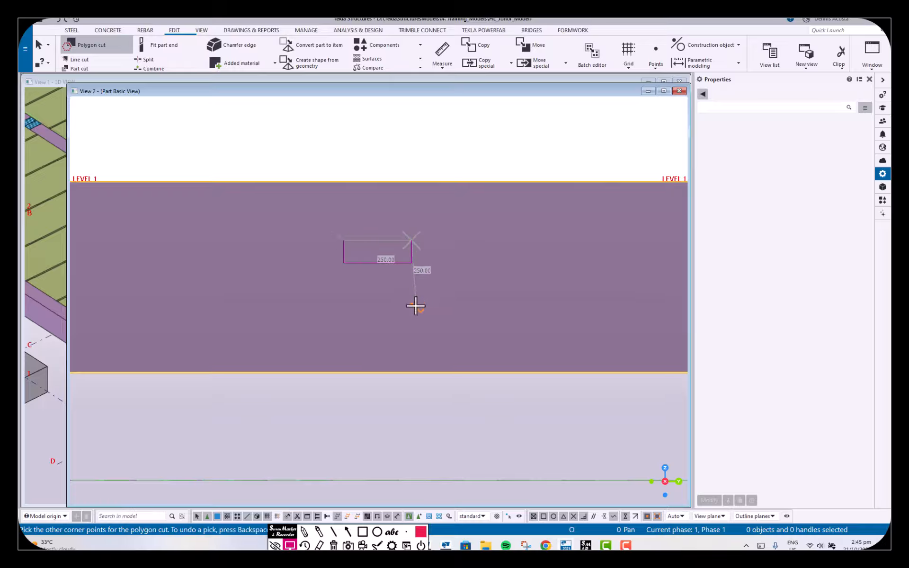
key(BackSpace)
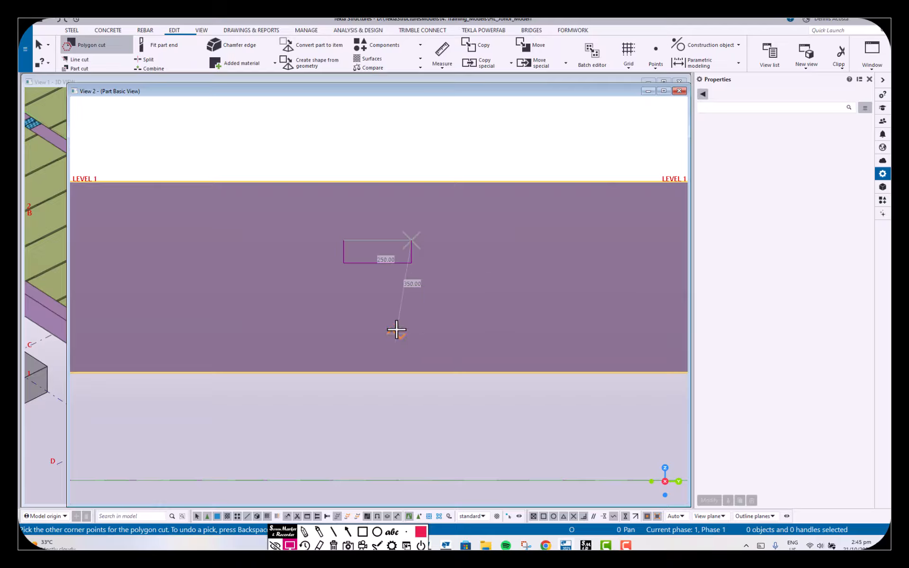
click(409, 310)
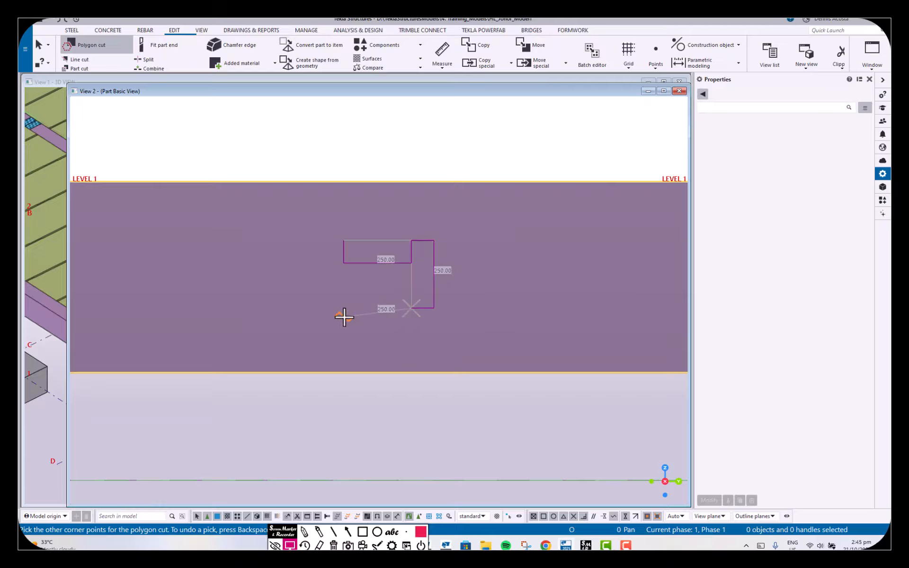
click(322, 306)
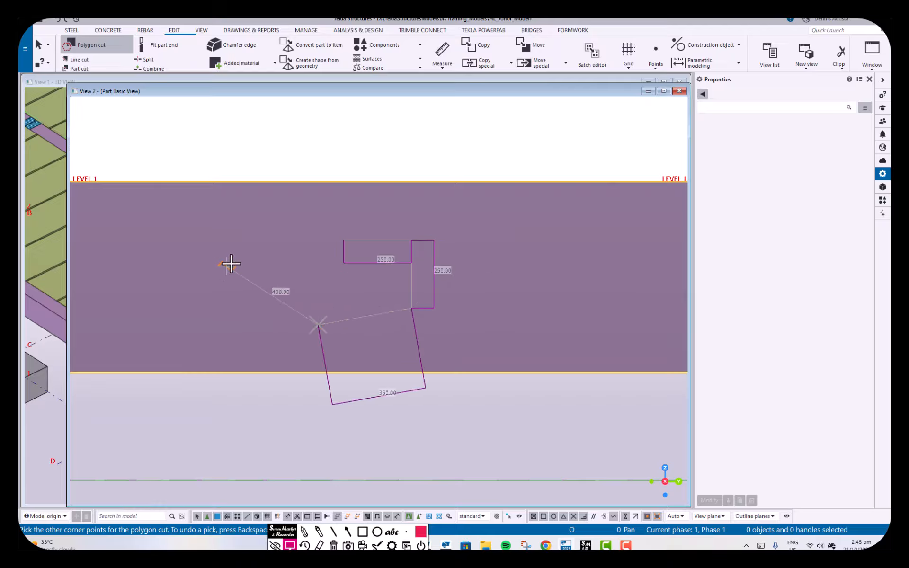
click(268, 245)
key(BackSpace)
key(BackSpace)
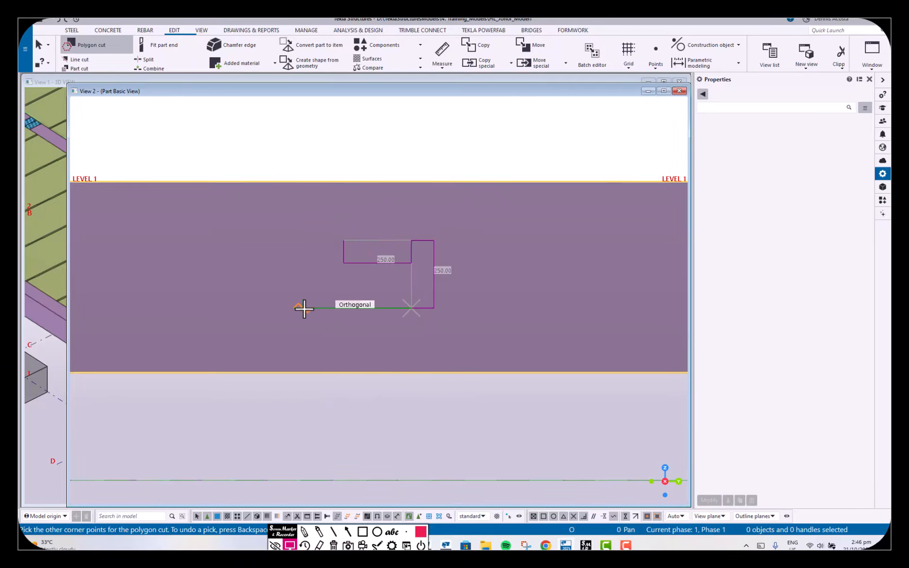
Add the fourth corner level with the third and complete the 250 x 250 mm square cut
scroll(354, 301, up, 2)
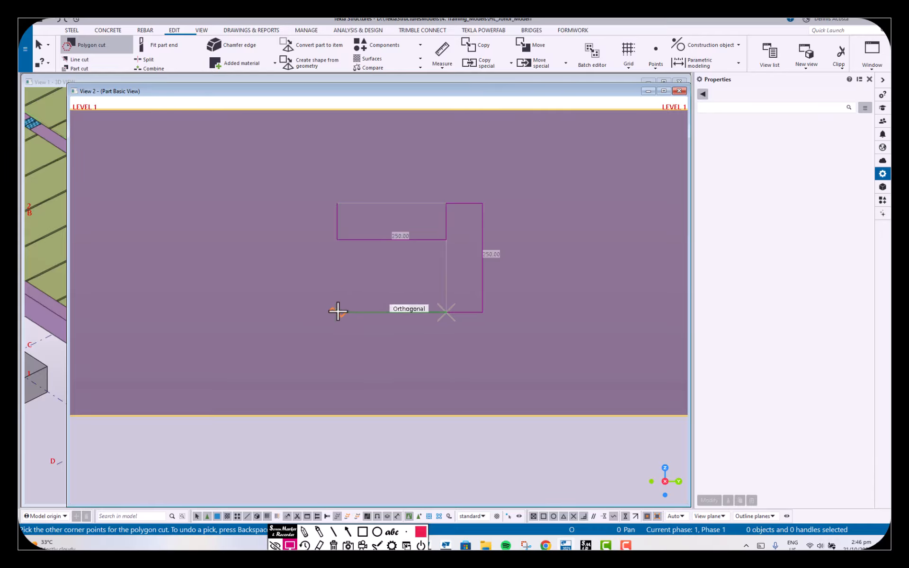
click(337, 312)
middle_click(298, 248)
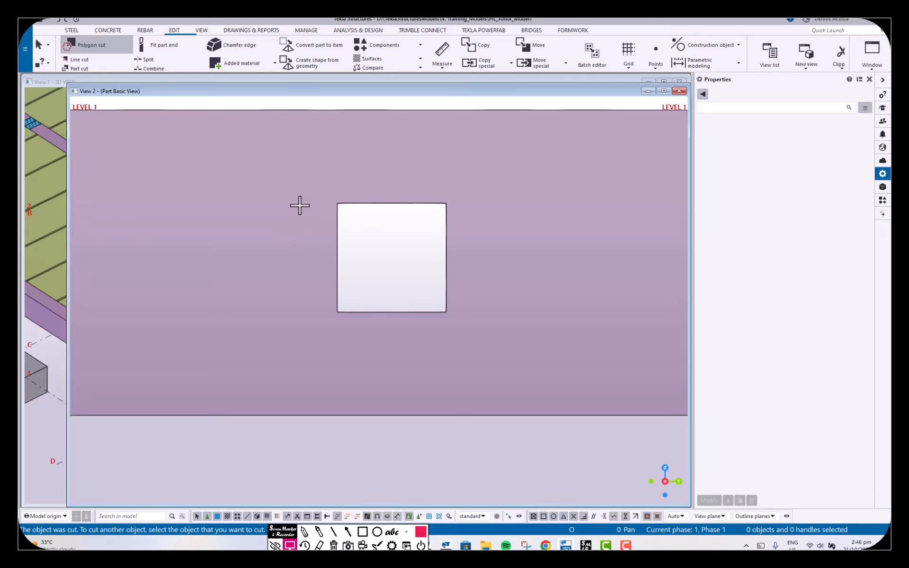
right_click(301, 180)
click(314, 186)
Apply Rounding with a 50 mm radius to all four corner chamfers of the square polygon cut
click(387, 206)
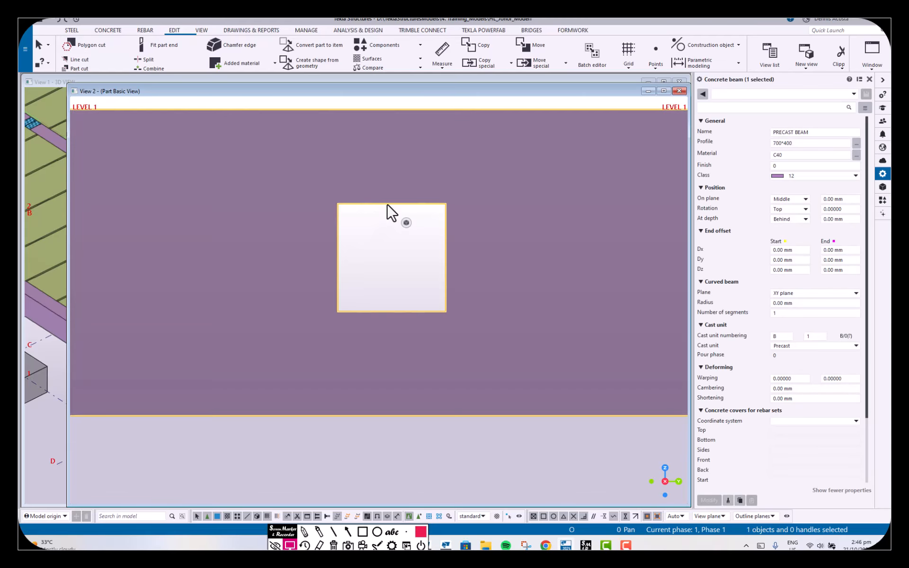
scroll(395, 214, down, 2)
drag(322, 173, 482, 297)
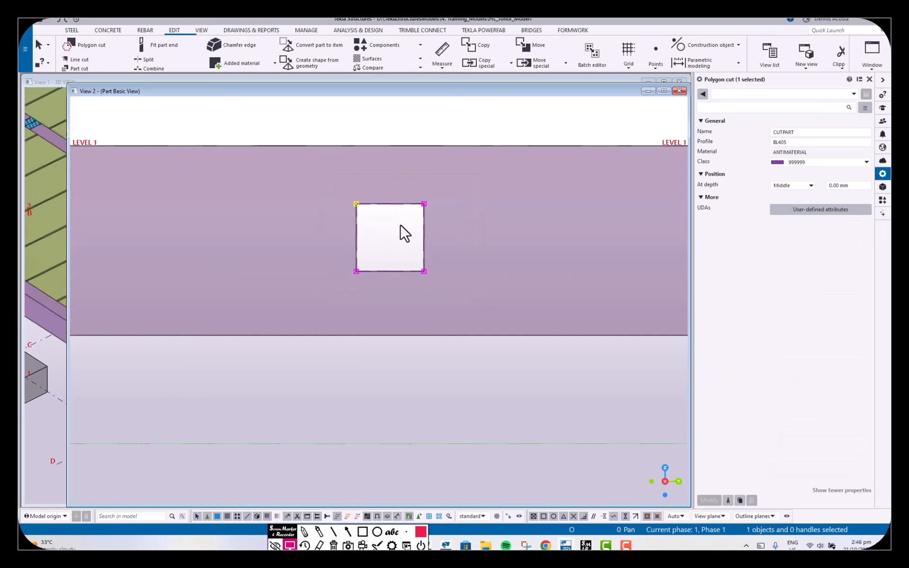
drag(327, 179, 451, 301)
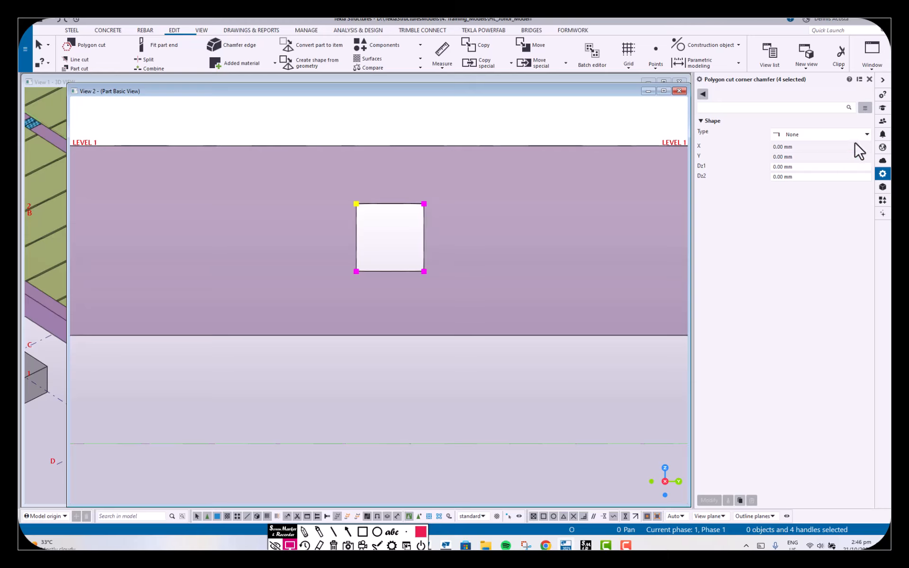
click(826, 135)
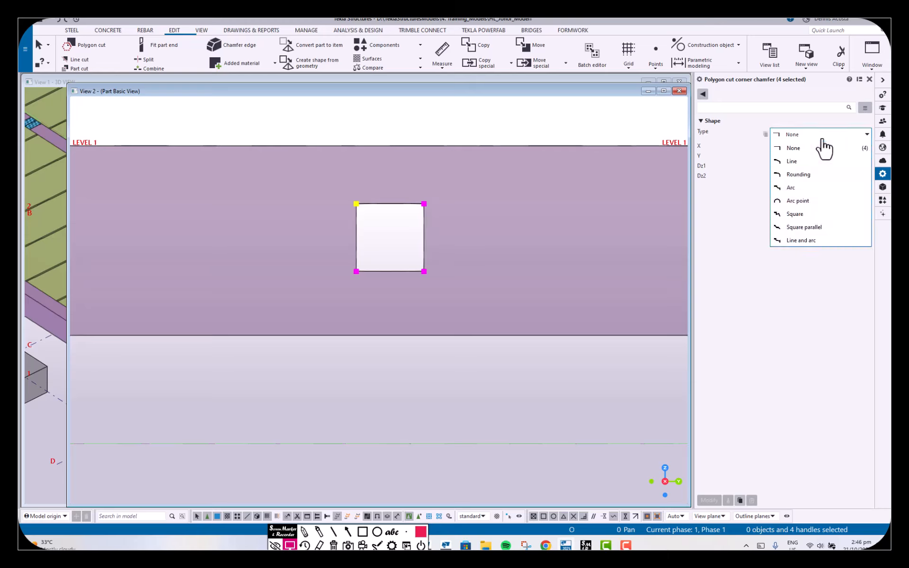
click(800, 174)
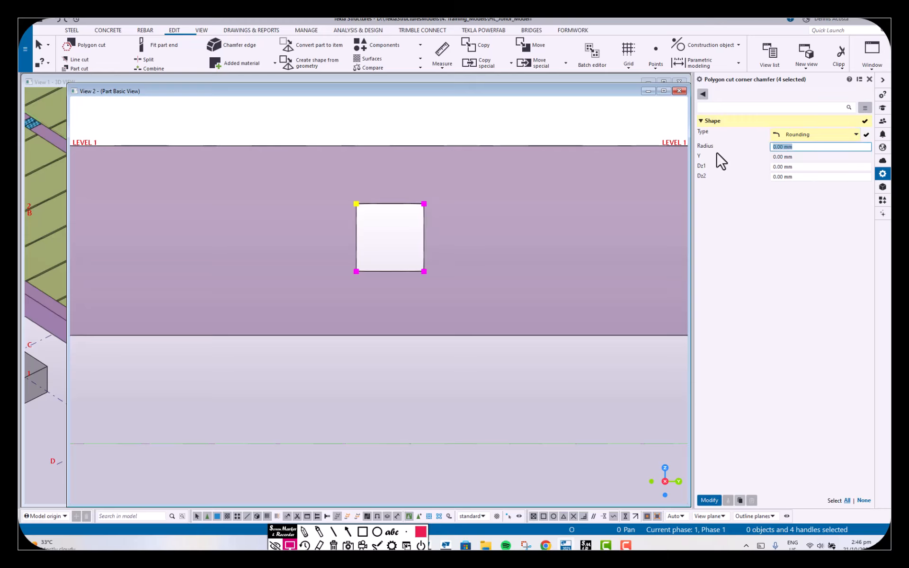
text(50)
key(Return)
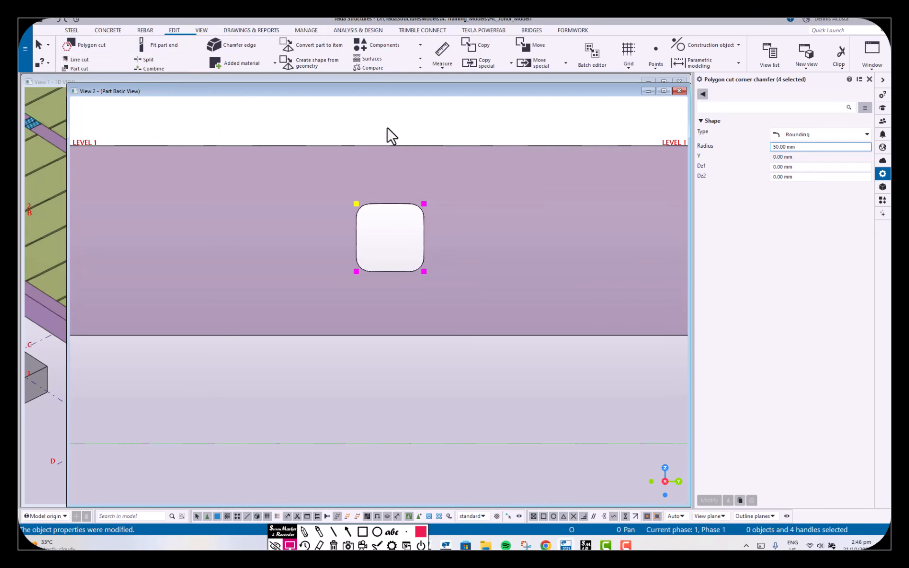
Examine the rounded opening through the beam in 3D and select its polygon cut
click(406, 300)
scroll(424, 295, down, 1)
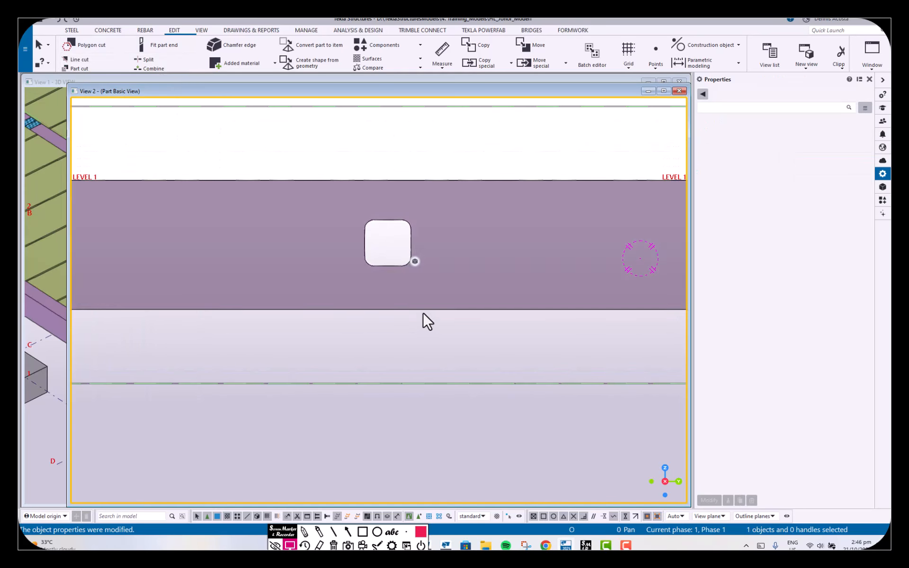
ctrl+middle_drag(422, 287, 350, 315)
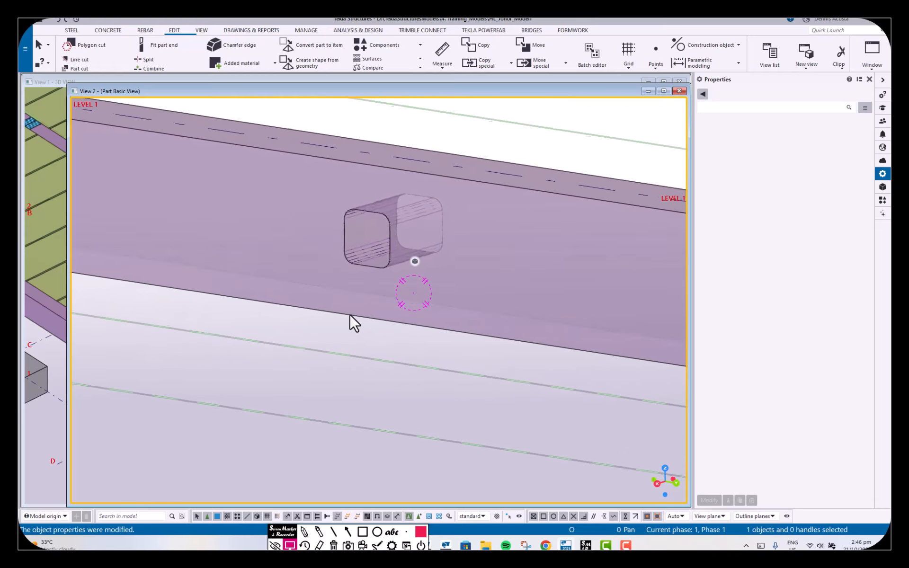
scroll(402, 251, up, 4)
click(429, 198)
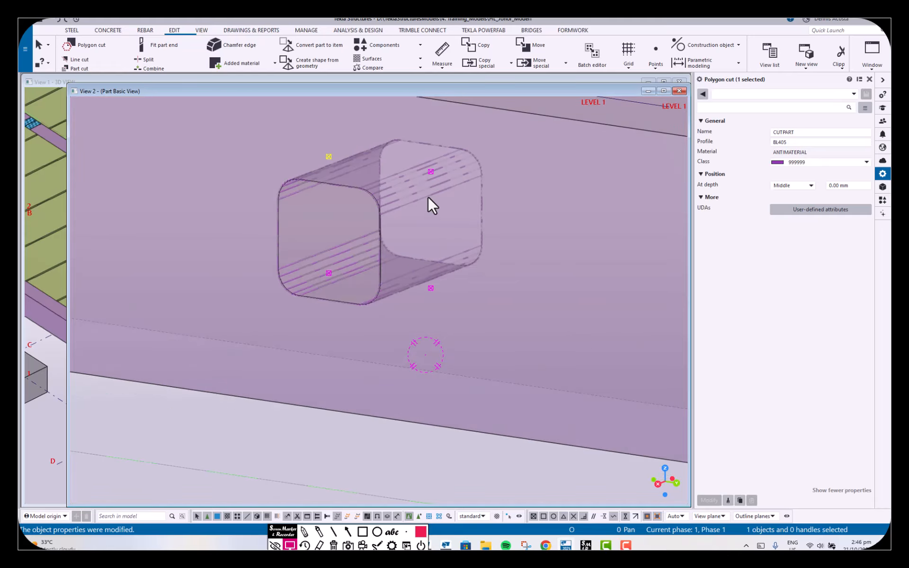
Select the rounded opening's polygon cut and set its At depth position to Behind
scroll(420, 319, down, 5)
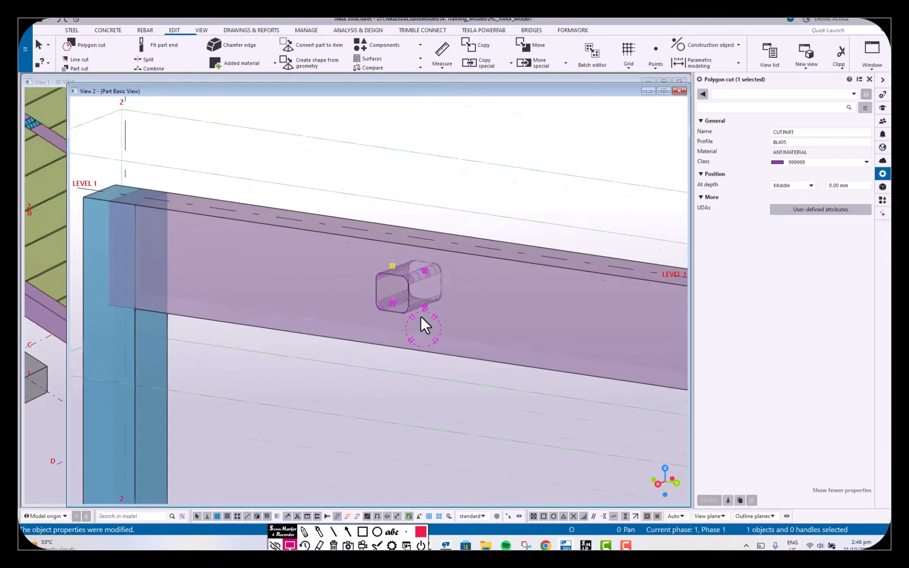
ctrl+middle_drag(417, 318, 438, 317)
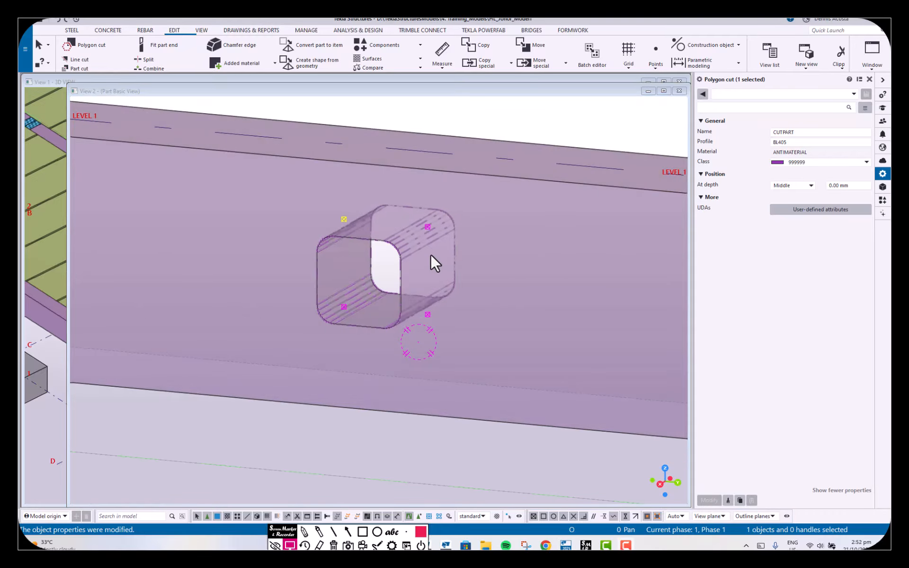
mouse_move(430, 254)
ctrl+middle_down()
mouse_move(484, 256)
mouse_move(461, 290)
mouse_move(461, 275)
mouse_move(357, 273)
mouse_move(415, 283)
mouse_move(509, 271)
mouse_move(438, 242)
ctrl+middle_up()
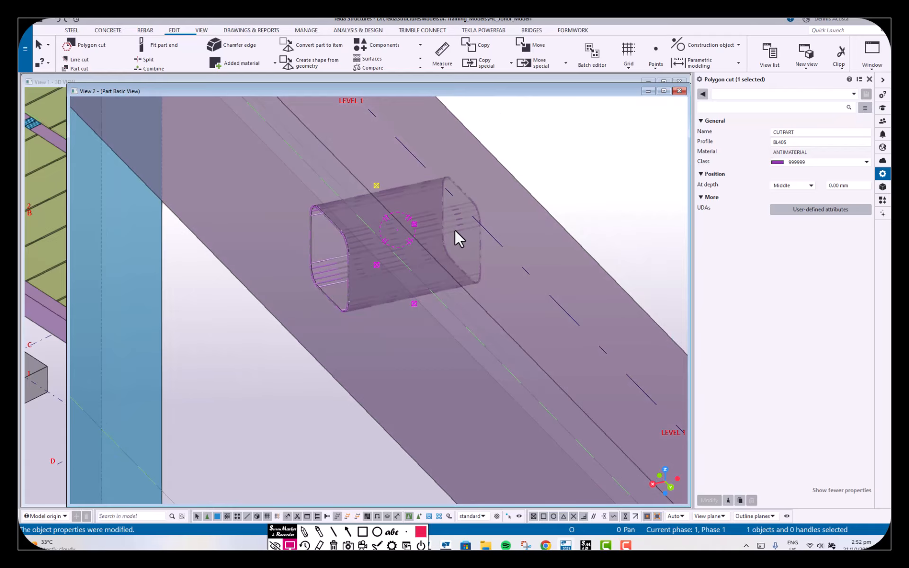
click(454, 229)
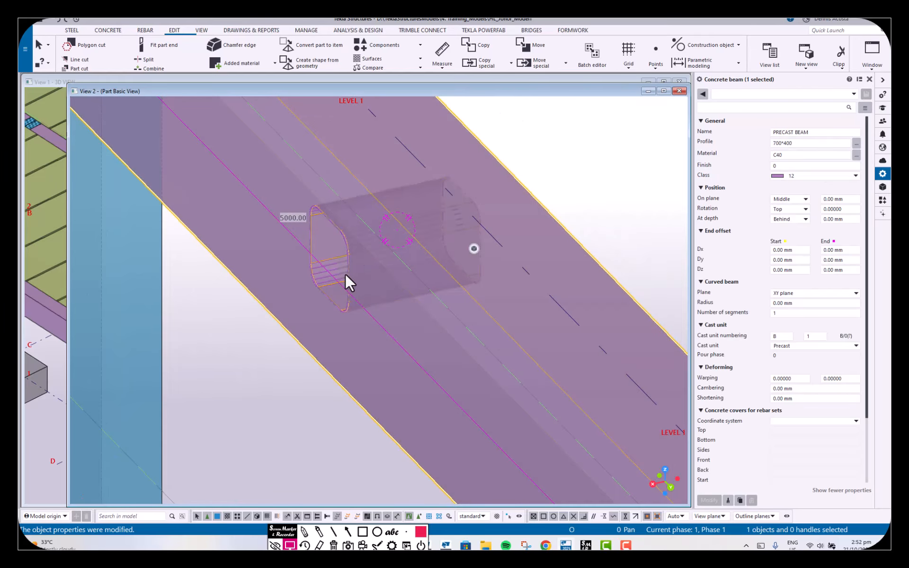
click(345, 275)
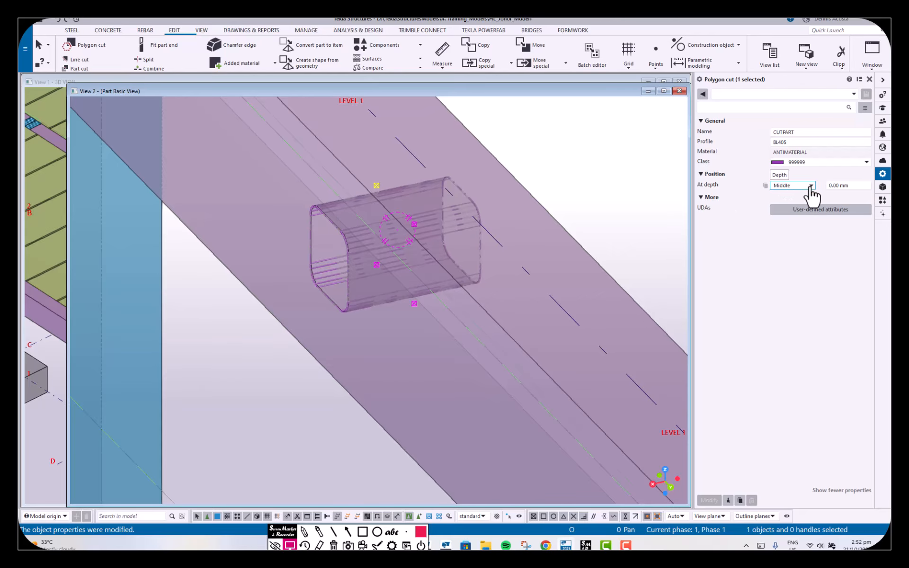
click(811, 185)
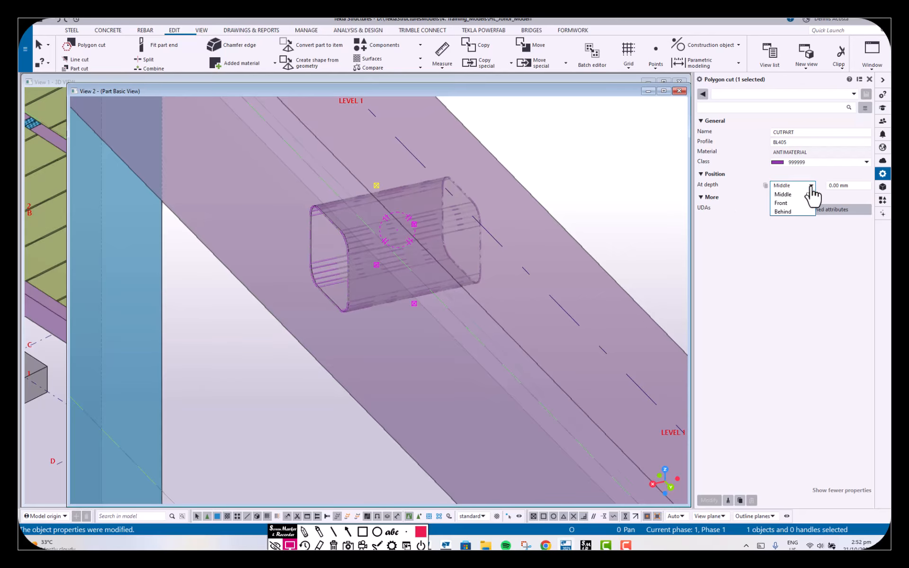
click(789, 212)
click(708, 500)
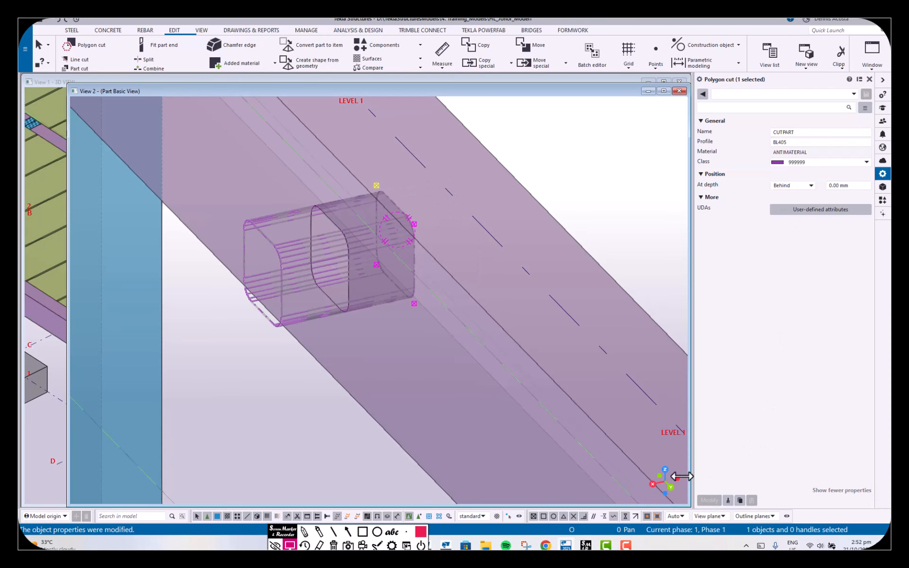
Examine the shifted opening in 3D and undo the polygon cut's depth position change
click(510, 207)
ctrl+middle_drag(421, 283, 443, 340)
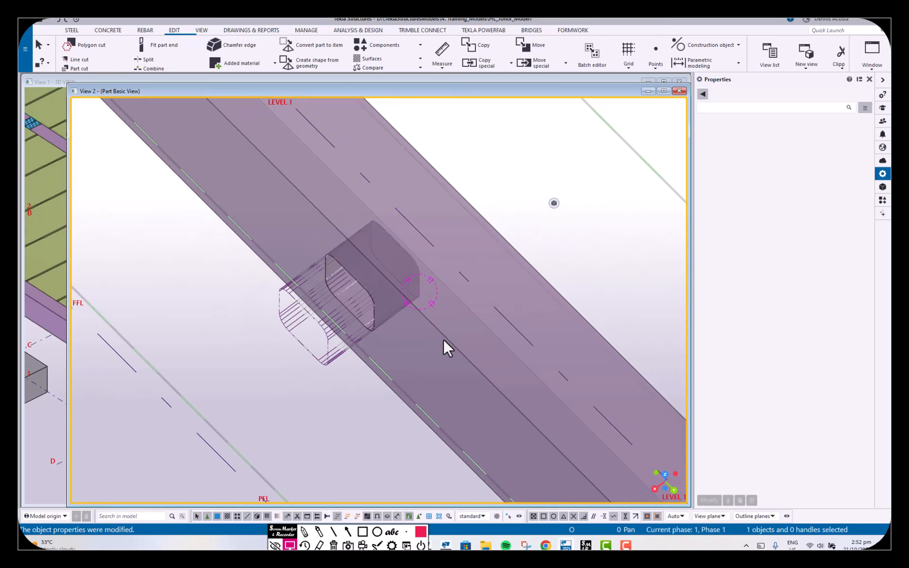
key(Escape)
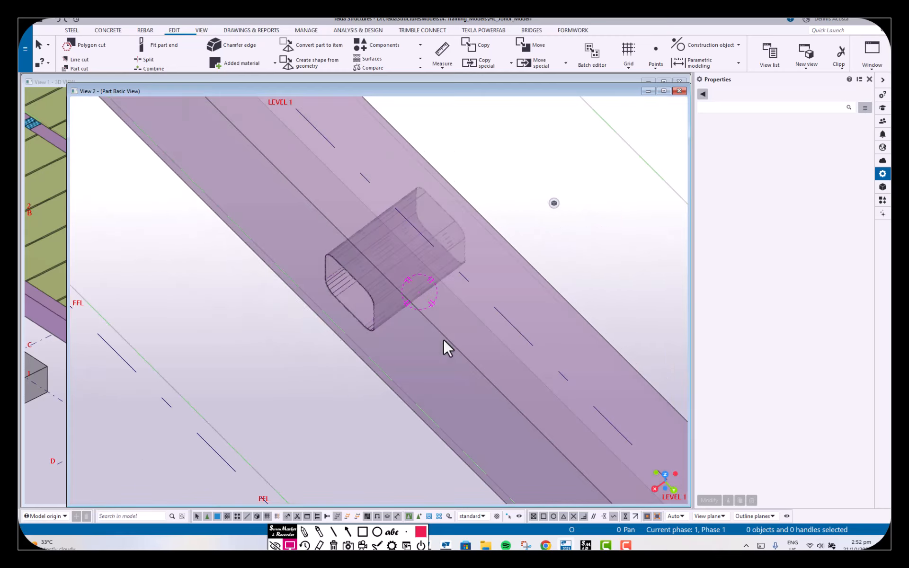
ctrl+middle_drag(428, 296, 411, 234)
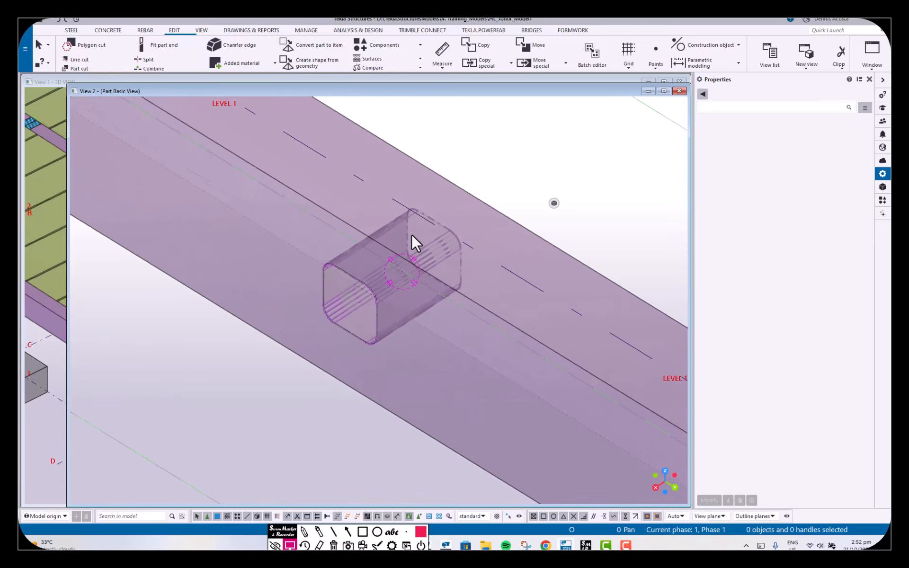
Move the rounded polygon cut perpendicular to the beam, from the beam's centreline to its far top edge
click(373, 297)
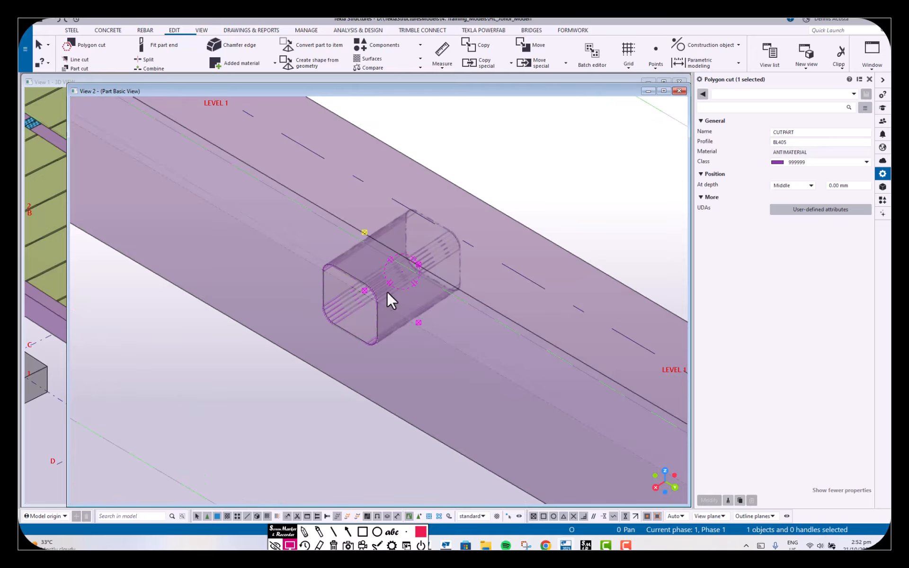
right_click(545, 190)
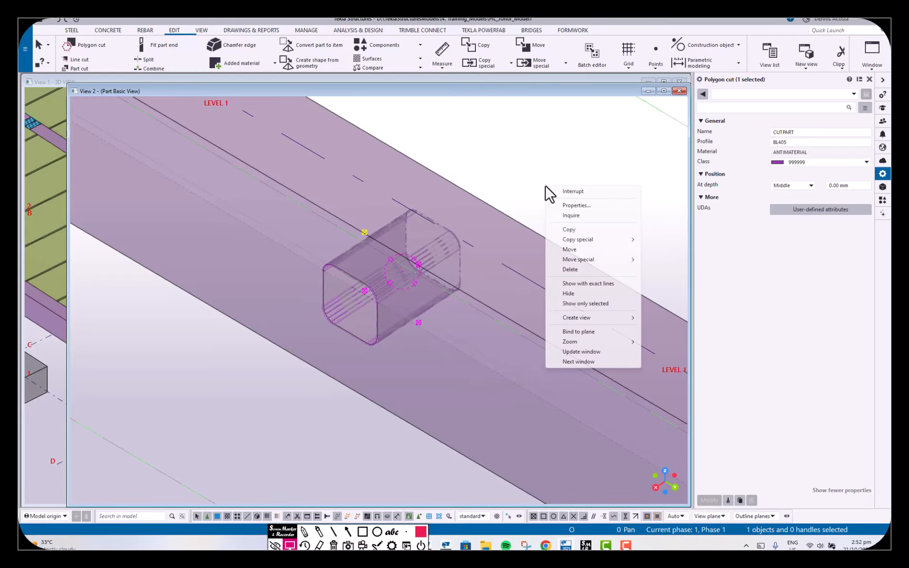
click(573, 260)
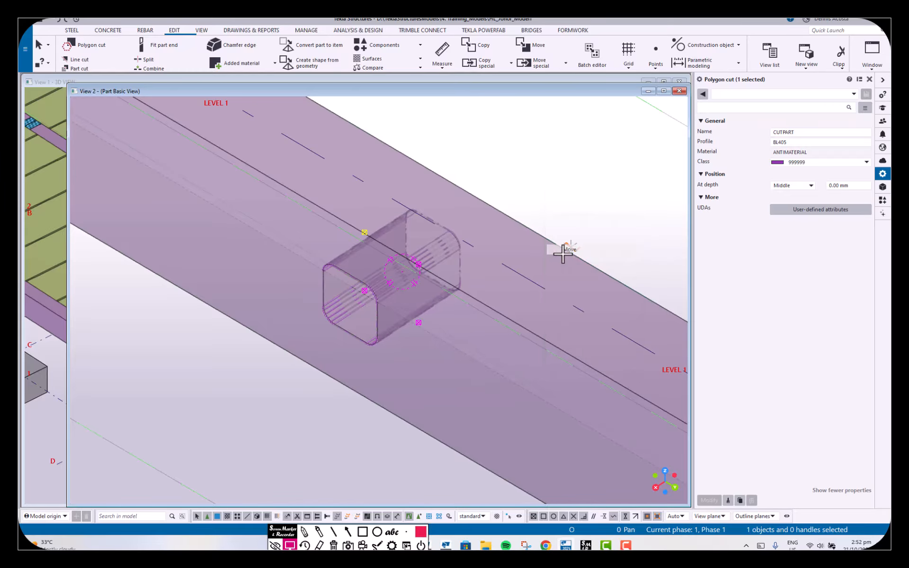
click(532, 276)
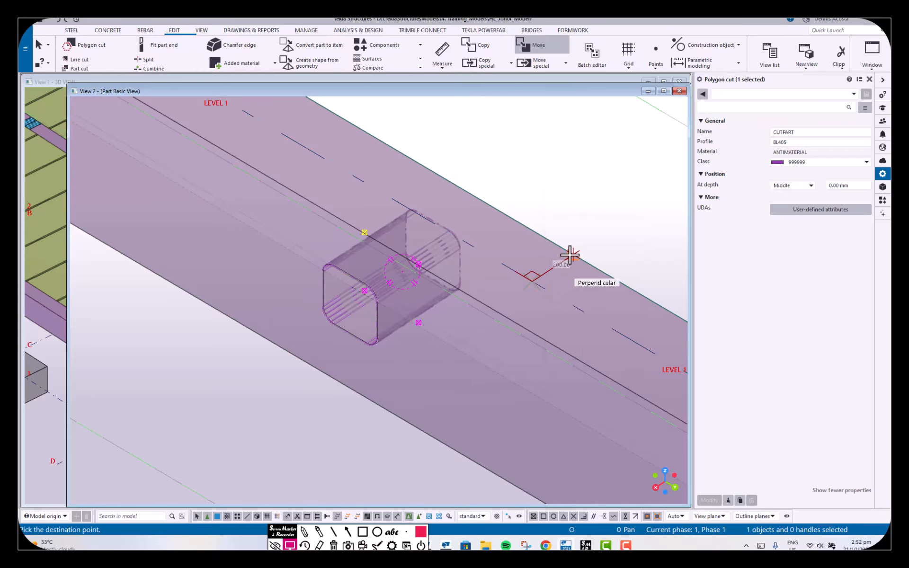
click(569, 254)
click(594, 221)
scroll(458, 259, down, 3)
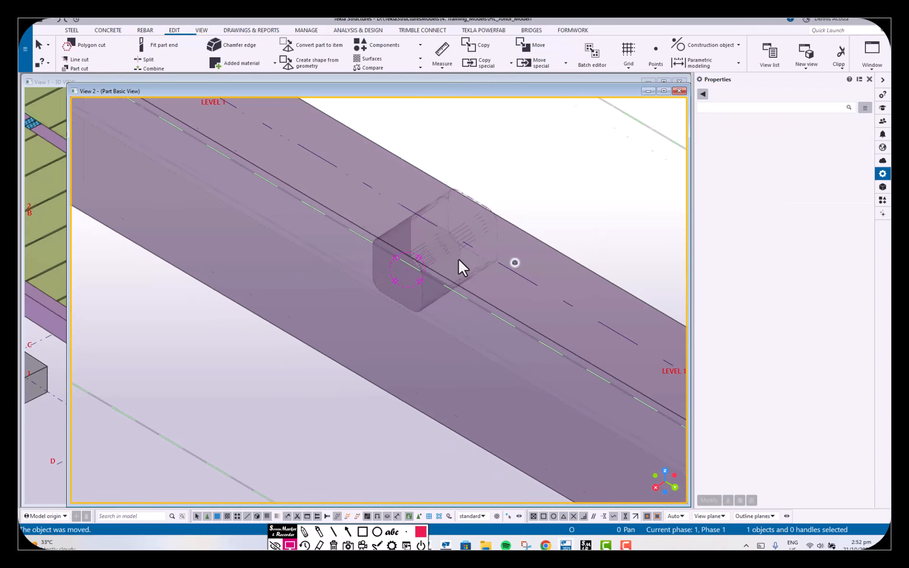
Examine the moved polygon cut from the beam's end, in elevation and in 3D
mouse_move(475, 263)
ctrl+middle_down()
mouse_move(386, 294)
mouse_move(314, 257)
mouse_move(368, 271)
ctrl+middle_up()
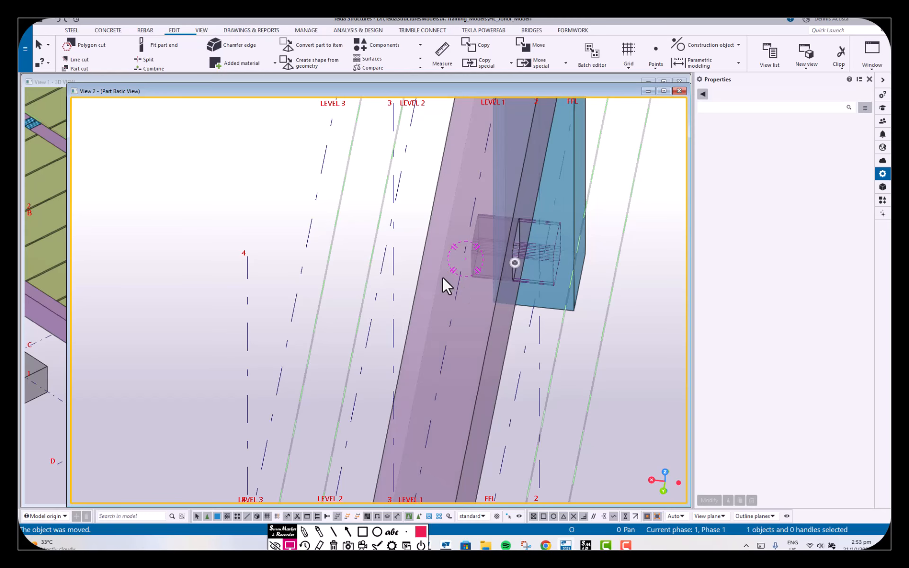
key(ctrl+p)
scroll(354, 305, up, 3)
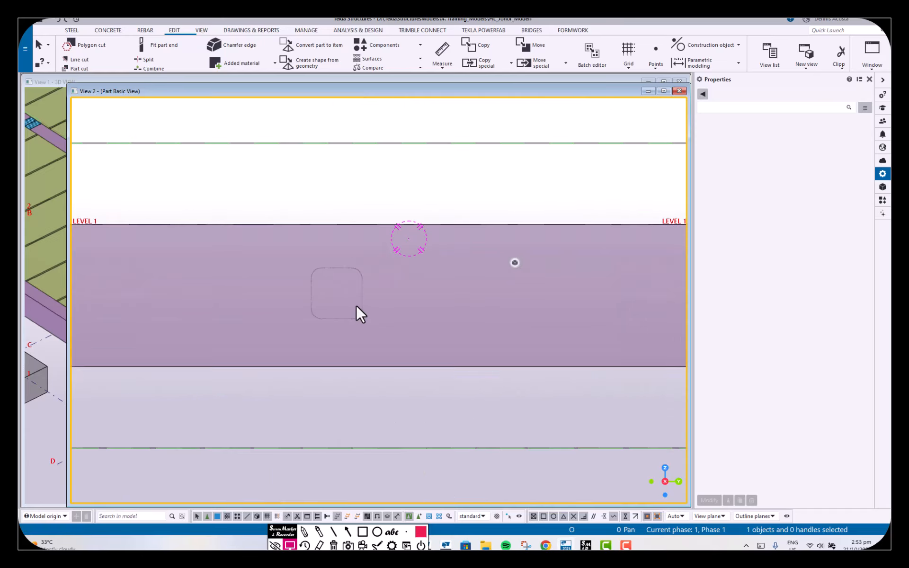
ctrl+middle_drag(357, 302, 418, 343)
Show the beam's midspan opening in plan in View 1 and check the selection of its polygon cut
key(ctrl+Tab)
scroll(448, 337, up, 3)
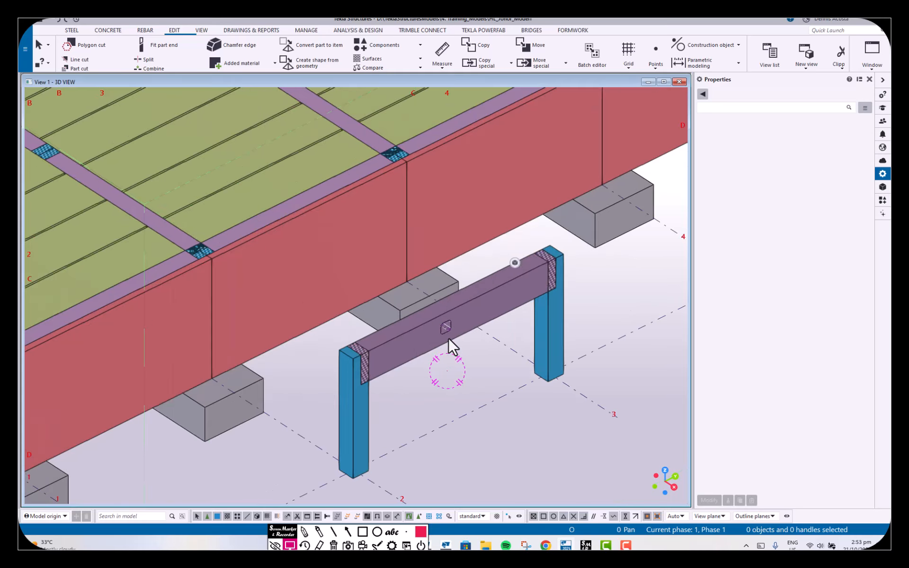
key(ctrl+p)
scroll(497, 336, up, 5)
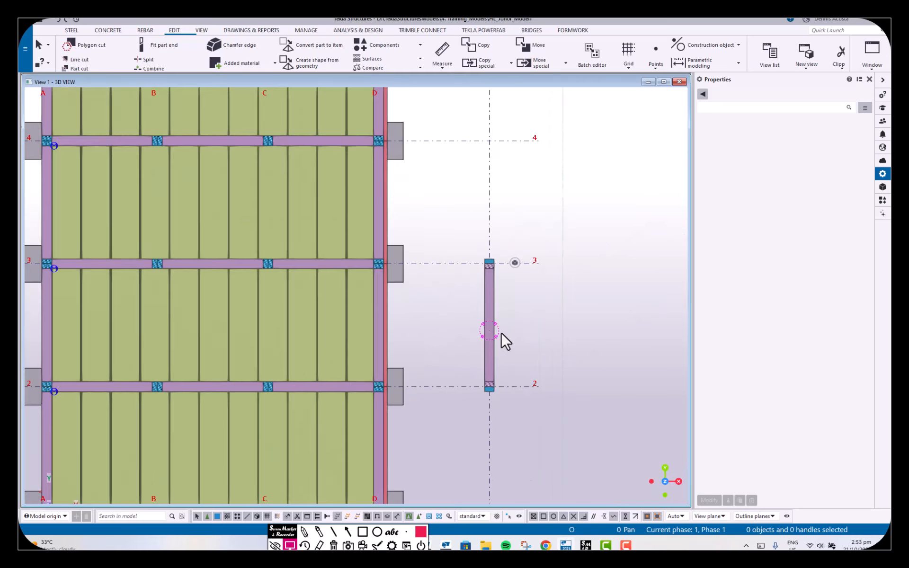
scroll(497, 337, up, 5)
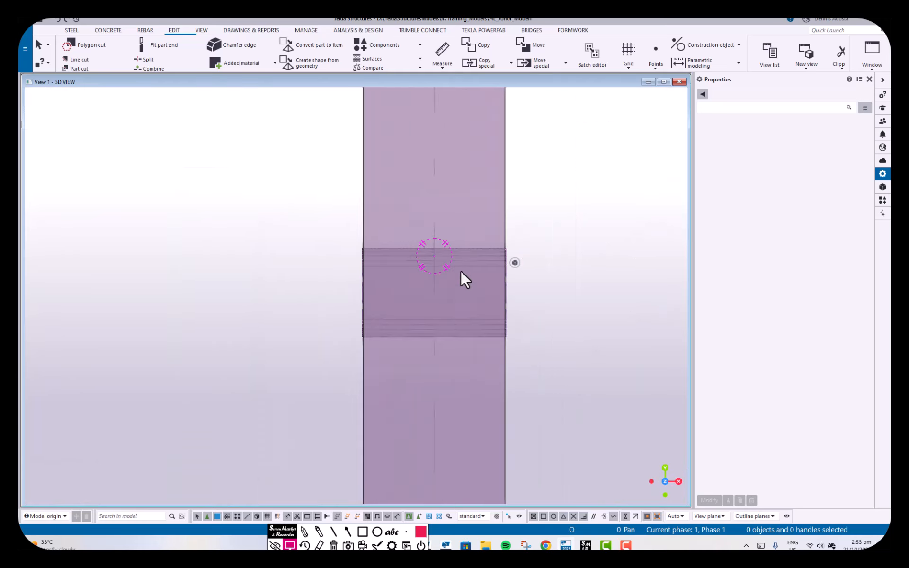
click(472, 266)
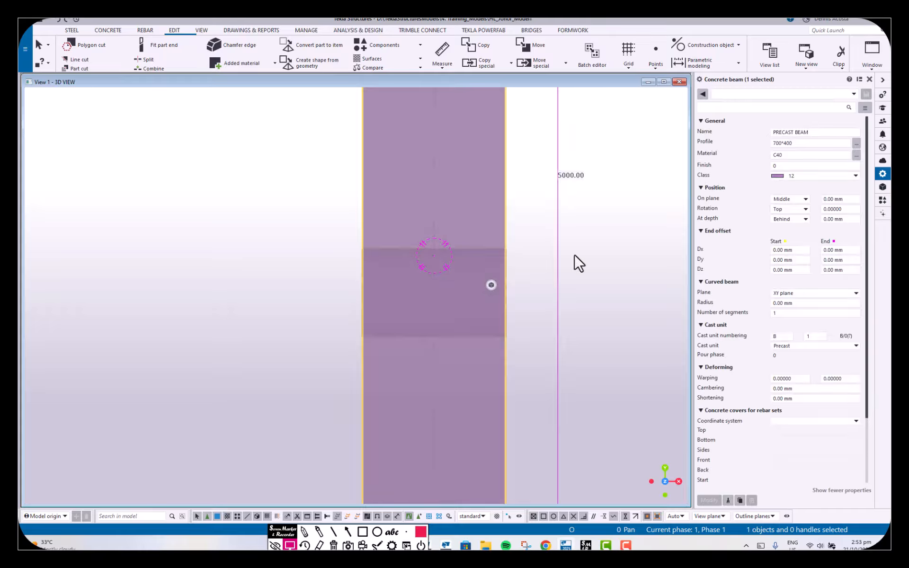
click(574, 255)
drag(320, 216, 539, 361)
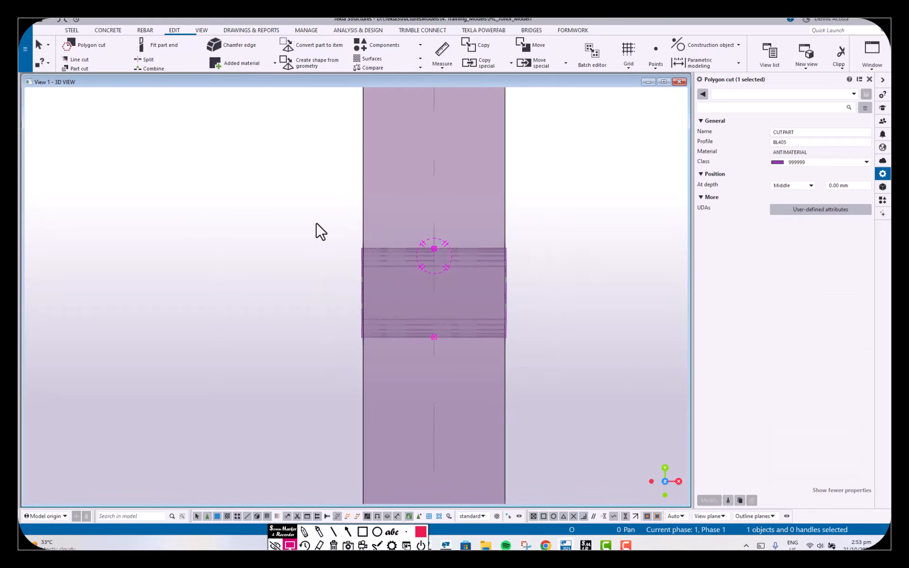
click(283, 187)
Line cut the rounded polygon cut along the beam's centreline, removing its half farther from the building
click(101, 59)
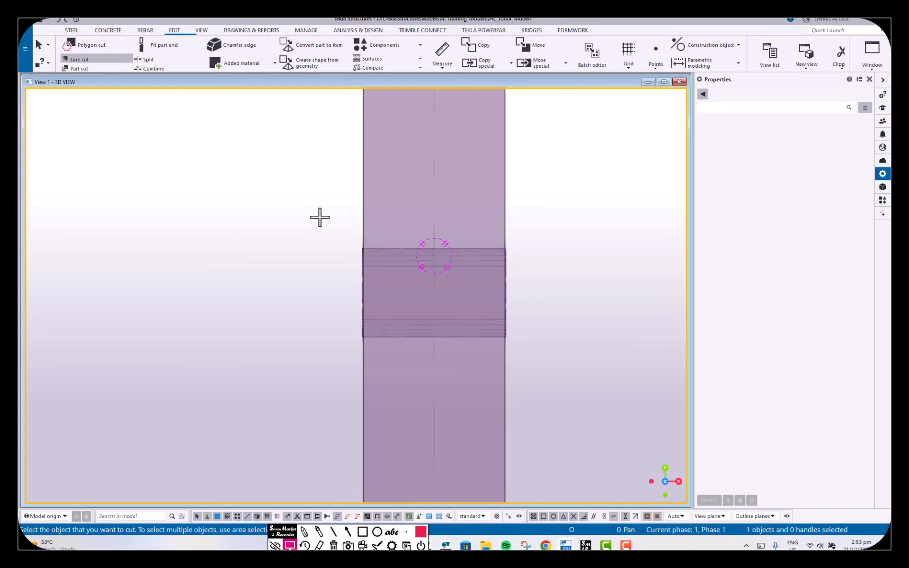
click(357, 258)
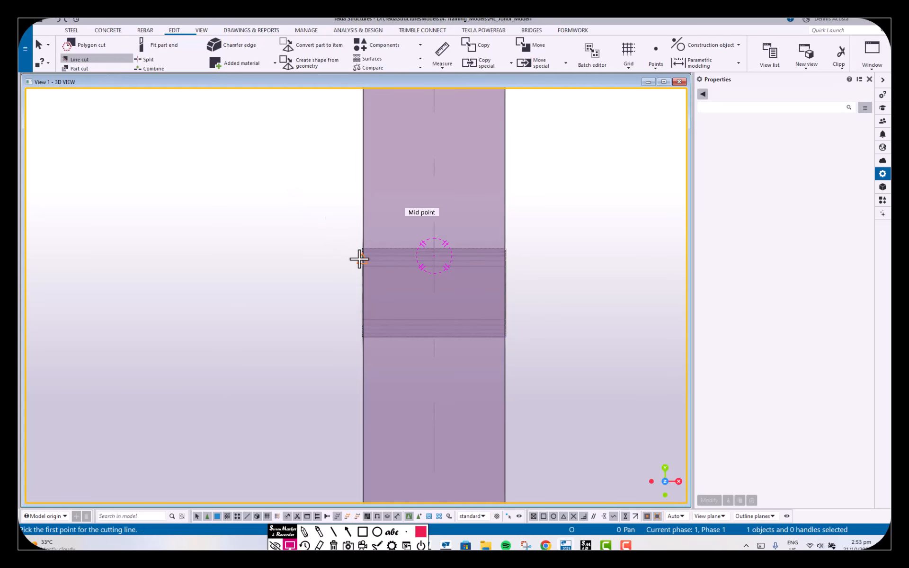
click(433, 248)
click(434, 335)
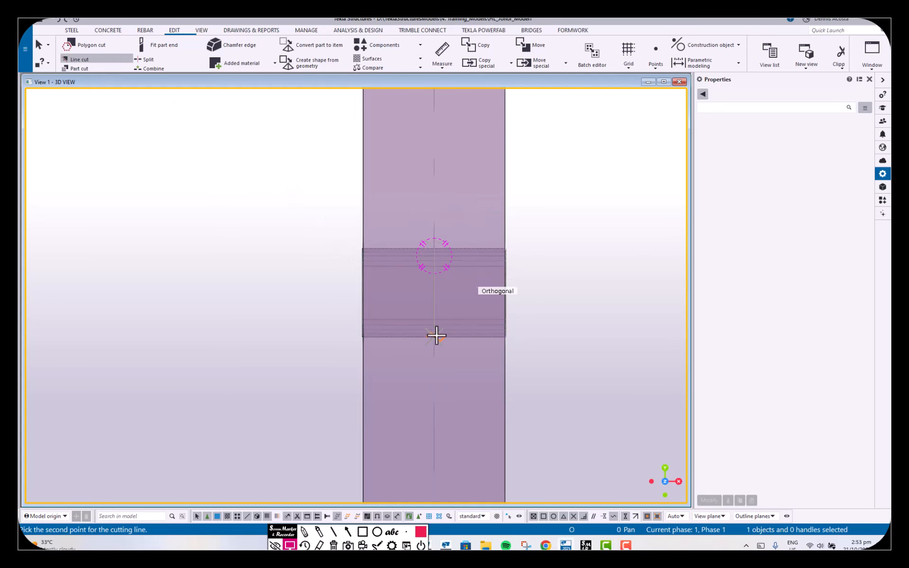
click(492, 335)
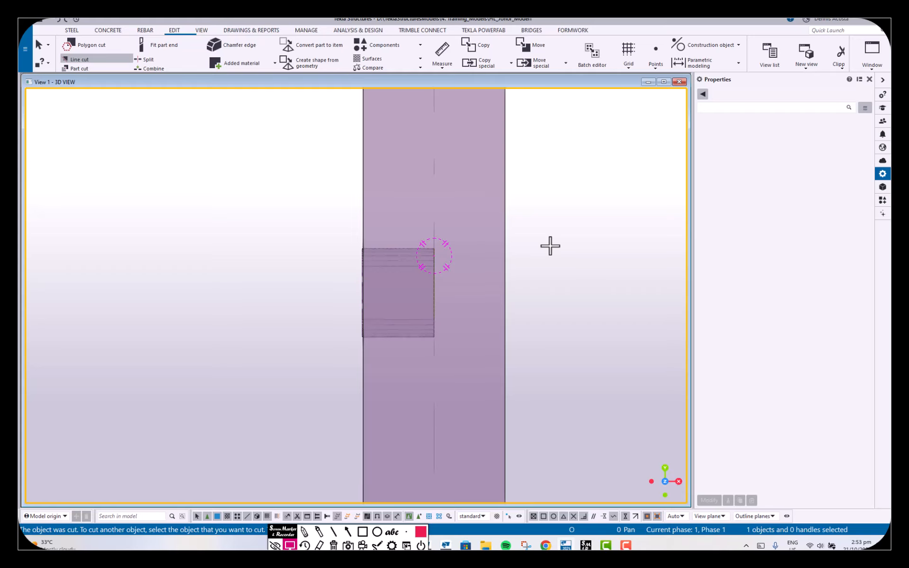
Undo the line cut on the polygon cut and inspect the full-width opening in 3D and plan
middle_drag(550, 246, 547, 257)
key(ctrl+z)
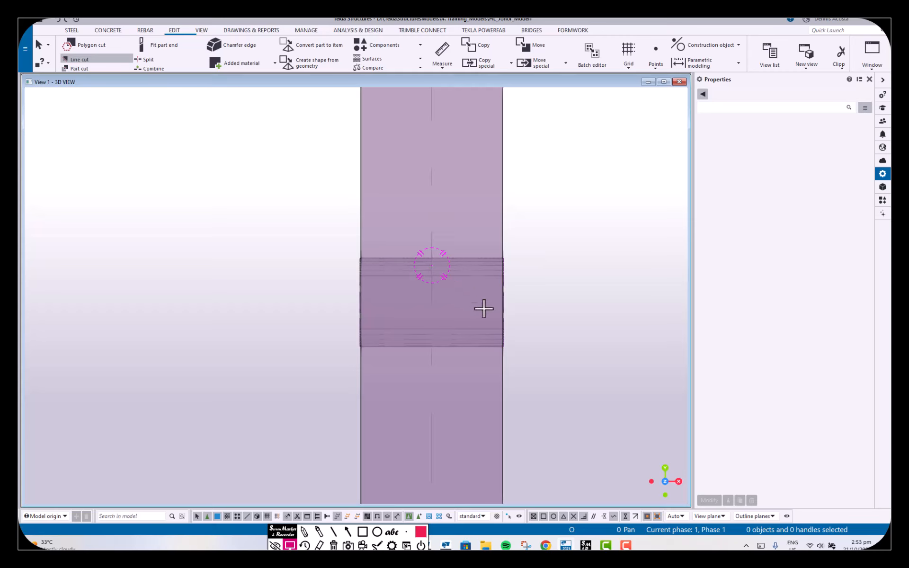
ctrl+middle_drag(487, 312, 532, 282)
middle_drag(538, 191, 522, 352)
scroll(488, 216, up, 2)
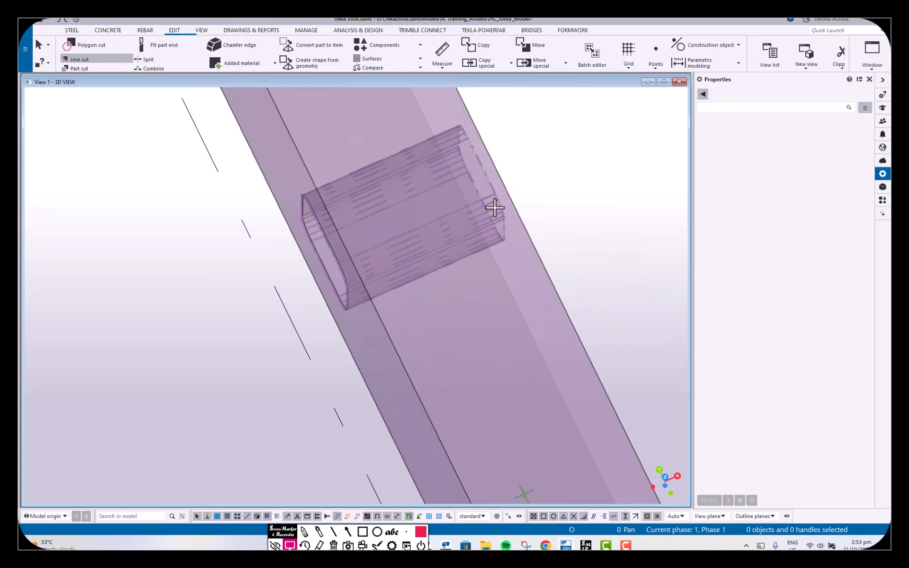
key(ctrl+p)
scroll(538, 340, up, 3)
scroll(431, 400, up, 4)
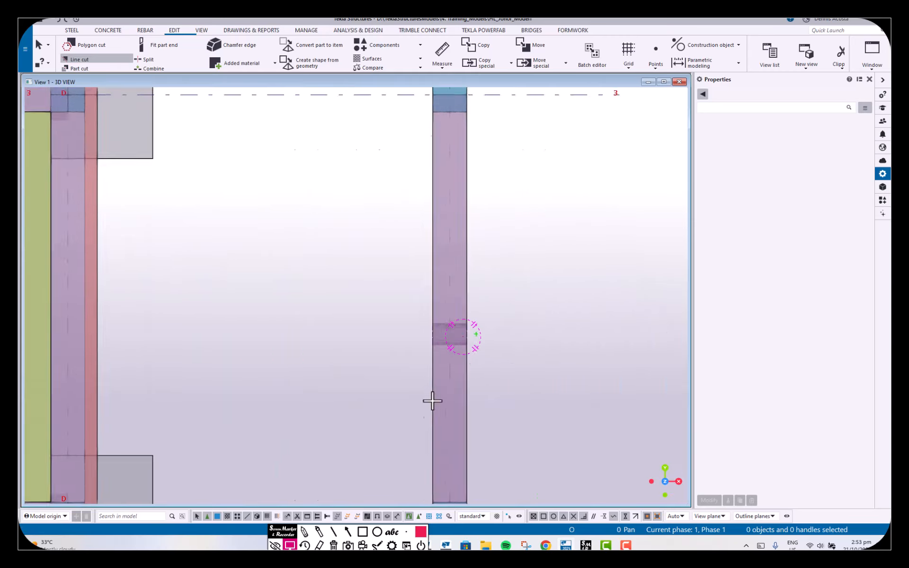
scroll(456, 346, up, 5)
scroll(433, 237, up, 2)
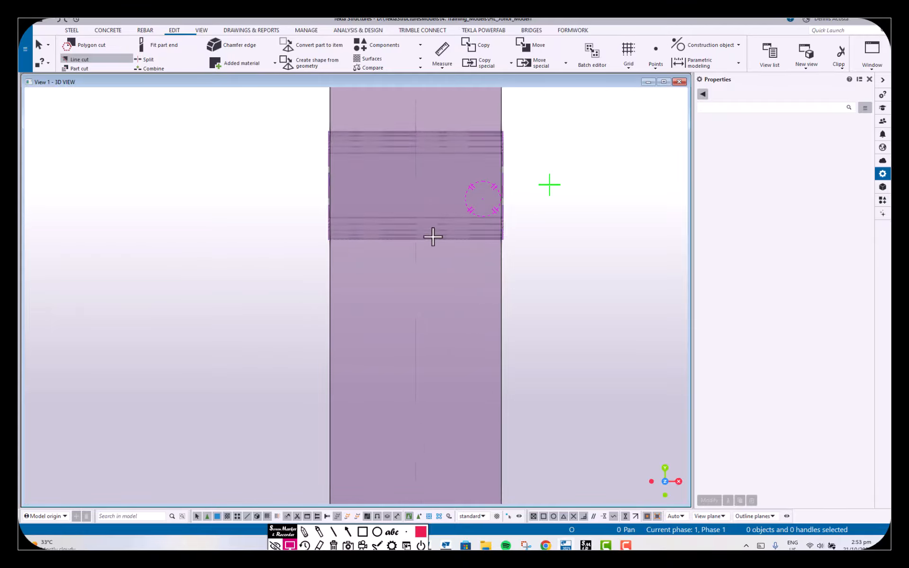
click(90, 60)
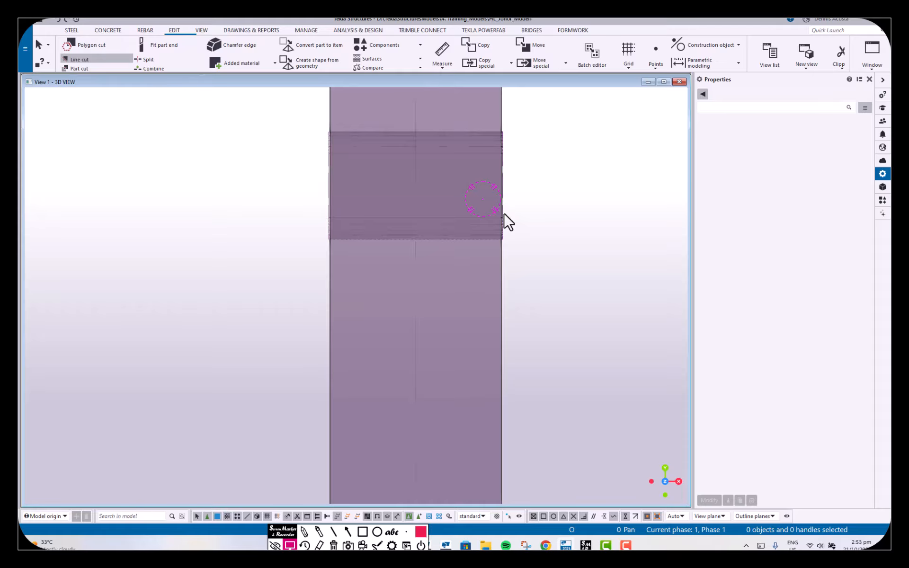
click(504, 214)
scroll(531, 213, down, 1)
right_click(532, 174)
click(545, 179)
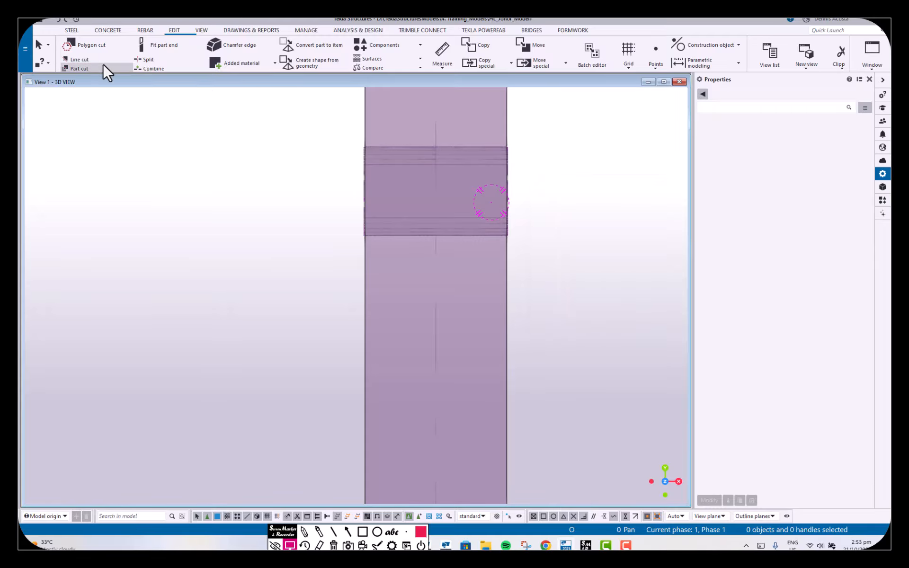
Line cut the rounded polygon cut along the beam's centreline, removing its half on the positive X side
click(78, 61)
scroll(369, 173, up, 2)
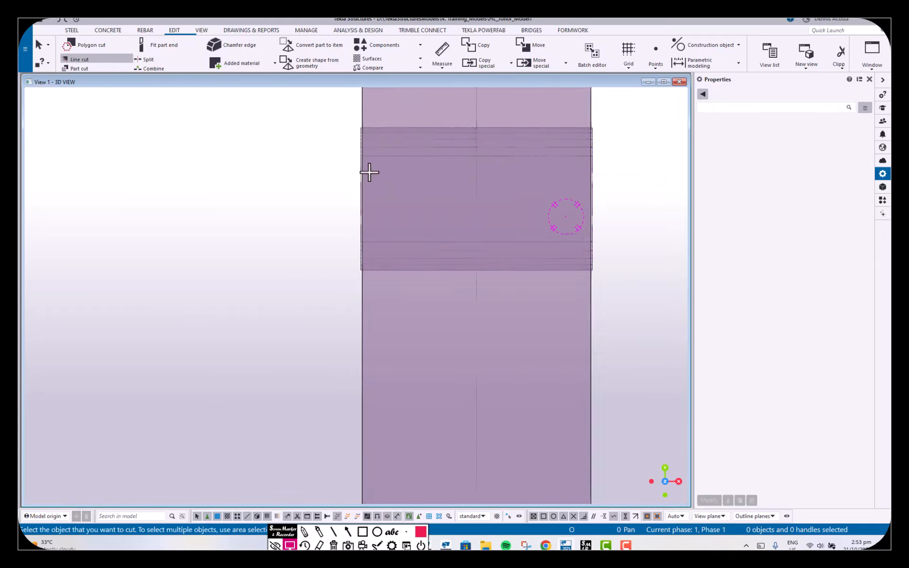
scroll(370, 173, up, 2)
scroll(357, 150, down, 1)
click(415, 260)
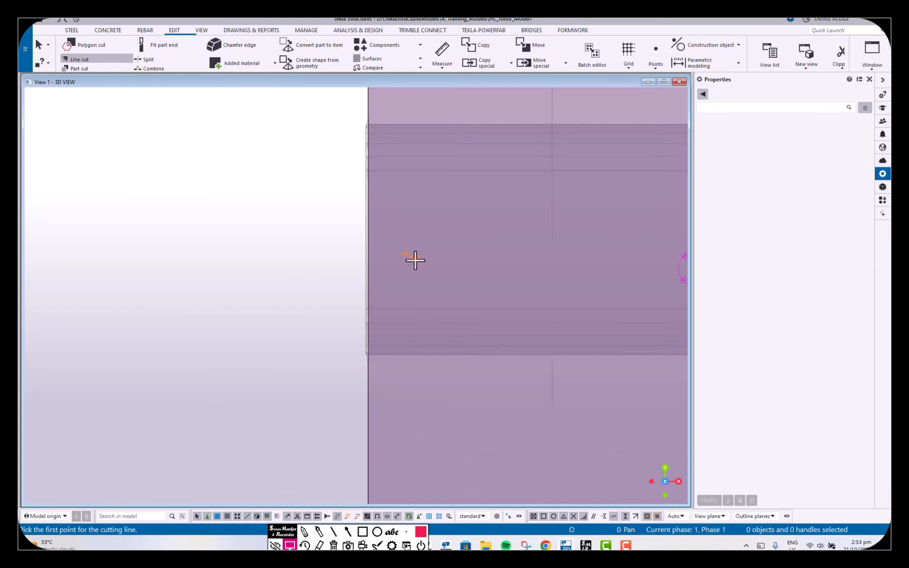
scroll(415, 260, down, 2)
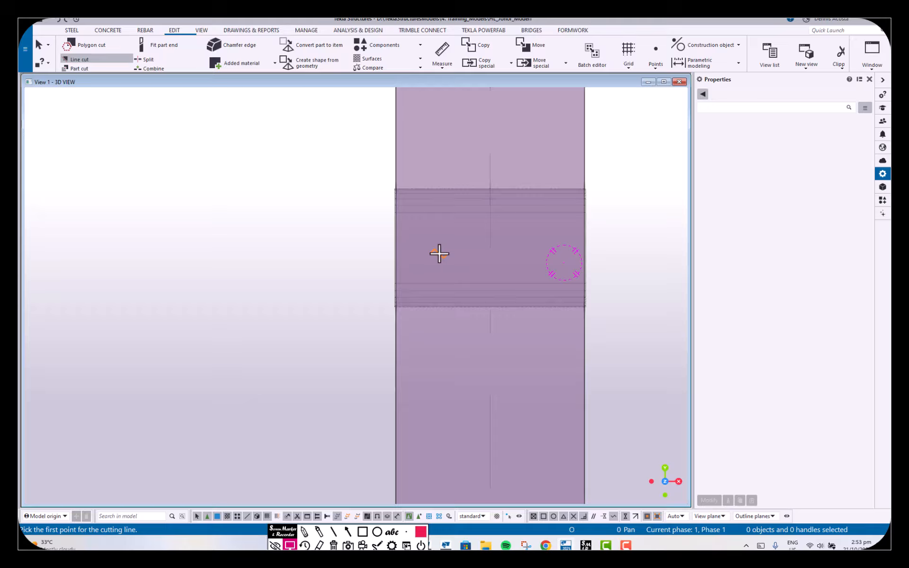
click(481, 184)
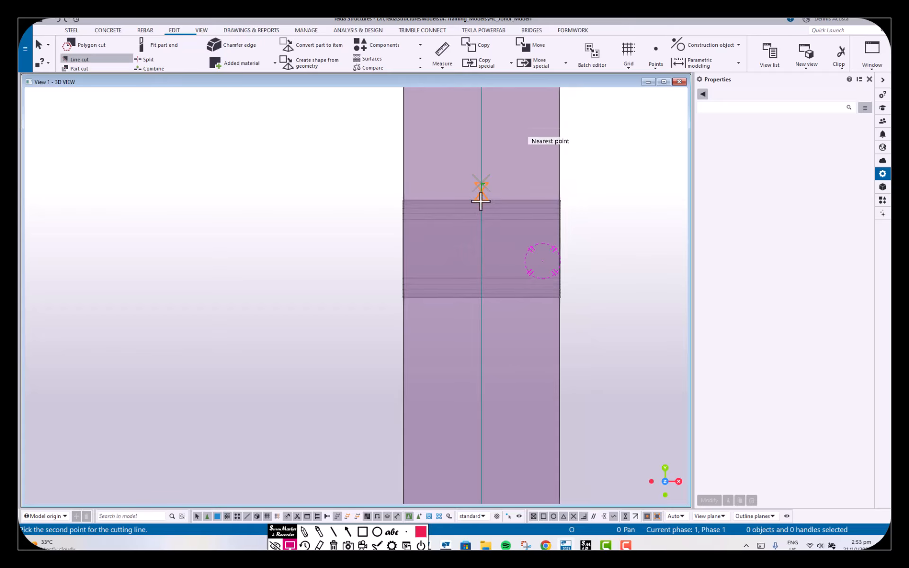
click(480, 335)
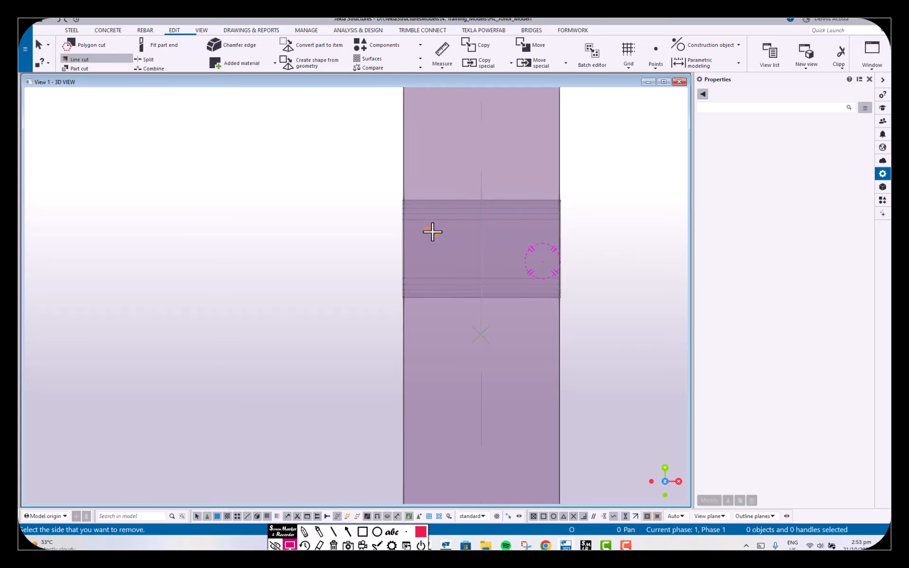
click(513, 234)
key(Escape)
Inspect the one-sided opening in the beam from different directions in 3D and delete its cuts
click(589, 211)
ctrl+middle_drag(530, 269, 563, 133)
ctrl+middle_drag(406, 313, 299, 381)
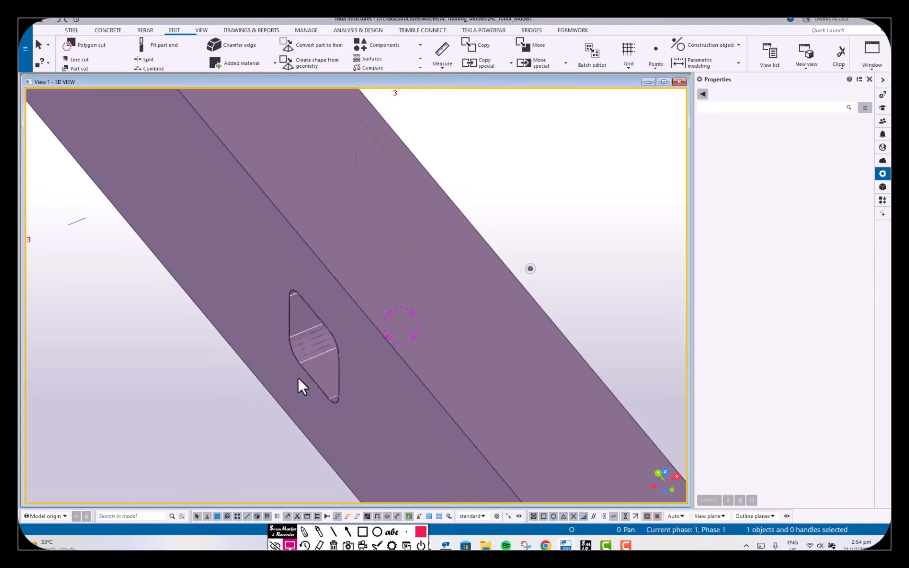
scroll(254, 407, down, 3)
scroll(347, 325, down, 3)
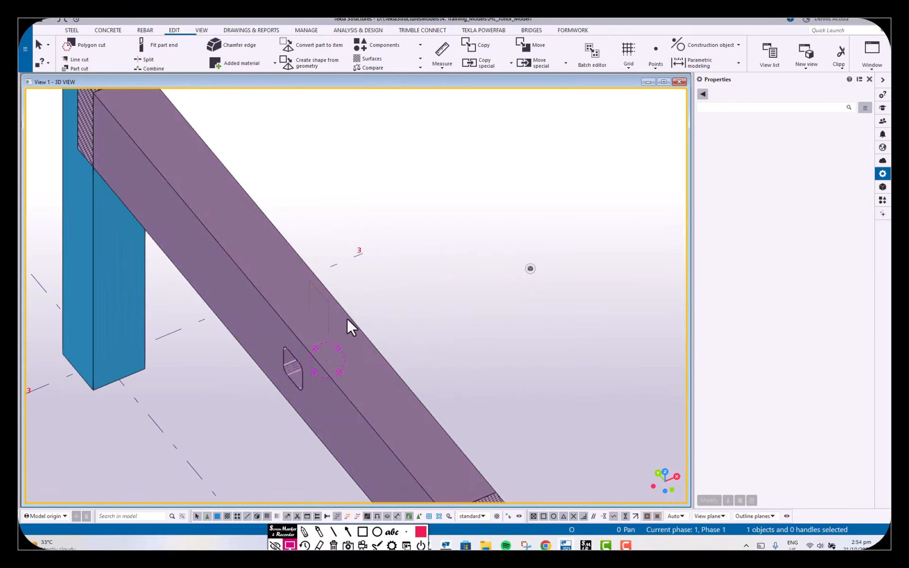
right_click(374, 272)
click(374, 274)
scroll(374, 296, down, 5)
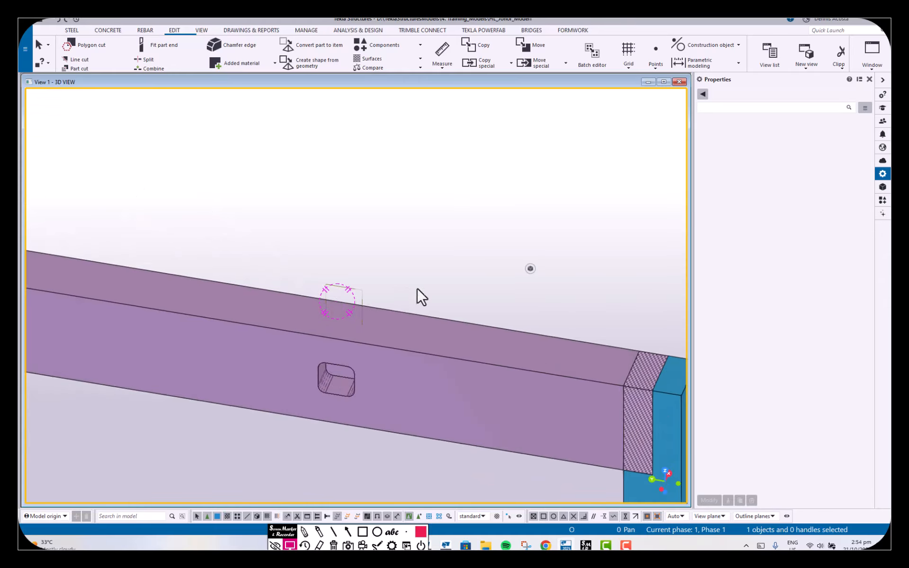
drag(299, 245, 422, 424)
key(Delete)
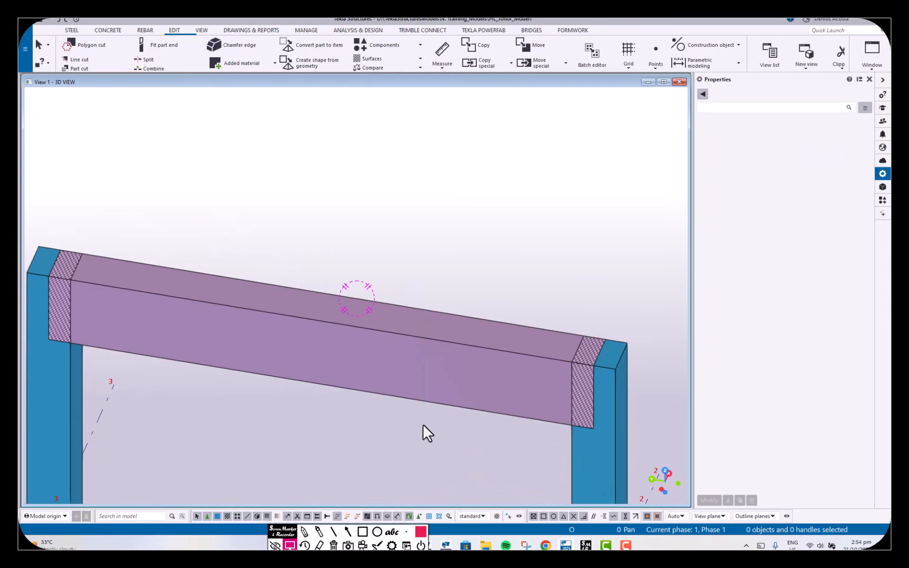
Show View 2 in elevation with the whole beam and both columns between grids 2 and 3
key(ctrl+Tab)
scroll(408, 382, down, 3)
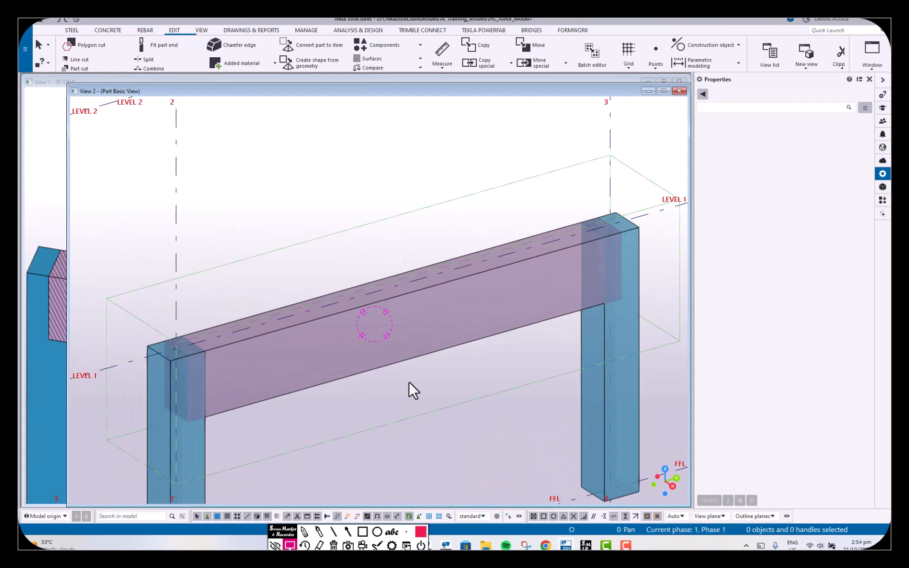
key(ctrl+p)
click(387, 196)
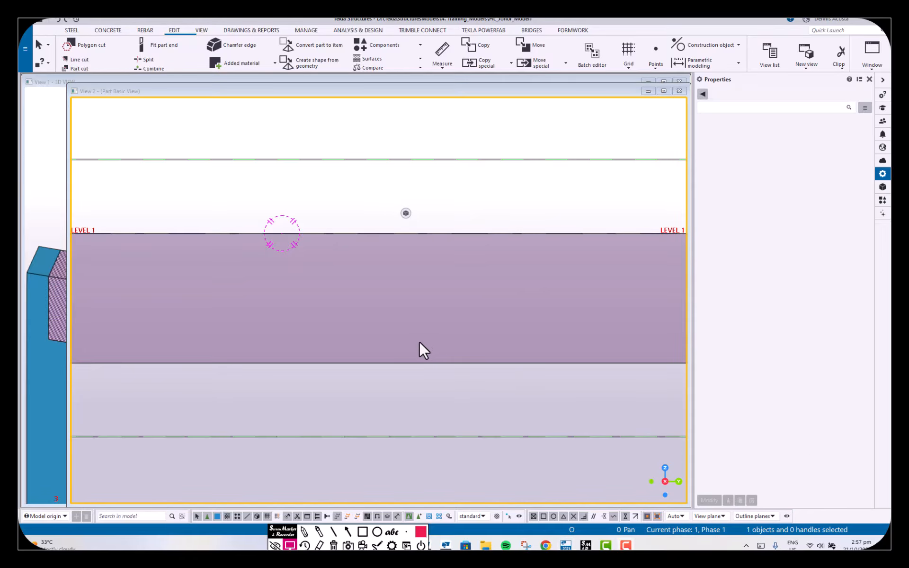
middle_drag(354, 302, 396, 297)
scroll(306, 294, down, 3)
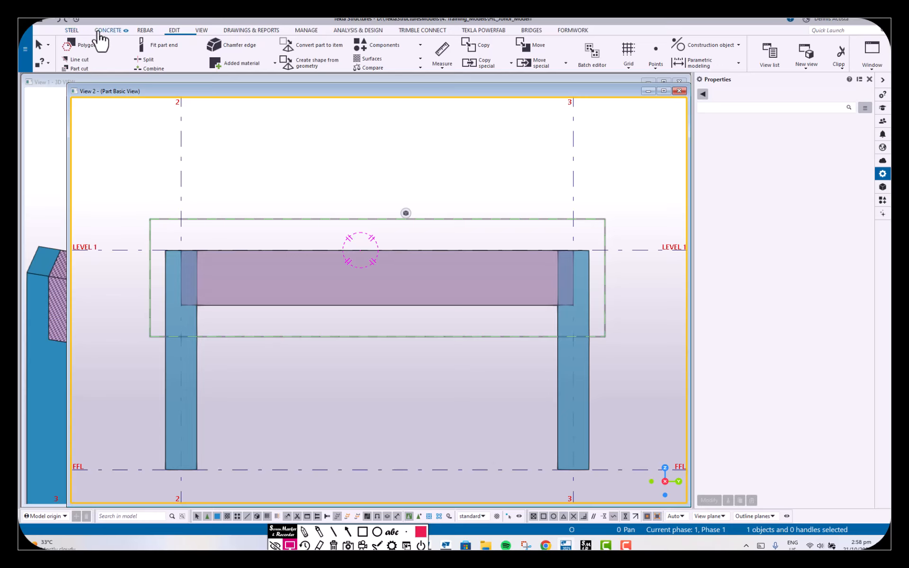
Start a new concrete beam in View 2's elevation
click(71, 31)
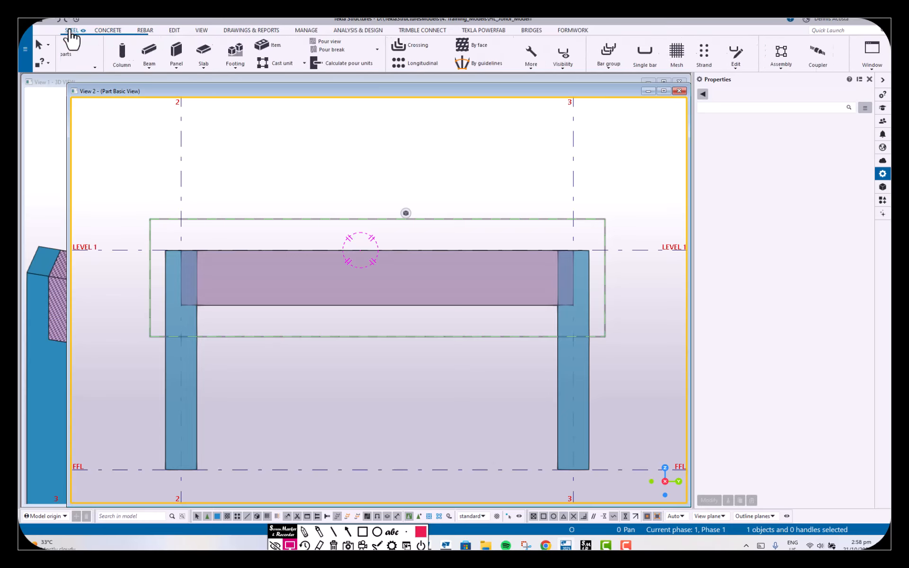
click(105, 31)
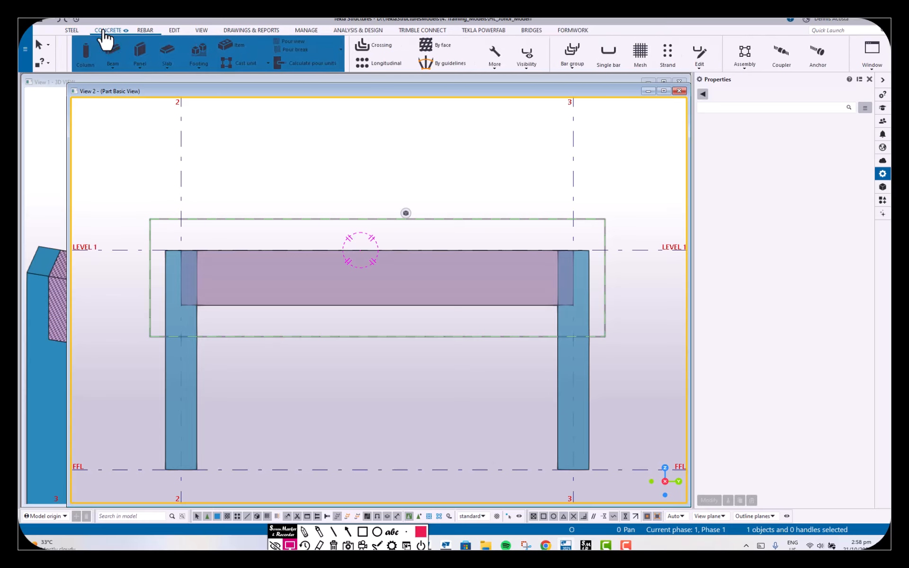
click(102, 67)
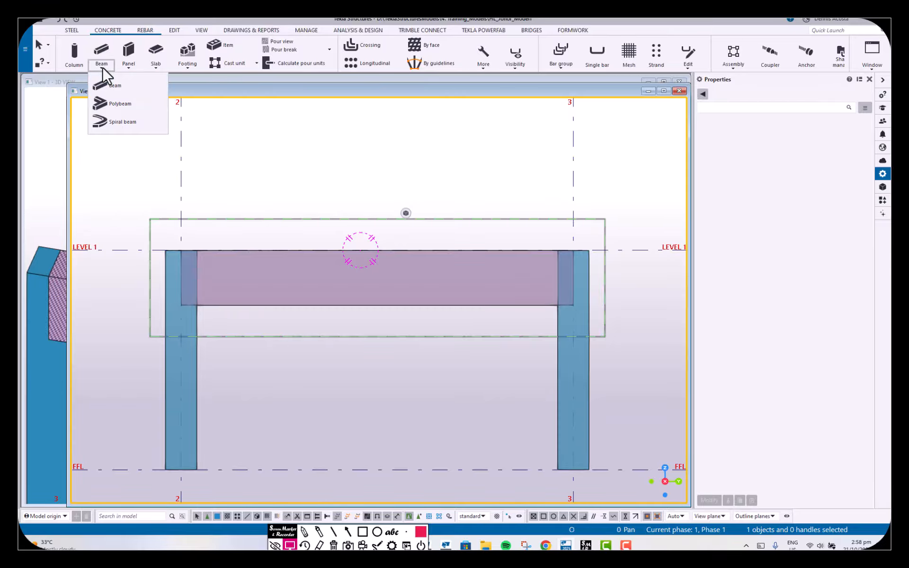
click(120, 102)
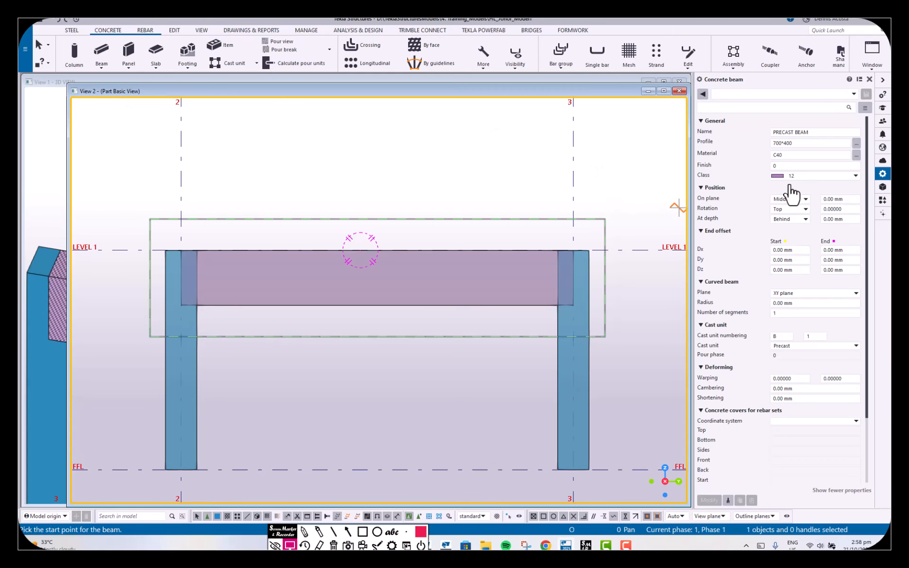
Configure the new concrete beam with profile D150, class 2 and its at-depth position set to Middle
click(804, 143)
text(D150)
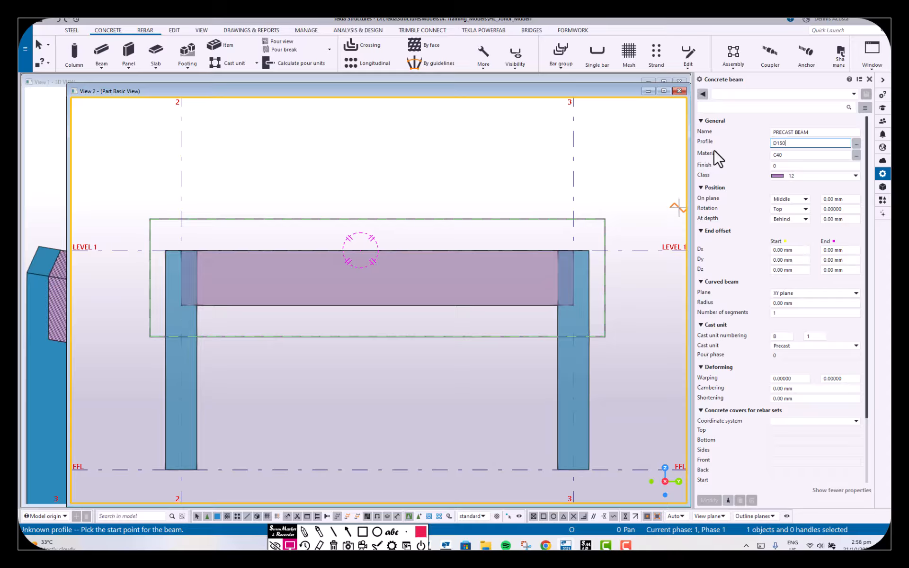
click(822, 177)
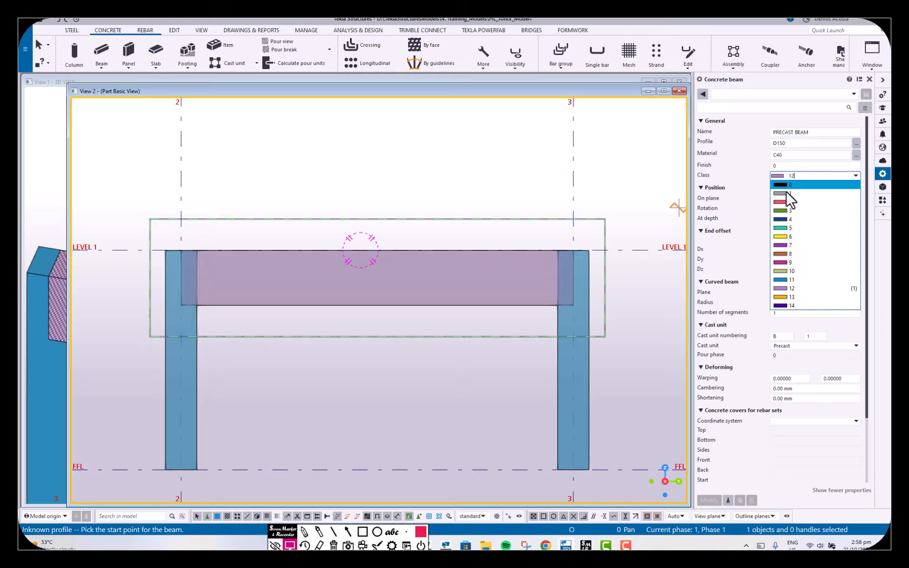
click(787, 203)
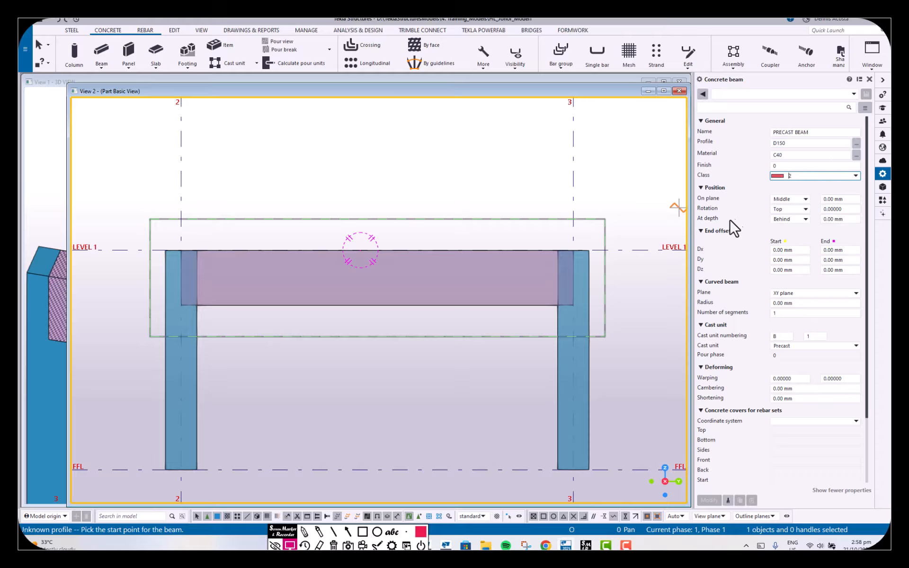
click(805, 221)
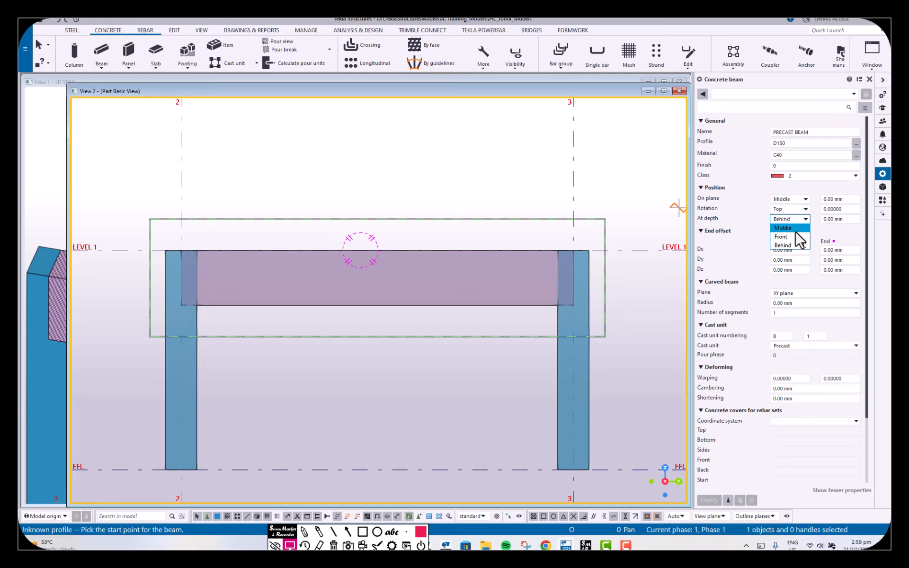
click(786, 228)
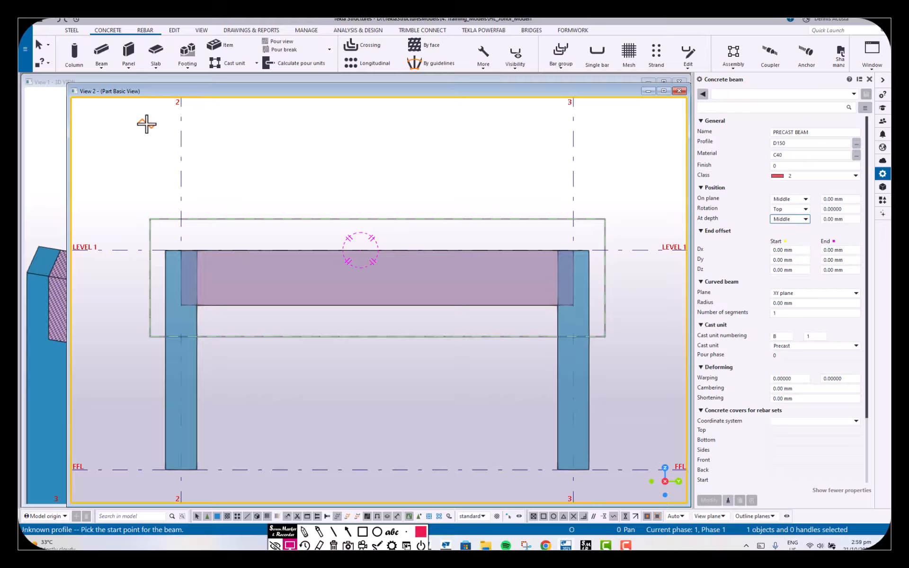
Model a two-segment beam crossing the horizontal precast beam, about 1300 mm sloping up and 900 mm vertical
click(318, 332)
click(405, 280)
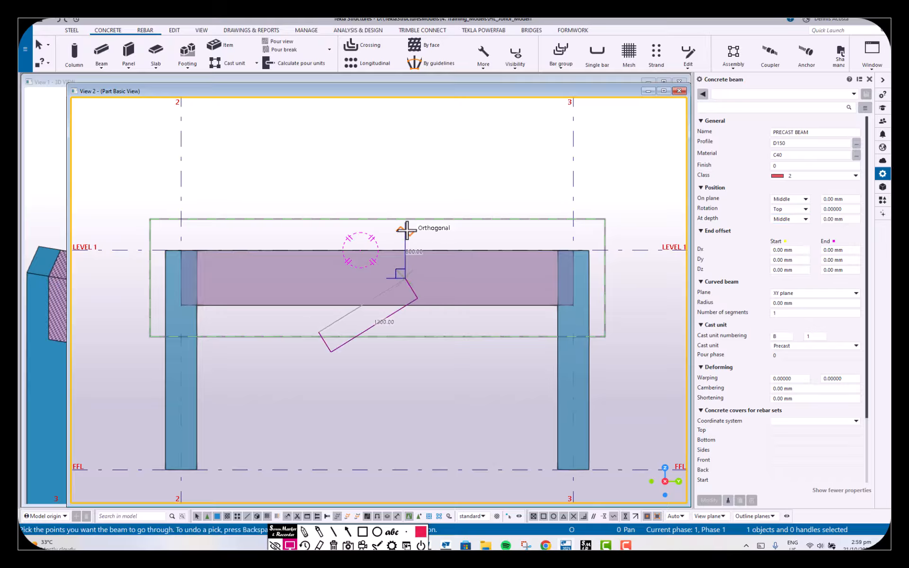
click(405, 206)
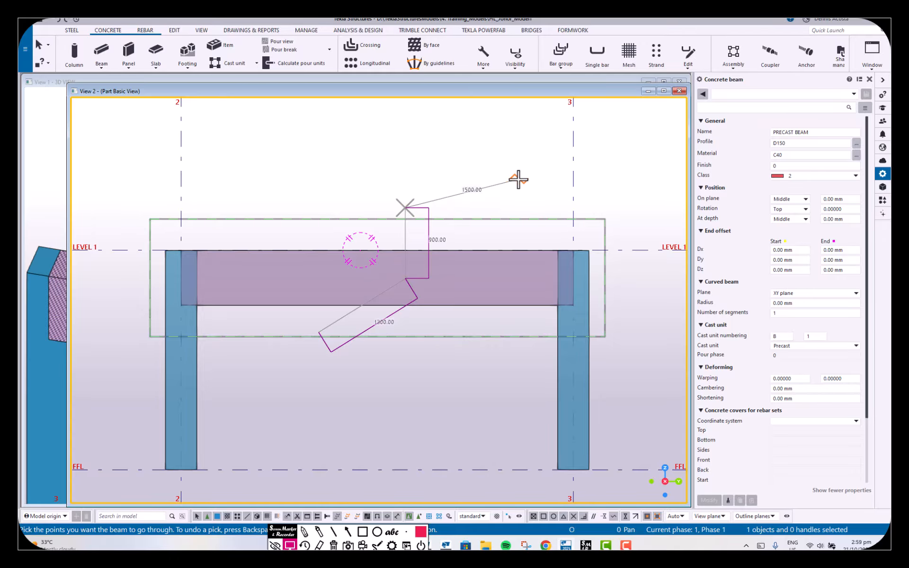
middle_click(460, 186)
middle_click(460, 187)
right_click(464, 165)
click(480, 170)
Apply a Rounding corner chamfer with a 300 mm radius at the bend of the two-segment D150 beam
scroll(425, 284, up, 3)
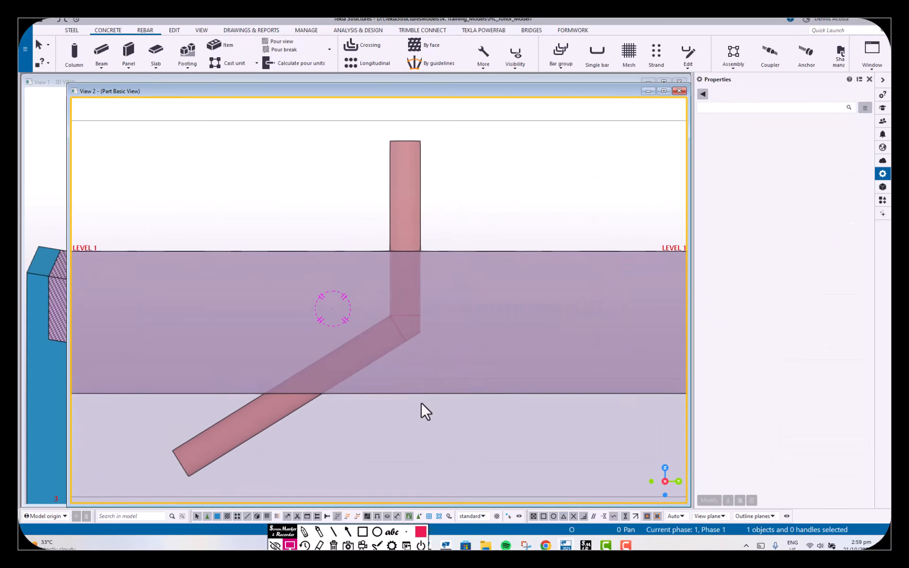
scroll(446, 364, down, 2)
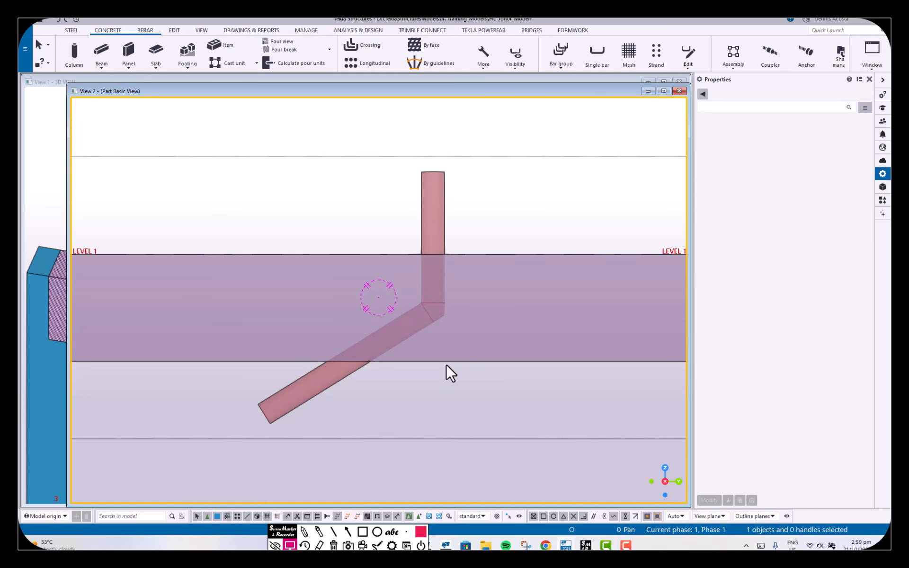
scroll(440, 312, up, 2)
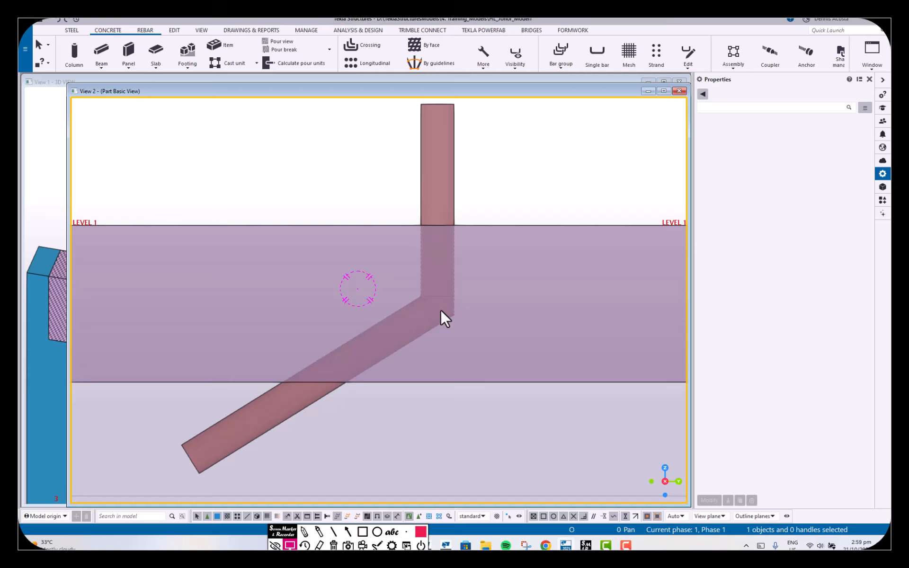
click(441, 311)
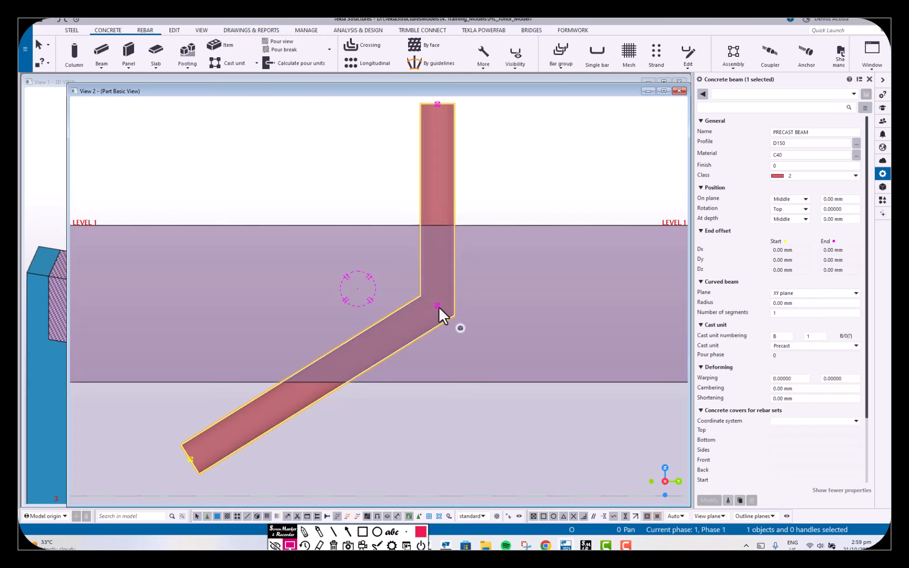
click(438, 306)
click(812, 135)
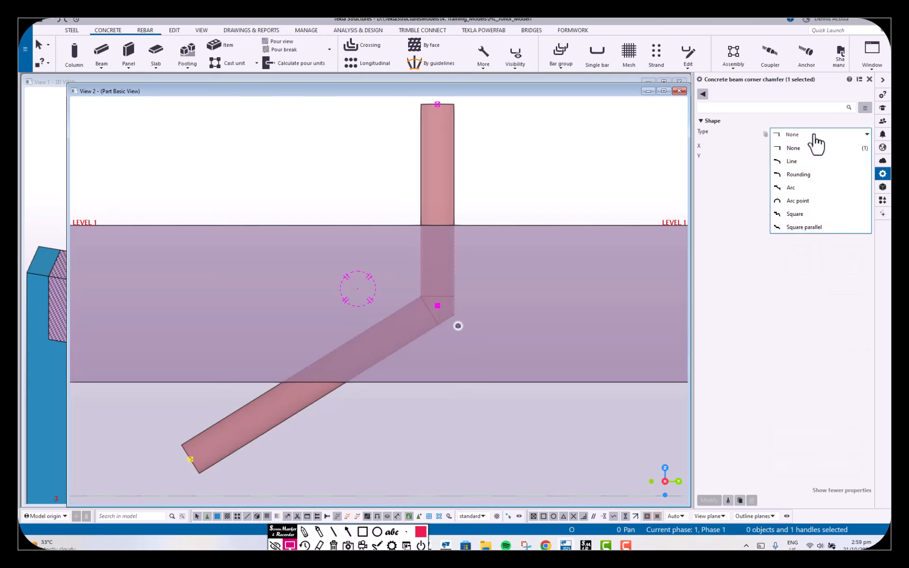
click(805, 178)
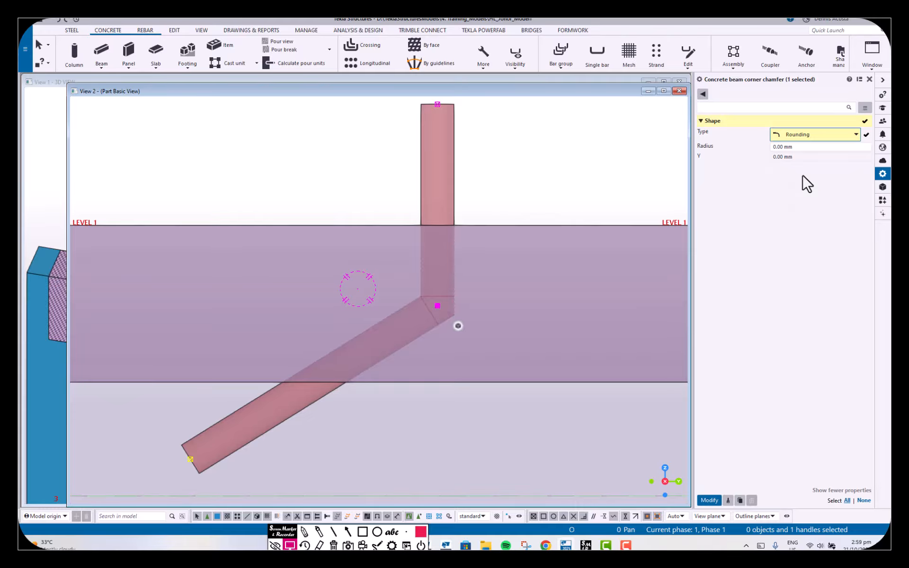
click(797, 147)
text(300)
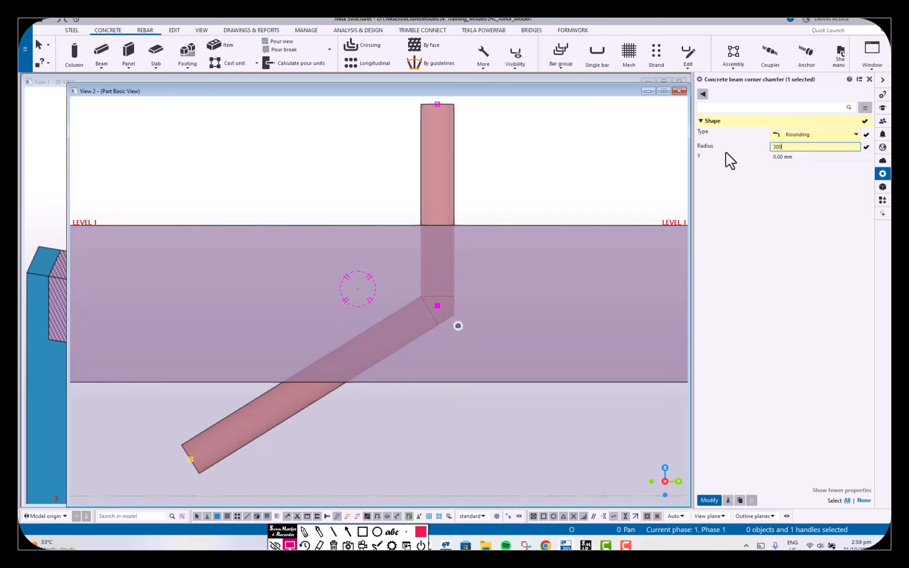
key(Return)
Set the radius of the bend's rounding chamfer to 500 mm
click(823, 147)
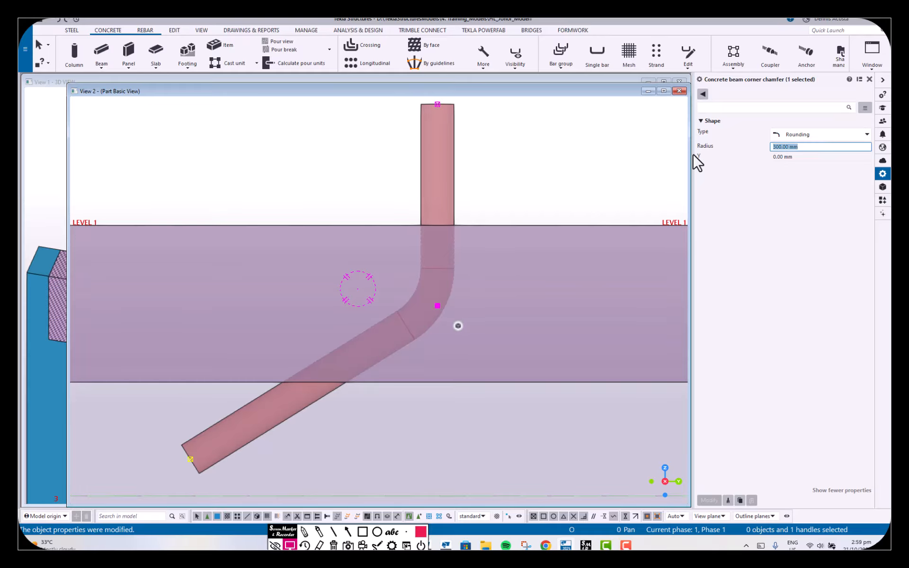
text(500)
key(Return)
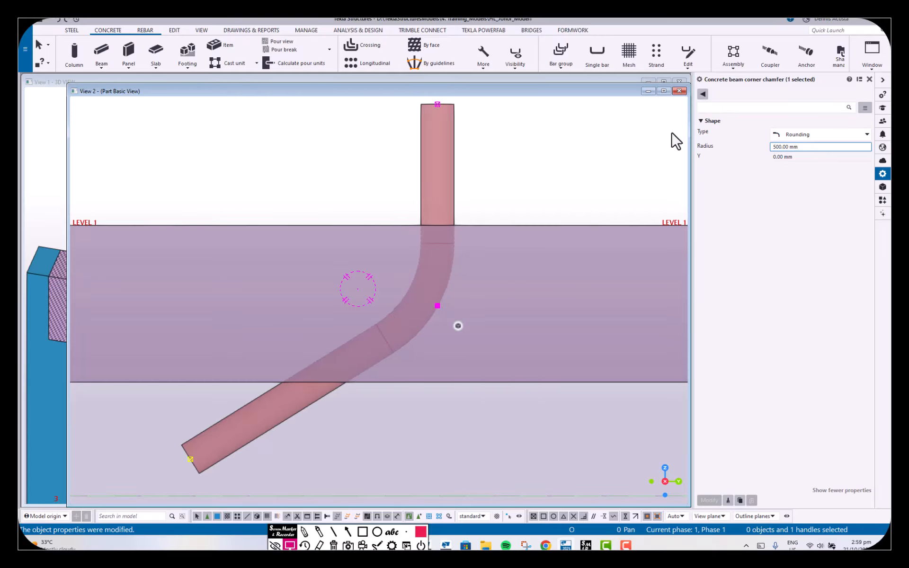
click(472, 346)
scroll(472, 347, down, 2)
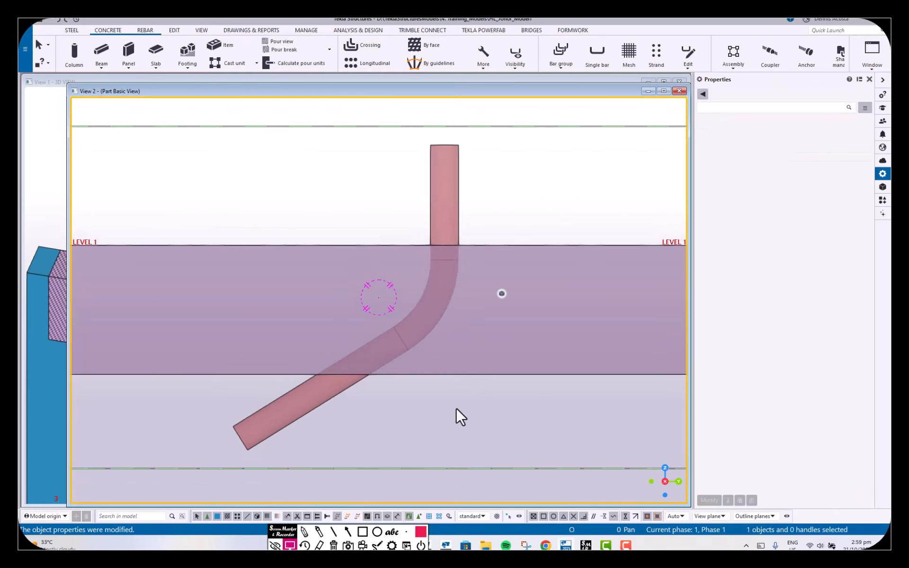
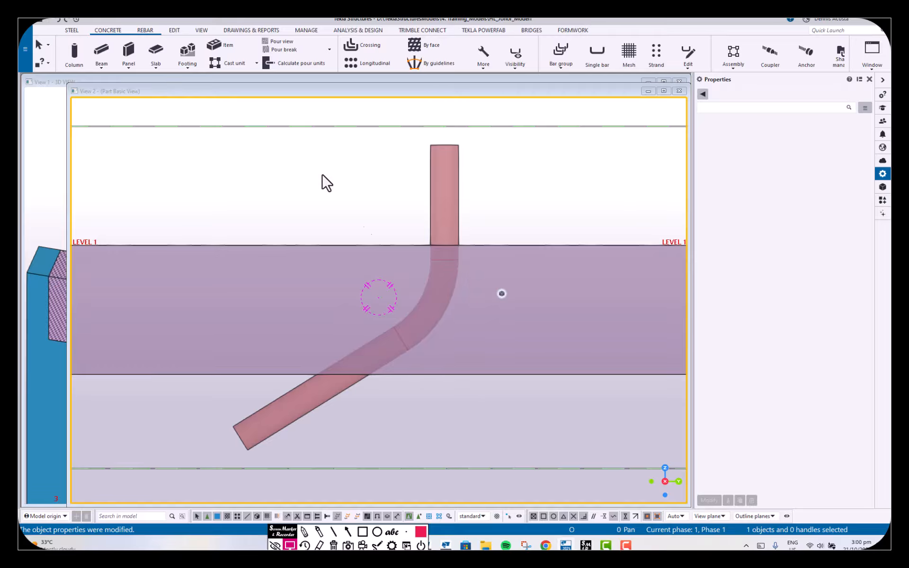
Make a part cut in the horizontal precast beam, using the bent D150 beam as the cutting part
click(174, 30)
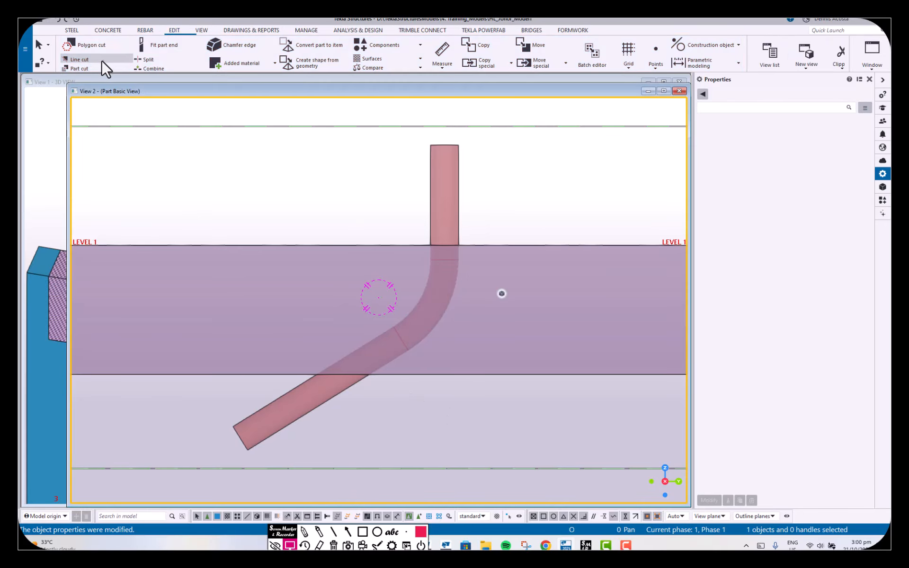
click(93, 69)
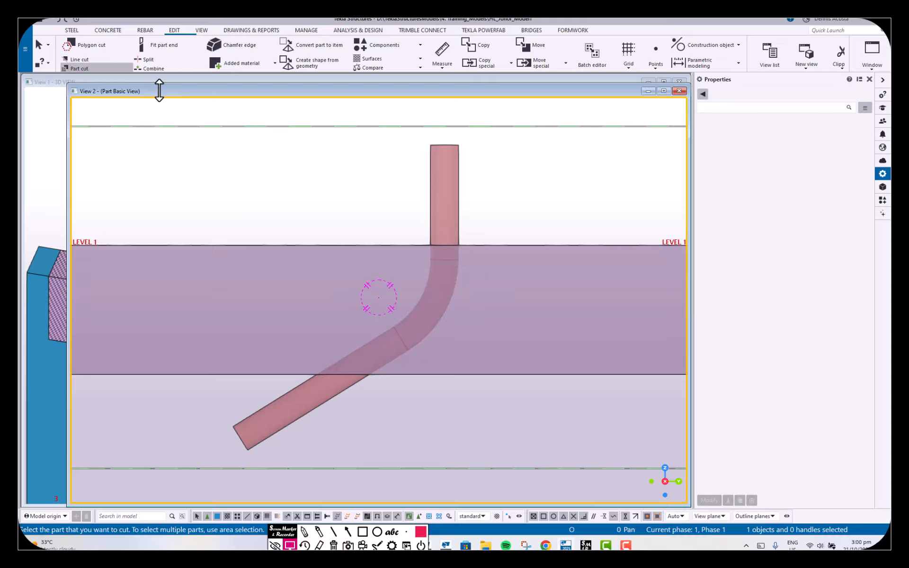
click(405, 265)
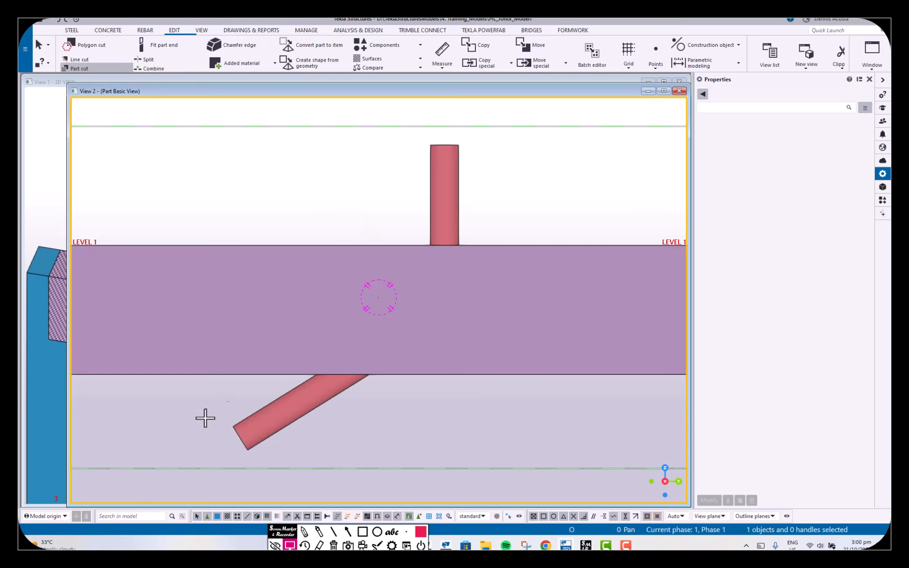
click(79, 59)
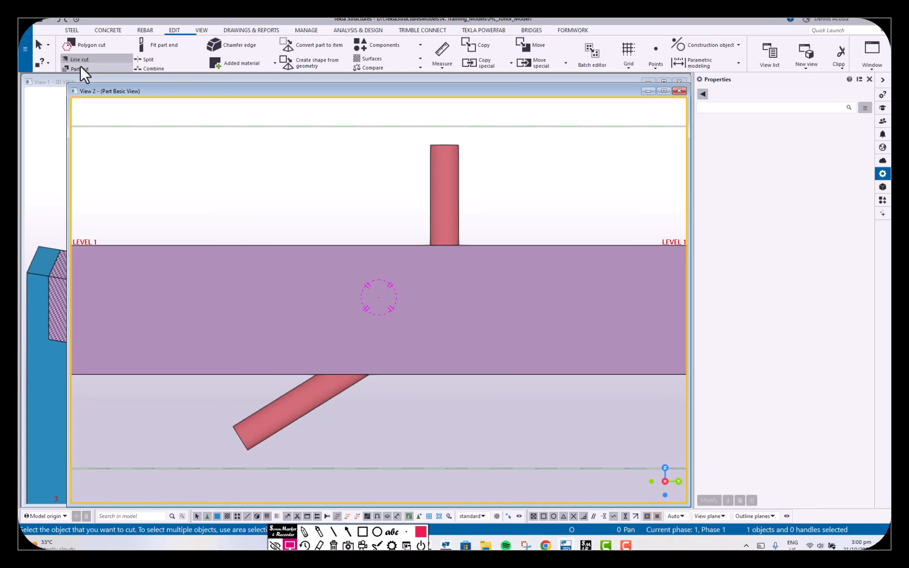
click(80, 67)
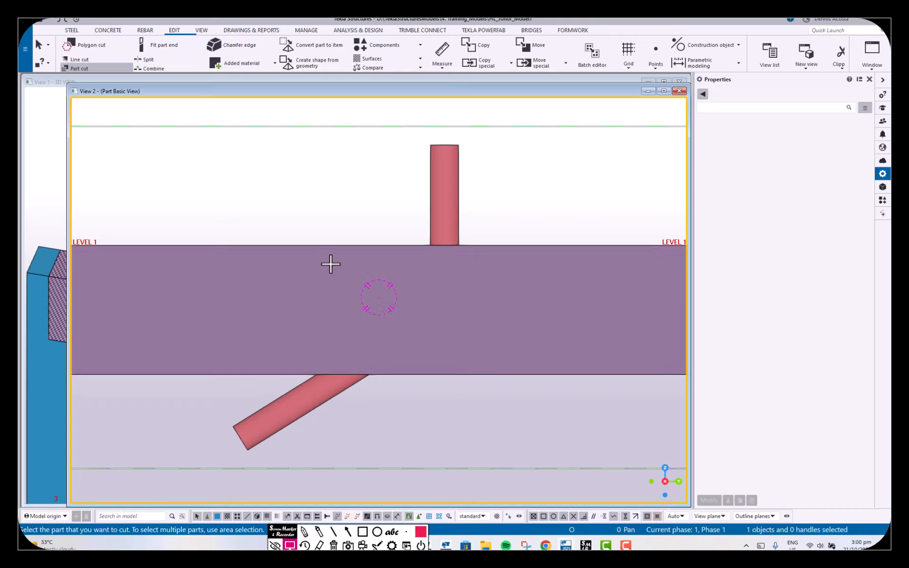
click(331, 264)
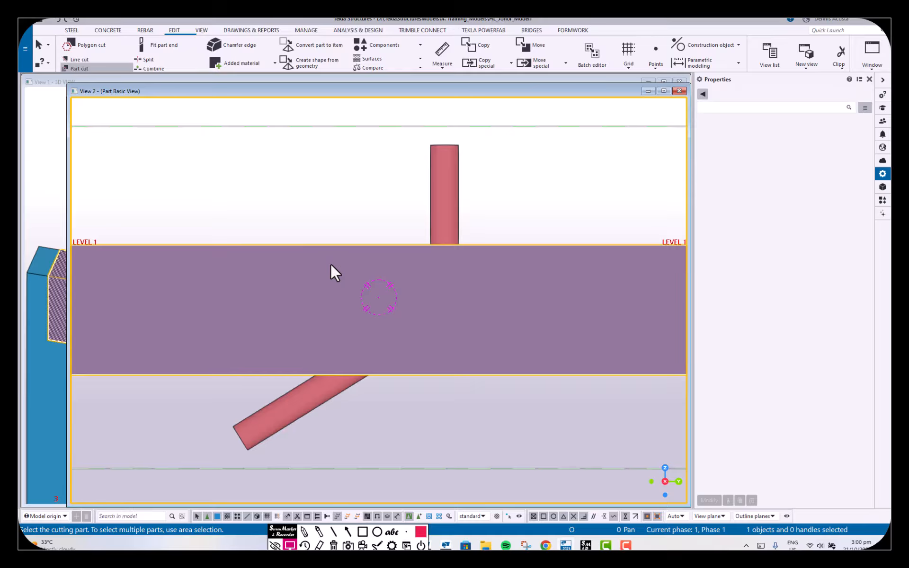
click(453, 185)
right_click(493, 194)
click(511, 199)
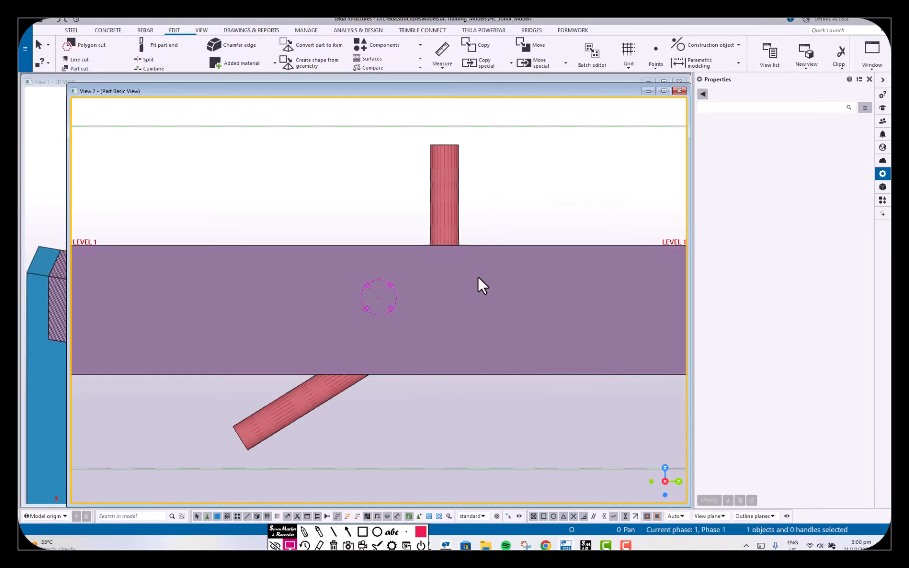
Hide the bent cutting beam and examine the curved opening through the precast beam in 3D
ctrl+middle_drag(478, 278, 441, 387)
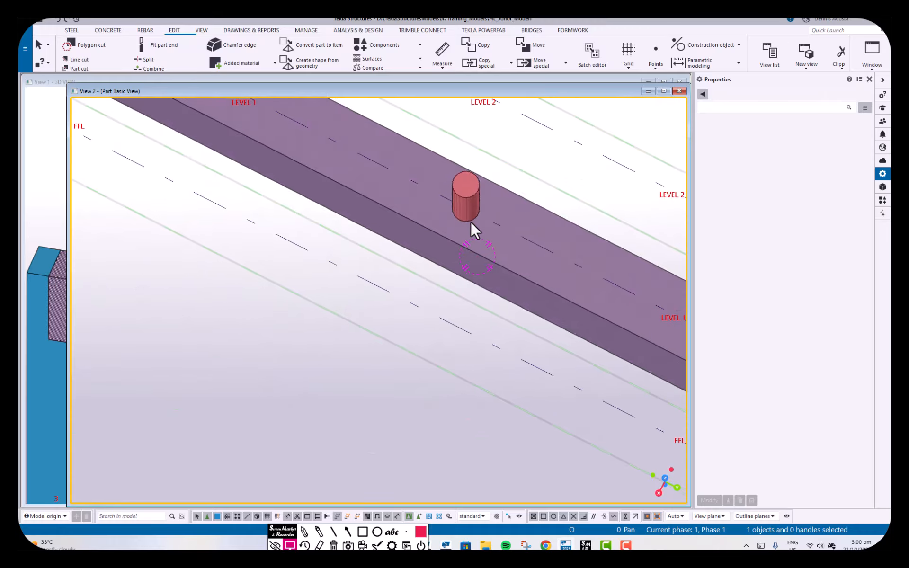
ctrl+middle_drag(470, 221, 449, 311)
scroll(459, 315, up, 5)
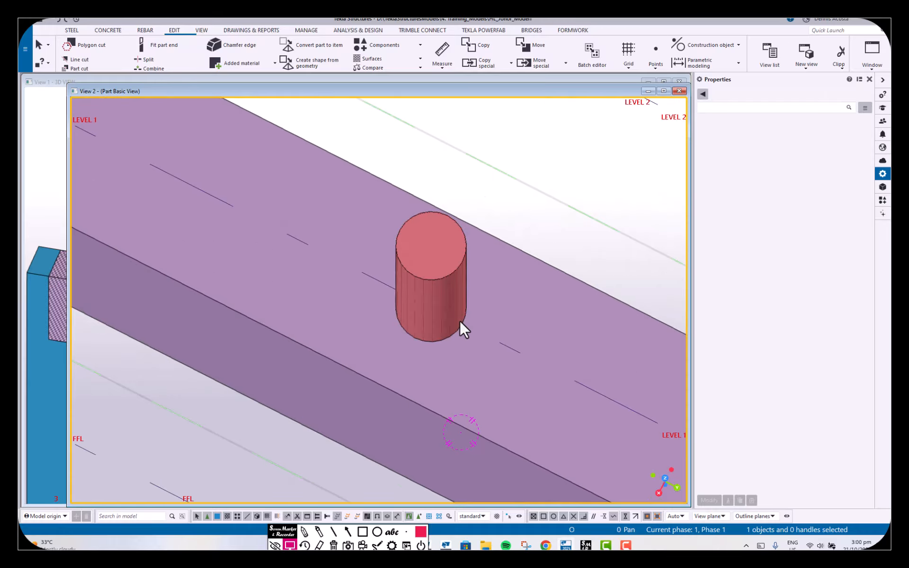
click(445, 233)
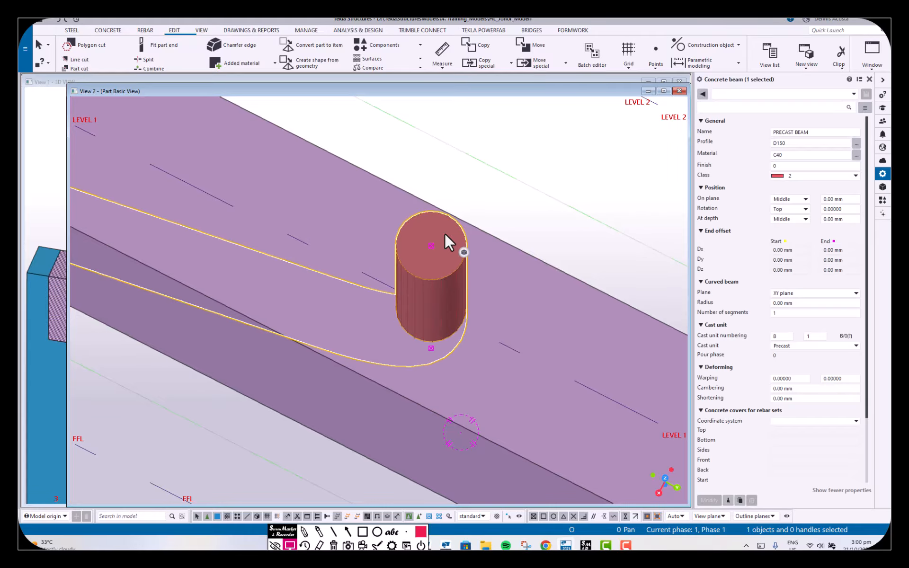
right_click(445, 234)
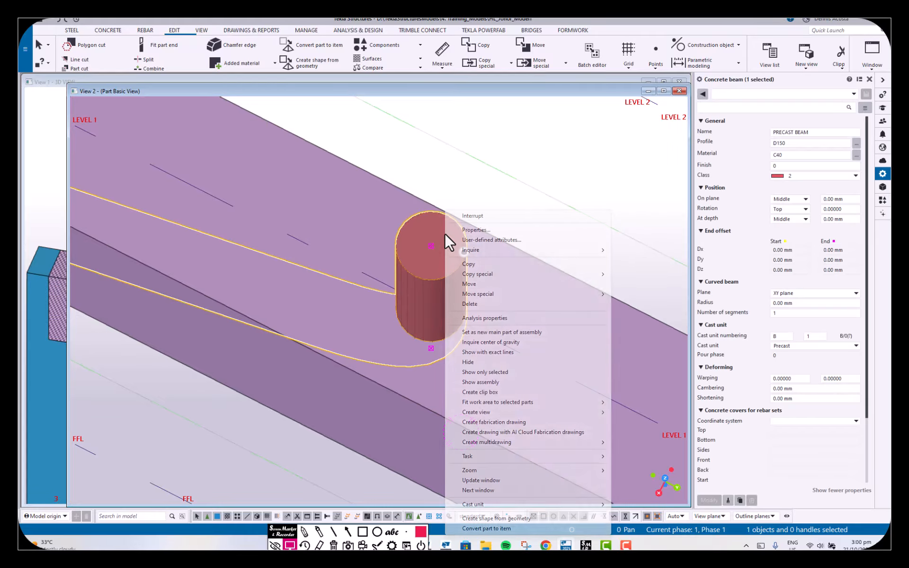
click(483, 368)
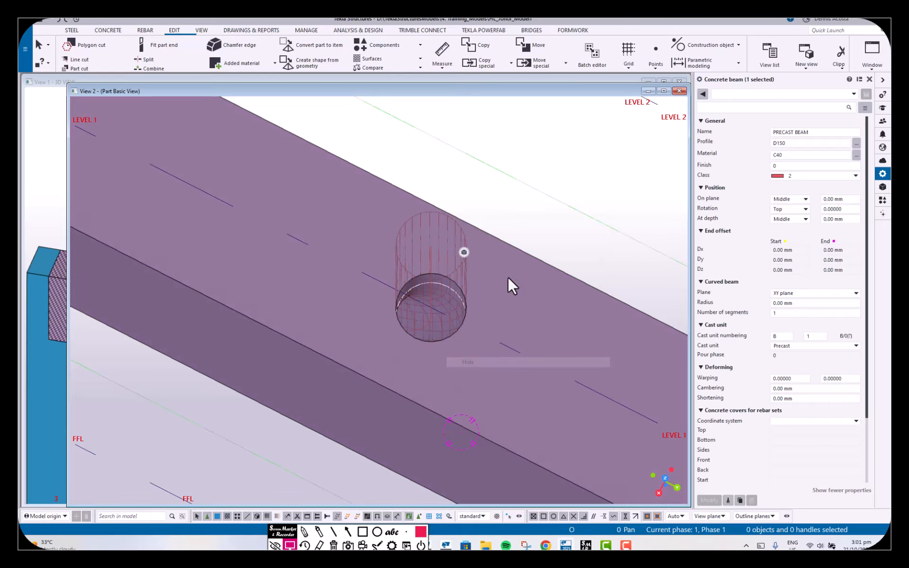
mouse_move(425, 344)
ctrl+middle_down()
mouse_move(379, 359)
mouse_move(377, 378)
mouse_move(371, 372)
mouse_move(447, 247)
mouse_move(464, 196)
mouse_move(351, 325)
mouse_move(404, 287)
mouse_move(334, 351)
ctrl+middle_up()
scroll(334, 345, up, 6)
ctrl+middle_drag(365, 310, 411, 335)
scroll(324, 345, down, 4)
scroll(334, 348, down, 4)
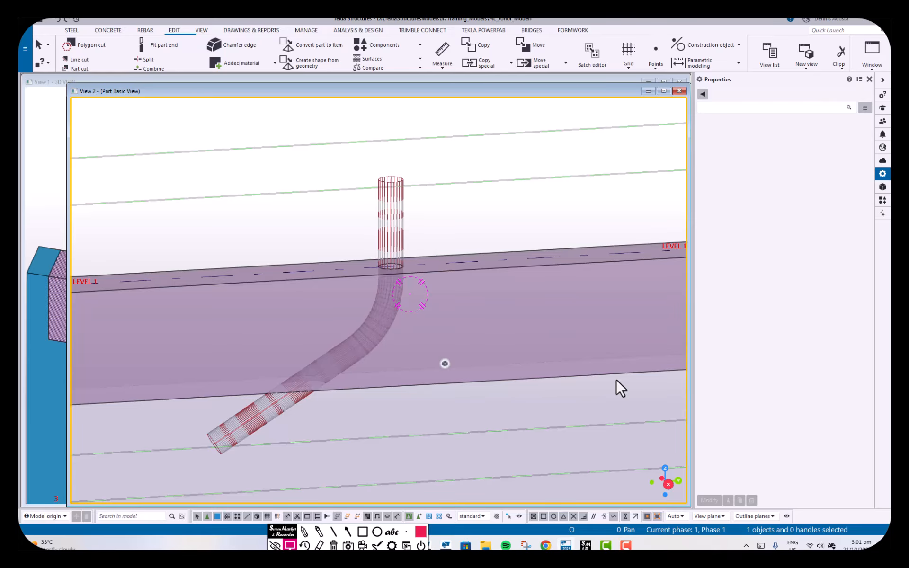
middle_drag(521, 413, 520, 397)
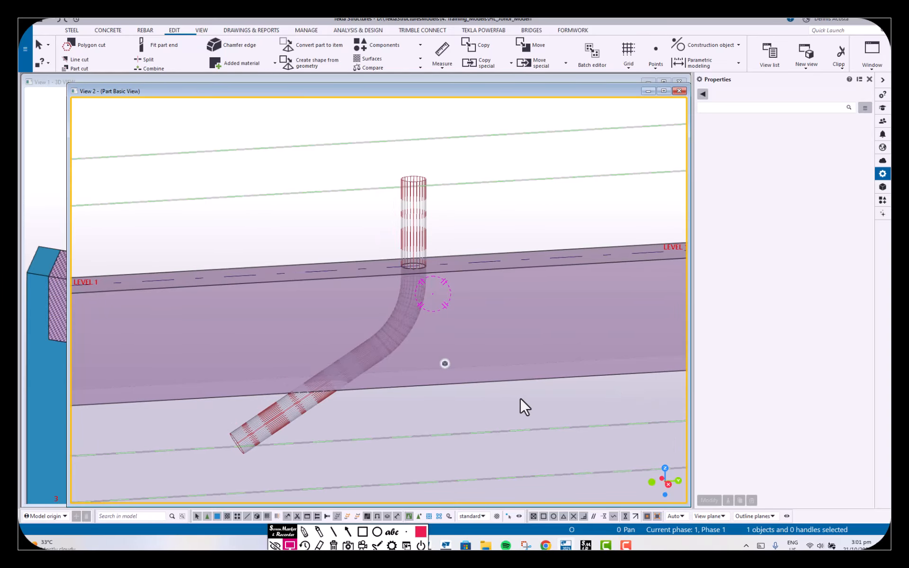
Return to the plane view, redraw it to restore the hidden bent D150 beam, and delete that beam
key(ctrl+p)
right_click(483, 251)
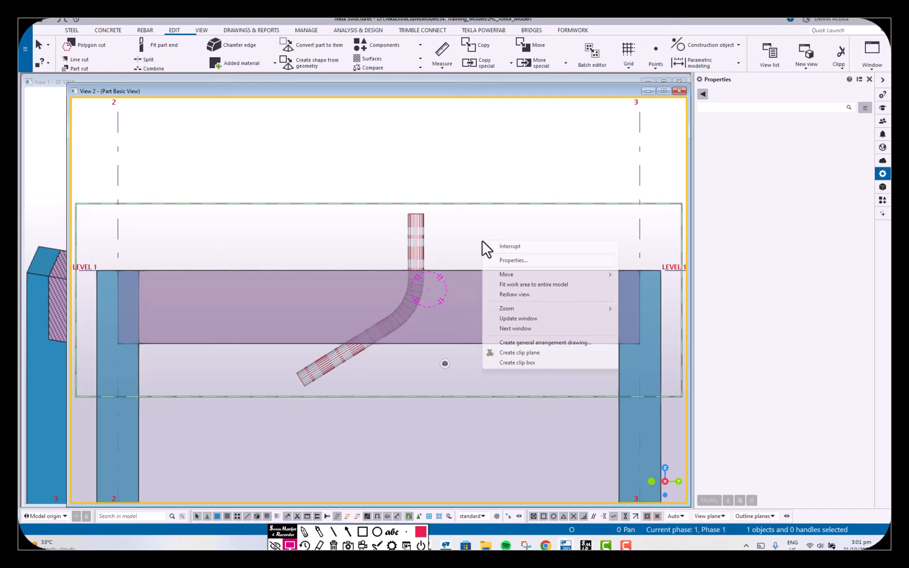
click(521, 295)
drag(223, 140, 480, 413)
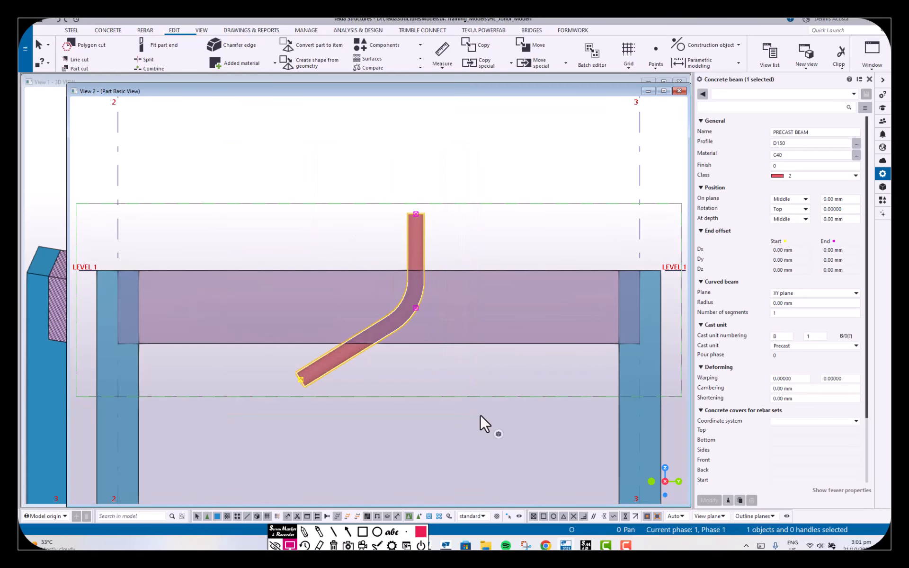
key(Delete)
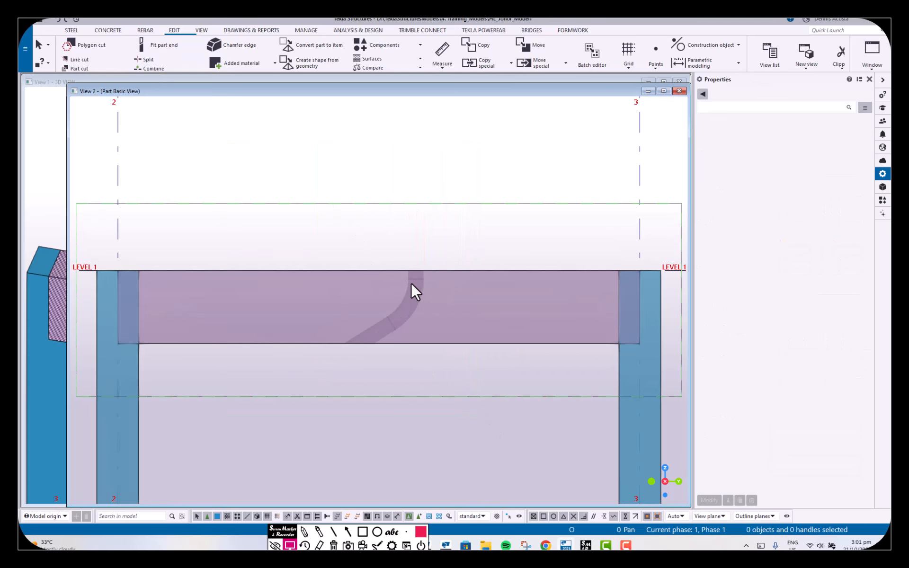
Undo the deletion of the bent D150 beam and delete it together with its cut in the precast beam
key(ctrl+z)
click(445, 275)
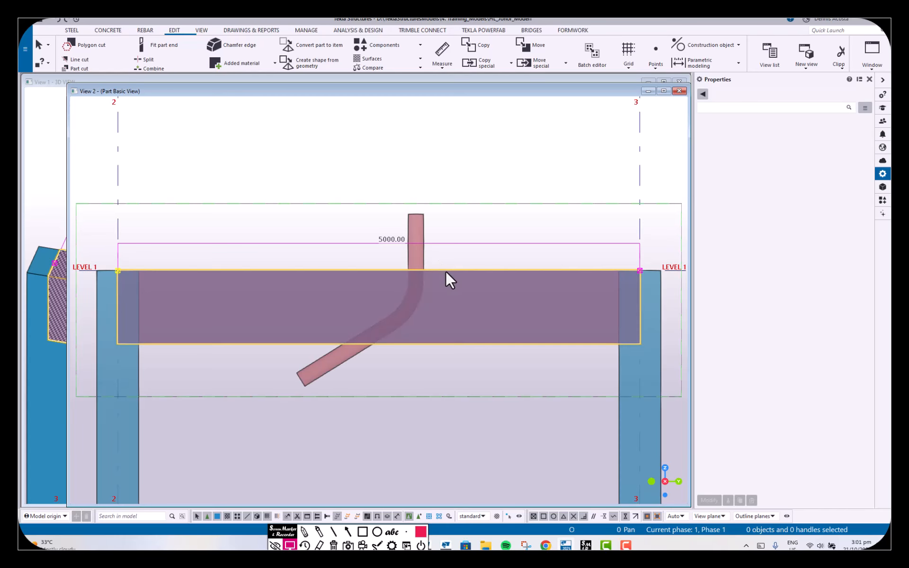
key(Delete)
key(ctrl+z)
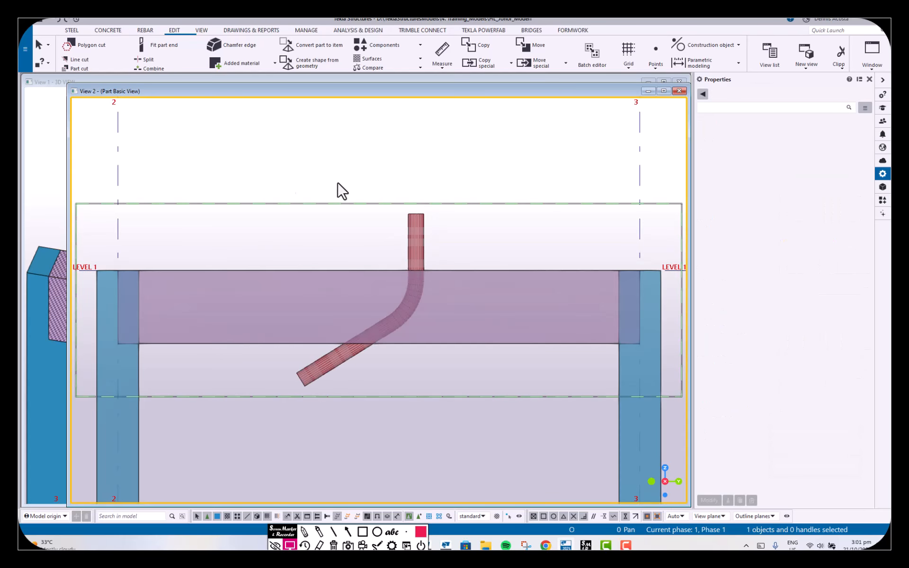
drag(209, 137, 495, 431)
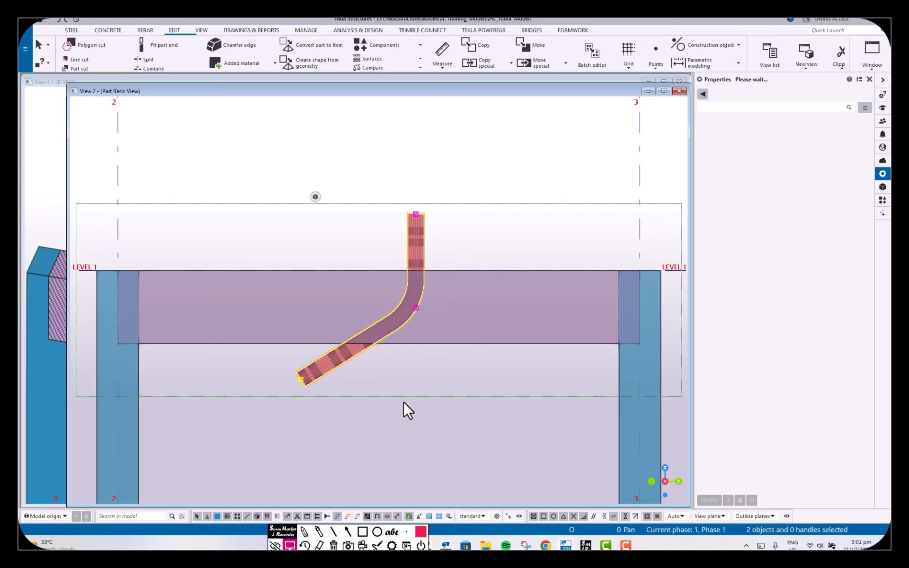
key(Delete)
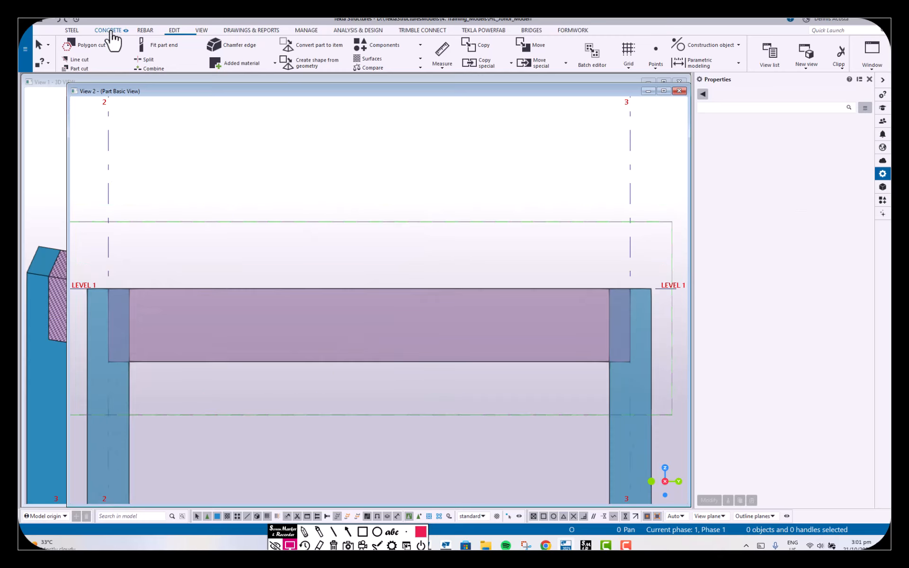
Model a D150 concrete polybeam across the precast beam, with a sloping segment of about 1200 mm and a vertical segment of about 750 mm
click(109, 30)
click(101, 64)
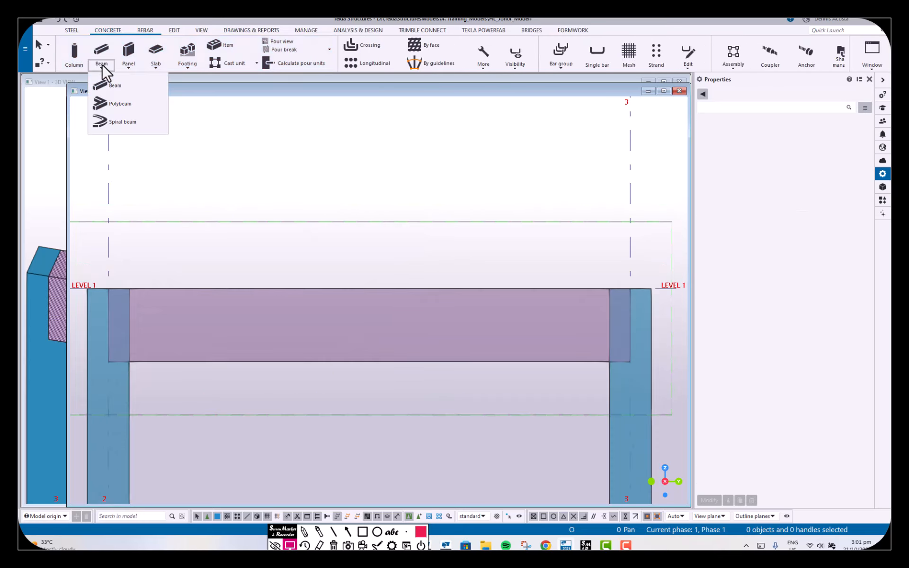
click(110, 102)
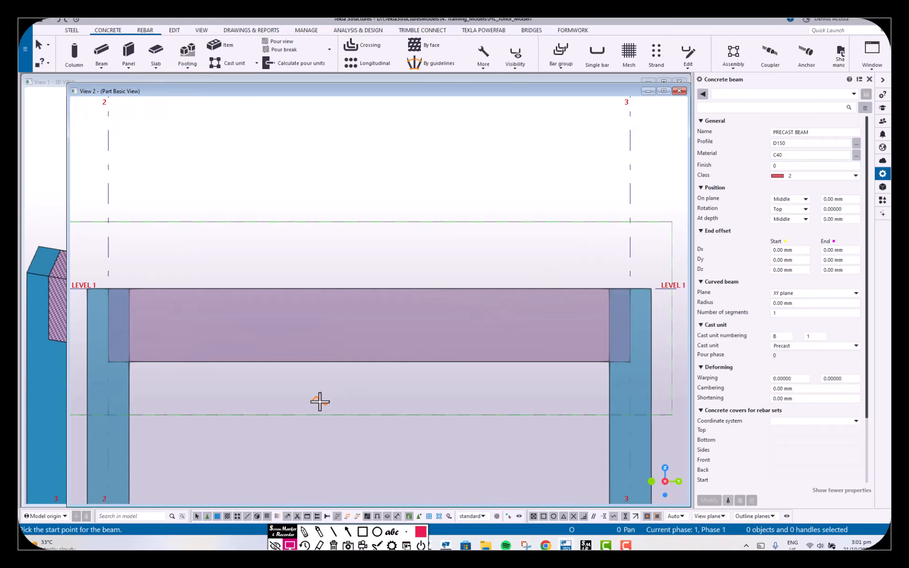
click(297, 395)
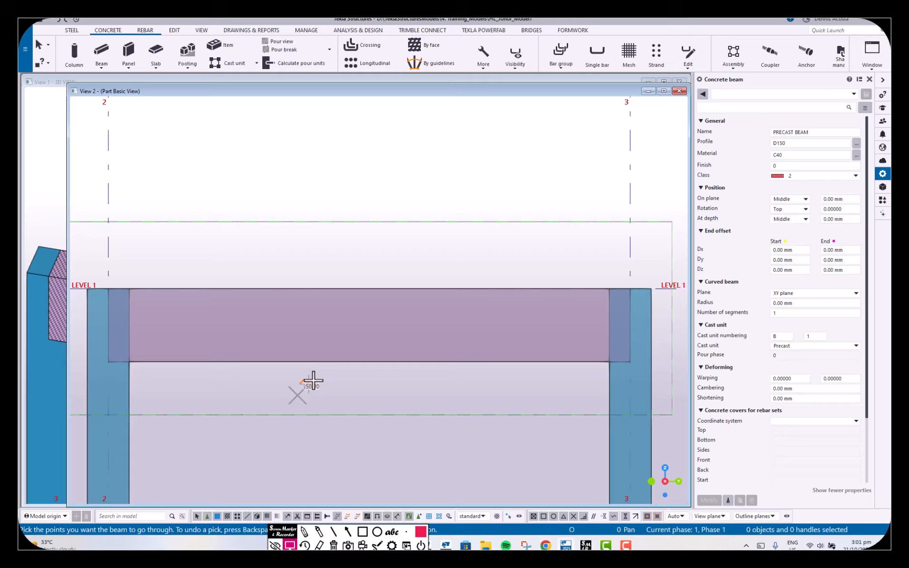
click(403, 326)
click(402, 249)
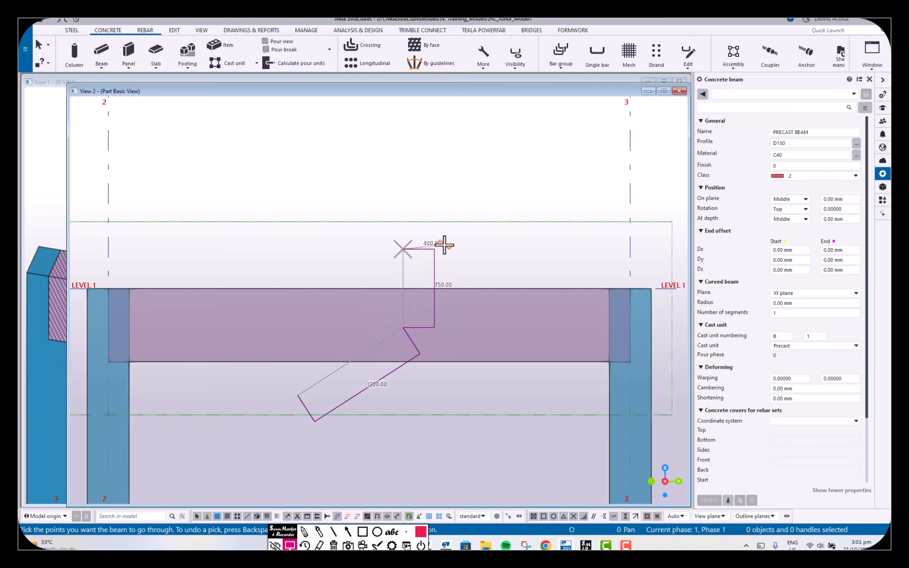
middle_click(444, 246)
right_click(444, 245)
click(462, 247)
Apply a rounding corner chamfer with a 400 mm radius at the D150 polybeam's bend
scroll(394, 348, up, 5)
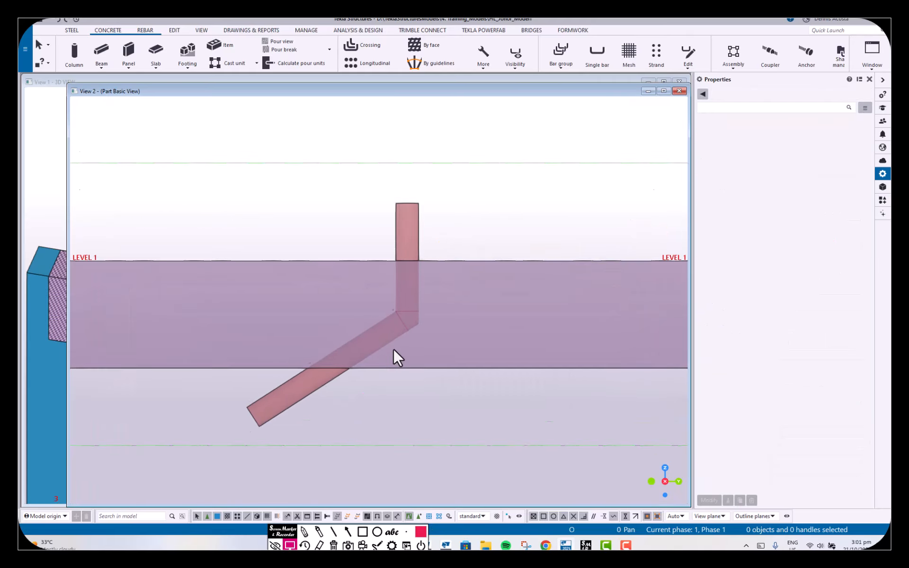
click(416, 321)
click(409, 315)
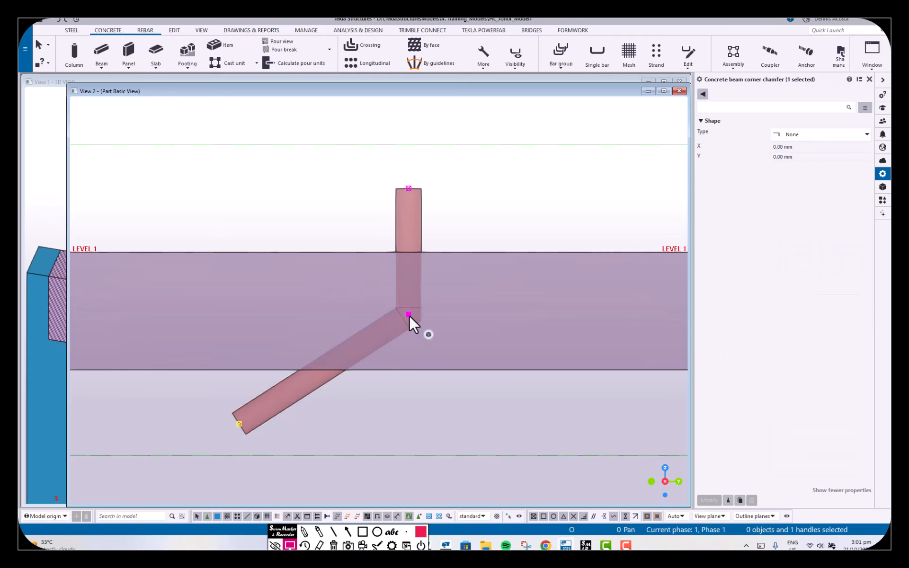
click(792, 135)
click(793, 152)
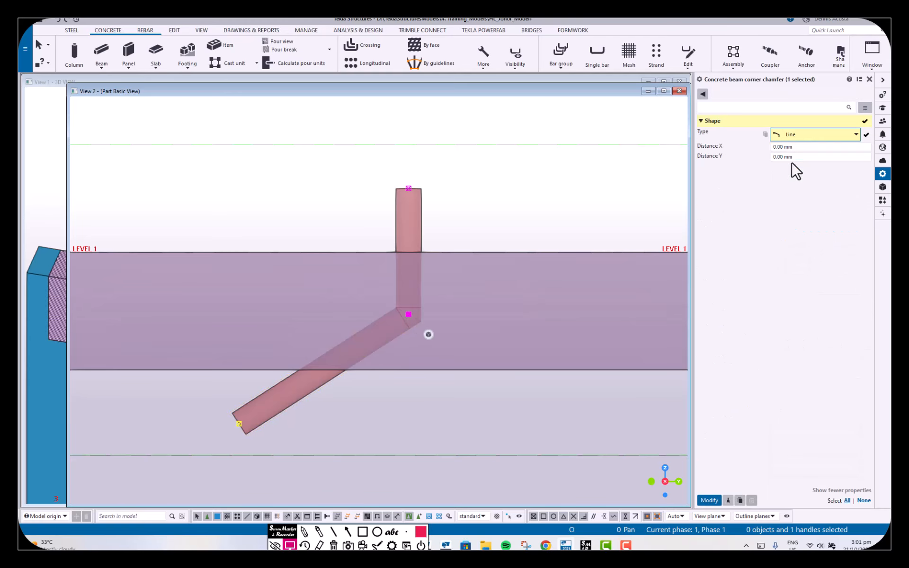
click(795, 135)
click(796, 163)
click(797, 147)
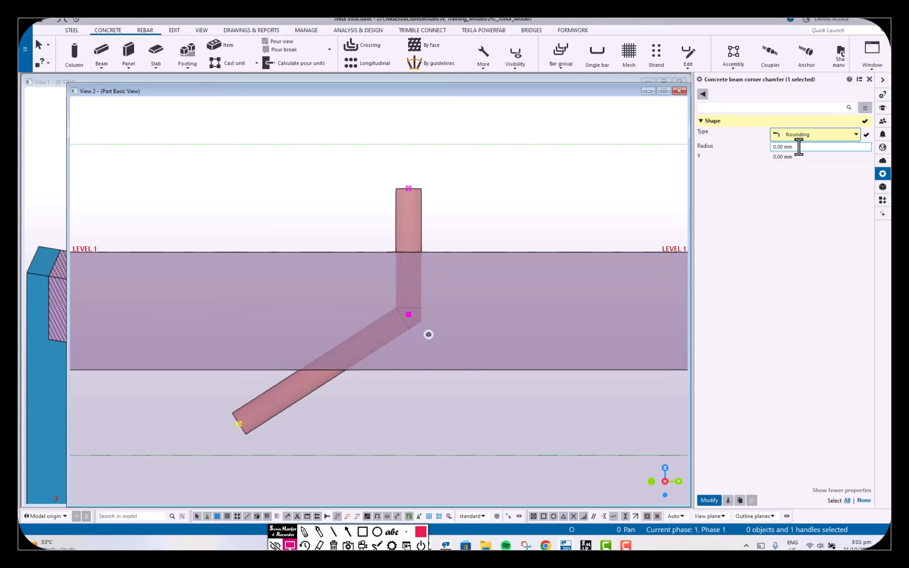
text(400)
key(Return)
click(493, 204)
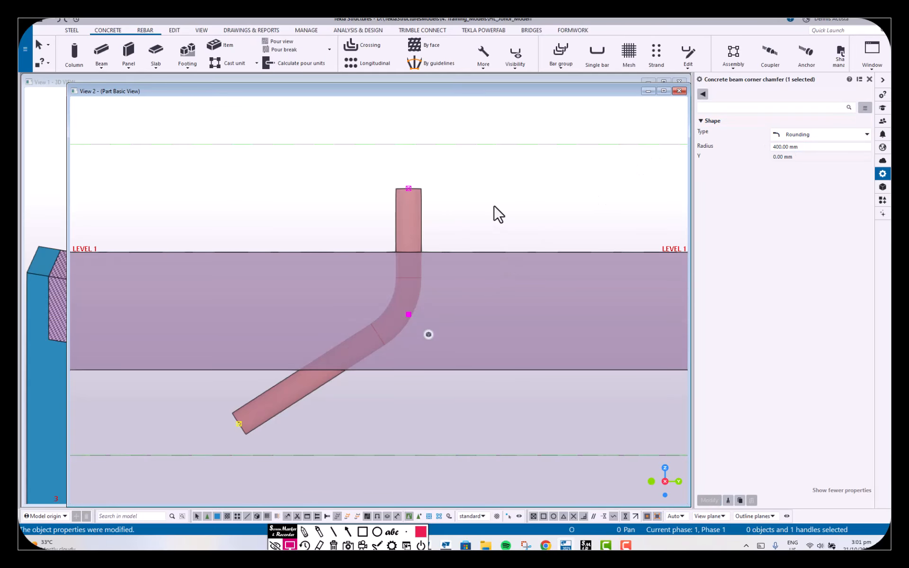
Render the parts opaque and part-cut the horizontal precast beam, using the bent D150 beam as the cutting part
key(ctrl+4)
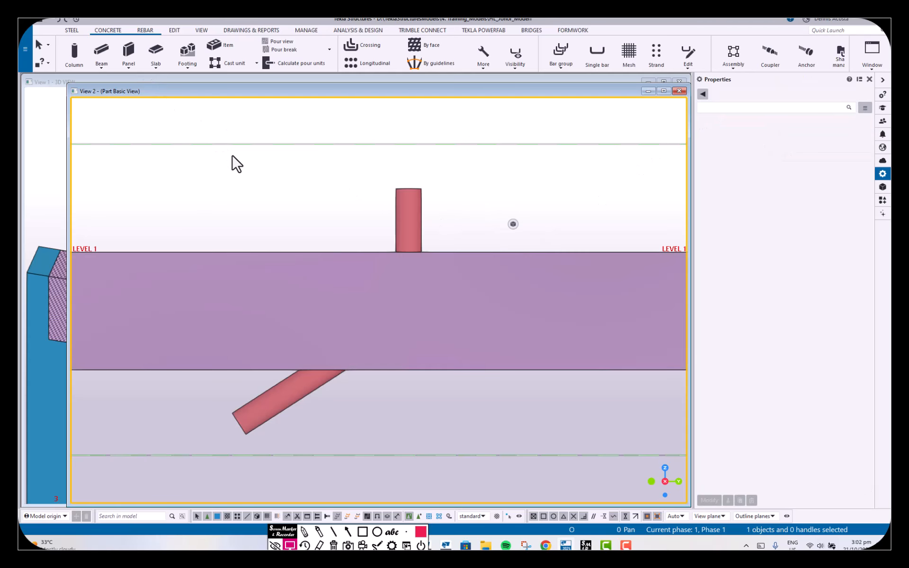
click(176, 31)
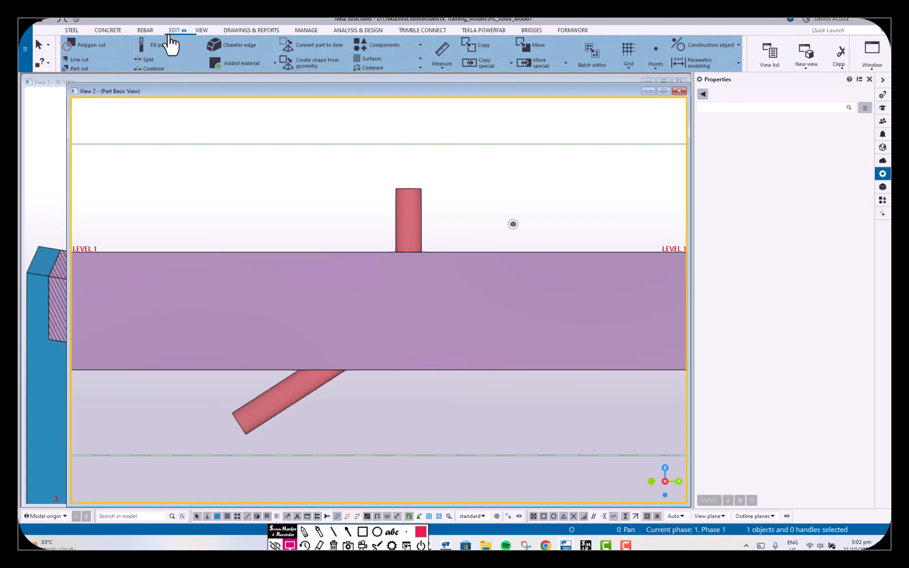
click(97, 68)
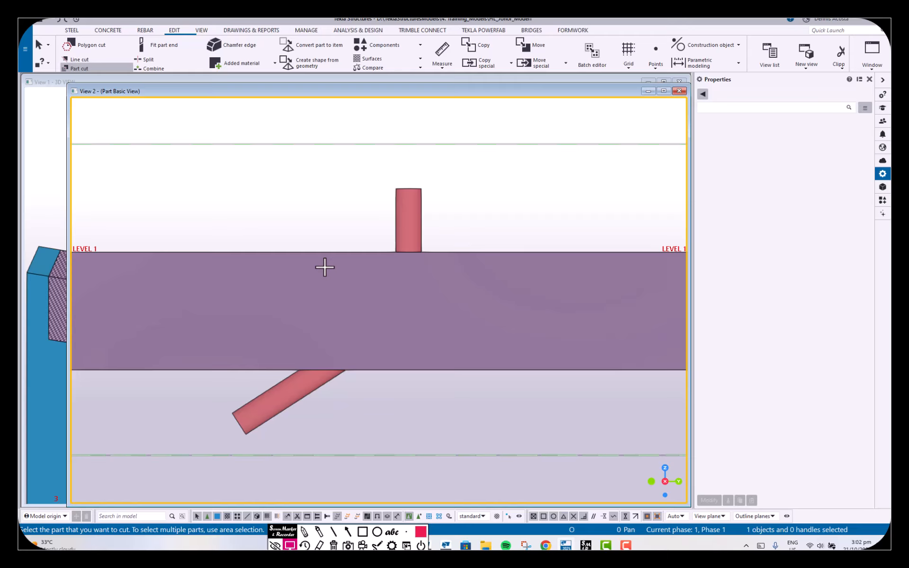
click(324, 267)
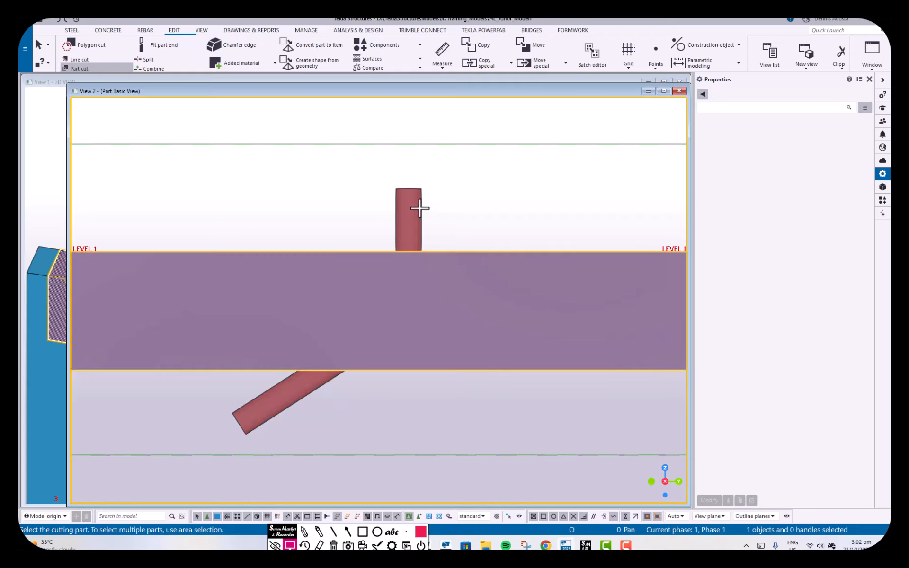
click(419, 207)
right_click(454, 187)
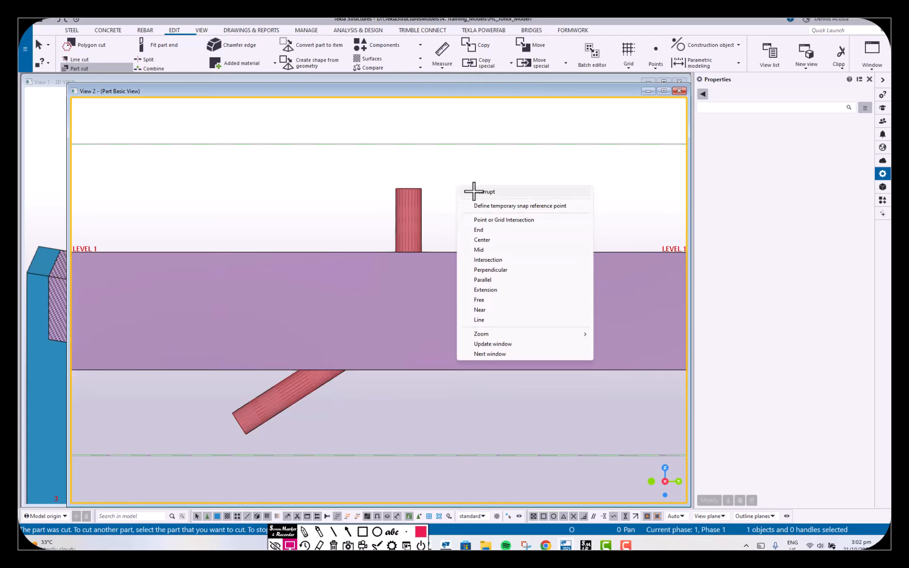
click(473, 189)
Hide the cut object and the bent D150 beam, and examine the curved opening through the precast beam
ctrl+middle_drag(440, 211, 416, 169)
click(419, 169)
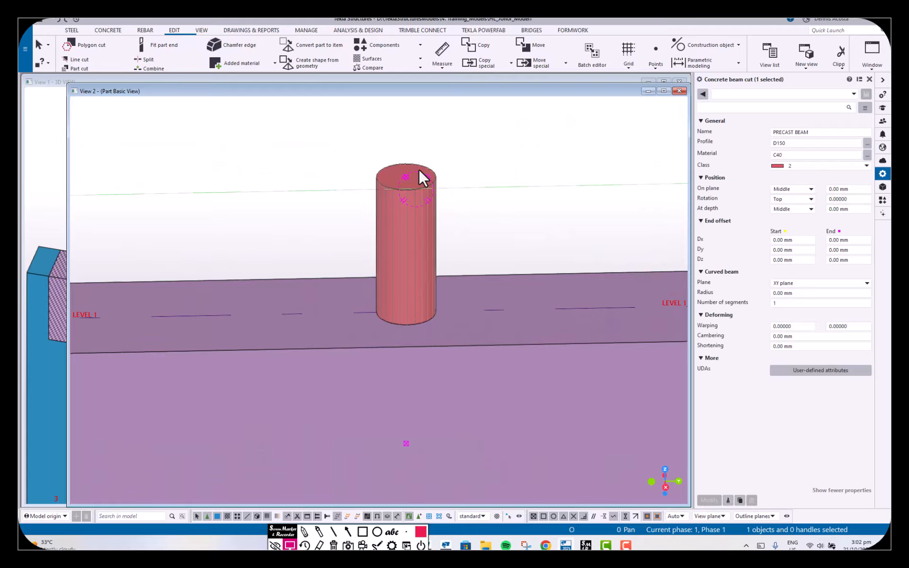
right_click(419, 169)
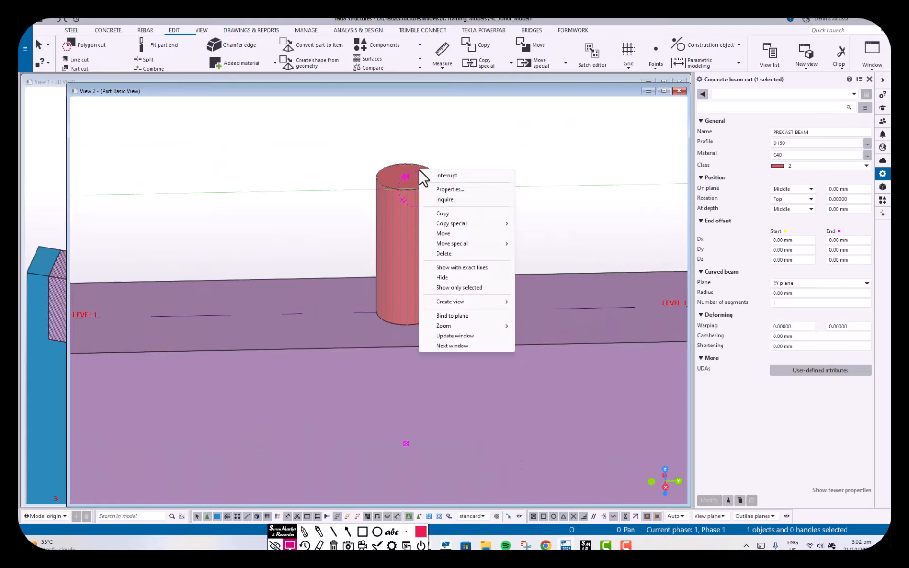
click(447, 278)
click(437, 230)
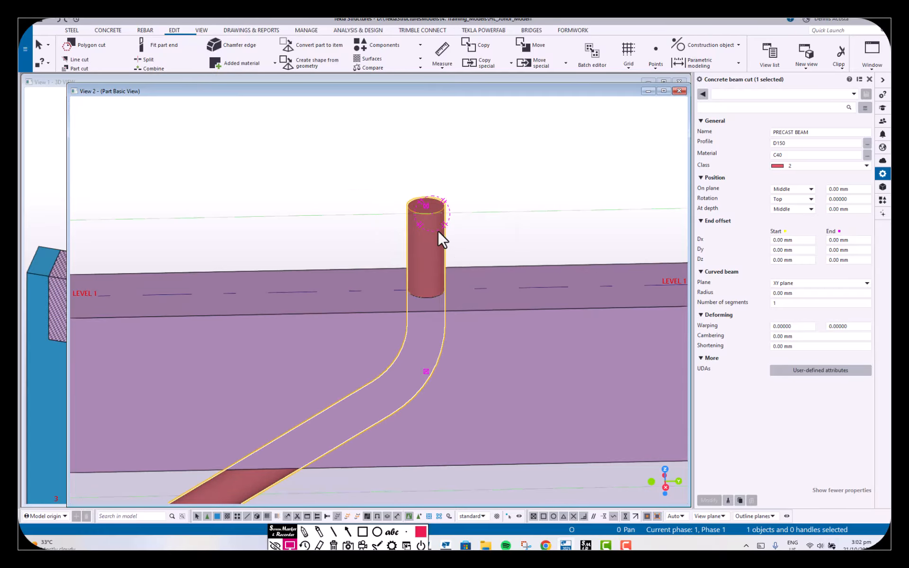
right_click(438, 230)
click(464, 362)
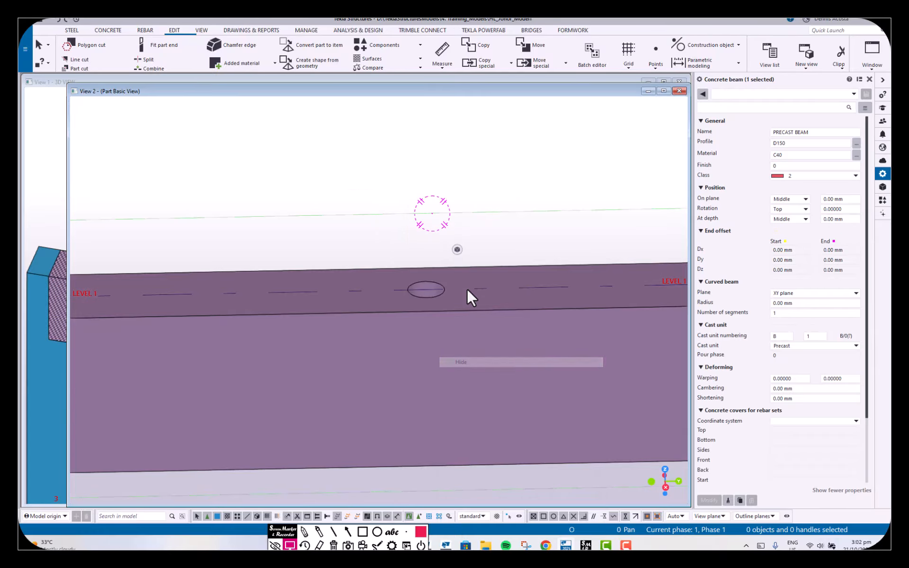
mouse_move(466, 298)
ctrl+middle_down()
mouse_move(477, 204)
mouse_move(449, 284)
mouse_move(435, 262)
mouse_move(414, 306)
mouse_move(431, 347)
mouse_move(461, 300)
ctrl+middle_up()
click(524, 146)
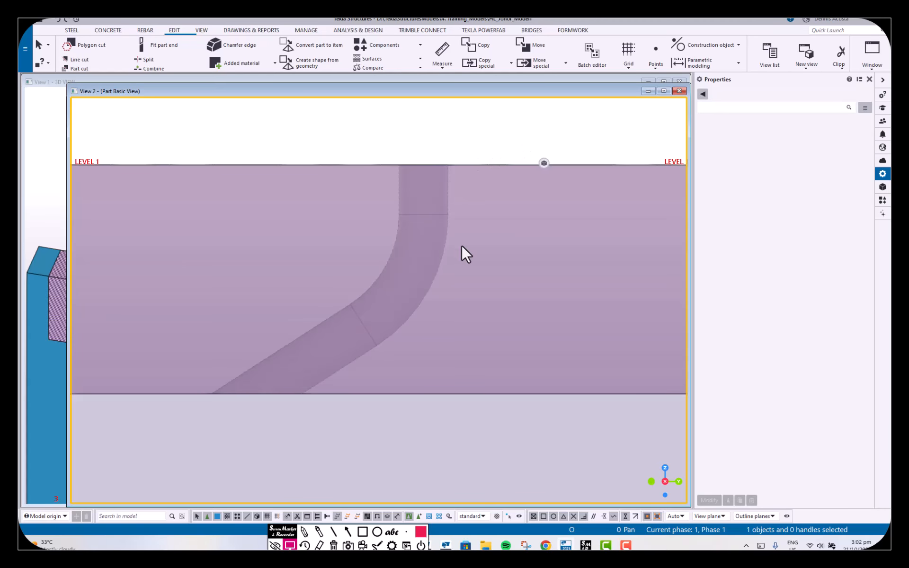
Redraw the view to restore the hidden parts, and show cuts and added material and fittings, both in the model and in components
right_click(468, 146)
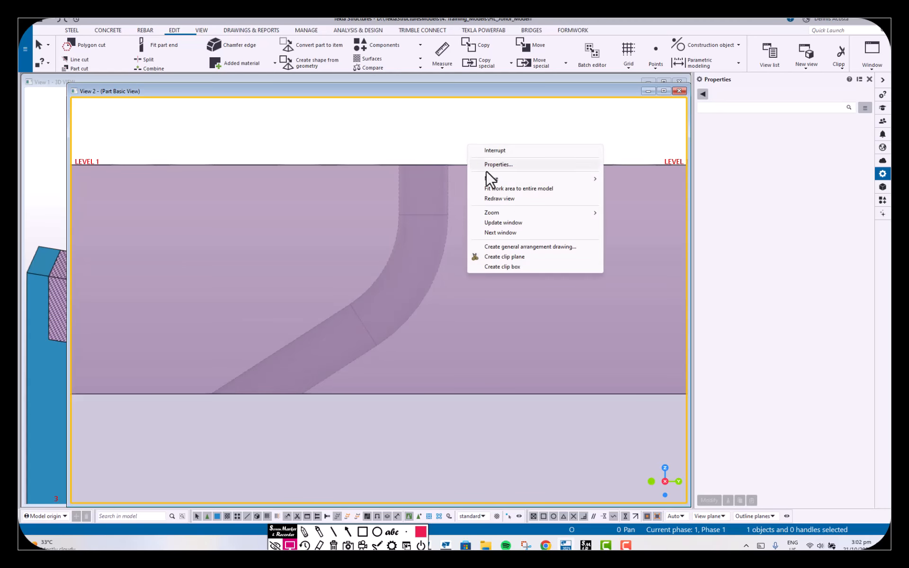
click(495, 190)
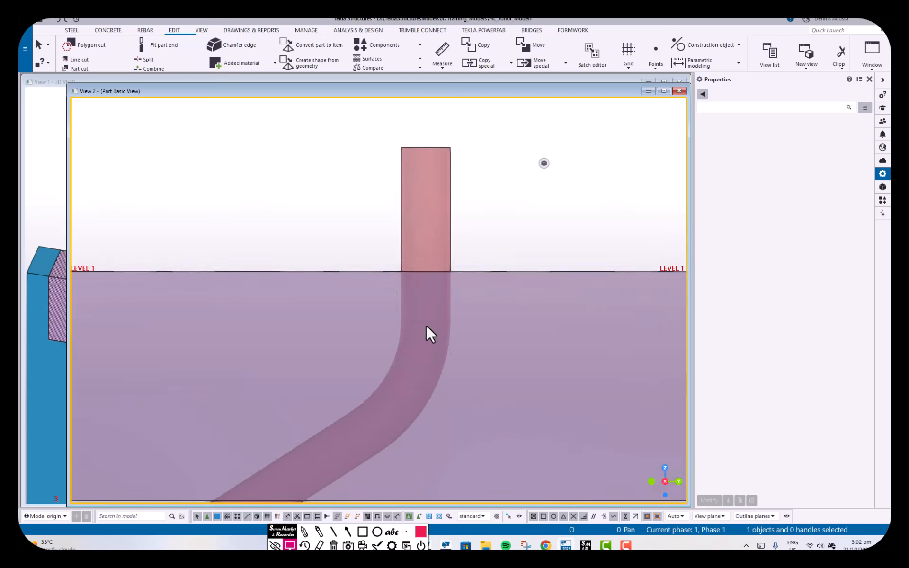
double_click(489, 225)
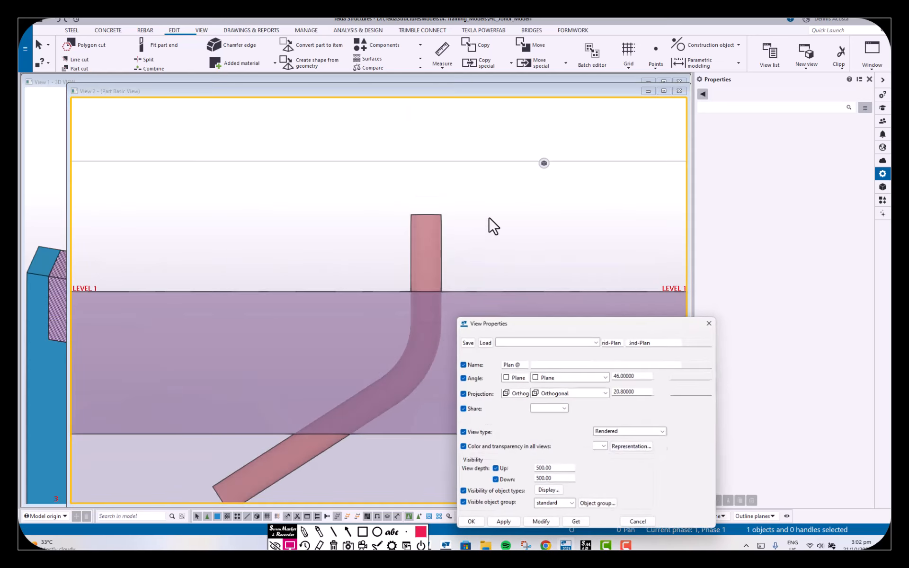
click(548, 463)
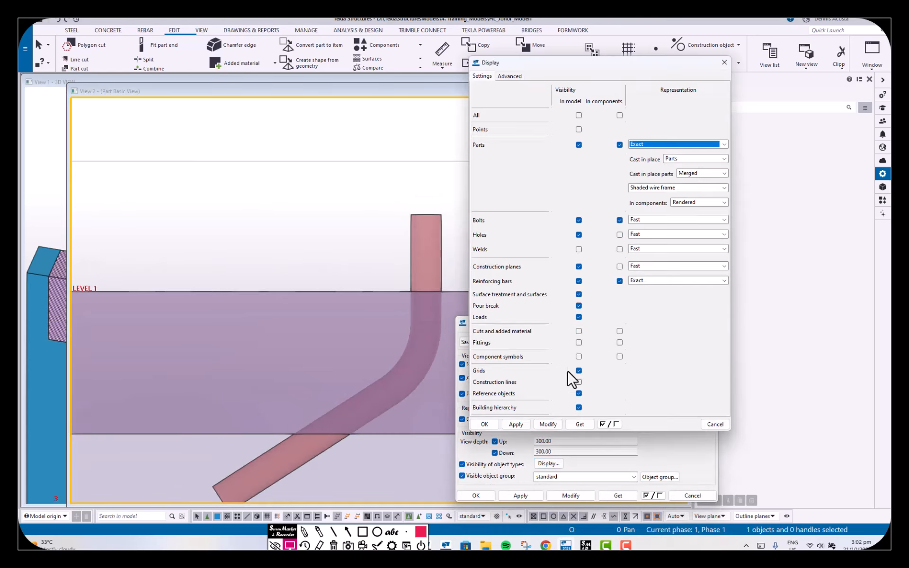
click(579, 331)
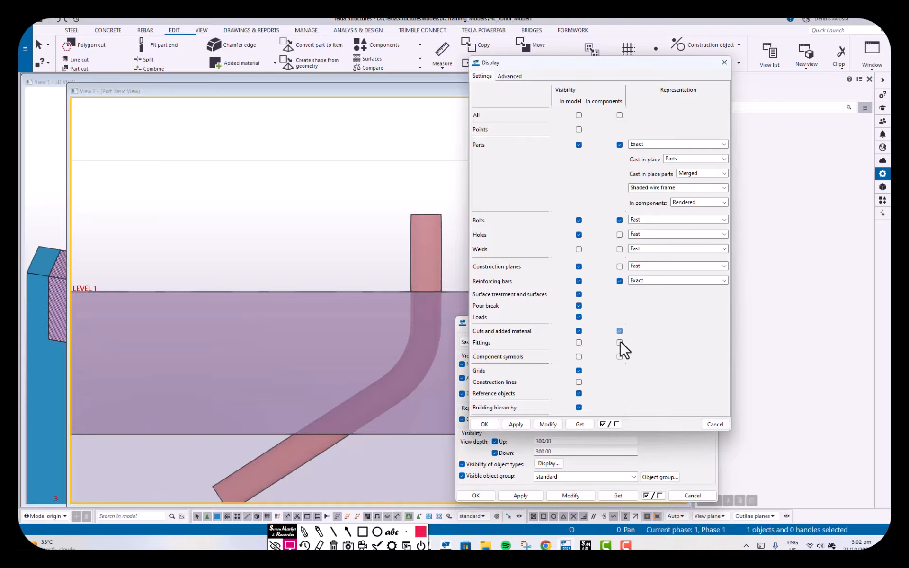
click(620, 343)
click(578, 343)
click(549, 423)
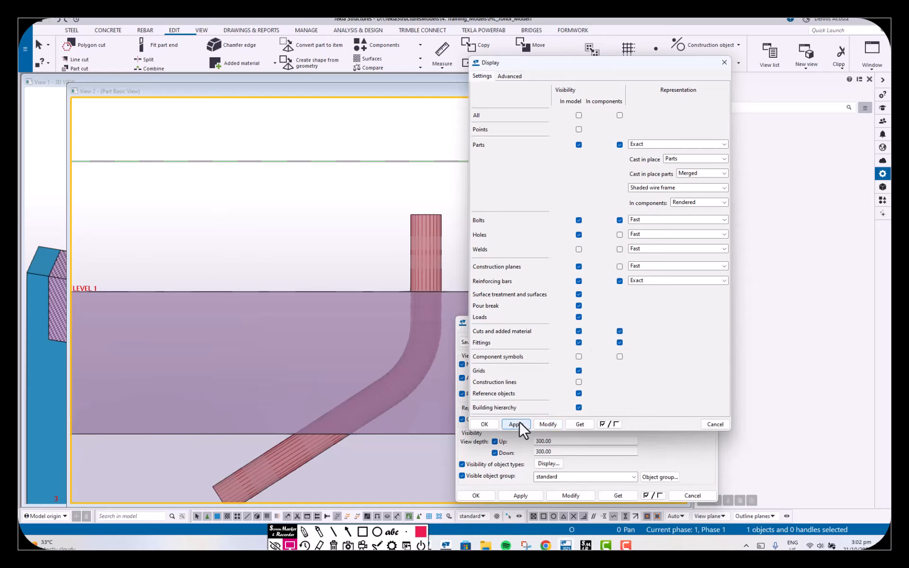
click(484, 424)
click(476, 495)
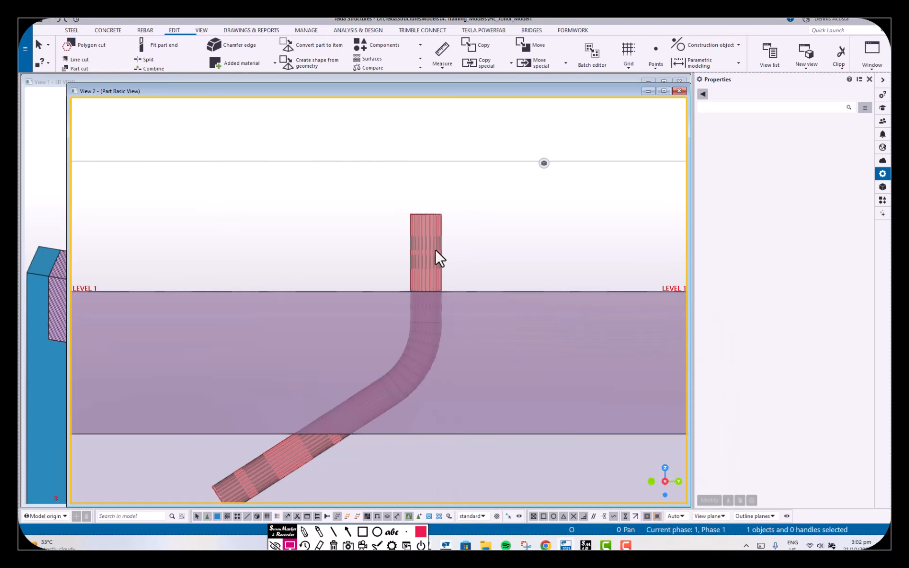
Hide the bent D150 beam in the 3D view while keeping its cut outline displayed
mouse_move(458, 254)
ctrl+middle_down()
mouse_move(467, 271)
mouse_move(450, 254)
mouse_move(460, 256)
ctrl+middle_up()
scroll(439, 240, up, 3)
scroll(427, 225, up, 2)
click(445, 209)
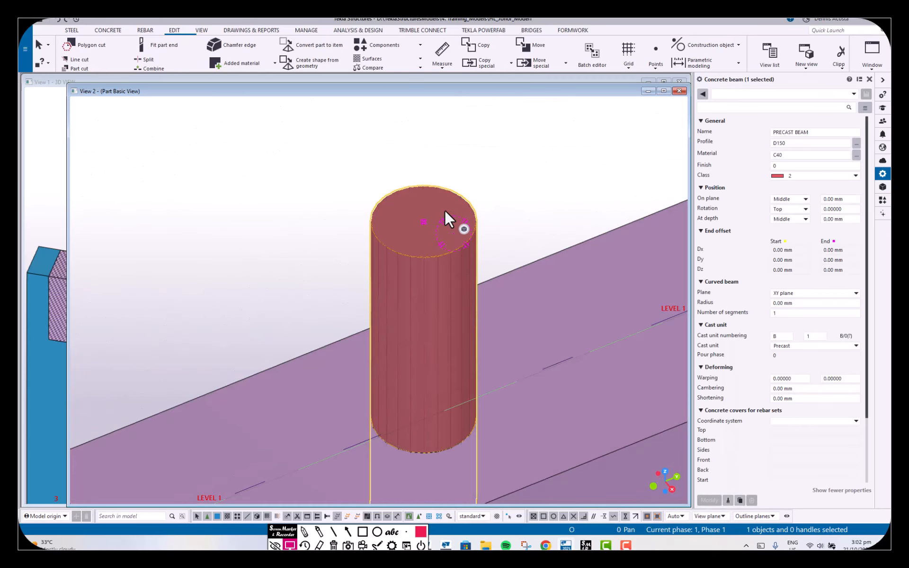
right_click(445, 219)
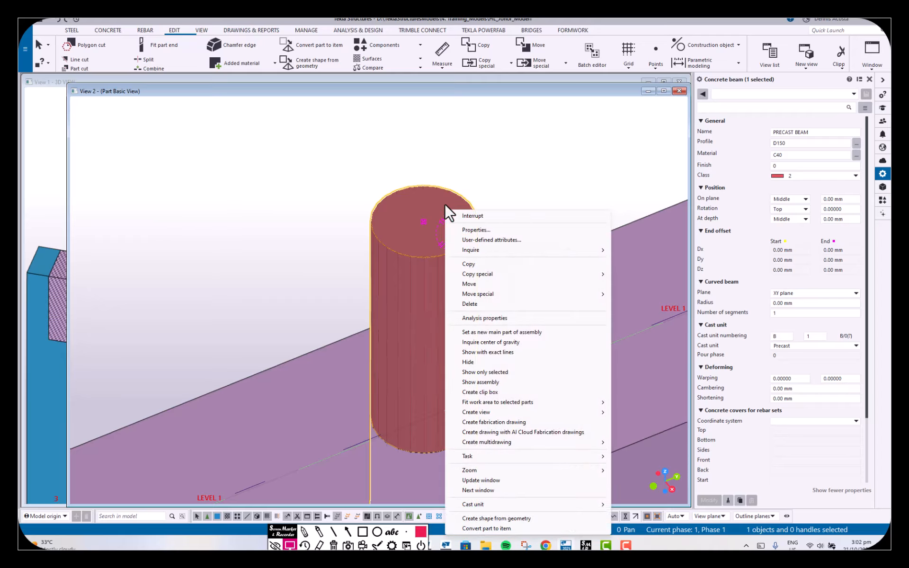
click(476, 364)
click(501, 192)
Select the solid D150 beam inside the cut outline again, hide it, and clear the selection
scroll(431, 255, down, 2)
mouse_move(421, 242)
ctrl+middle_down()
mouse_move(406, 263)
mouse_move(426, 260)
ctrl+middle_up()
scroll(431, 255, up, 4)
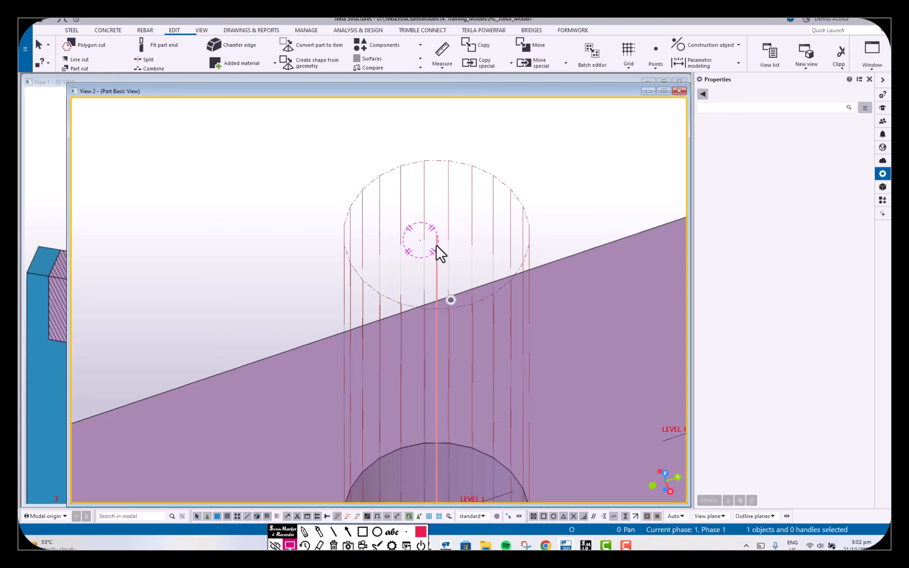
click(436, 244)
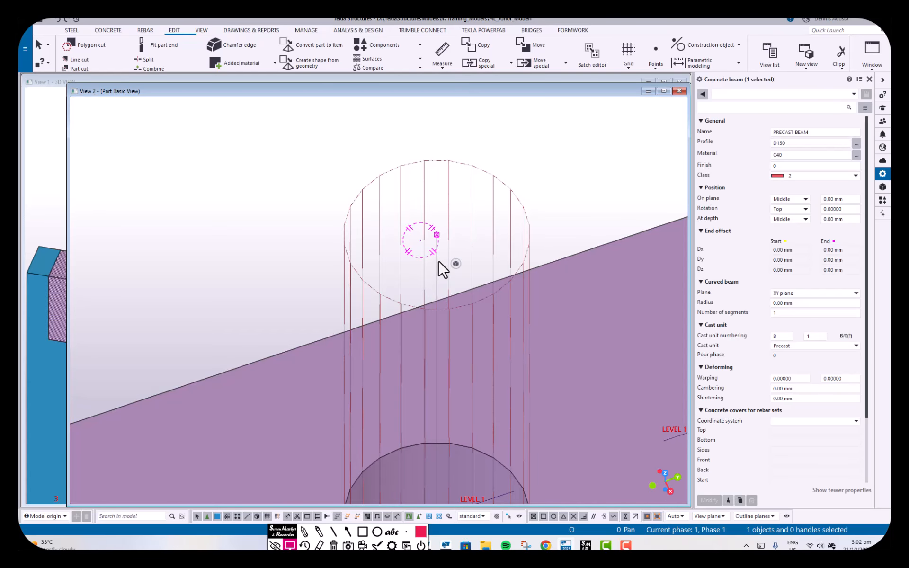
scroll(439, 260, down, 3)
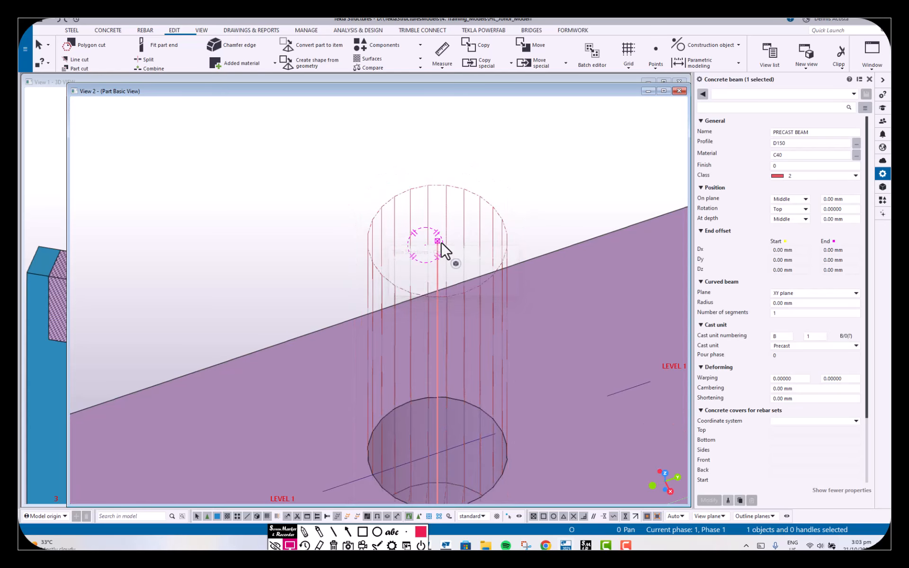
right_click(458, 226)
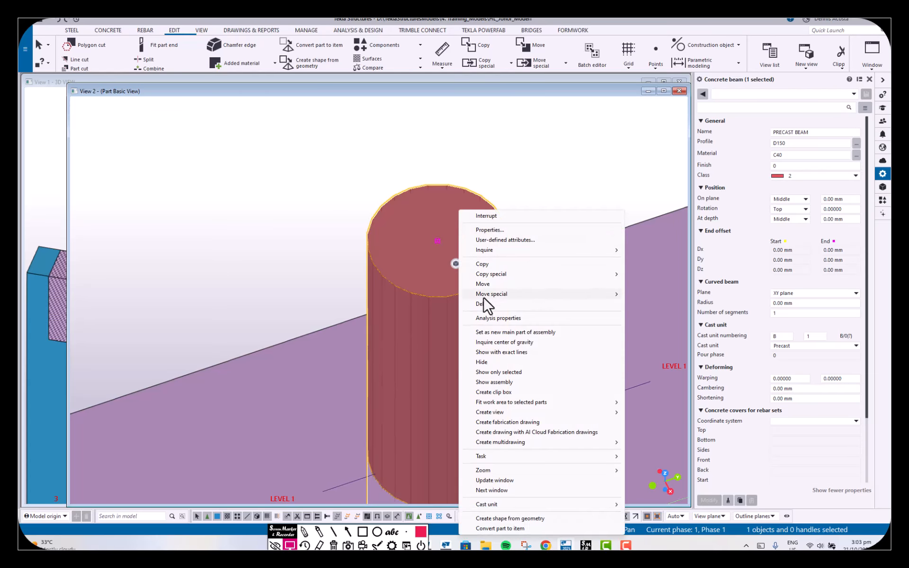
click(490, 361)
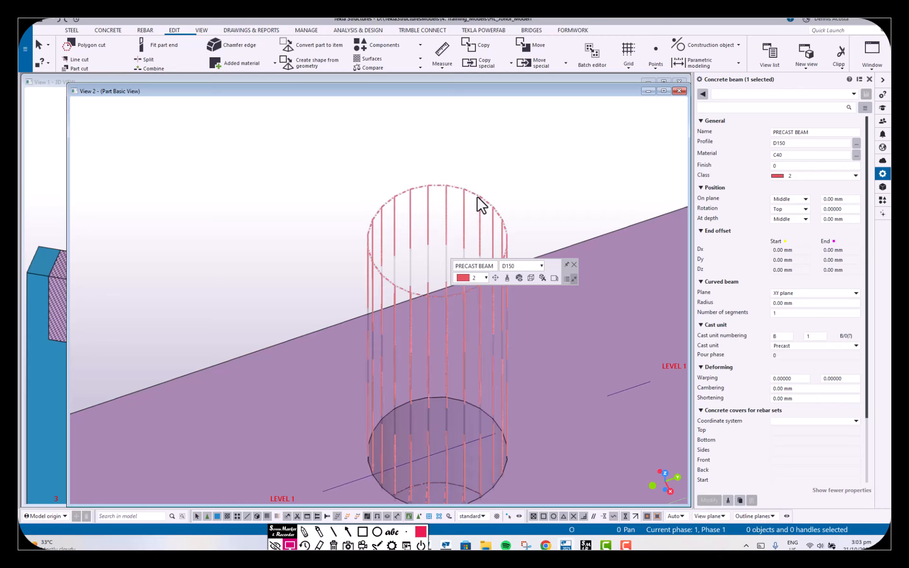
scroll(482, 200, down, 2)
click(524, 185)
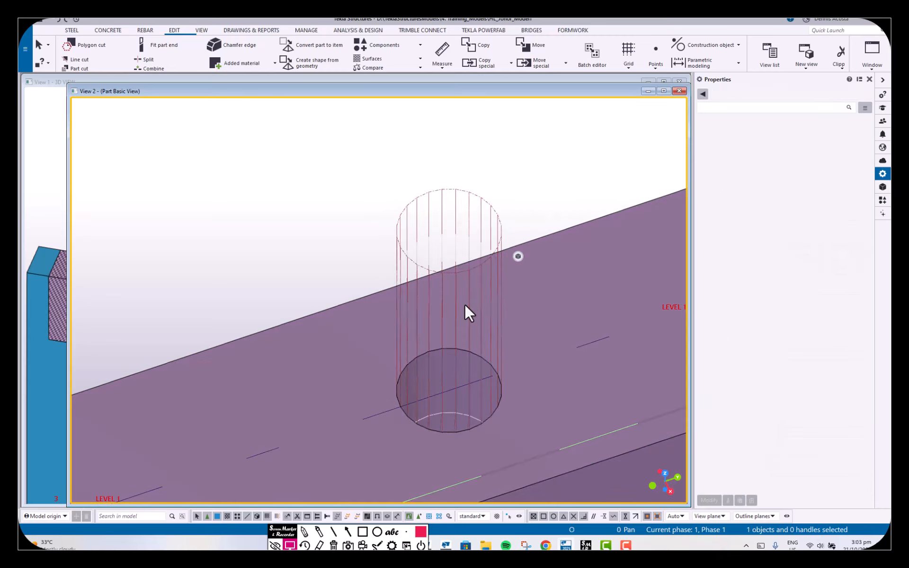
Set the profile of the curved cut in the precast beam to D250, leaving the cutting beam's own profile untouched
key(ctrl+w)
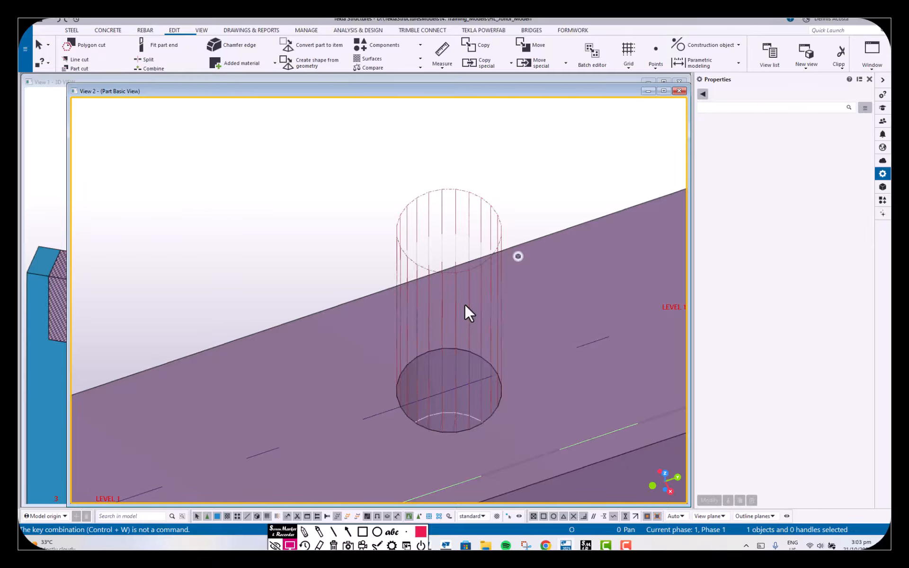
key(ctrl+p)
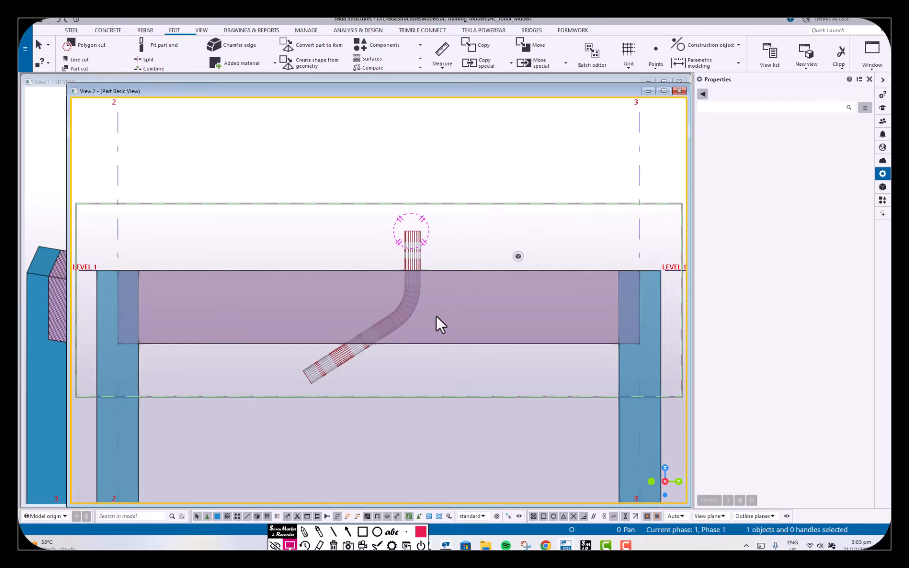
scroll(414, 305, up, 5)
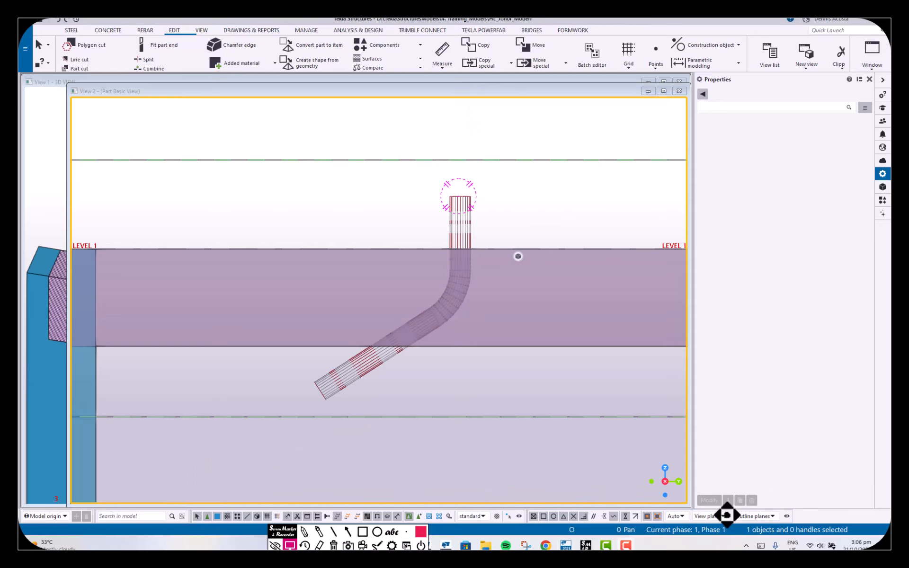
click(481, 227)
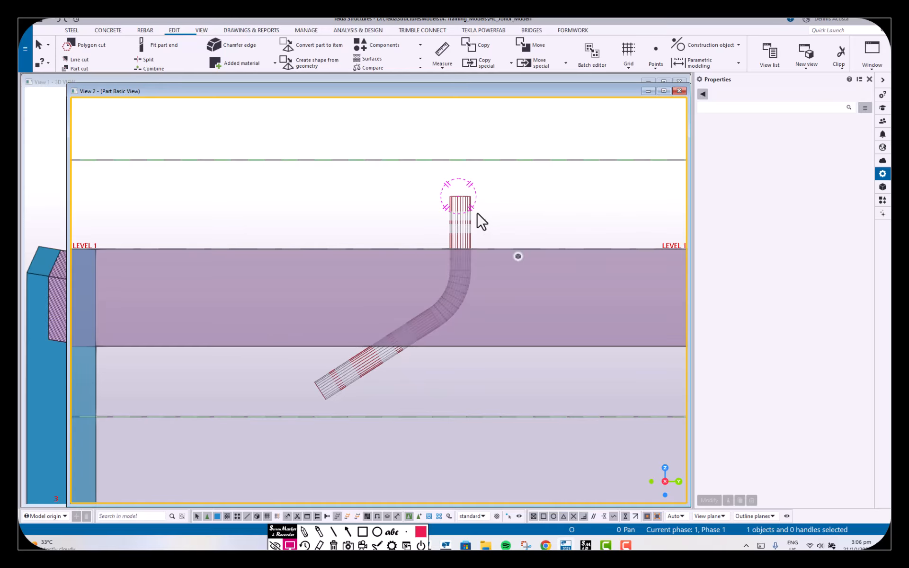
ctrl+middle_drag(479, 212, 496, 239)
scroll(485, 224, up, 4)
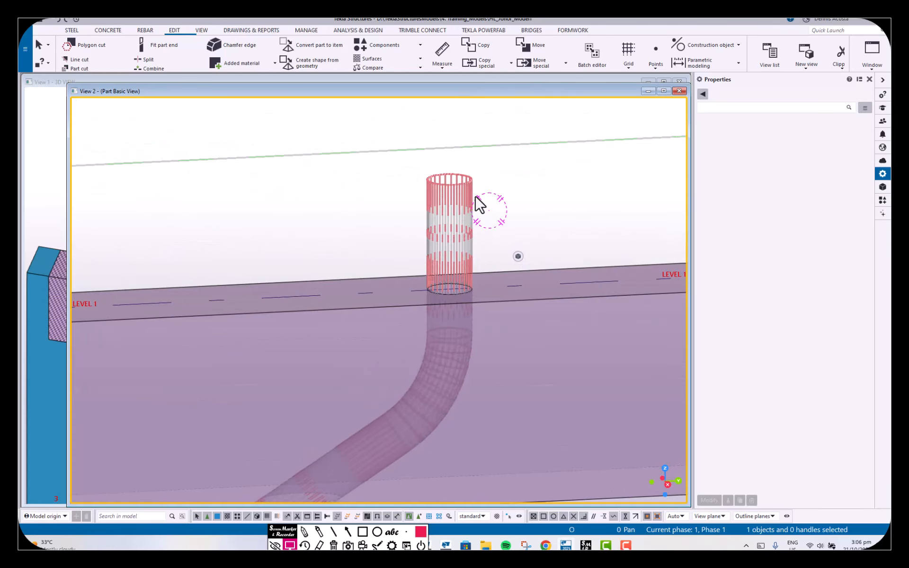
click(470, 192)
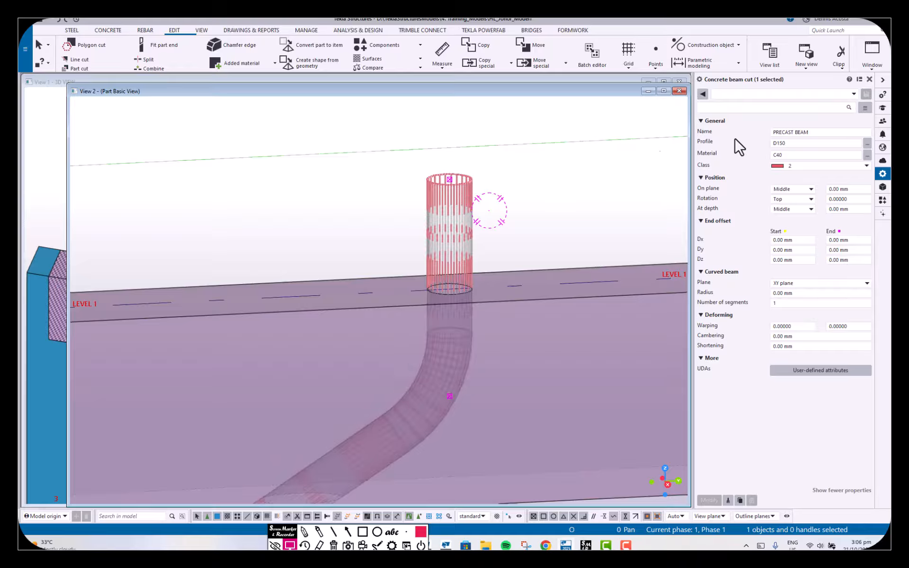
drag(777, 142, 843, 147)
text(25)
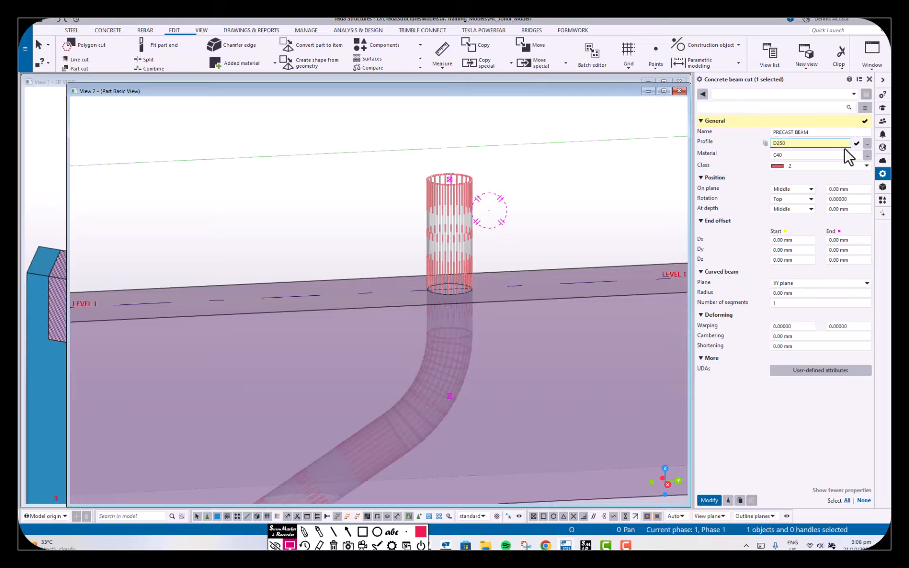
key(Return)
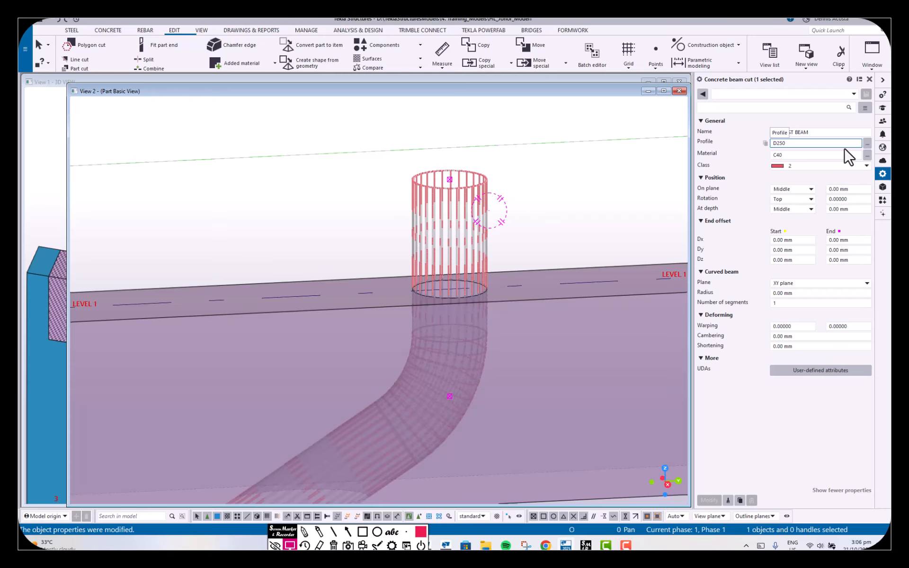
Deselect the cut and redraw the view to restore the hidden D150 beam
click(532, 240)
right_click(501, 238)
click(532, 287)
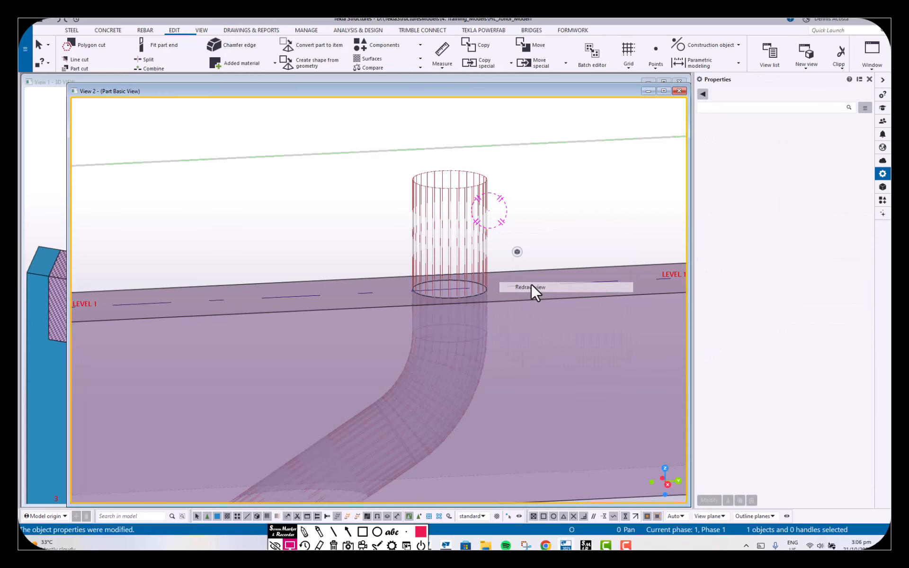
Examine the clearance between the D150 beam and the enlarged cut above and below the precast beam
ctrl+middle_drag(516, 284, 443, 383)
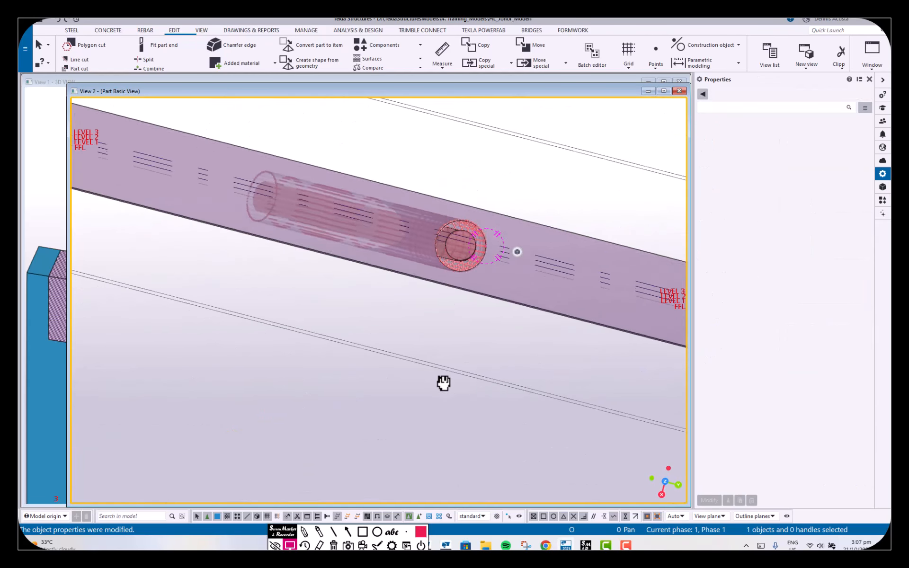
scroll(457, 248, up, 2)
ctrl+middle_drag(465, 245, 491, 235)
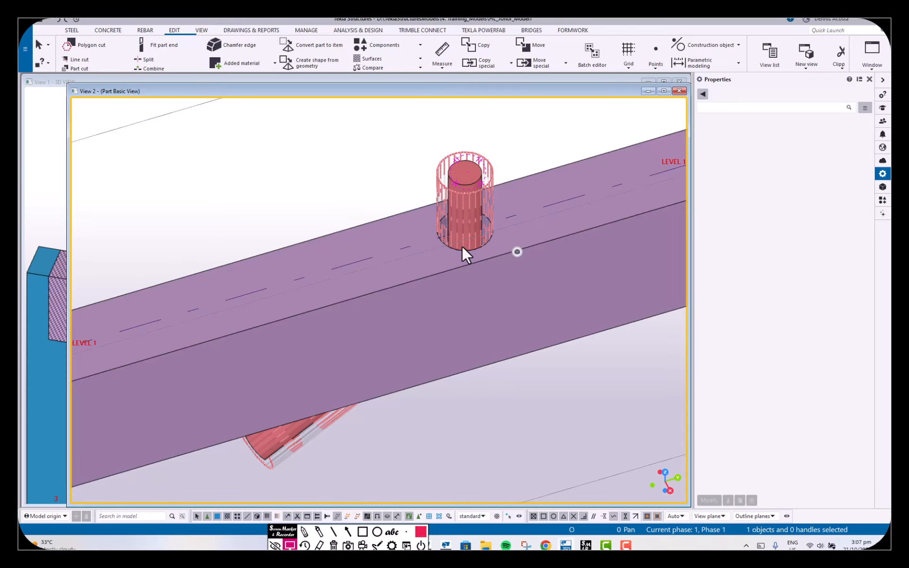
ctrl+middle_drag(461, 245, 476, 324)
scroll(455, 203, up, 3)
scroll(440, 298, down, 3)
scroll(468, 288, down, 2)
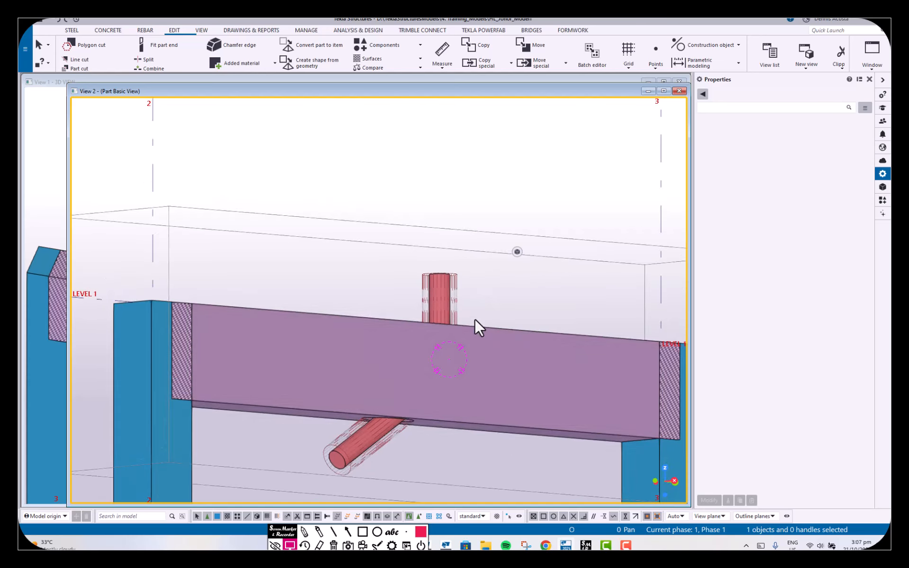
ctrl+middle_drag(422, 378, 428, 415)
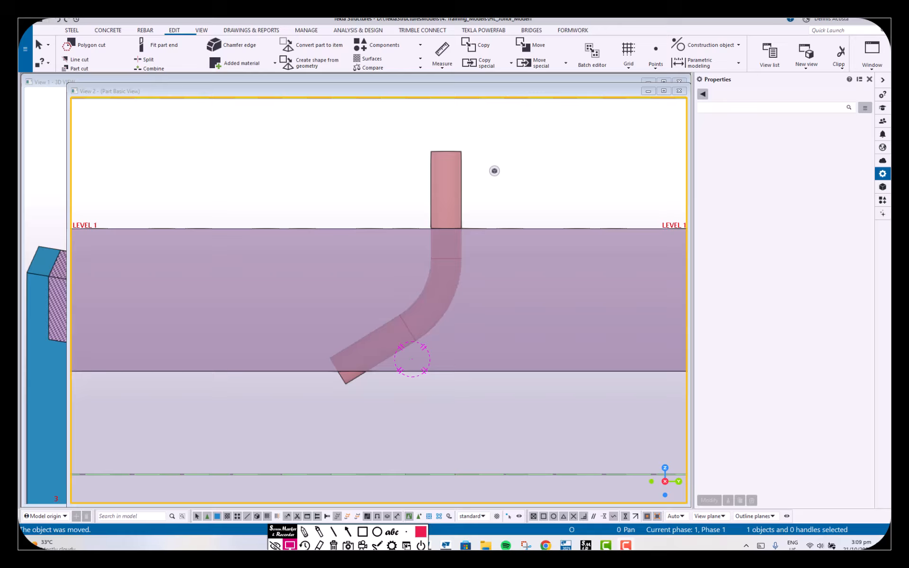
Line-cut the lower end of the bent D150 beam flush with the precast beam's underside, removing the portion below it
scroll(432, 377, up, 5)
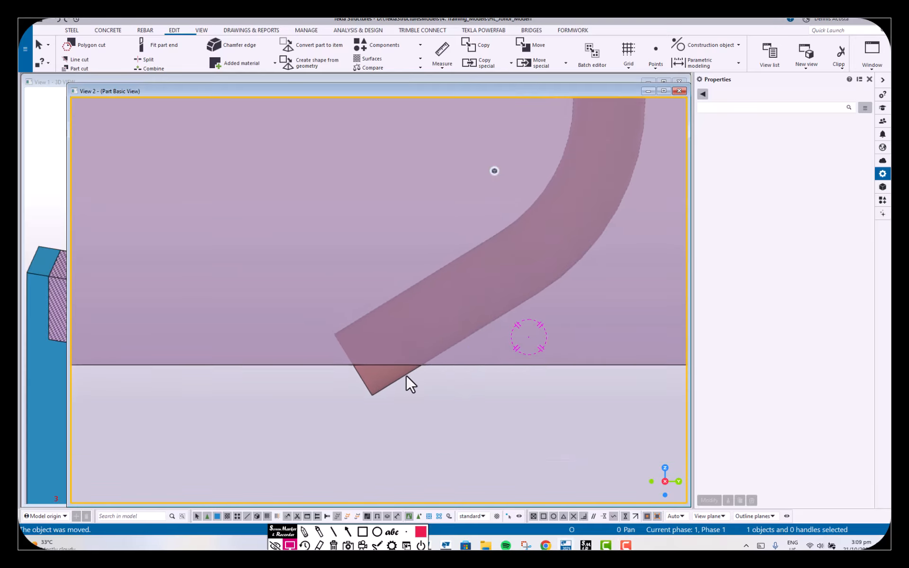
click(406, 378)
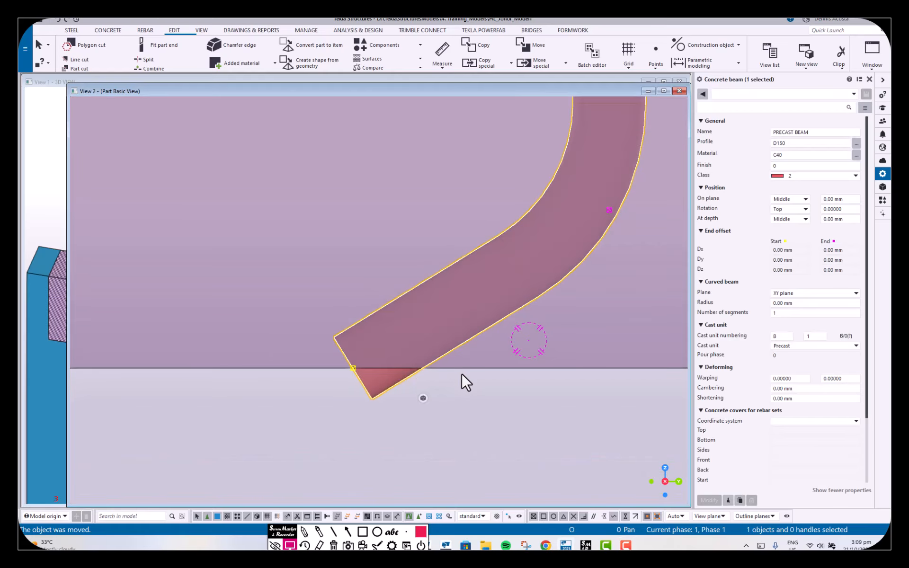
scroll(459, 371, down, 2)
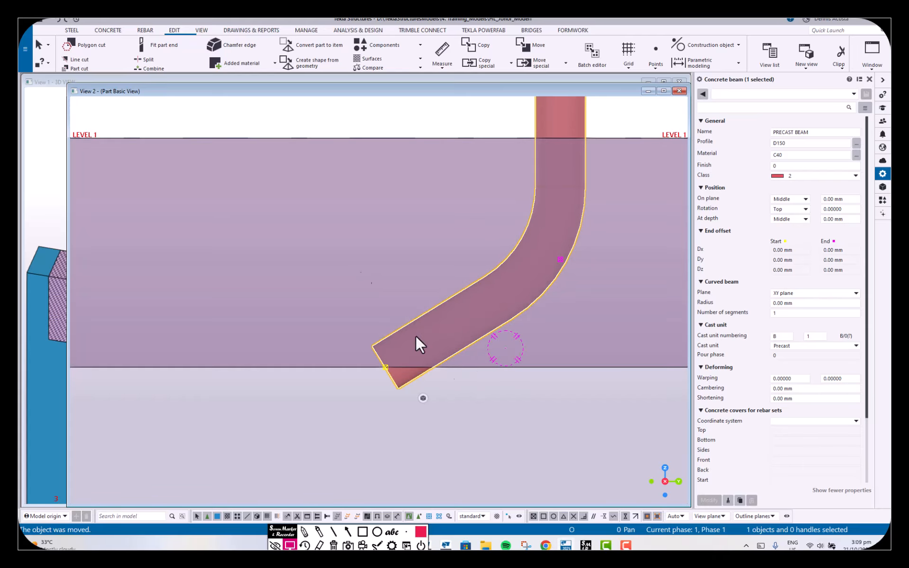
click(80, 59)
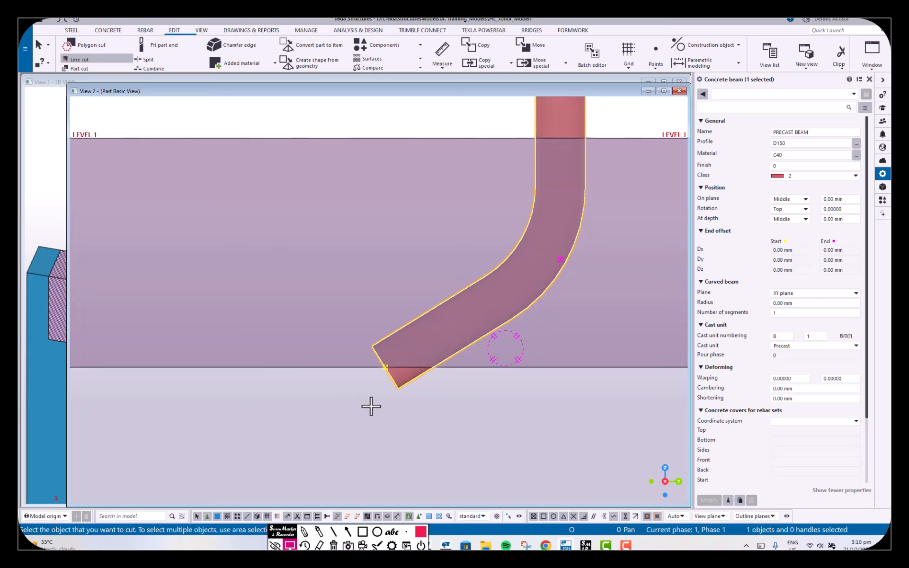
click(385, 371)
click(365, 368)
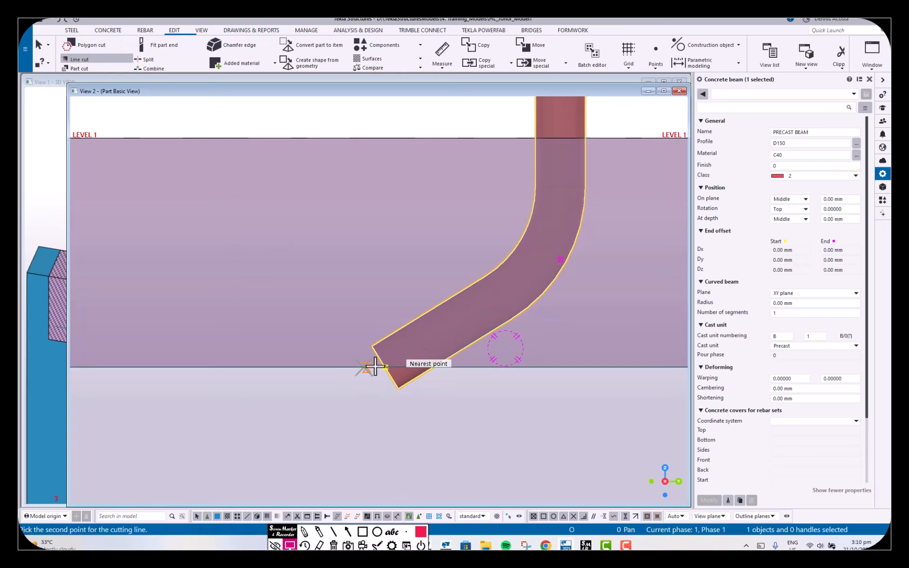
click(443, 367)
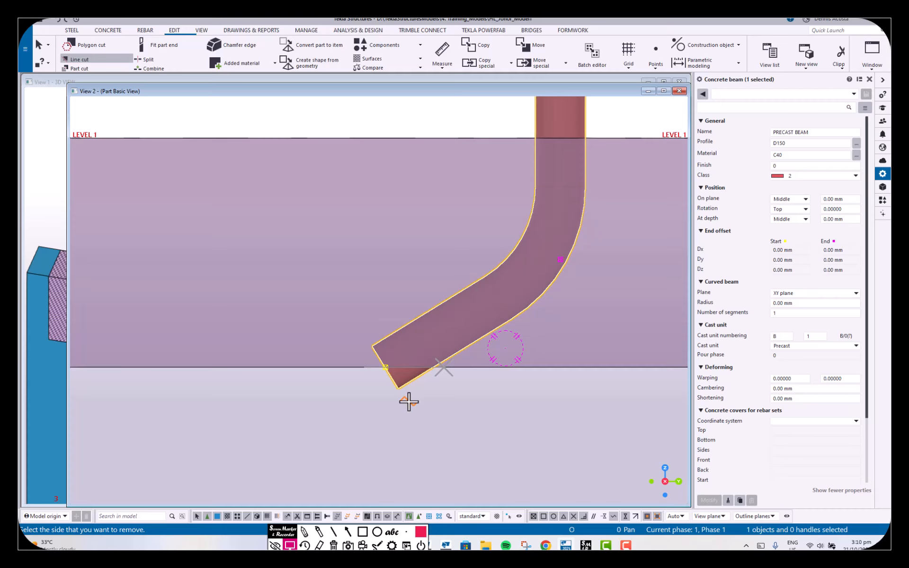
click(408, 402)
scroll(408, 387, up, 2)
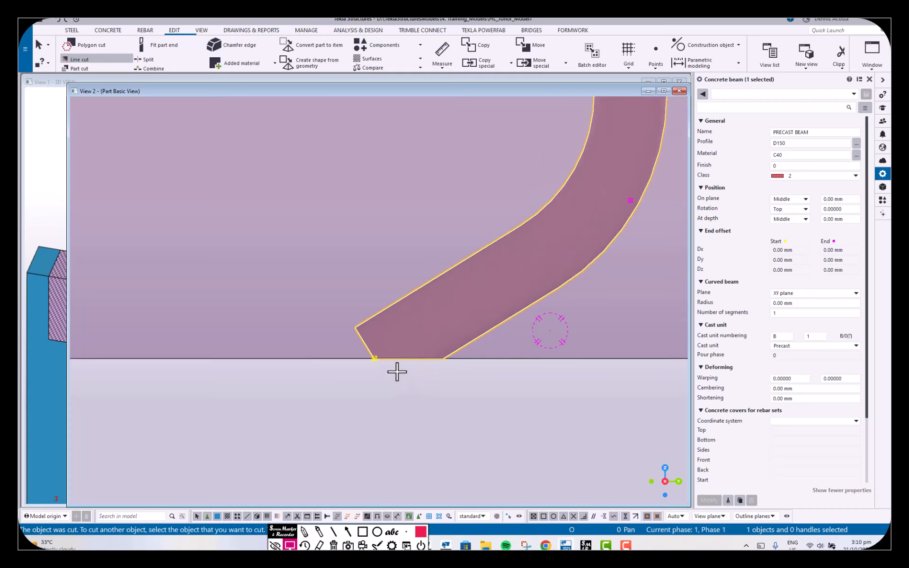
mouse_move(398, 372)
ctrl+middle_down()
mouse_move(451, 305)
mouse_move(408, 380)
ctrl+middle_up()
scroll(409, 381, down, 2)
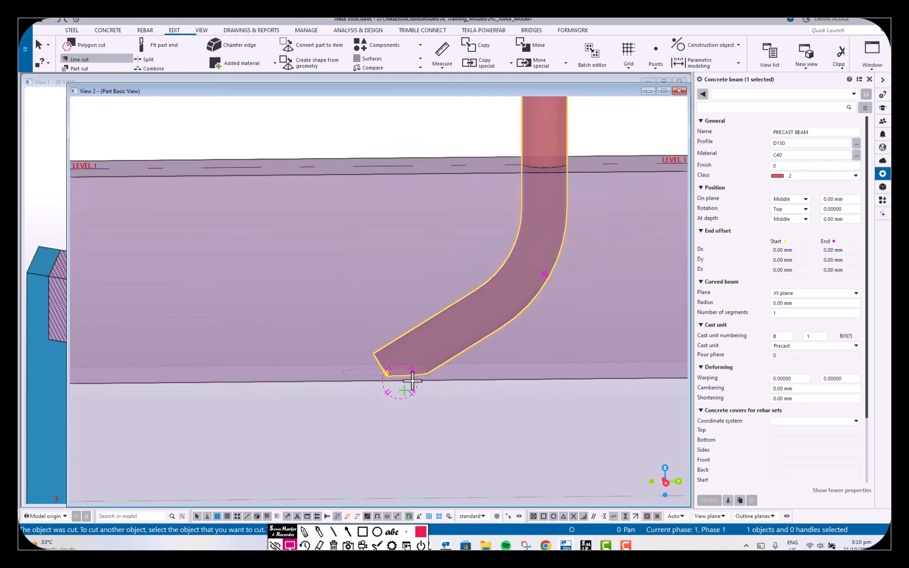
right_click(488, 214)
click(507, 221)
click(535, 191)
Change the bent beam's profile to the hollow pipe PD150*10 and examine its open upper end
middle_drag(535, 190, 521, 262)
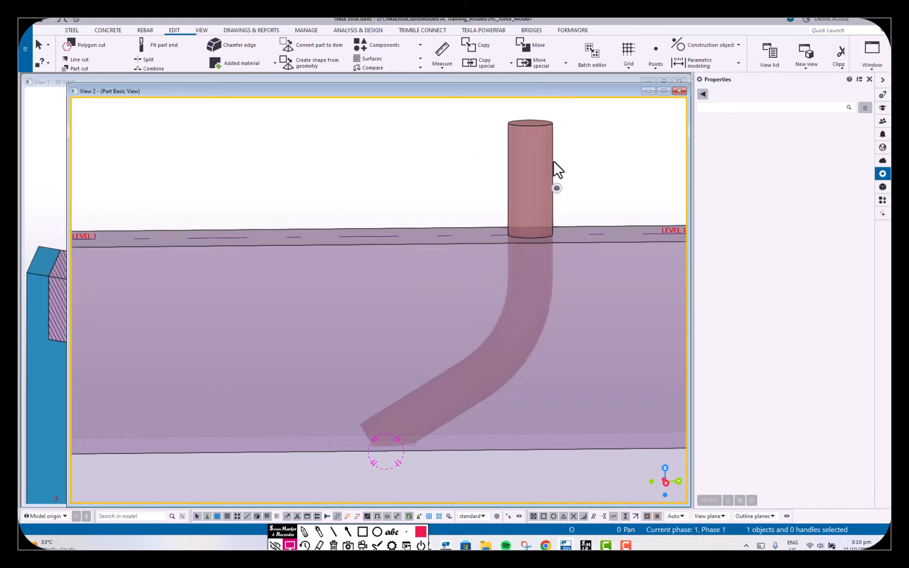
click(552, 164)
click(800, 143)
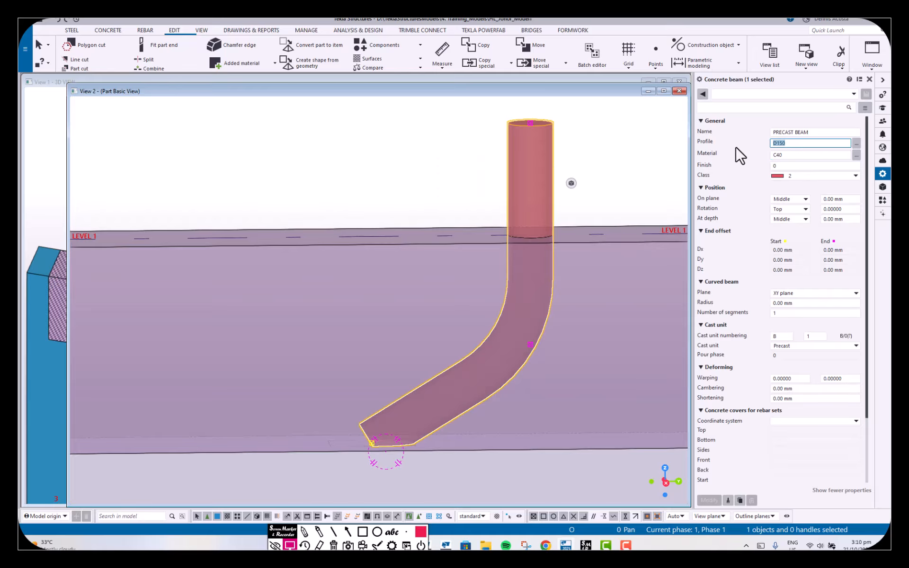
text(PD)
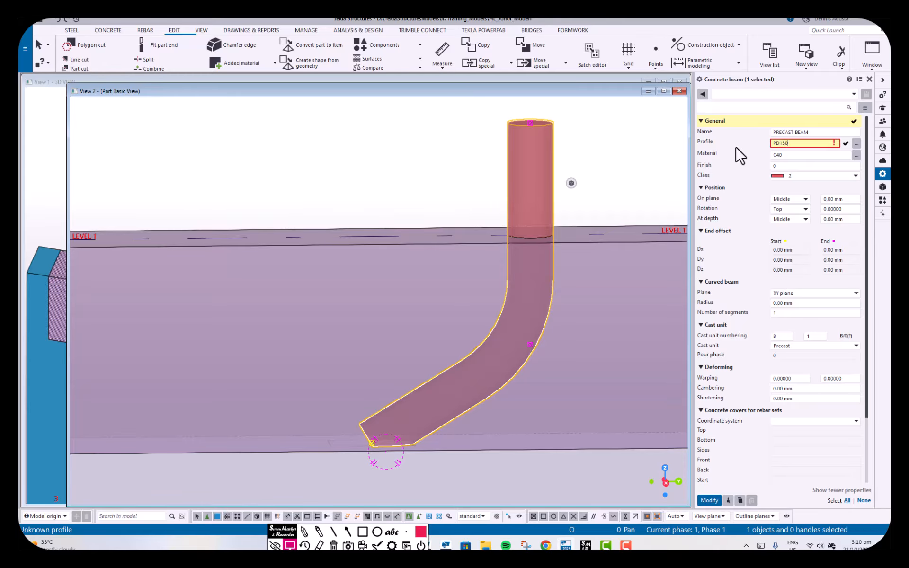
text(150*10)
key(Return)
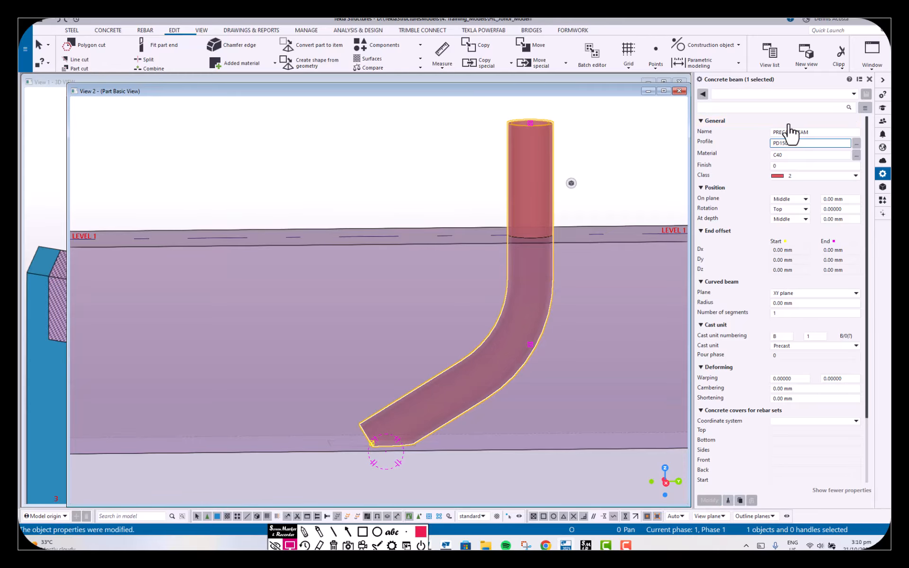
ctrl+middle_drag(563, 135, 512, 284)
scroll(526, 136, up, 6)
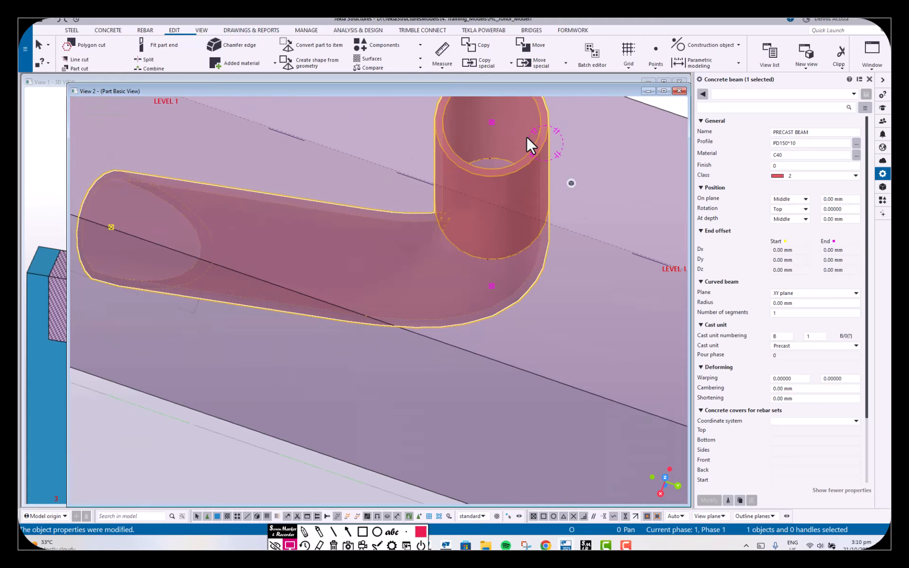
middle_drag(526, 138, 524, 238)
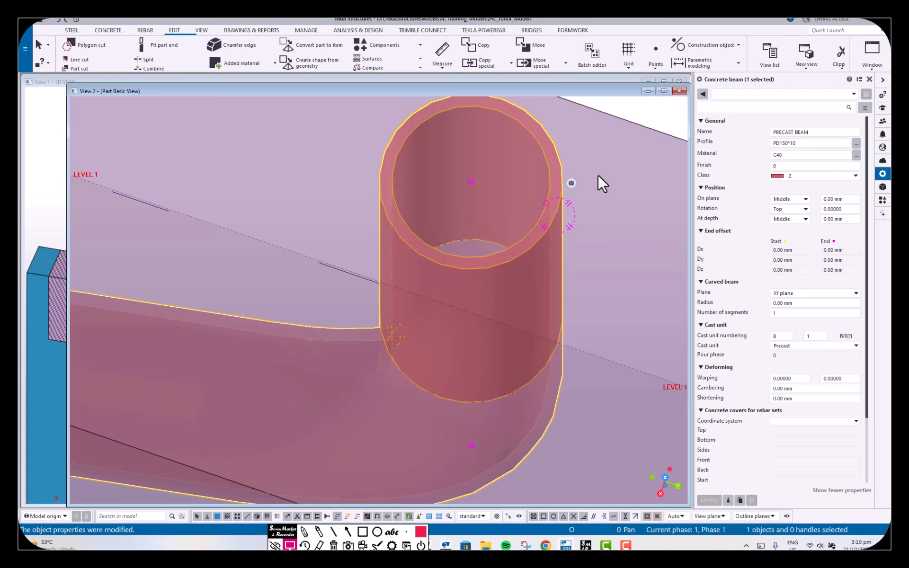
Delete the line cut at the bent pipe's lower end, on the precast beam's underside
key(ctrl+p)
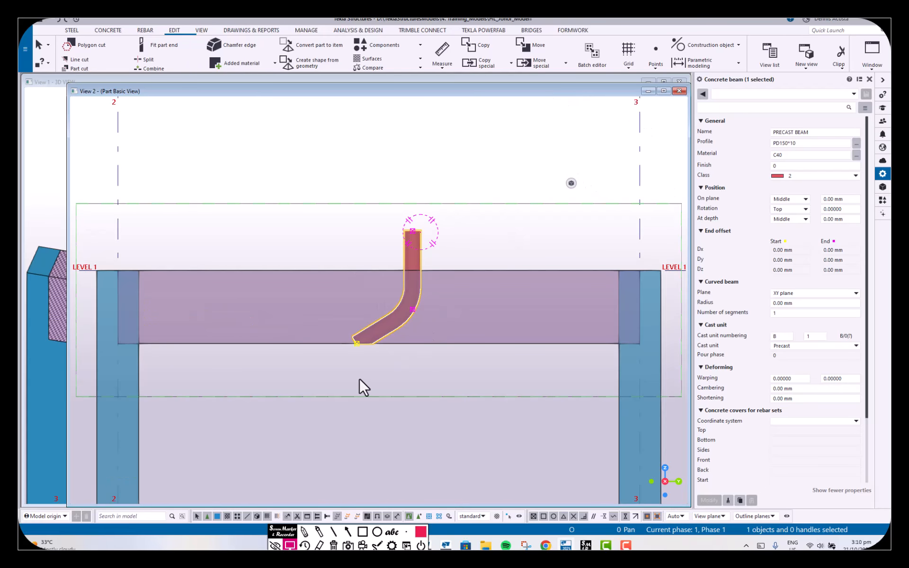
scroll(356, 336, up, 10)
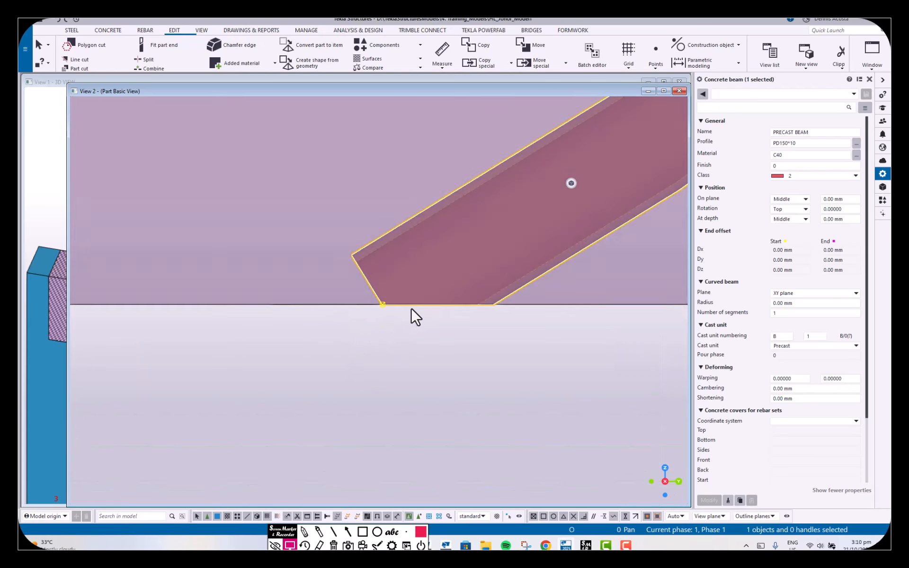
scroll(411, 305, down, 1)
scroll(405, 306, up, 1)
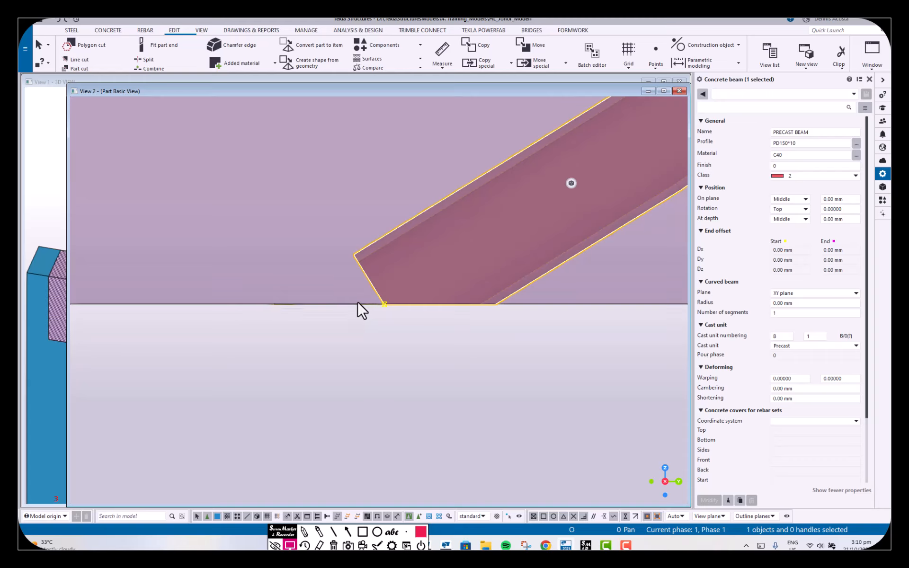
click(357, 300)
scroll(357, 300, down, 2)
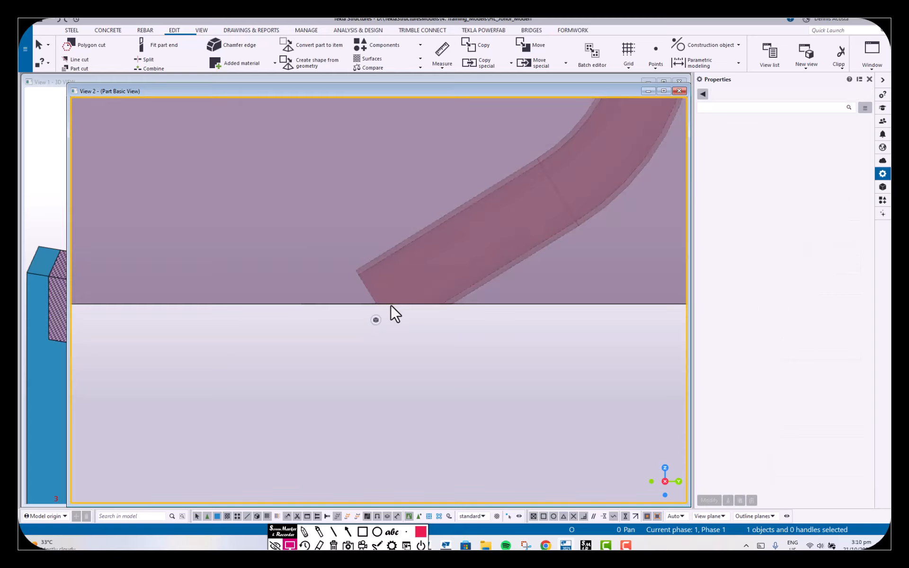
scroll(374, 303, down, 3)
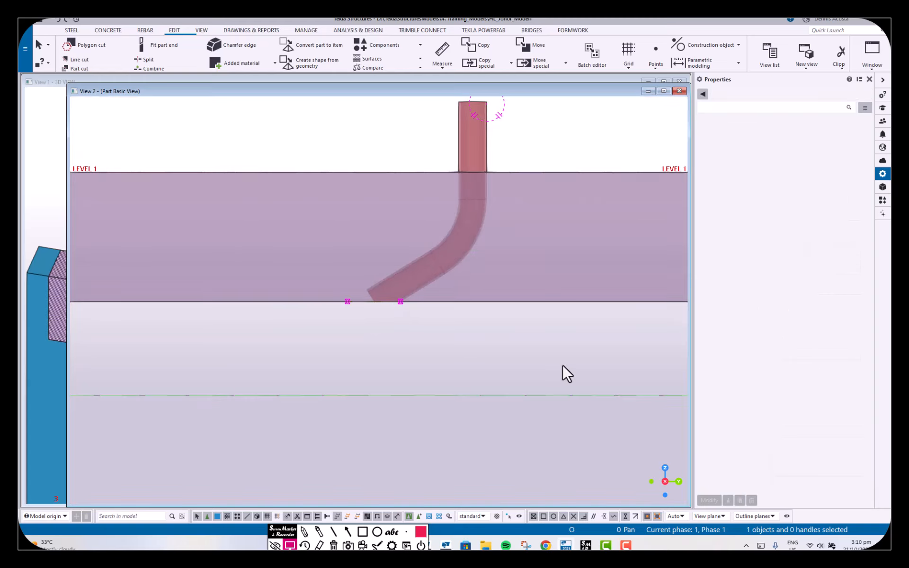
key(Delete)
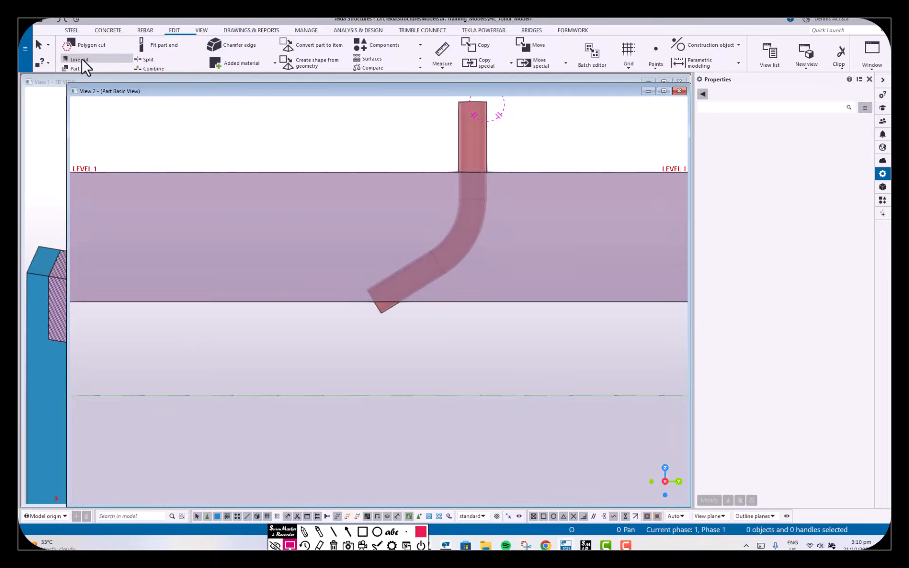
Fit the bent pipe's lower end to a line along the precast beam's bottom edge
click(152, 45)
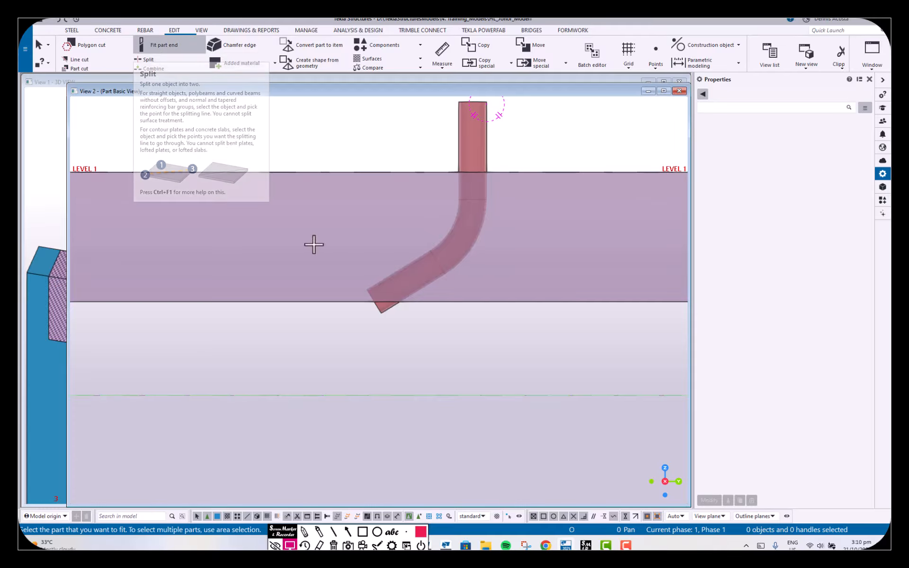
scroll(377, 291, up, 3)
click(374, 289)
scroll(351, 287, up, 1)
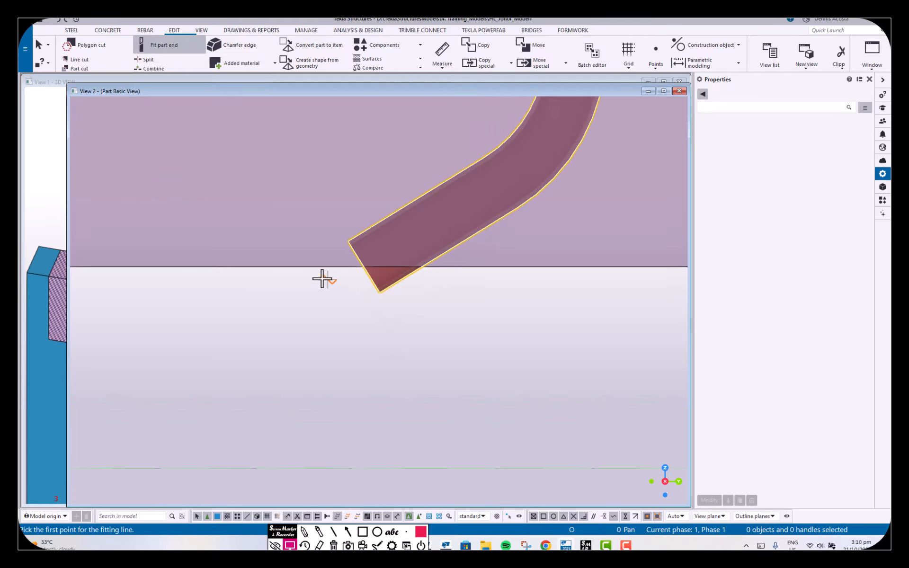
click(441, 268)
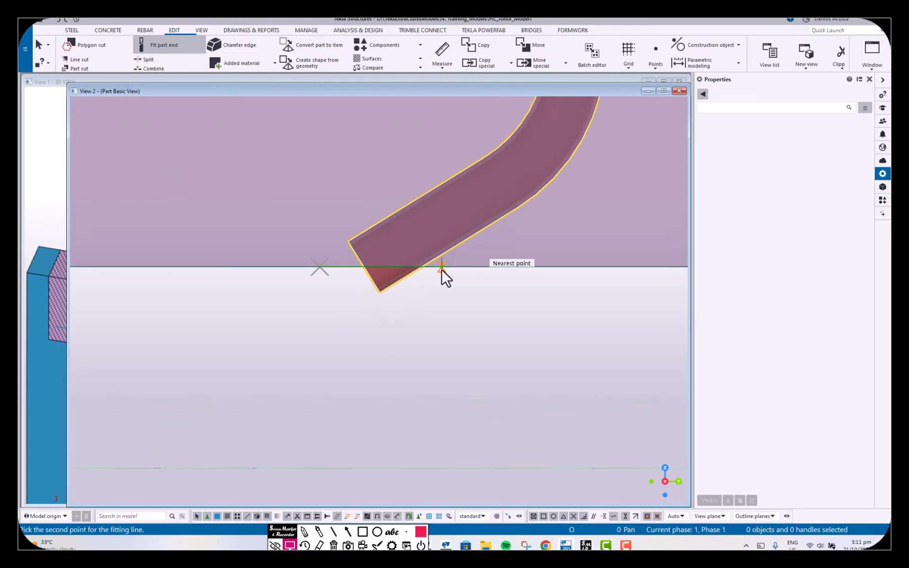
scroll(427, 332, down, 2)
right_click(385, 226)
click(403, 232)
Examine the pipe's fitted lower opening from below and its trimmed end in the side view
ctrl+middle_drag(382, 280, 430, 217)
scroll(387, 289, up, 2)
scroll(387, 290, up, 2)
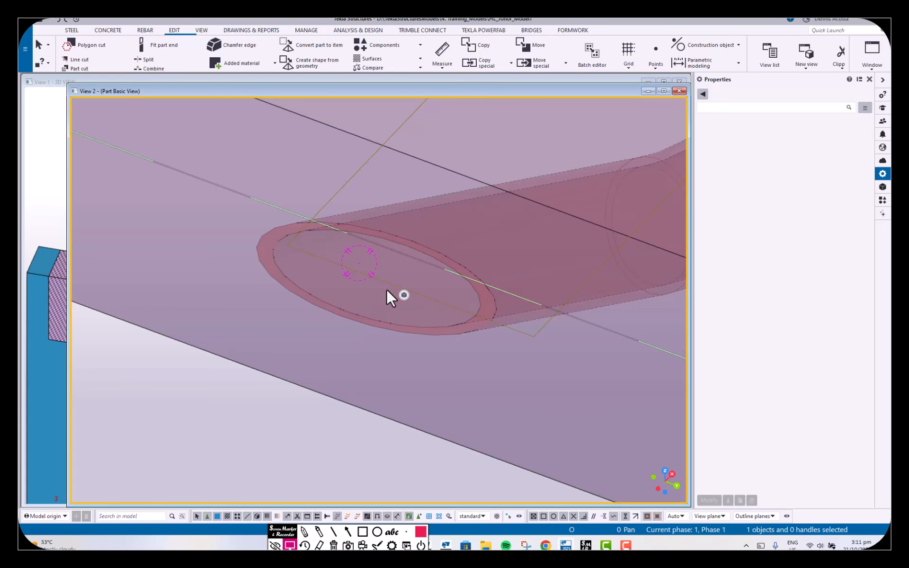
middle_drag(408, 308, 369, 308)
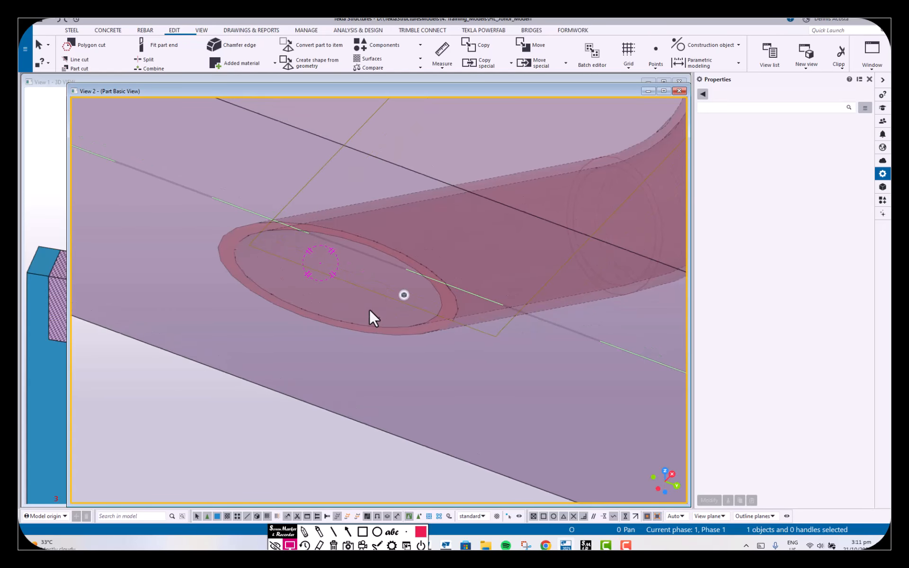
key(ctrl+p)
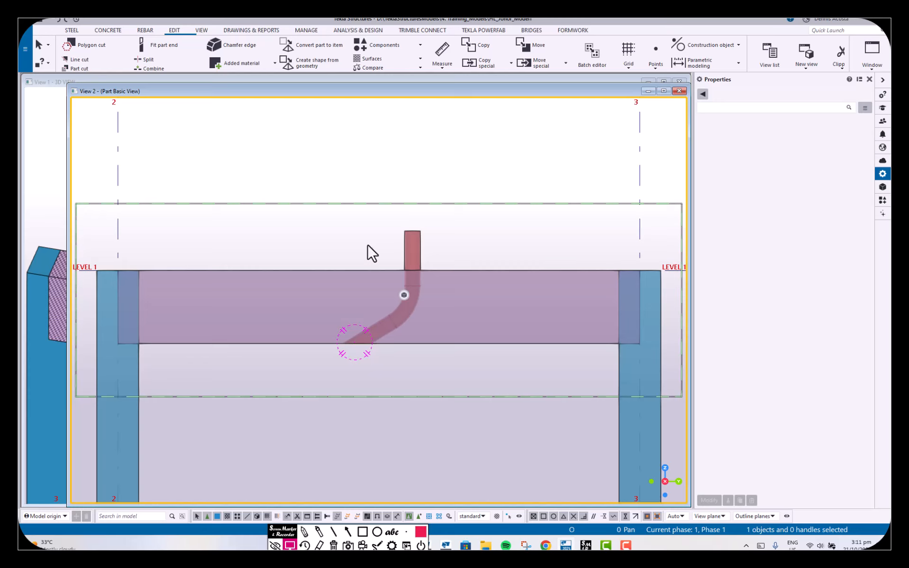
scroll(377, 355, up, 6)
scroll(373, 305, down, 2)
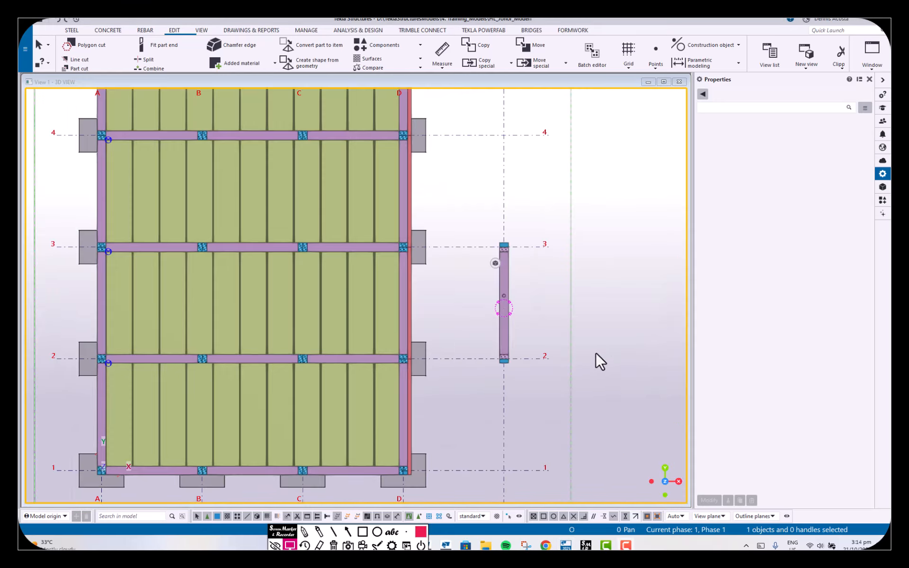
Create a 250 mm thick L-shaped concrete slab on grid line 1 with successive edges of about 2000, 1400, 1100, 1700 and 3100 mm
scroll(493, 390, up, 3)
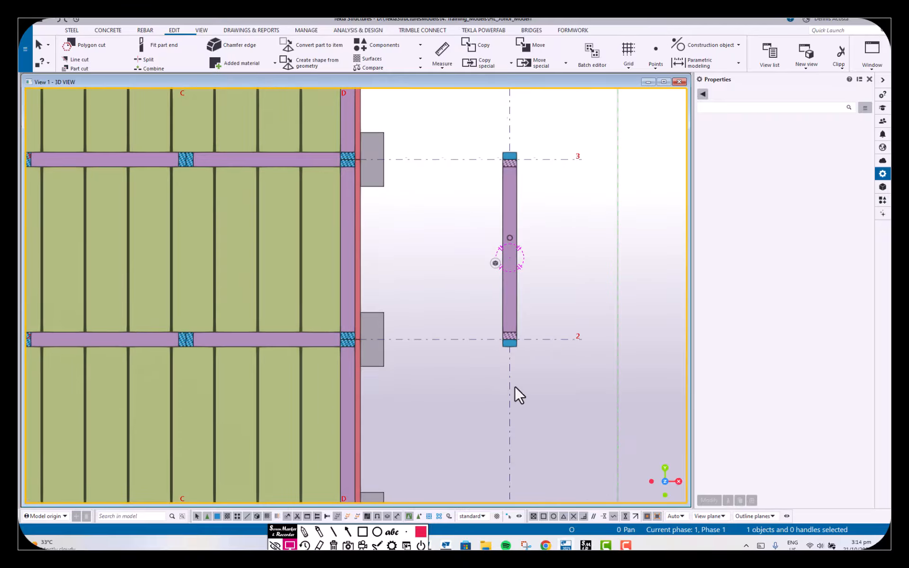
scroll(473, 360, down, 3)
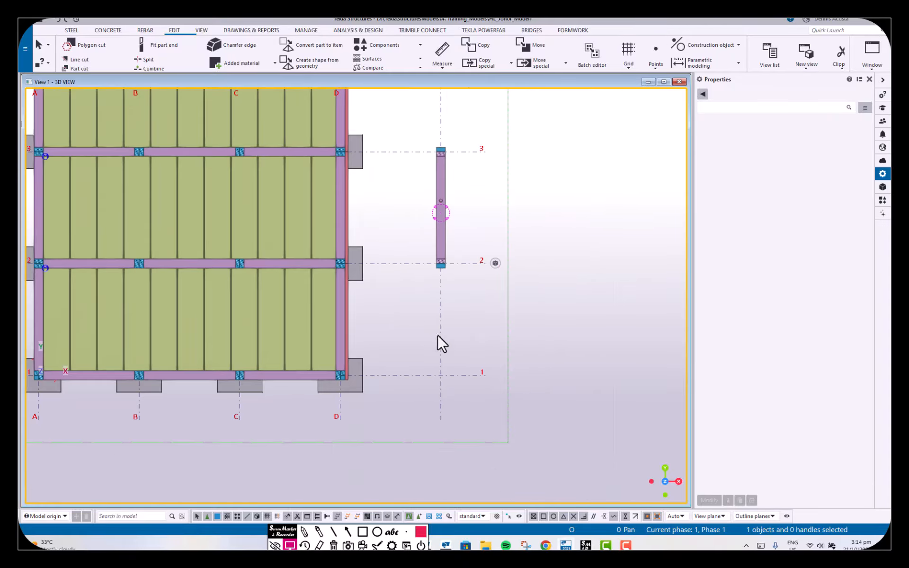
click(108, 30)
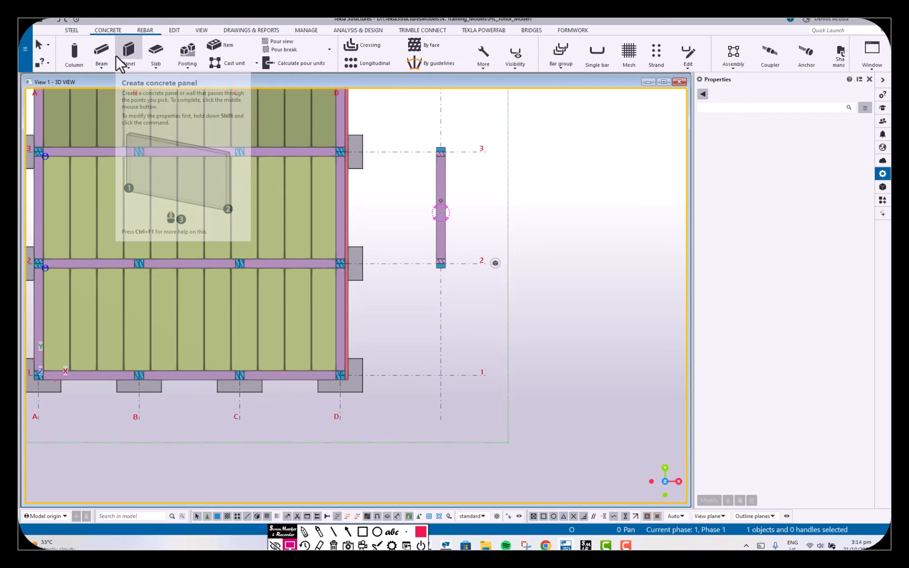
click(156, 56)
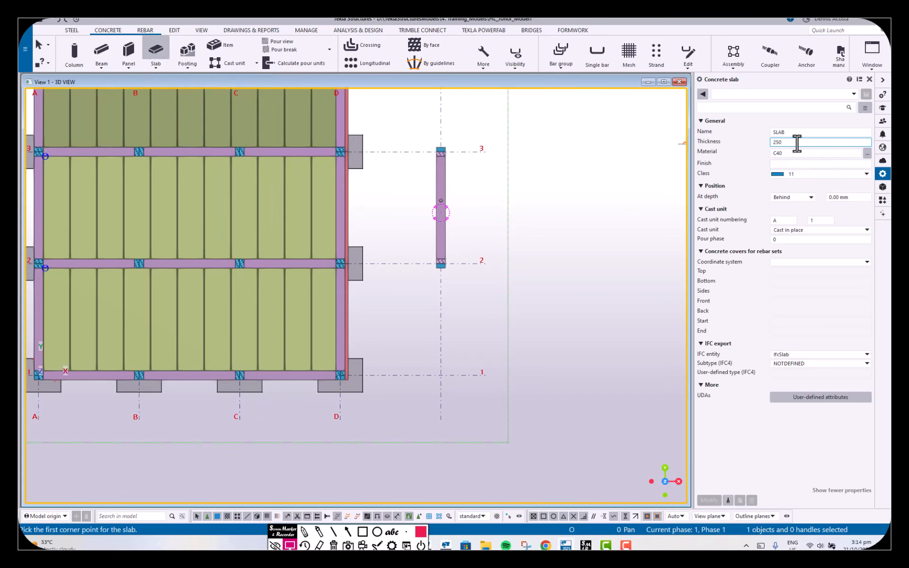
double_click(797, 144)
scroll(443, 381, up, 3)
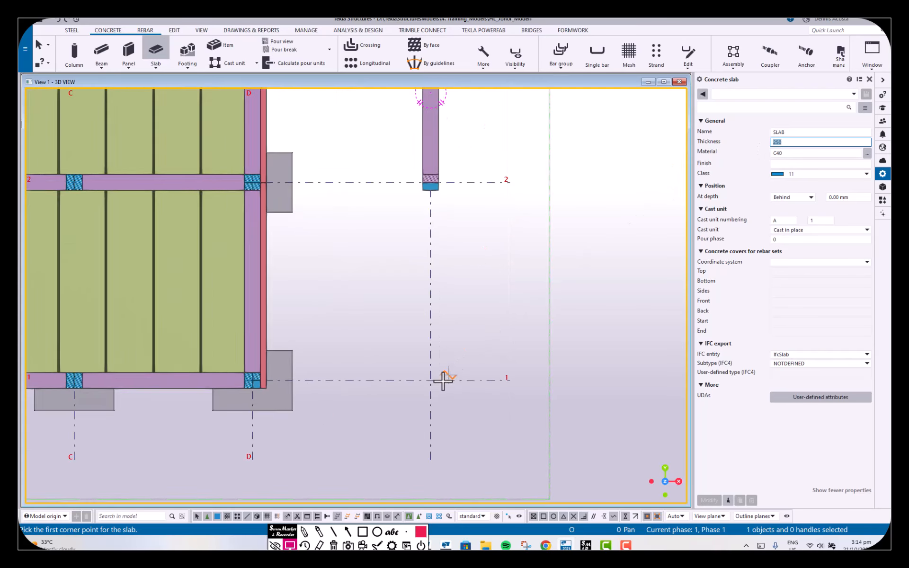
scroll(420, 385, up, 3)
scroll(325, 346, down, 3)
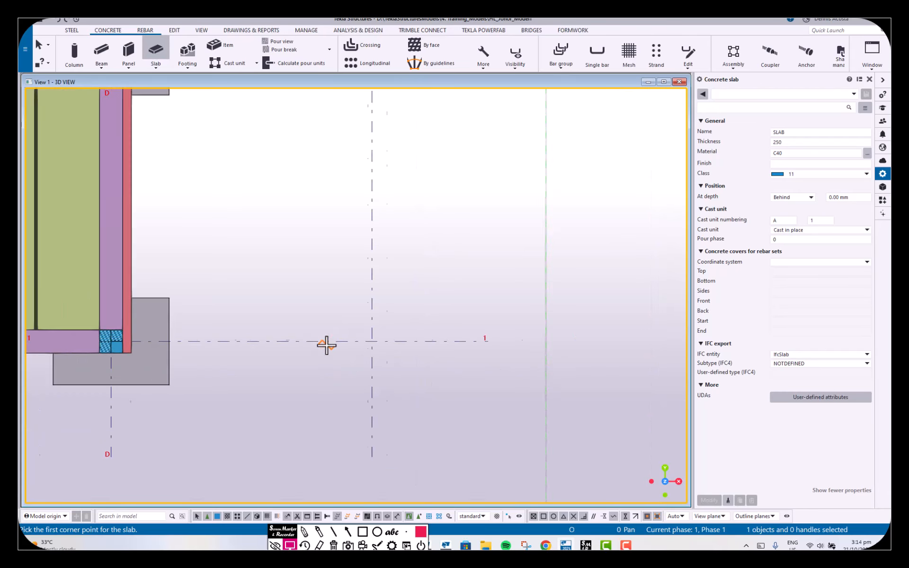
click(269, 341)
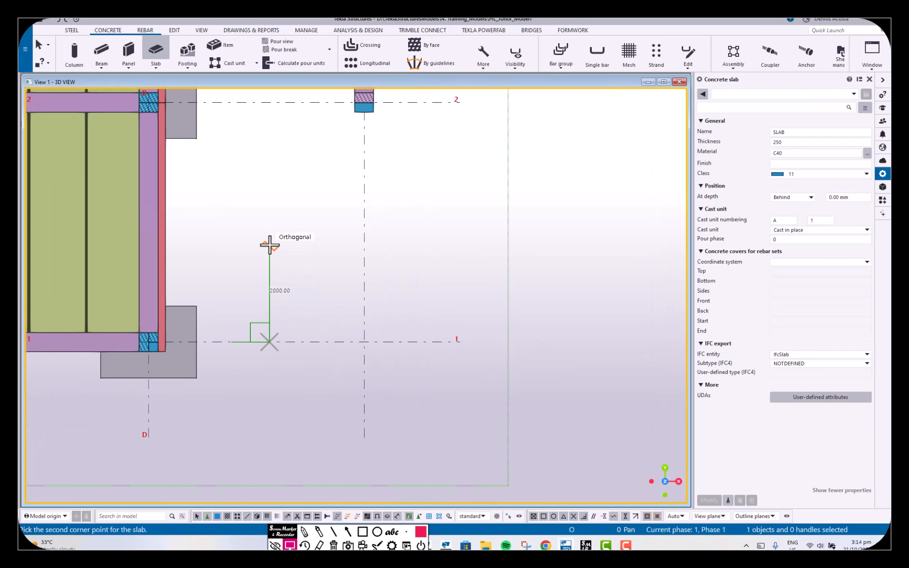
click(269, 245)
click(336, 246)
click(337, 193)
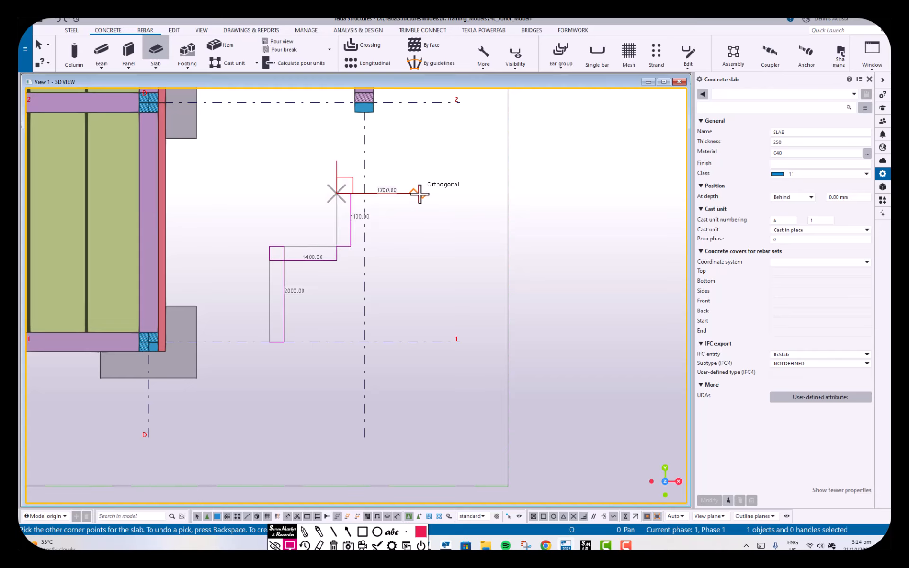
click(418, 193)
click(418, 341)
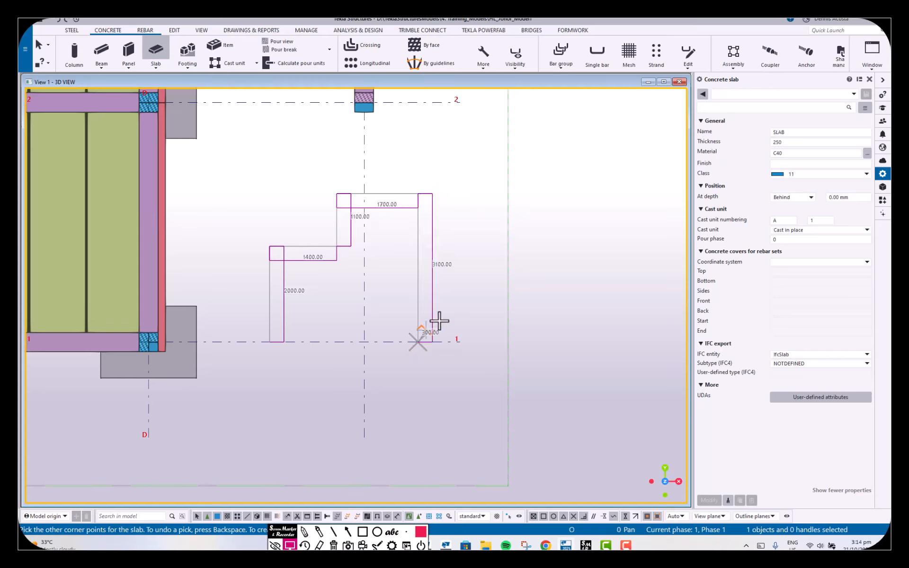
middle_click(459, 307)
right_click(466, 246)
click(484, 253)
click(412, 251)
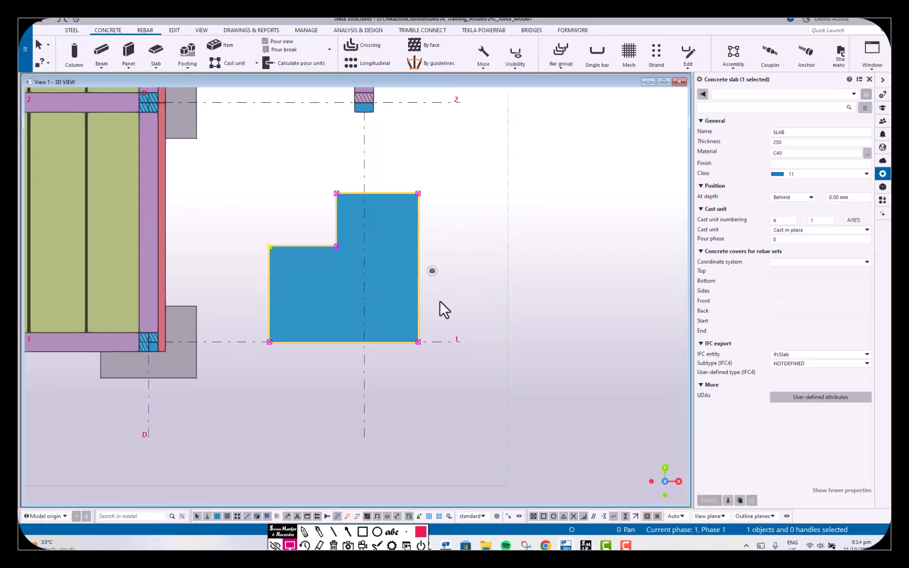
Create a rectangular 250 mm thick concrete slab about 4400 mm wide beside the L-shaped slab
click(156, 51)
click(463, 191)
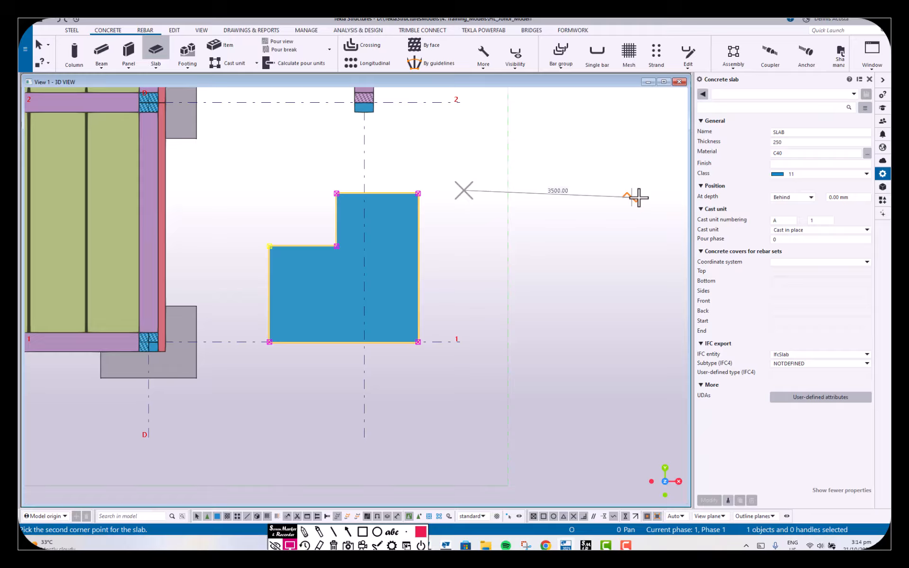
click(675, 190)
click(674, 349)
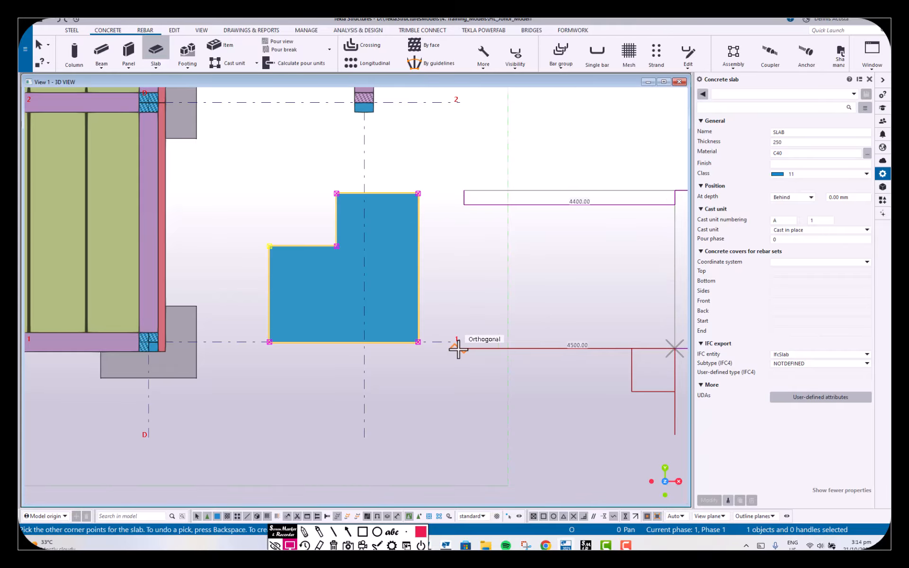
click(462, 349)
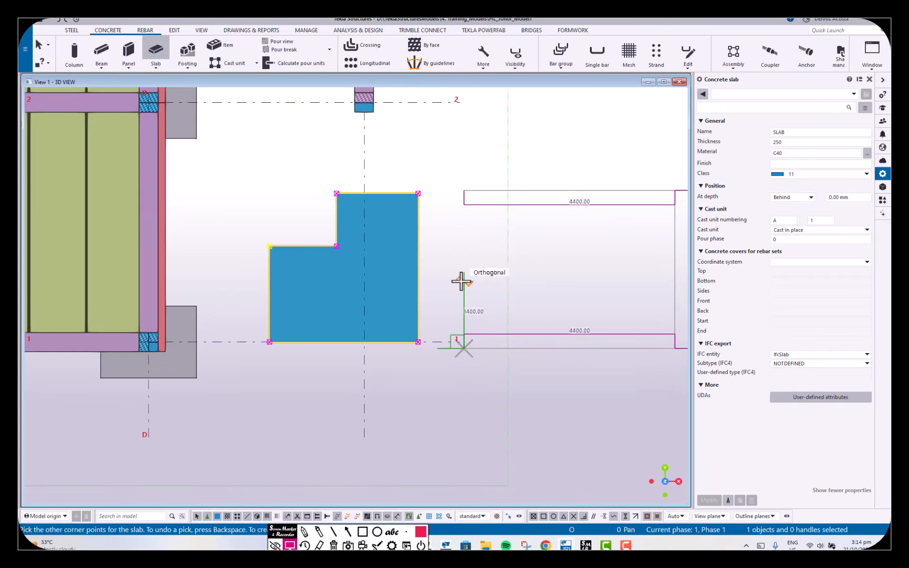
middle_click(462, 284)
scroll(516, 284, down, 5)
scroll(451, 254, up, 5)
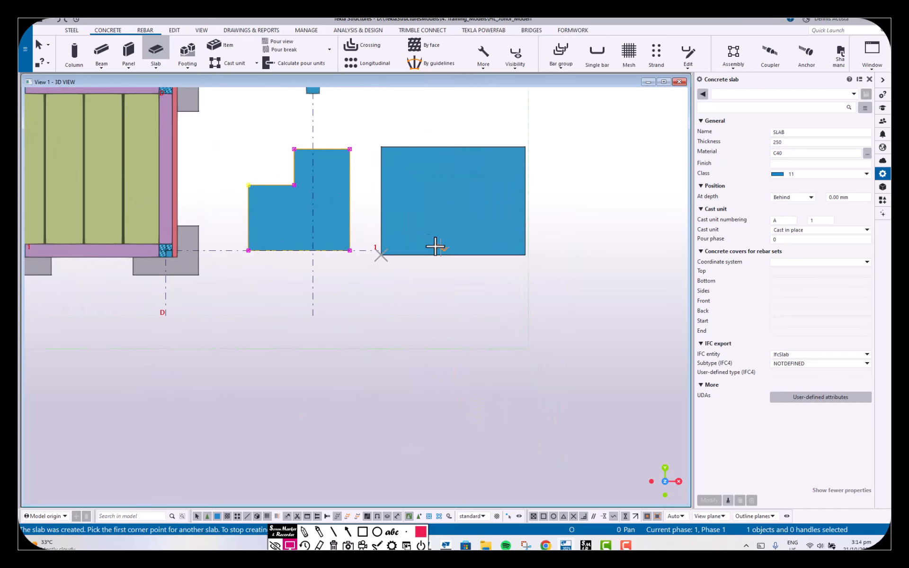
middle_drag(436, 247, 448, 319)
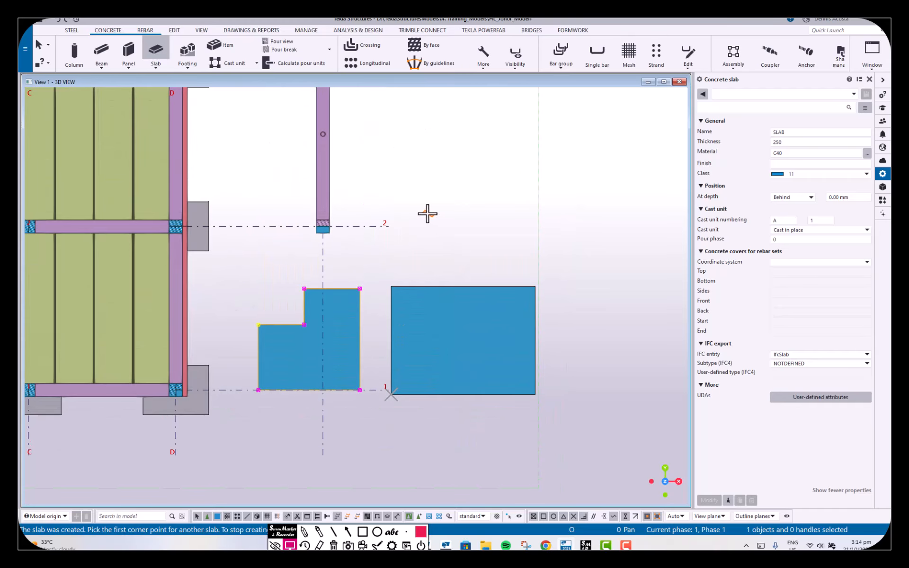
click(407, 191)
click(506, 192)
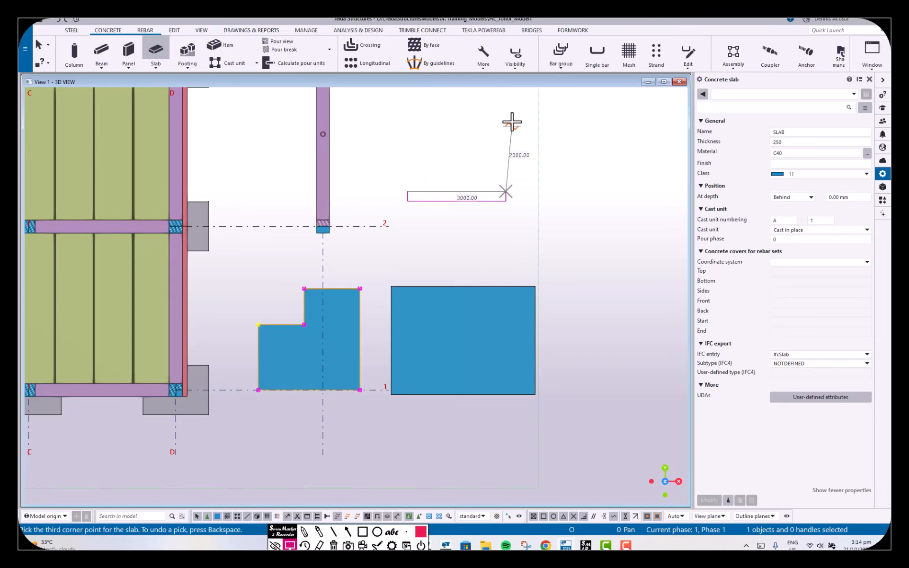
right_click(442, 179)
click(469, 185)
Round the L-shaped slab's inner corner with a Rounding chamfer of 1000 mm radius
middle_drag(339, 321, 460, 278)
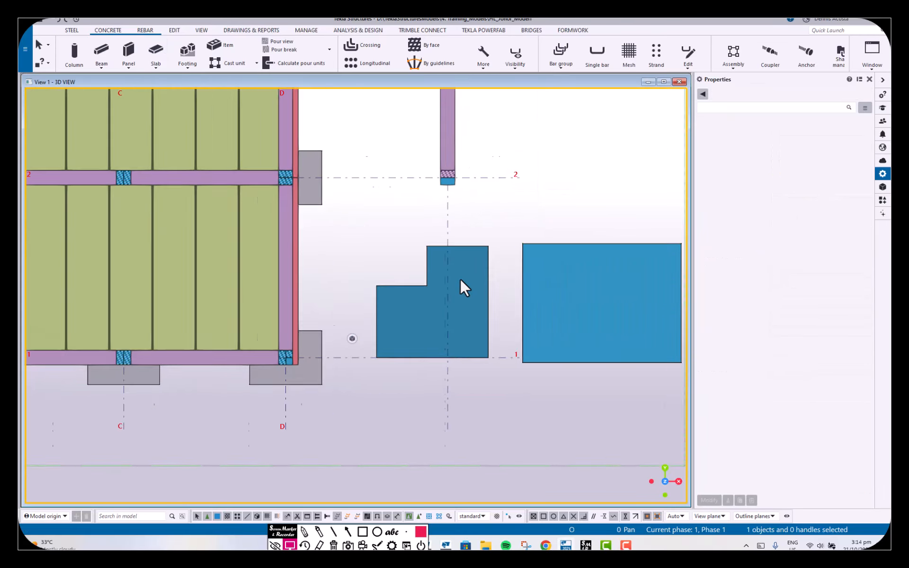
scroll(462, 273, up, 3)
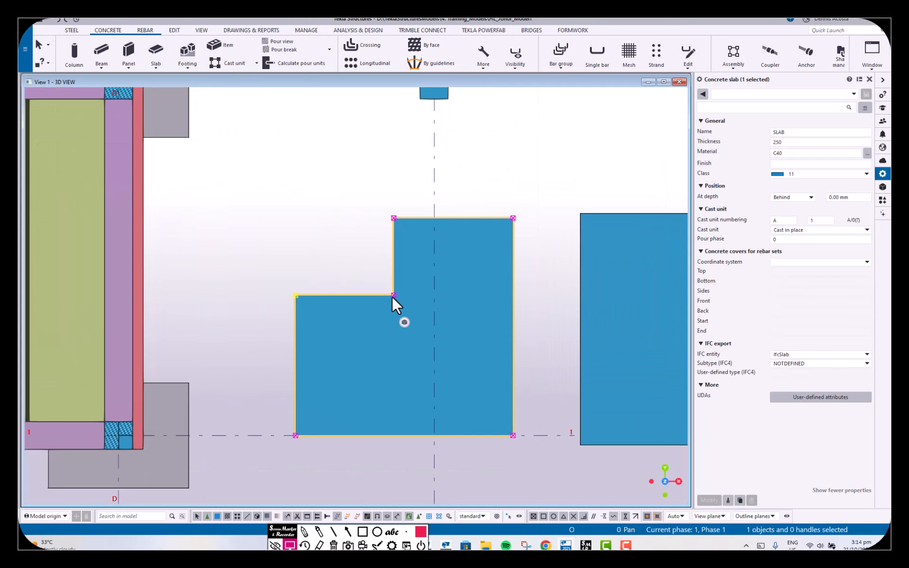
click(394, 295)
click(788, 135)
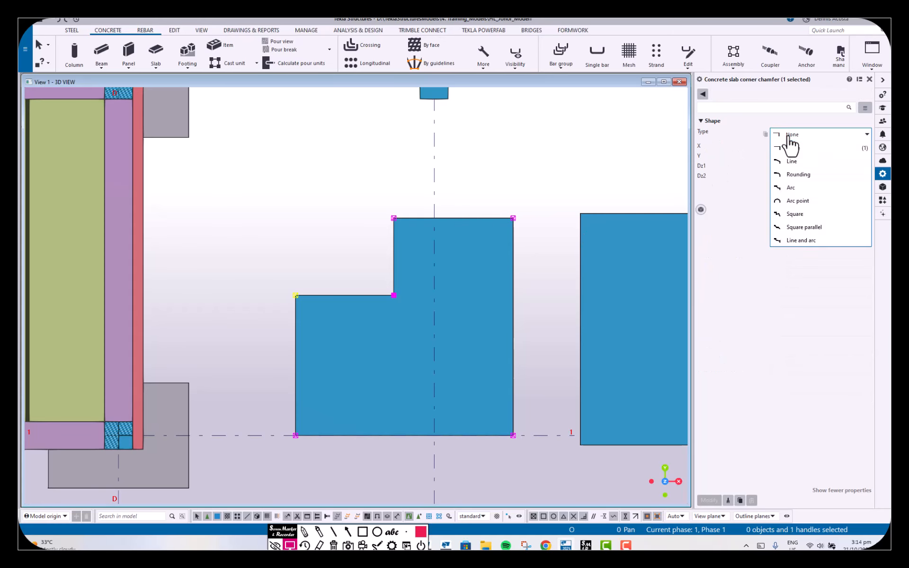
click(800, 175)
click(800, 147)
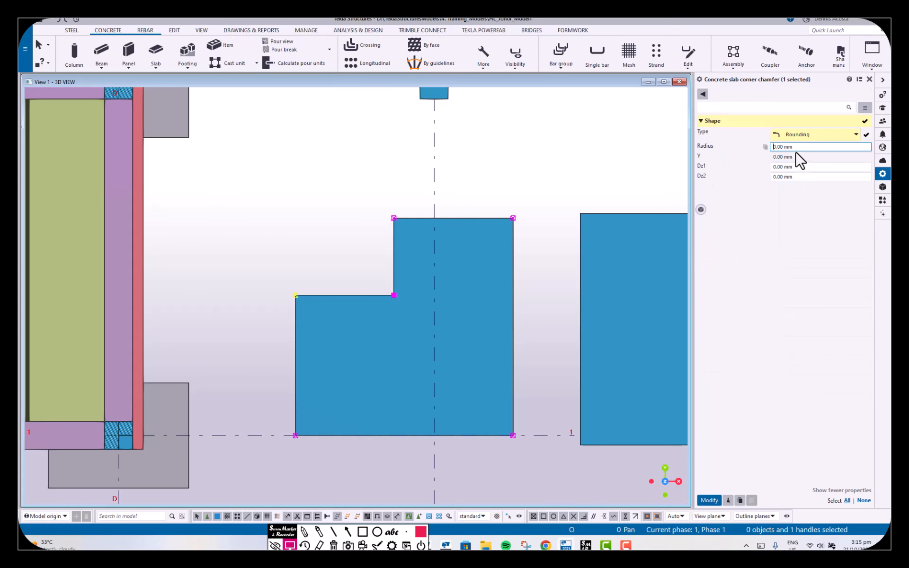
text(1000)
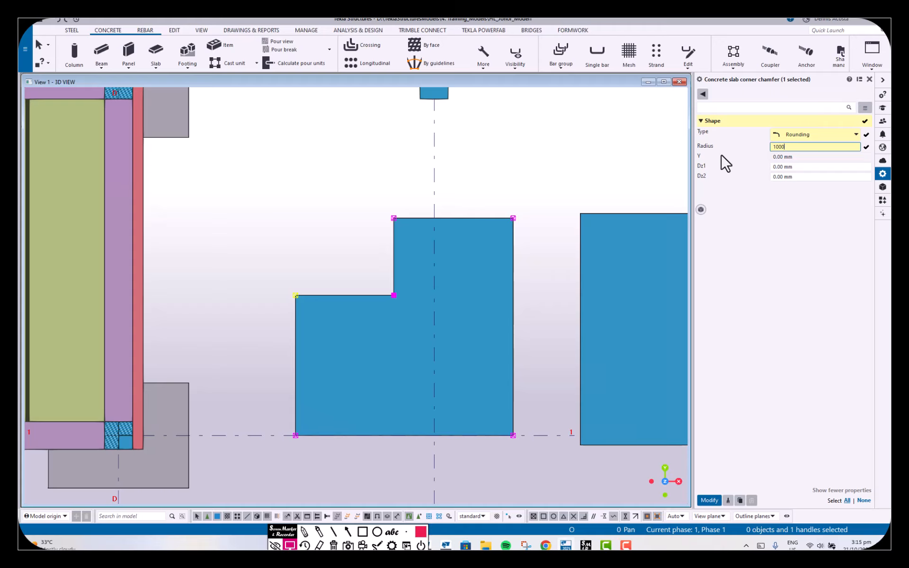
key(Return)
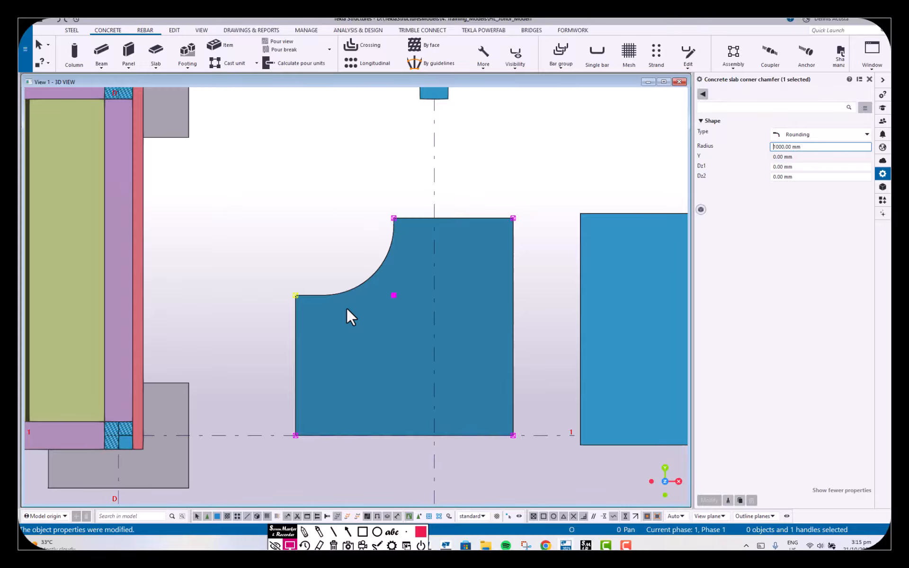
Create a small four-sided concrete slab with edges of about 600 and 400 mm on the grid line just below the beam
click(153, 55)
middle_drag(469, 171, 355, 284)
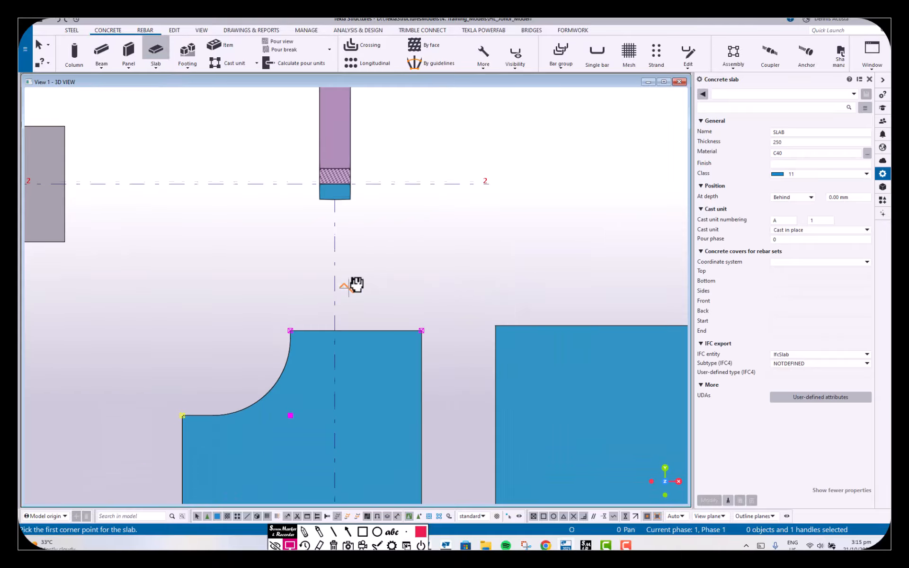
click(334, 279)
click(336, 234)
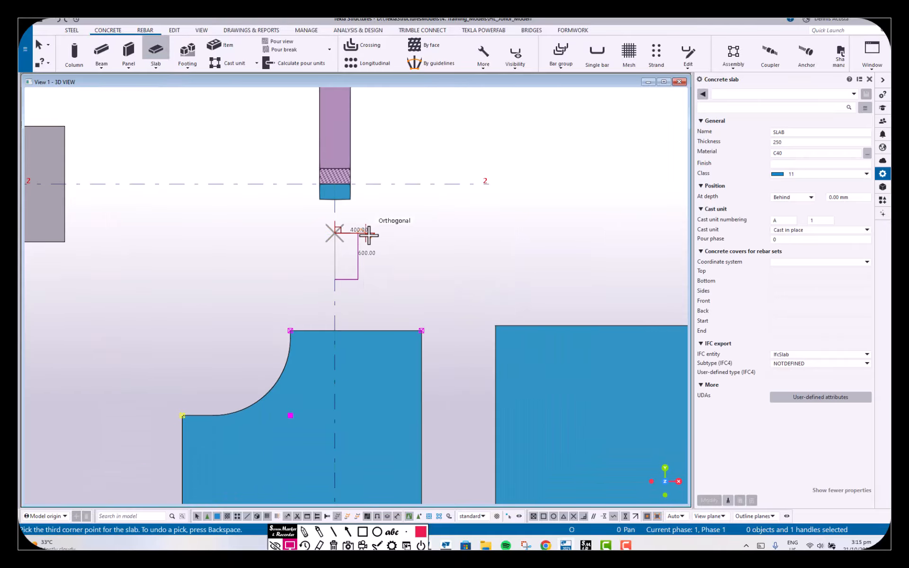
middle_click(363, 275)
scroll(348, 307, up, 2)
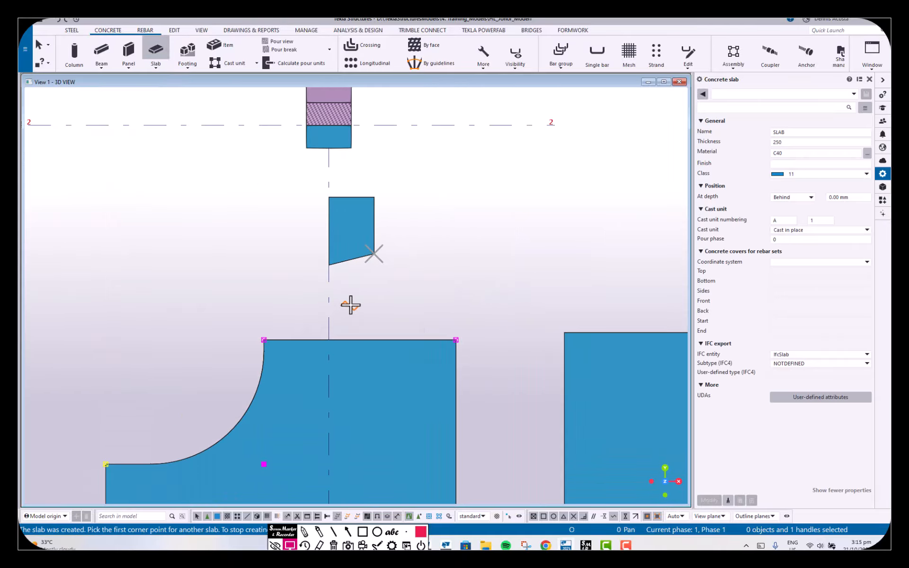
Create a second small concrete slab about 300 mm wide with a slanted lower edge, beside the first small slab
click(449, 260)
click(448, 209)
click(482, 208)
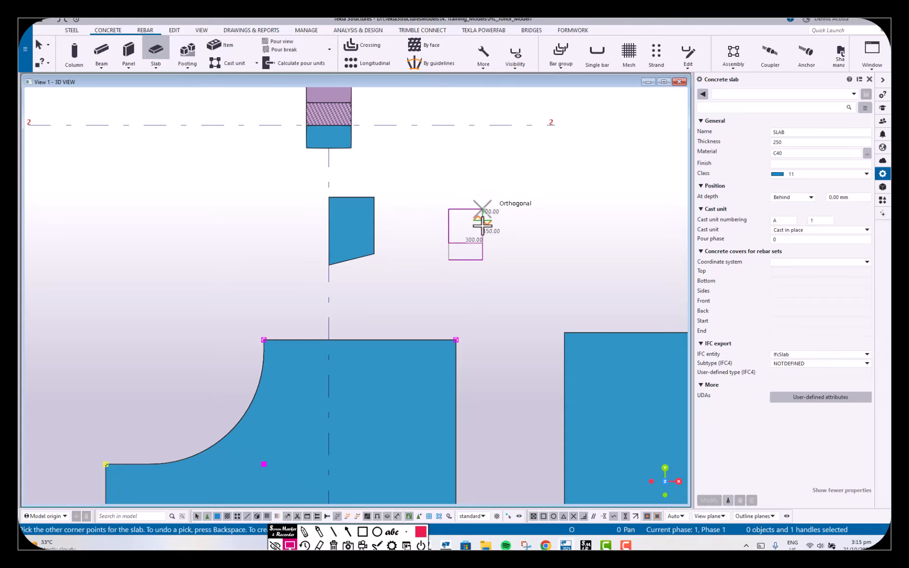
click(482, 233)
middle_click(503, 236)
scroll(505, 239, up, 2)
middle_drag(506, 251, 397, 267)
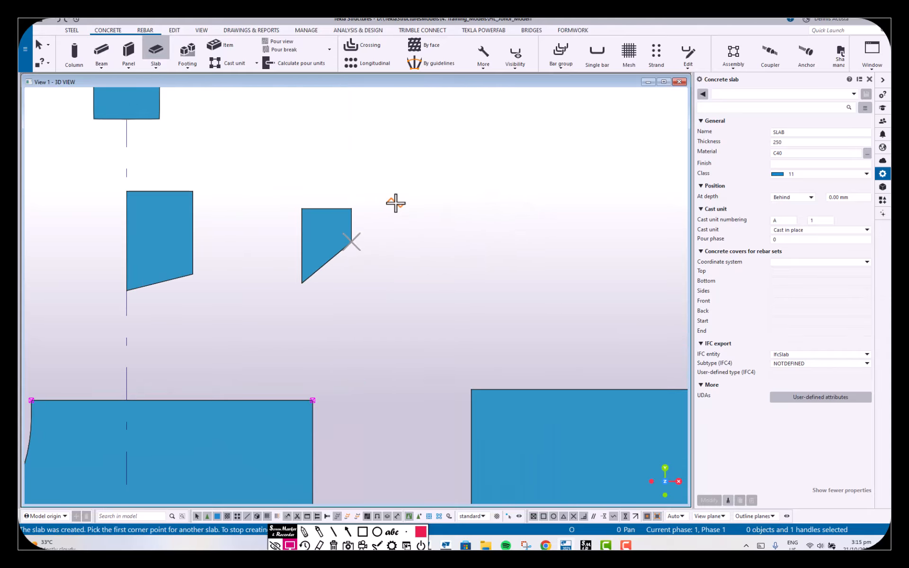
key(Escape)
click(416, 226)
scroll(360, 267, up, 2)
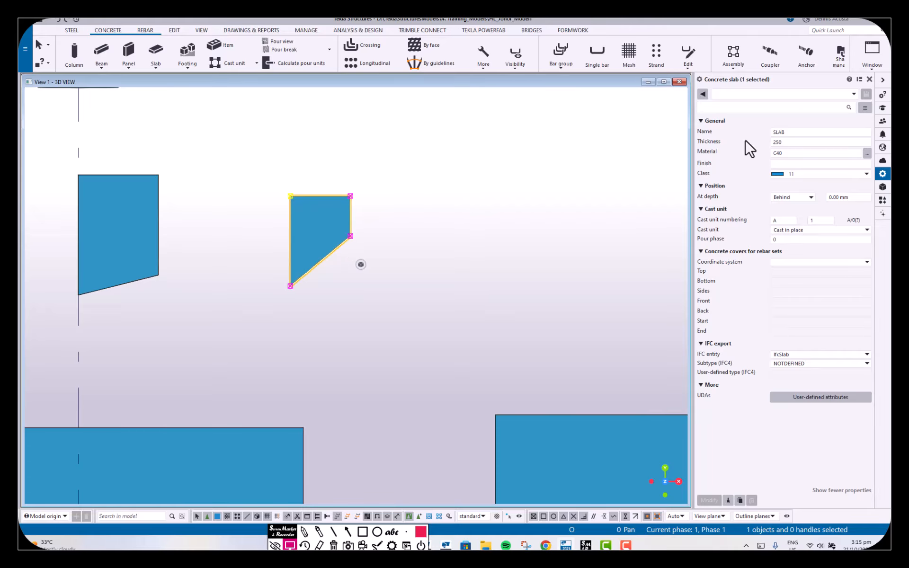
click(791, 133)
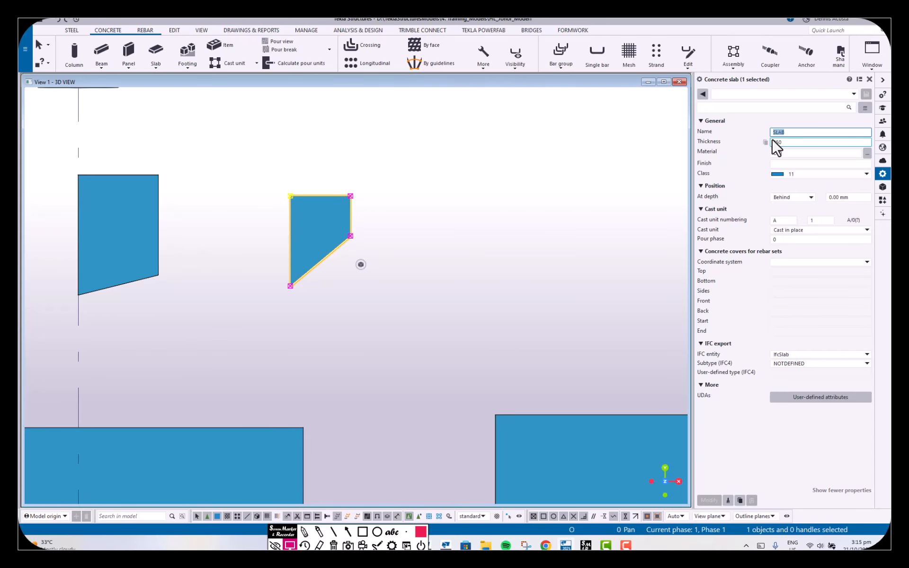
Create a square concrete slab of about 2100 by 2100 mm beside the beam, between grid lines 2 and 3
scroll(473, 241, down, 15)
middle_drag(364, 190, 355, 254)
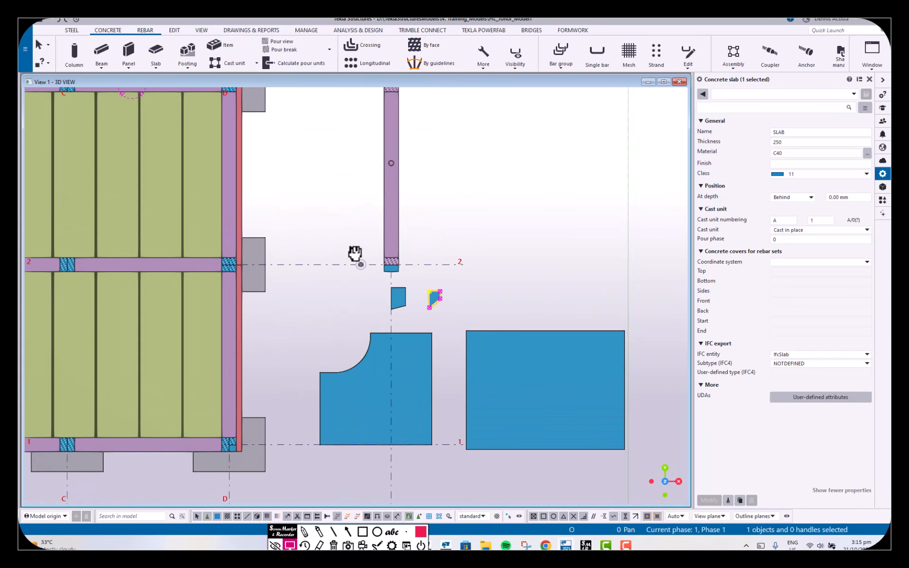
click(157, 51)
scroll(443, 266, up, 4)
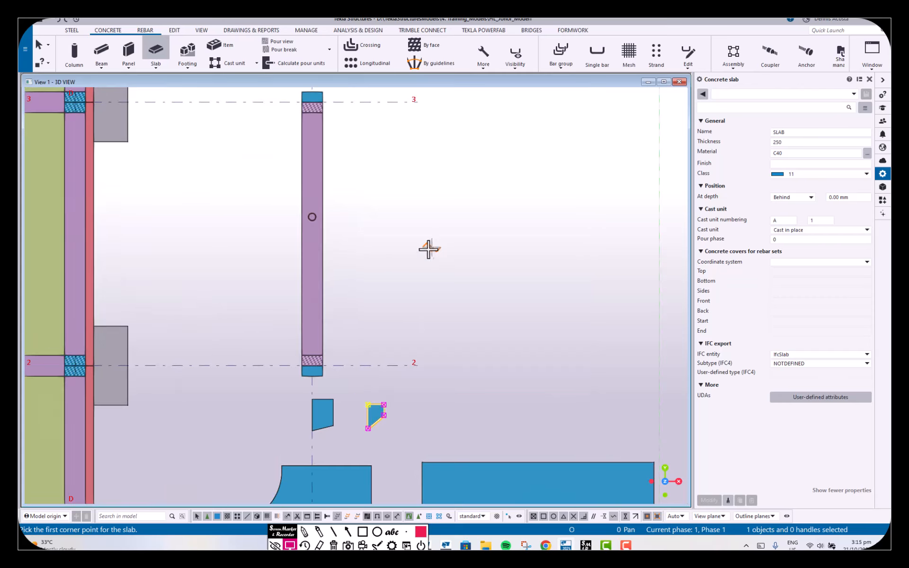
click(424, 273)
click(424, 163)
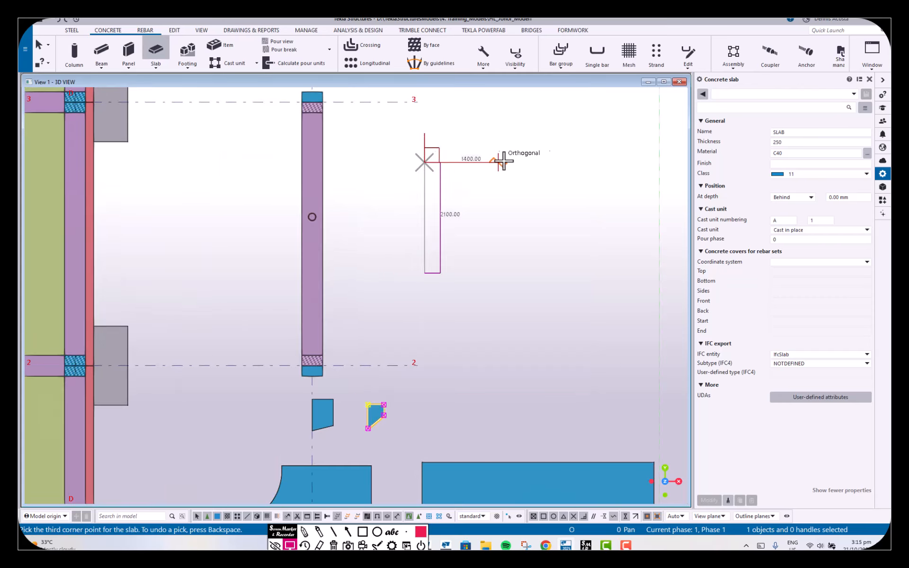
click(535, 163)
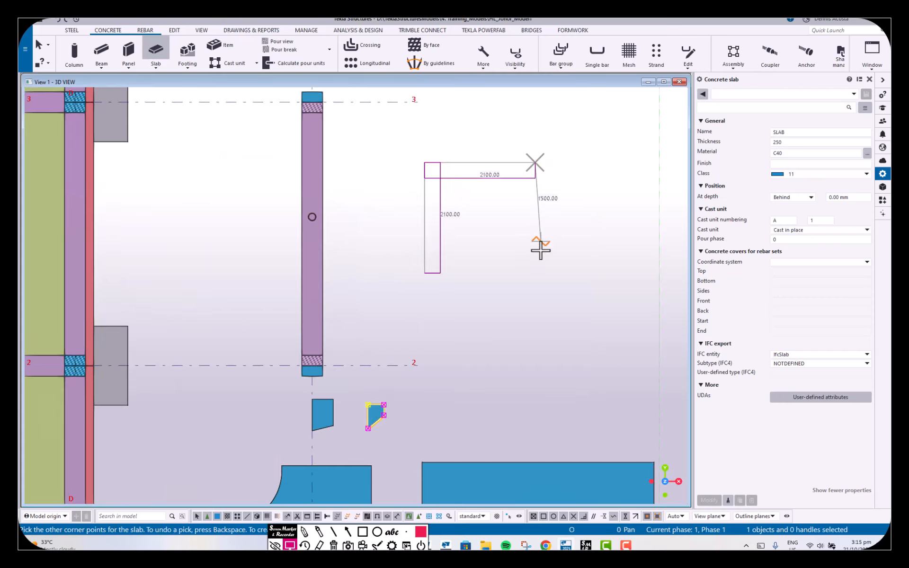
click(538, 276)
middle_click(539, 268)
right_click(482, 194)
click(500, 201)
Set the square slab's thickness to 800 mm
middle_drag(511, 210, 501, 241)
click(503, 241)
double_click(797, 142)
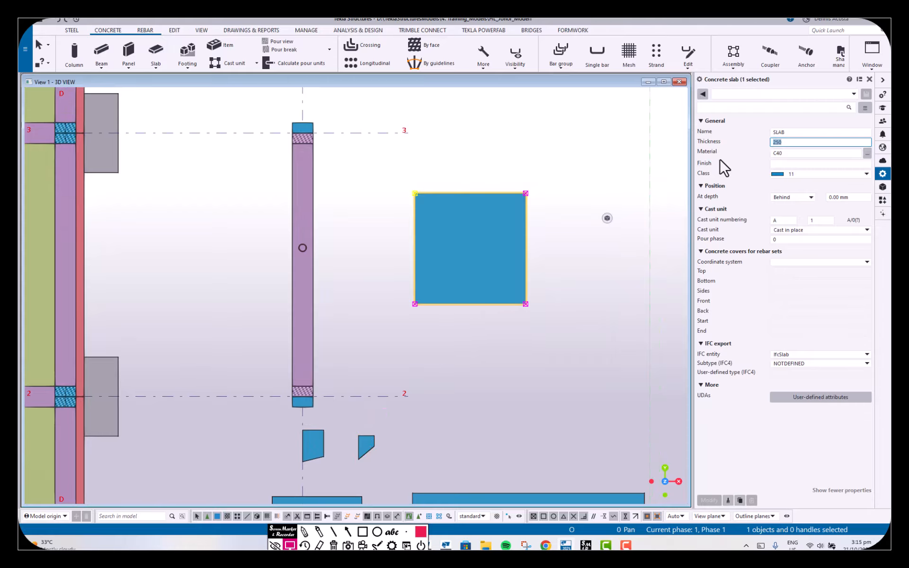
text(1)
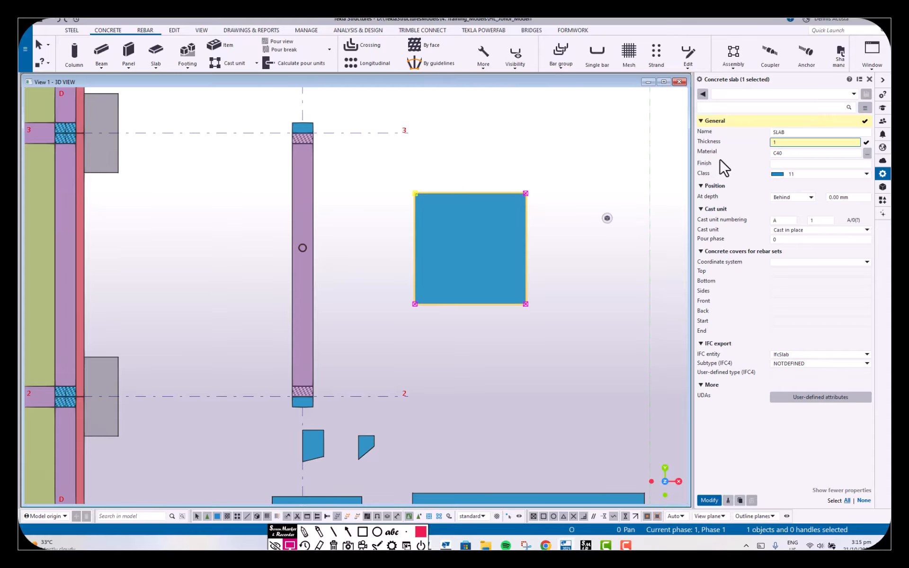
key(BackSpace)
text(800)
key(Return)
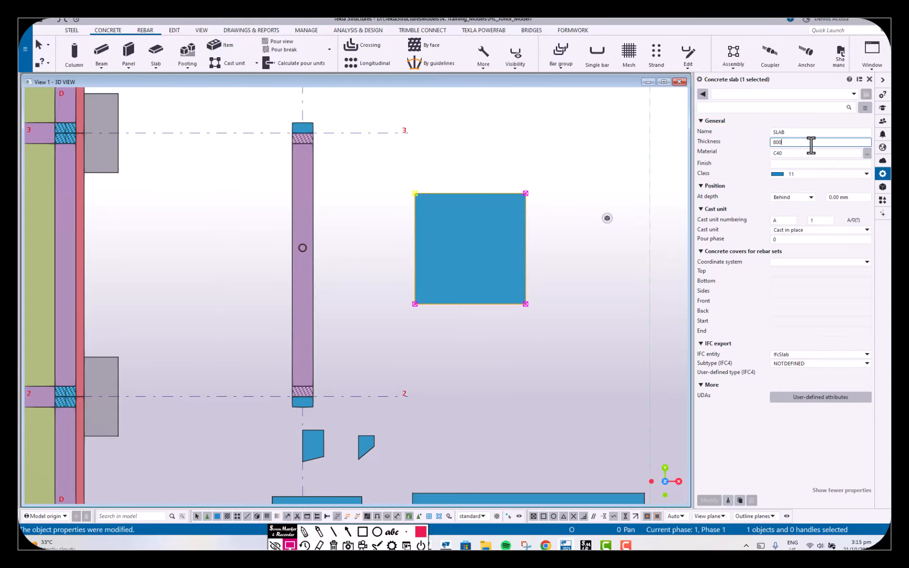
click(621, 274)
Chamfer all four corners of the square slab with Line type chamfers of 500 mm in X and 500 mm in Y
ctrl+middle_drag(505, 276, 473, 225)
click(487, 247)
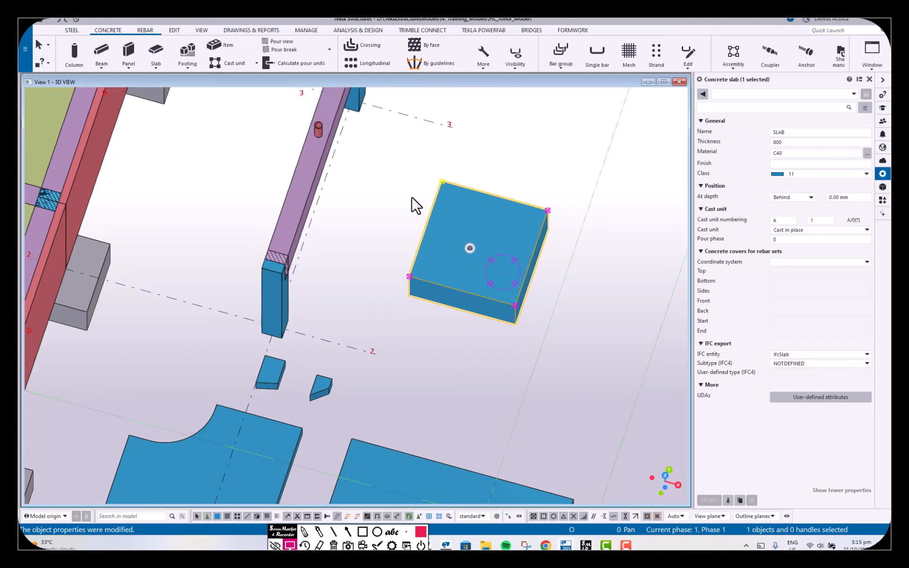
drag(391, 162, 569, 354)
click(800, 135)
click(797, 143)
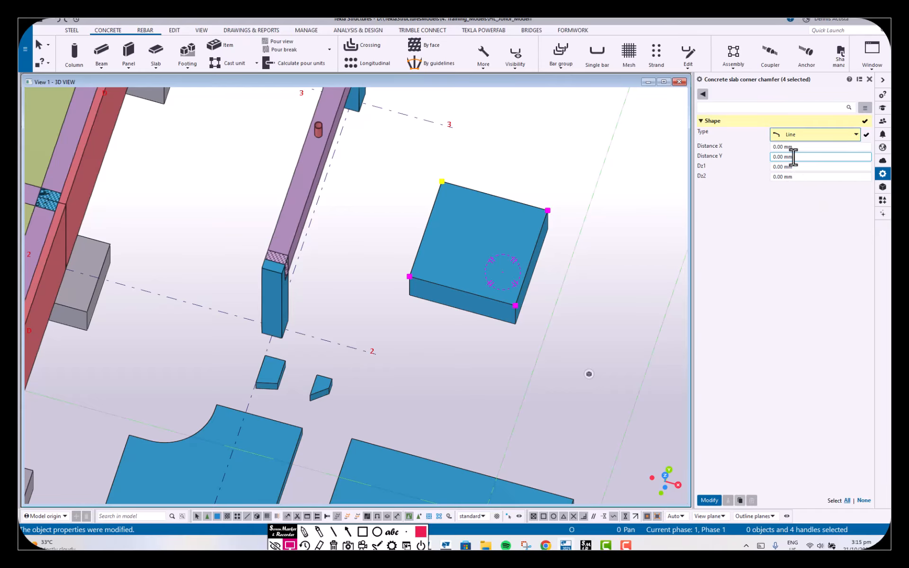
click(802, 147)
text(500)
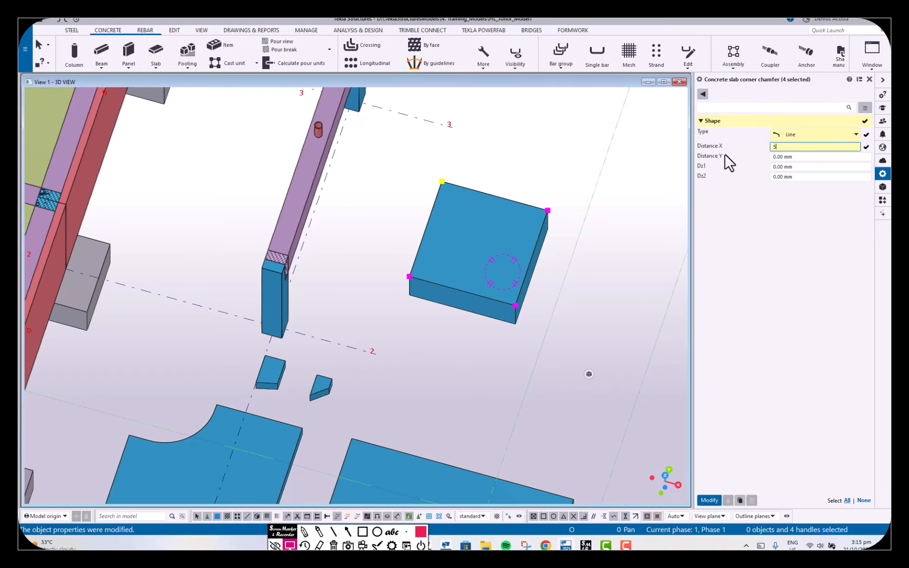
click(791, 156)
text(500)
middle_click(737, 168)
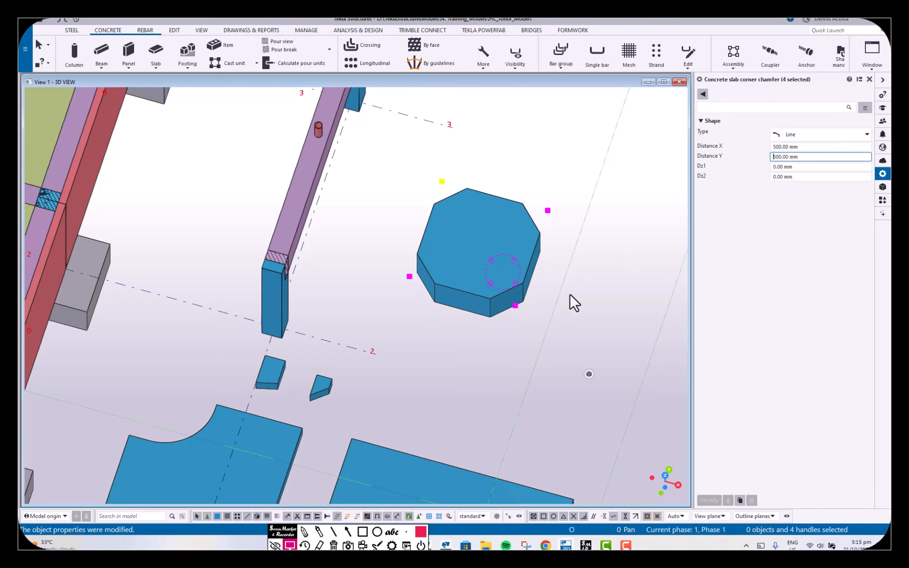
click(563, 284)
middle_drag(548, 273, 545, 301)
Place a pad footing above the octagonal slab in plan view and apply the saved "footing" properties with profile 1500*1500
key(ctrl+p)
scroll(523, 381, up, 6)
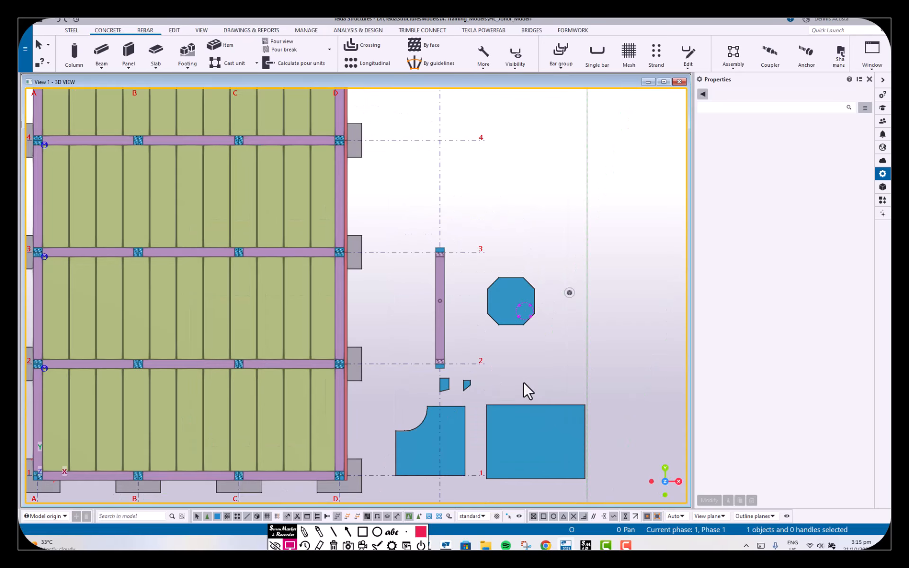
click(519, 285)
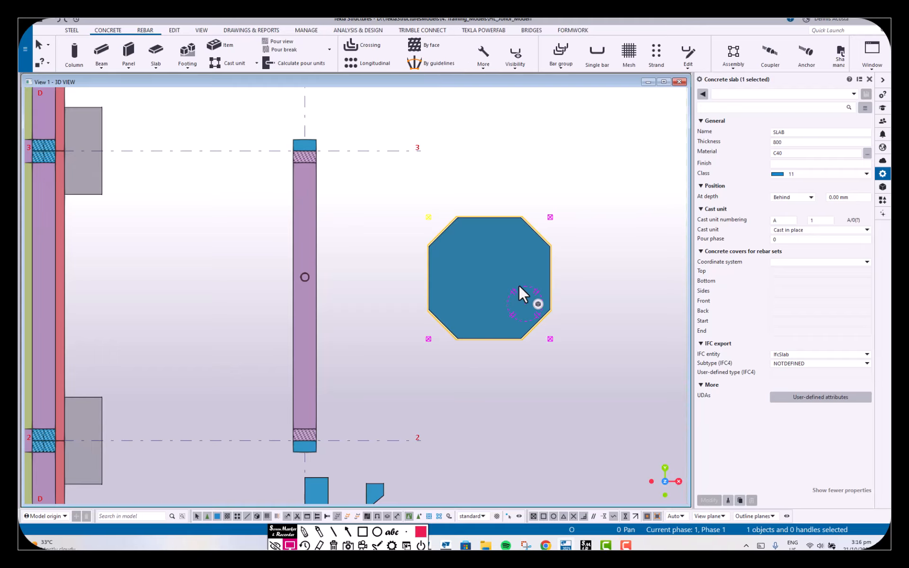
click(193, 53)
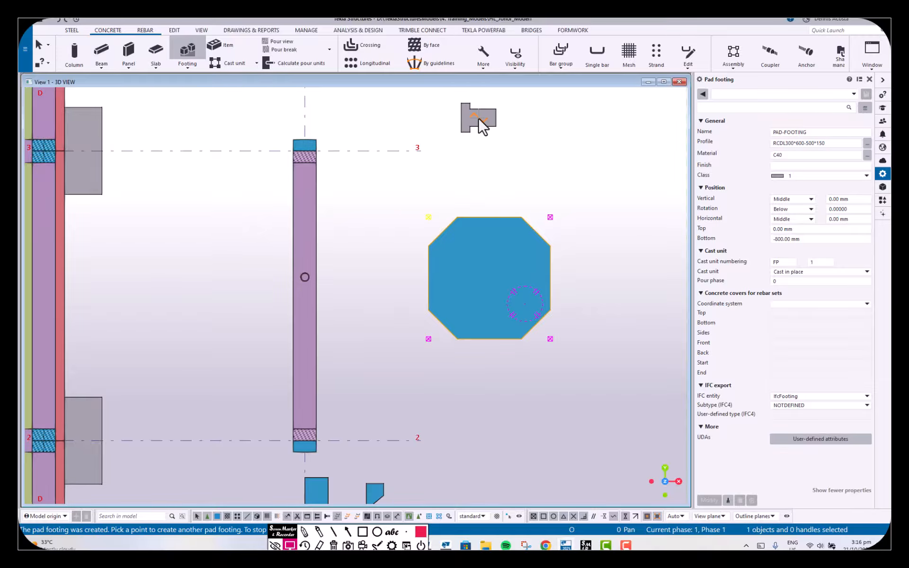
middle_drag(478, 117, 460, 217)
click(460, 218)
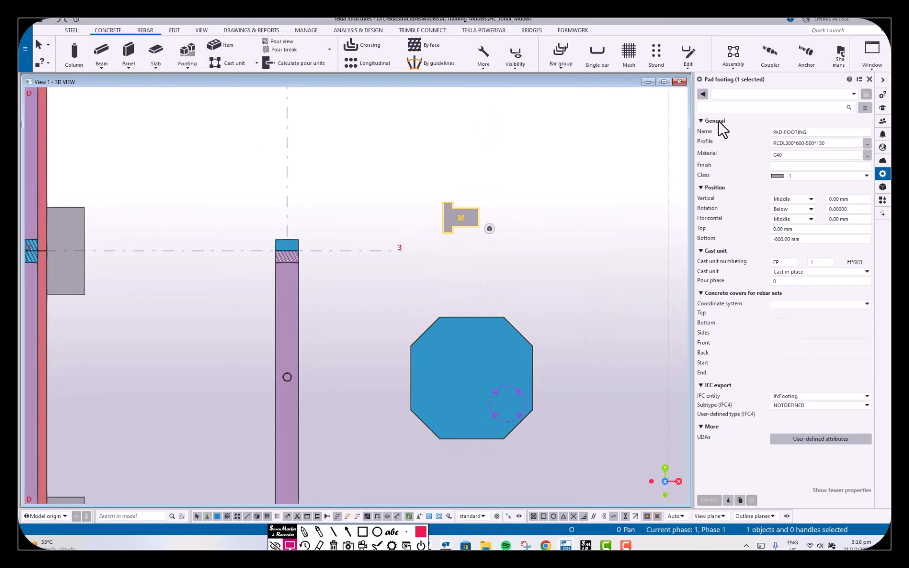
click(822, 94)
click(736, 111)
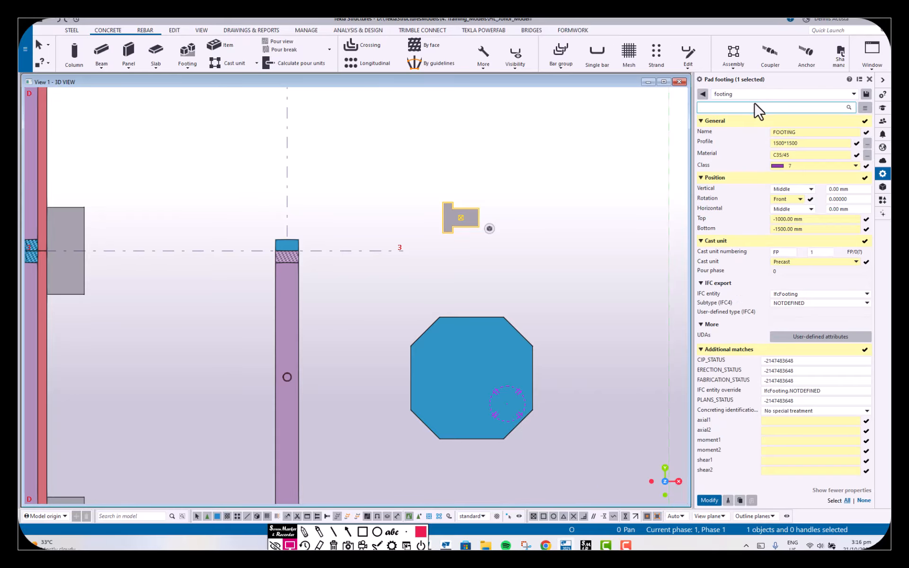
click(709, 500)
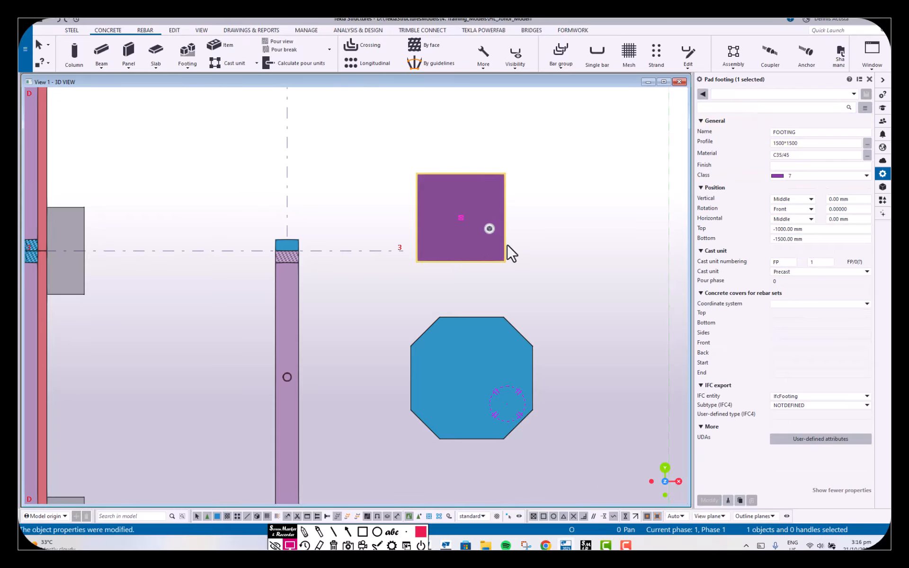
Cut off the square footing's upper-right corner diagonally with a line cut
scroll(509, 251, up, 5)
middle_drag(517, 278, 433, 196)
scroll(440, 227, down, 2)
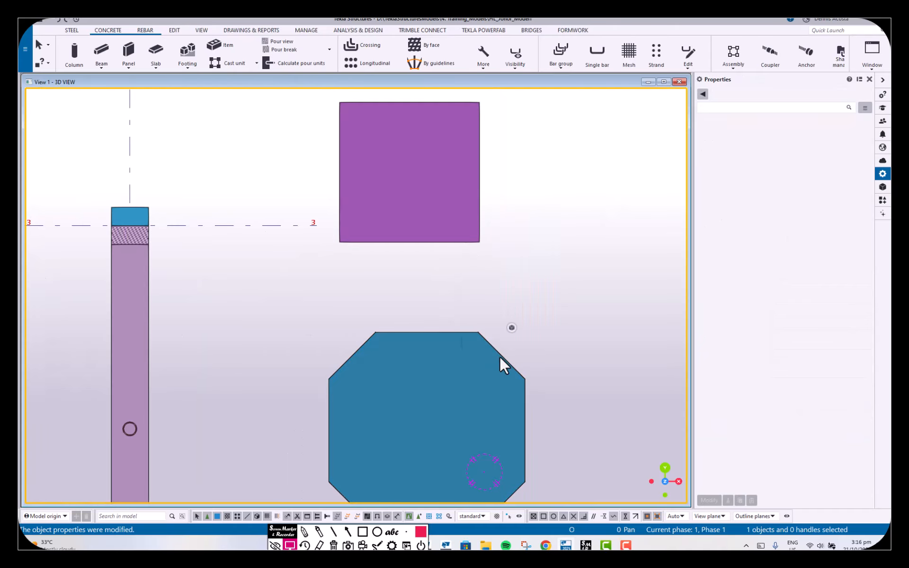
click(462, 234)
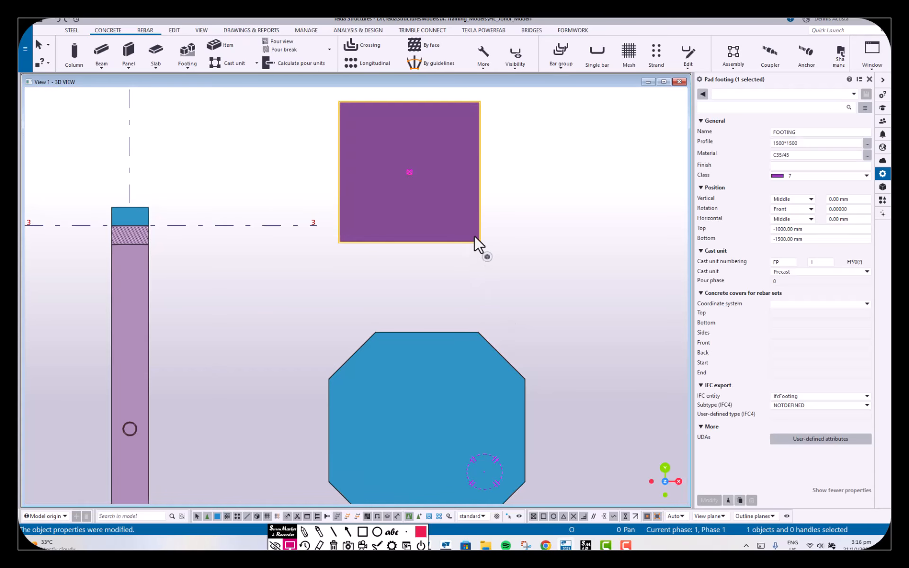
middle_drag(455, 205, 450, 223)
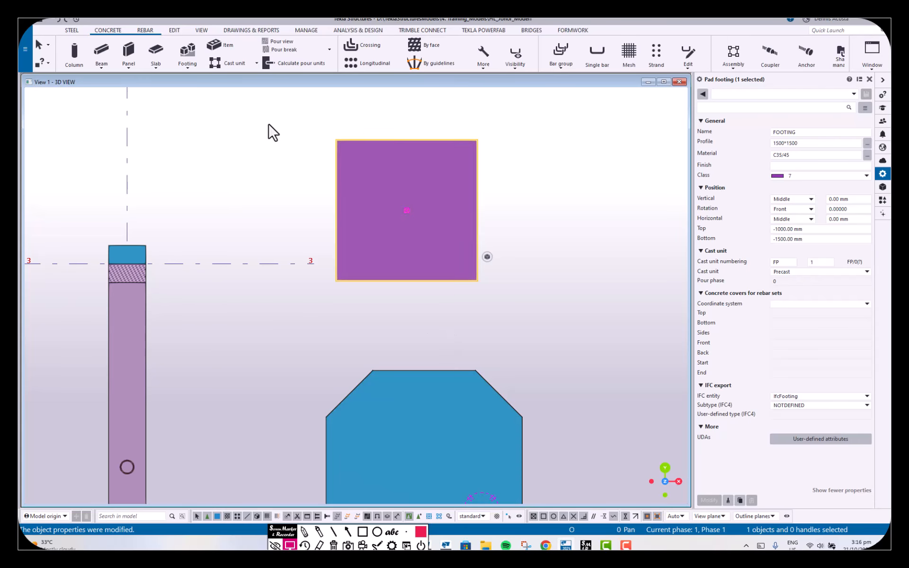
click(174, 30)
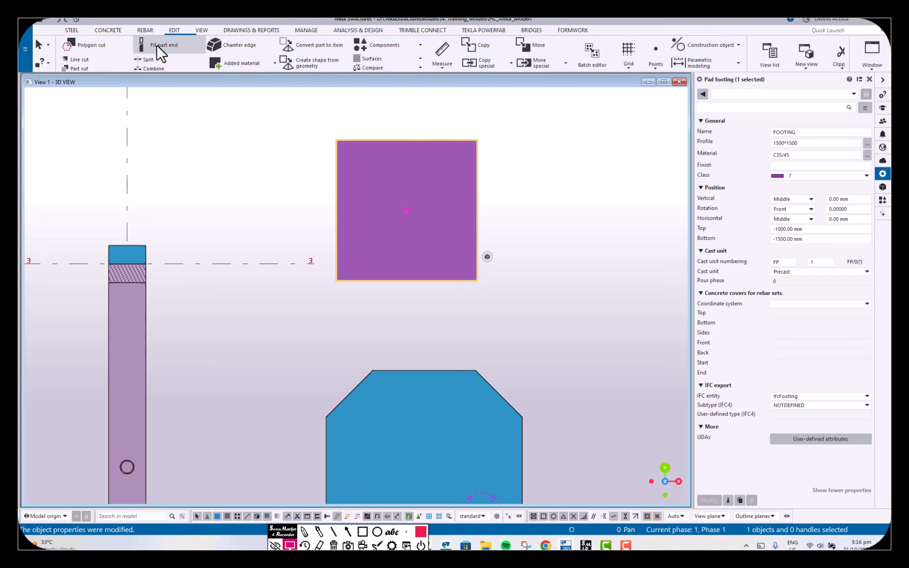
click(81, 59)
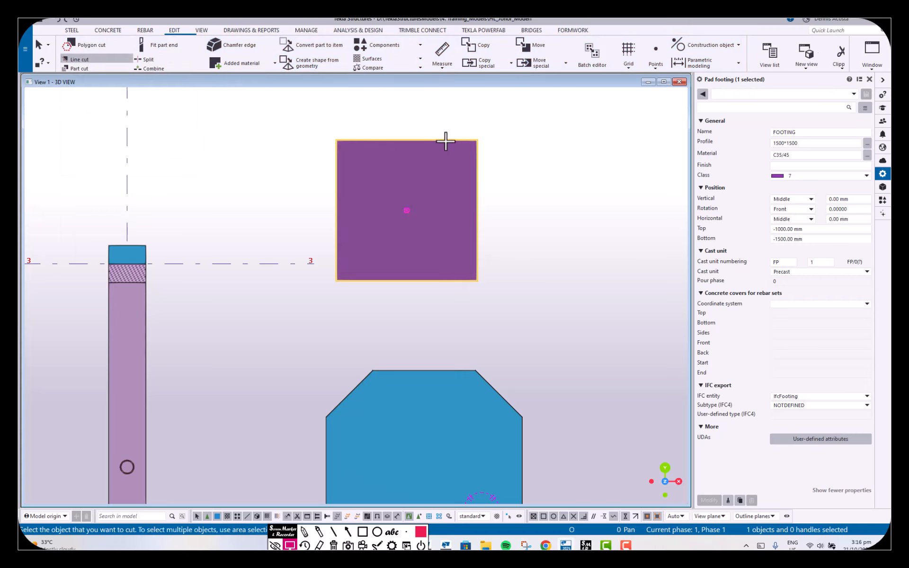
click(445, 141)
click(442, 130)
click(489, 173)
click(489, 142)
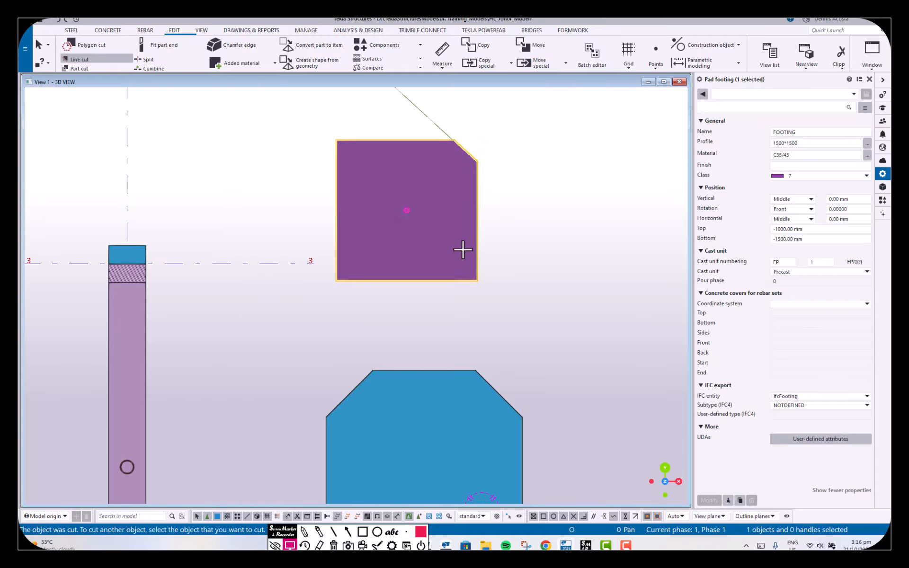
Cut off the footing's lower-right and lower-left corners diagonally with line cuts
click(462, 249)
click(489, 245)
click(436, 294)
click(478, 302)
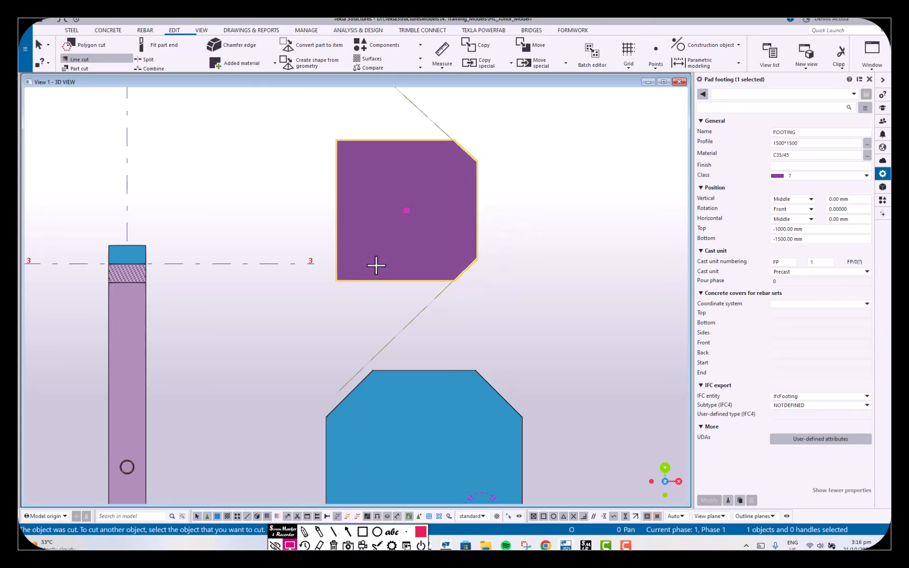
click(376, 266)
click(321, 253)
click(368, 290)
click(355, 300)
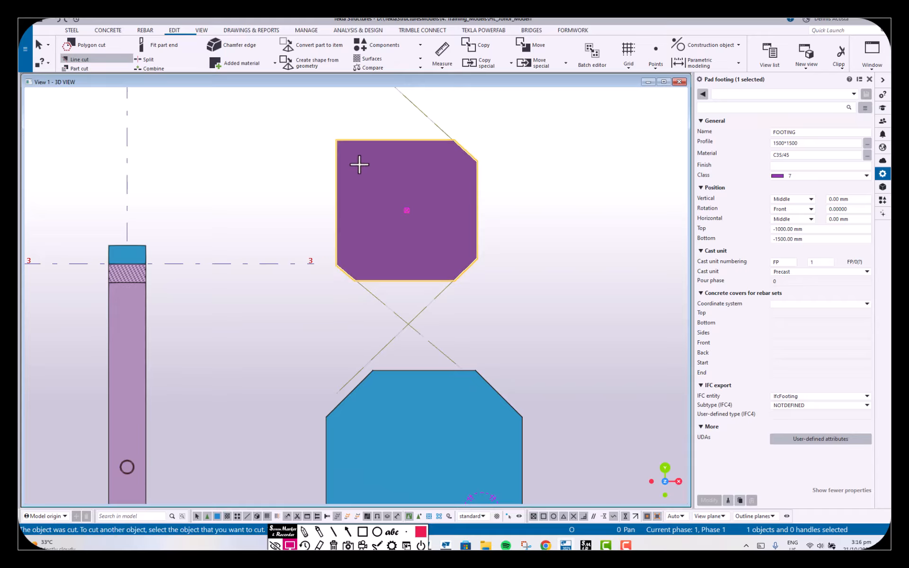
Cut off the footing's upper-left corner diagonally with a line cut and end the command
click(359, 164)
click(365, 126)
click(325, 178)
click(310, 158)
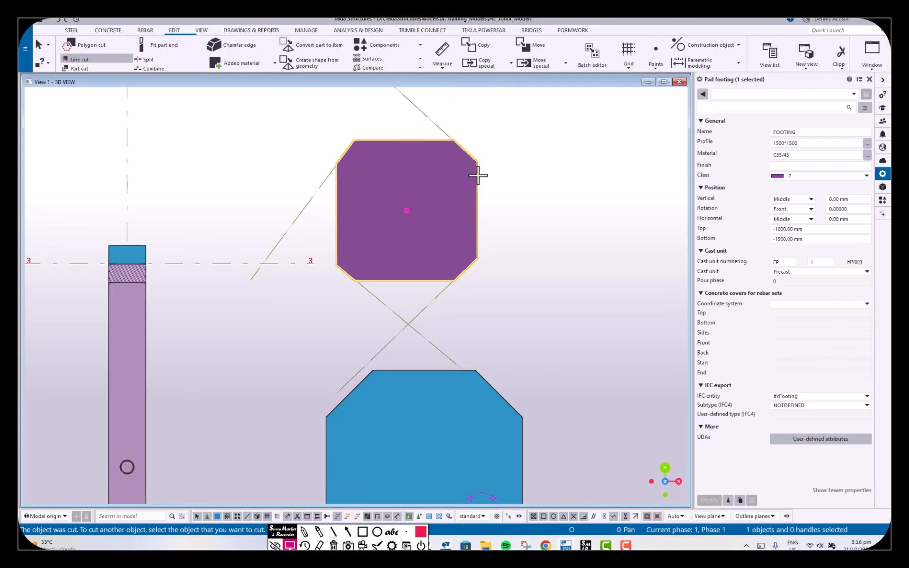
scroll(478, 175, down, 2)
right_click(505, 179)
click(515, 185)
scroll(519, 212, down, 1)
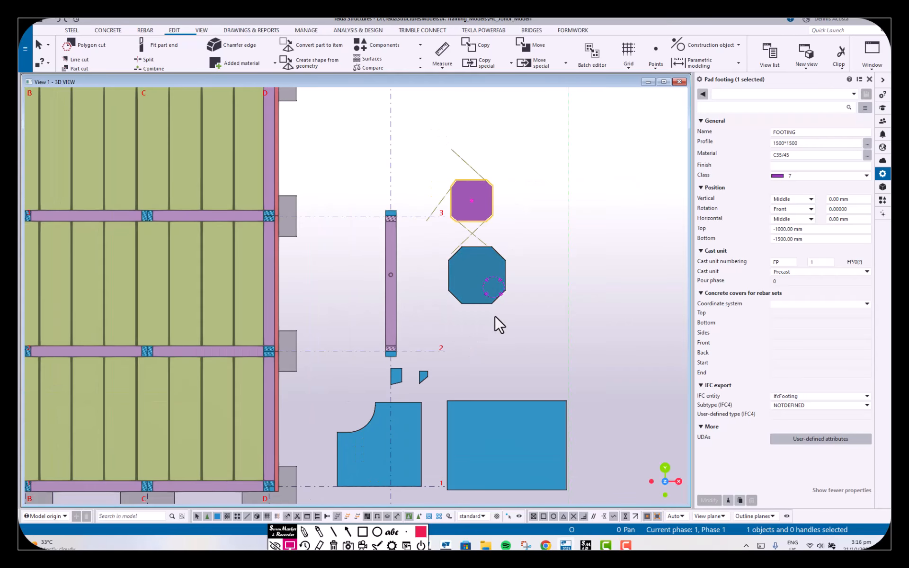
middle_drag(495, 317, 486, 261)
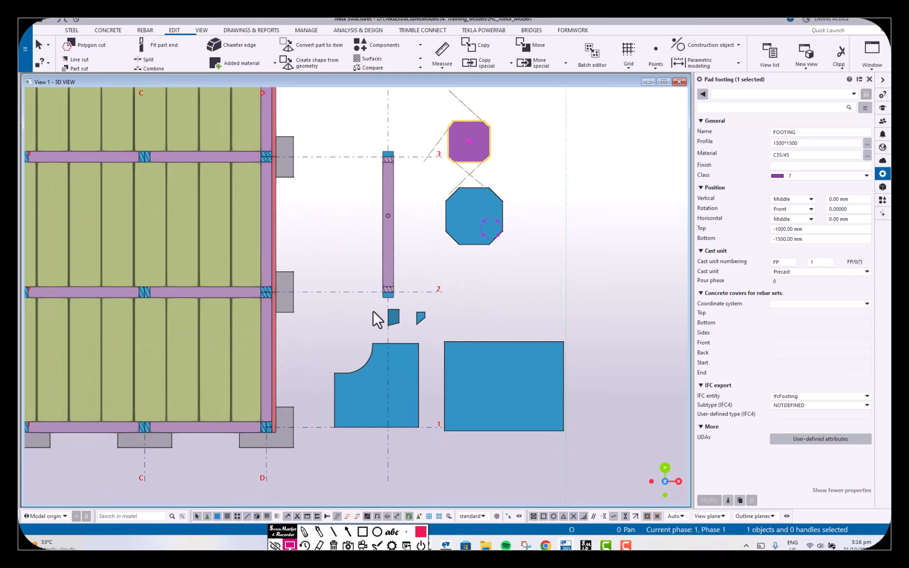
Delete the four slabs below the beam, the pad footing with its line cuts, and the octagonal slab
drag(319, 298, 585, 466)
key(Delete)
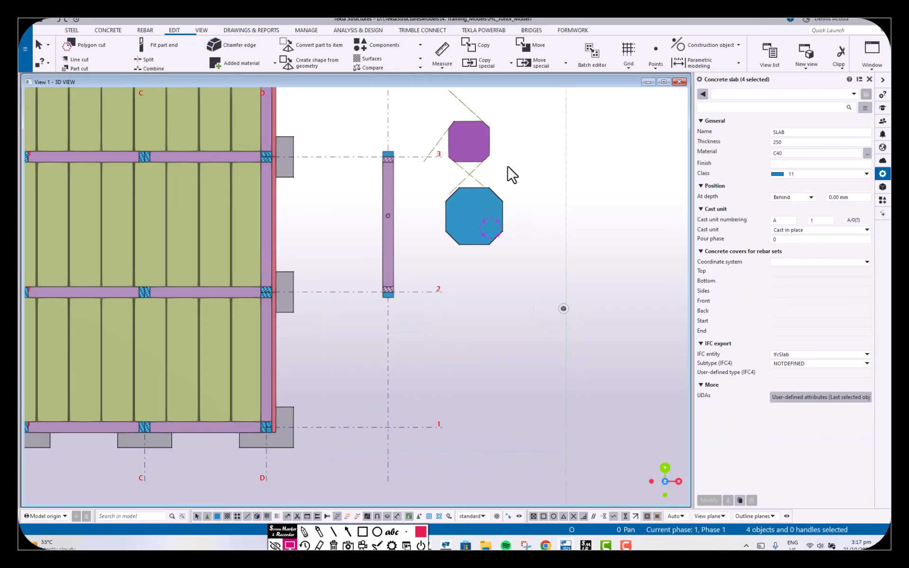
drag(502, 103, 444, 180)
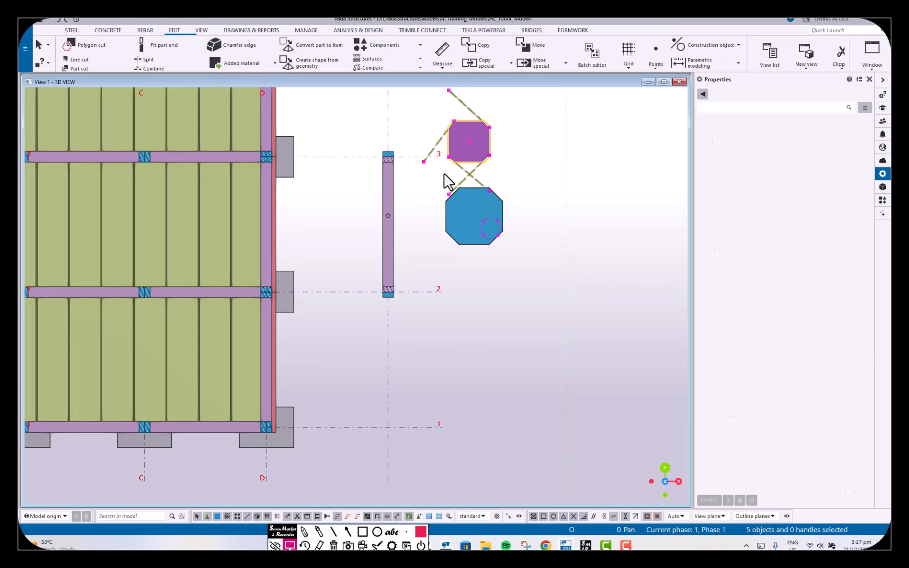
key(Delete)
click(475, 226)
key(Delete)
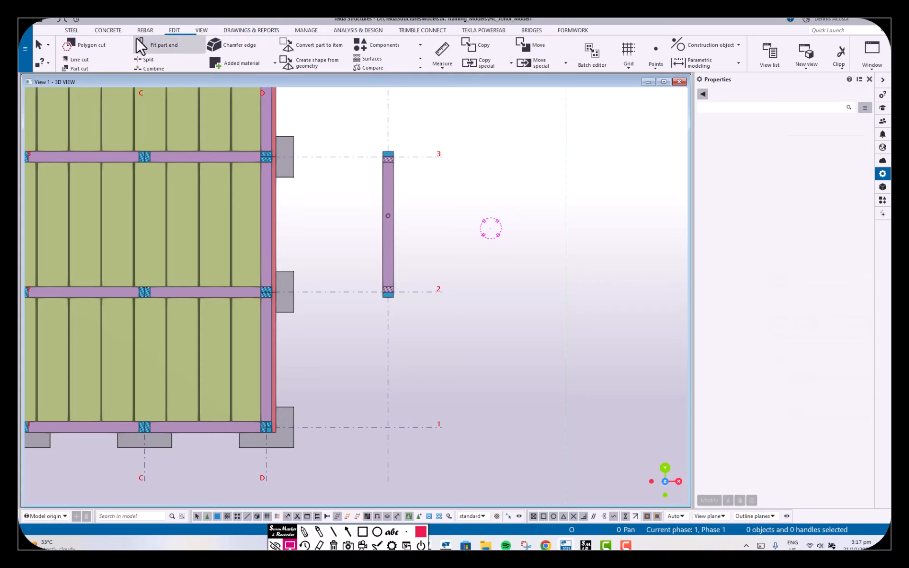
Create an L-shaped concrete slab near grid line 1 beside the building, with outer sides about 1500 mm and legs about 500 mm wide
click(145, 31)
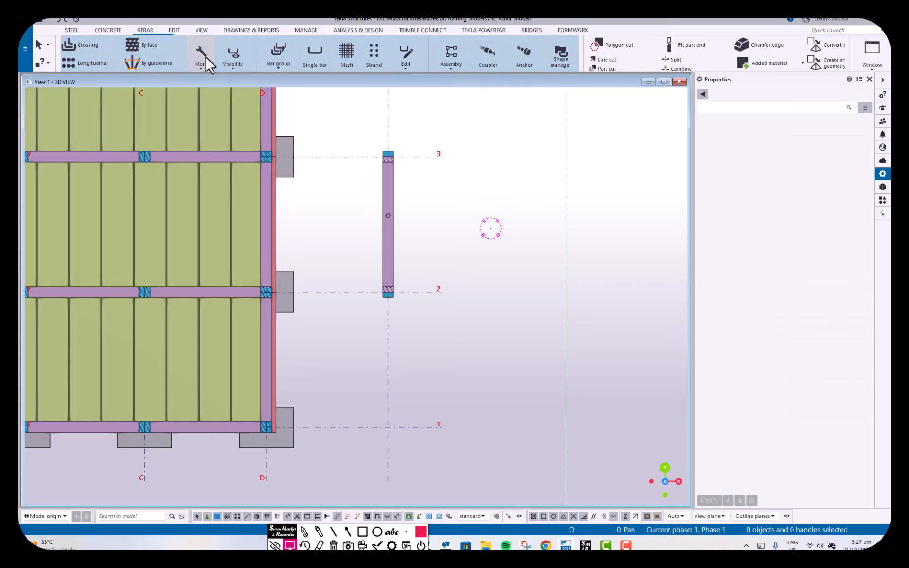
click(108, 29)
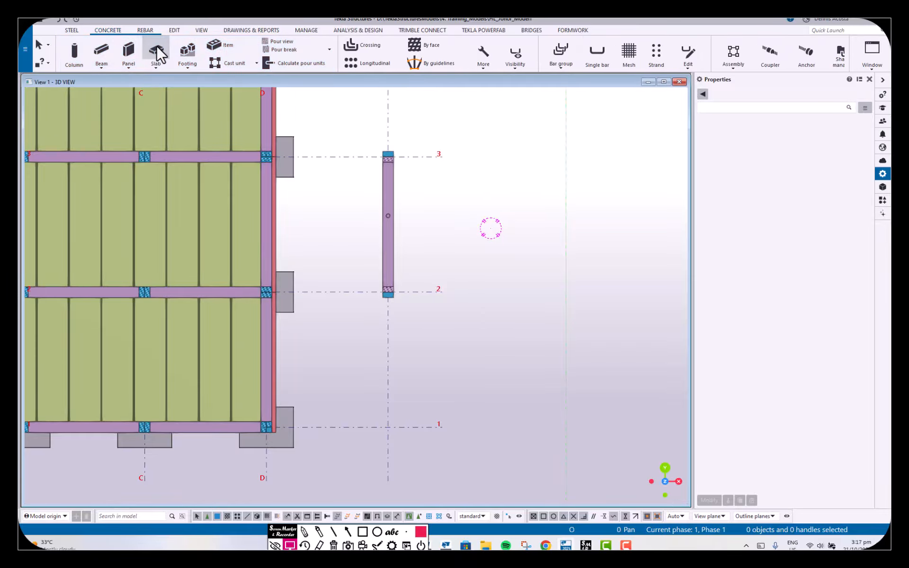
click(156, 51)
scroll(388, 381, up, 3)
click(387, 385)
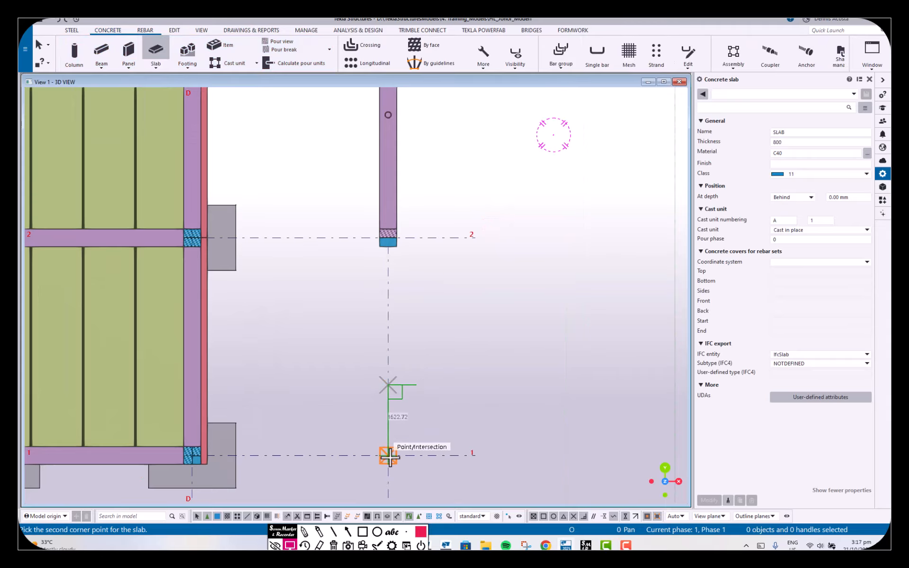
click(383, 457)
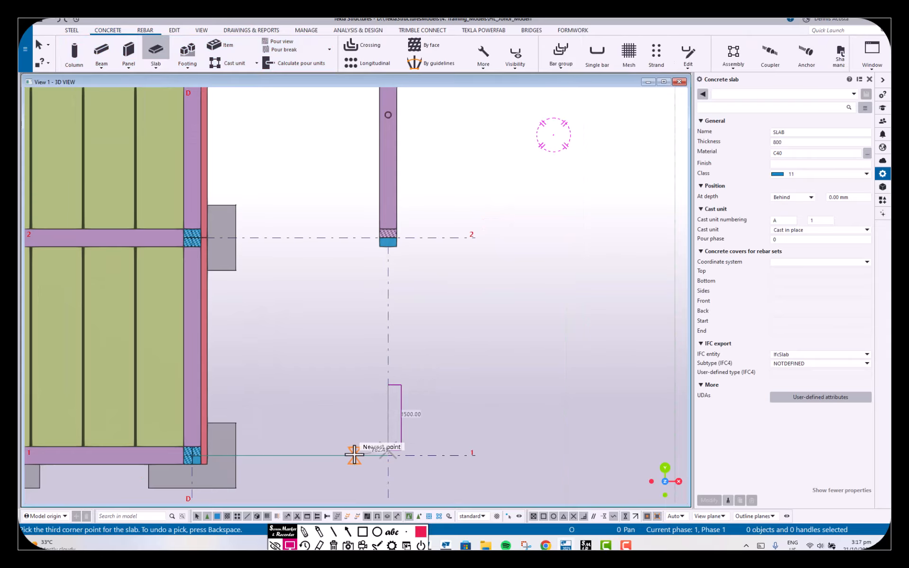
click(322, 449)
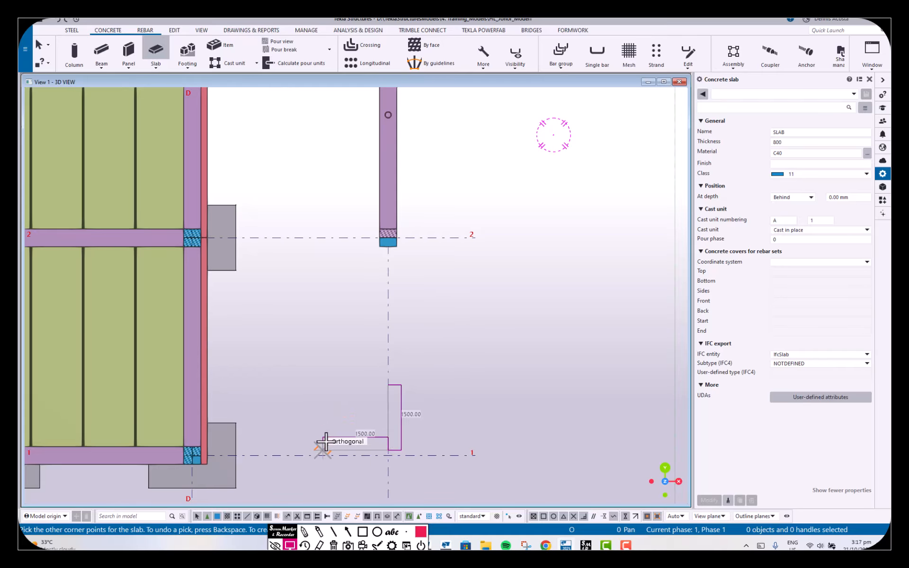
click(323, 428)
click(367, 427)
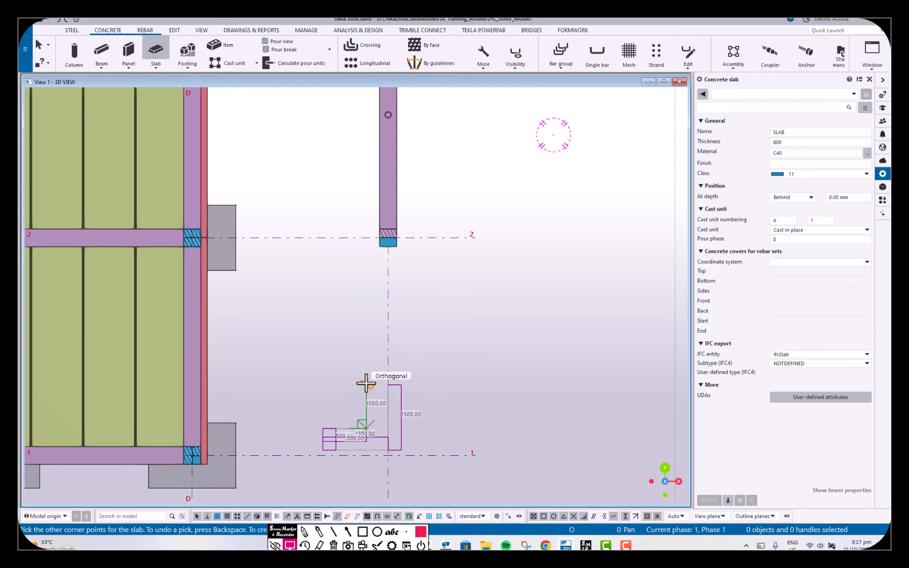
click(368, 384)
middle_click(369, 363)
middle_drag(428, 385, 434, 279)
right_click(440, 271)
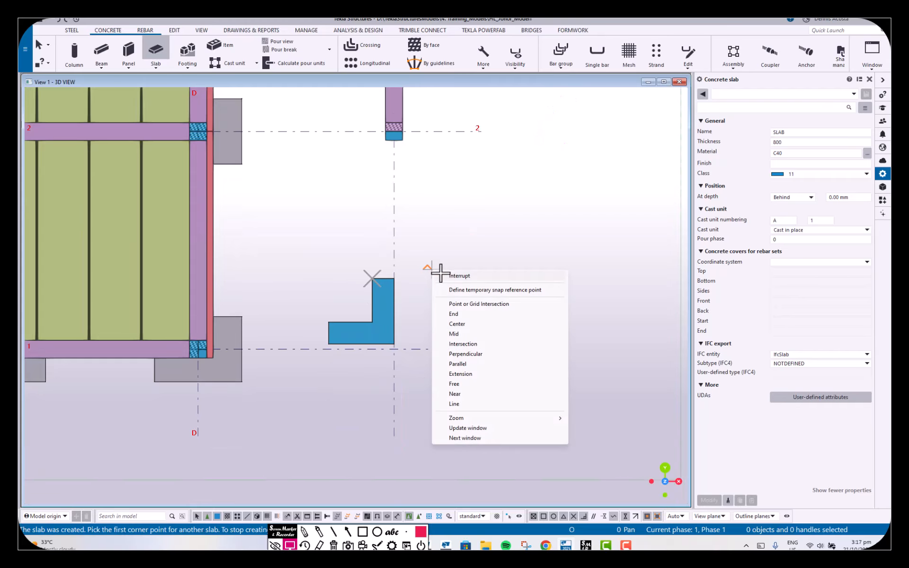
click(449, 276)
Mirror-copy the L-shaped slab about a vertical line to its right, at an angle of -90
scroll(412, 336, up, 1)
scroll(411, 337, up, 2)
click(339, 251)
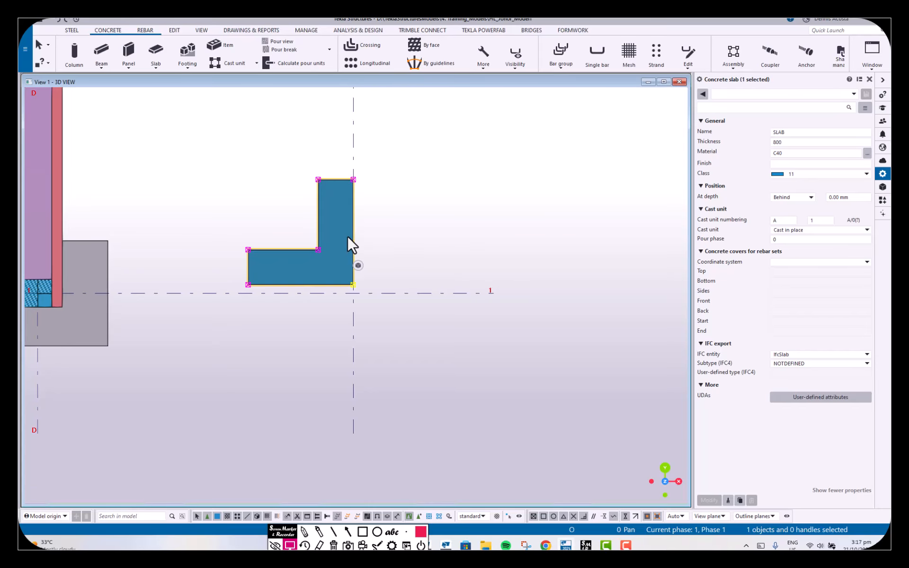
right_click(347, 232)
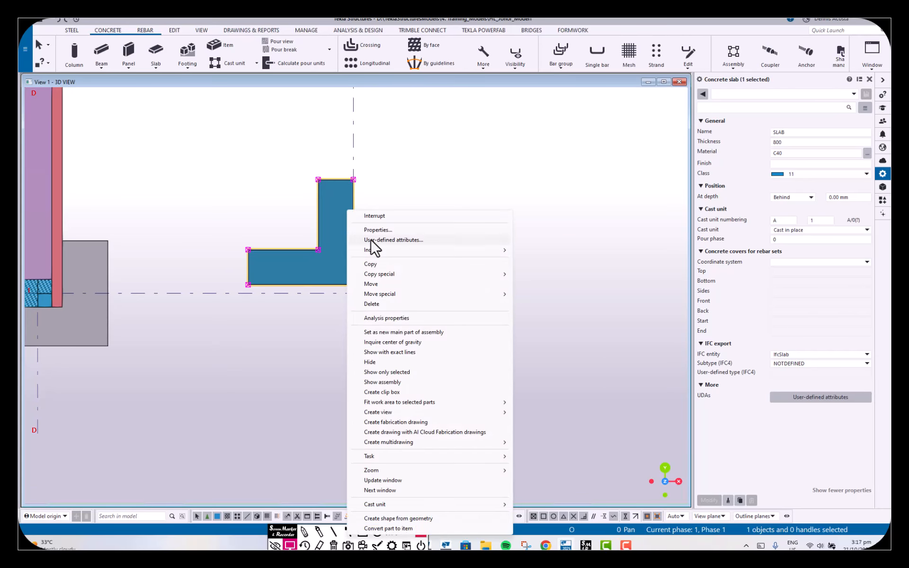
mouse_move(410, 273)
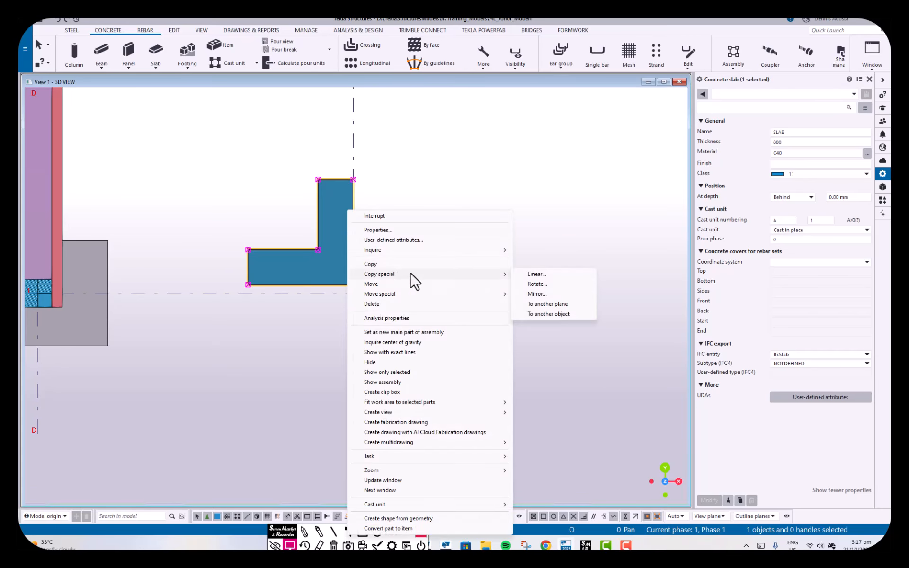
click(540, 294)
click(421, 194)
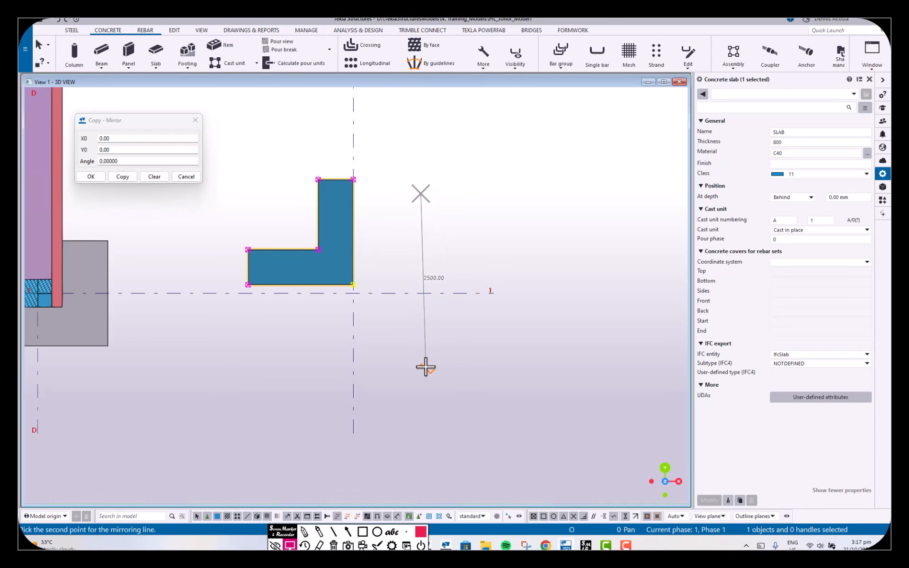
click(421, 368)
click(123, 176)
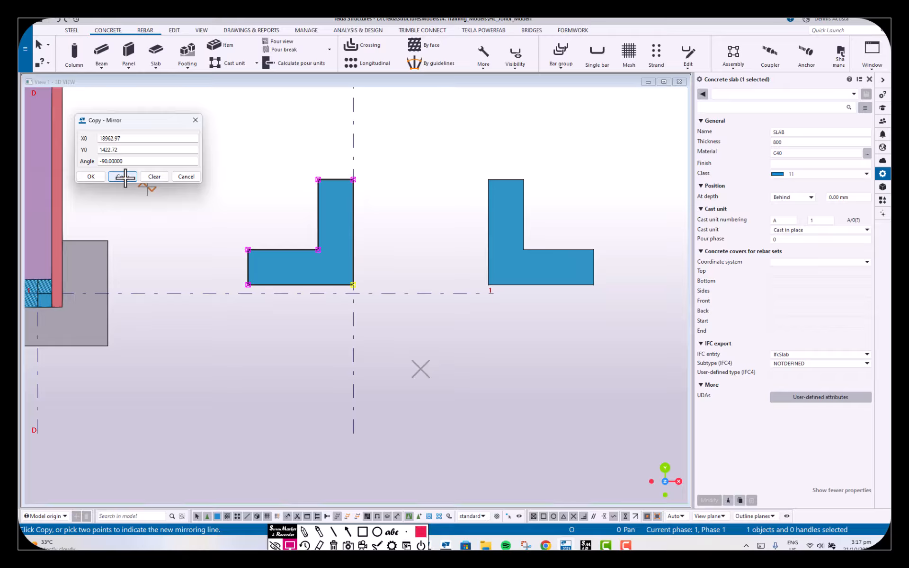
End the mirror command and delete the mirrored L-shaped slab
right_click(429, 175)
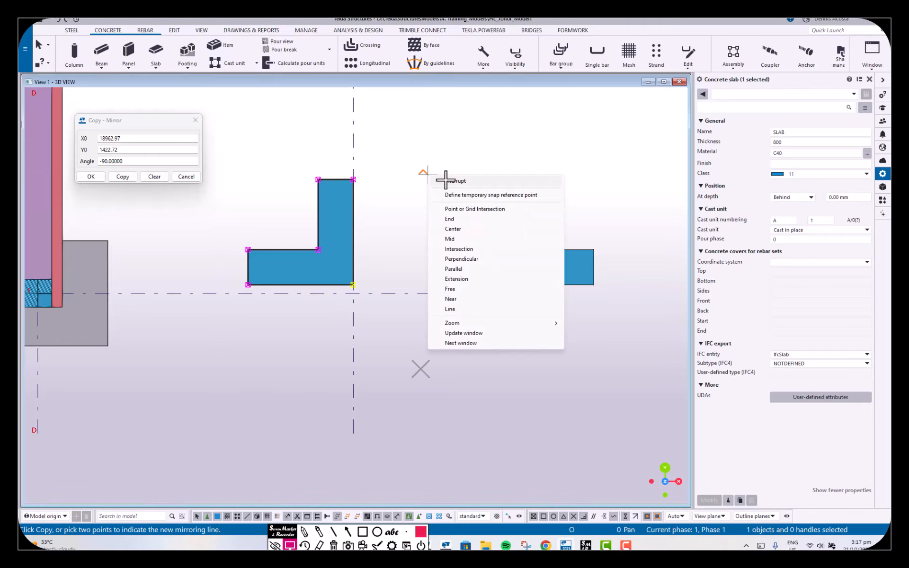
click(447, 180)
drag(568, 177, 491, 225)
key(Delete)
Rotate-copy the L-shaped slab around Z about a point on grid line 1, with 3 copies at 90 degrees
click(320, 238)
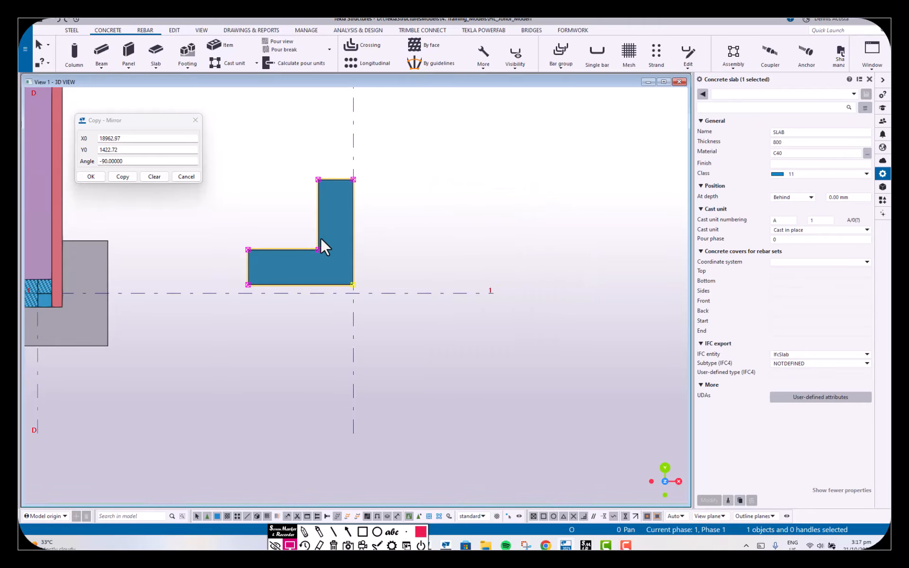
right_click(337, 202)
mouse_move(361, 266)
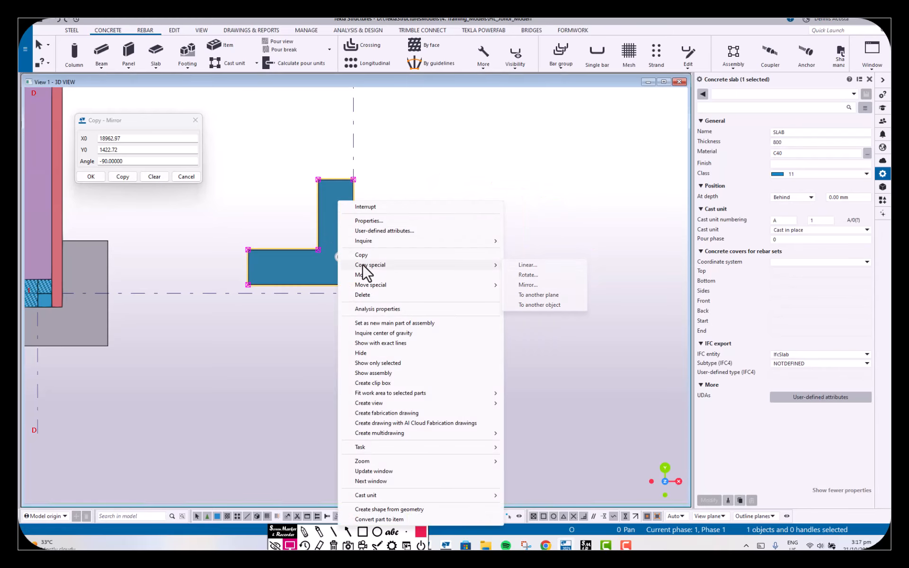
click(528, 275)
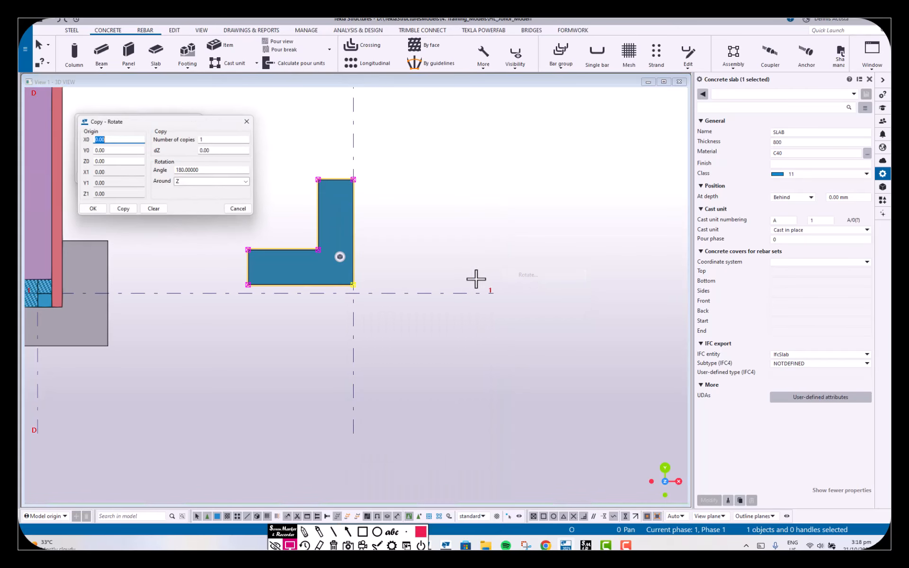
click(434, 294)
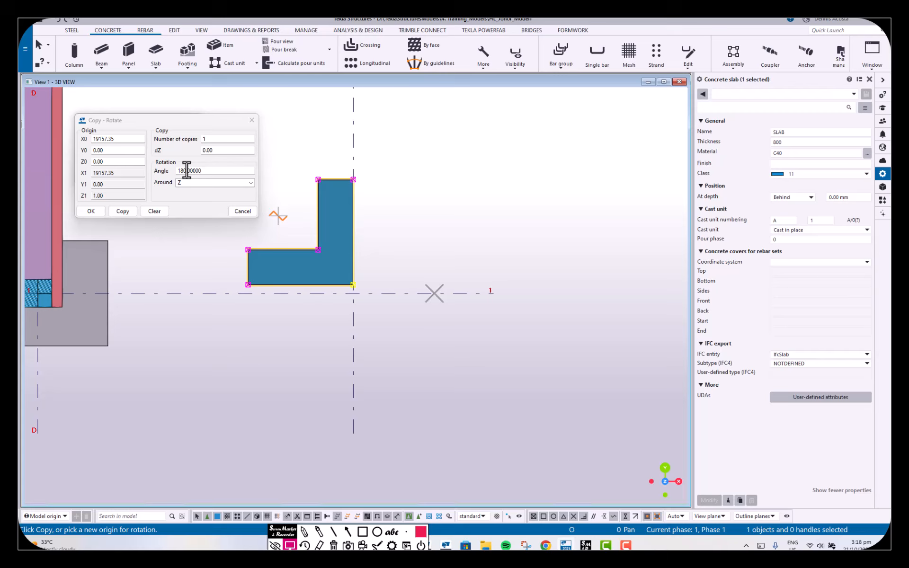
click(213, 139)
text(3)
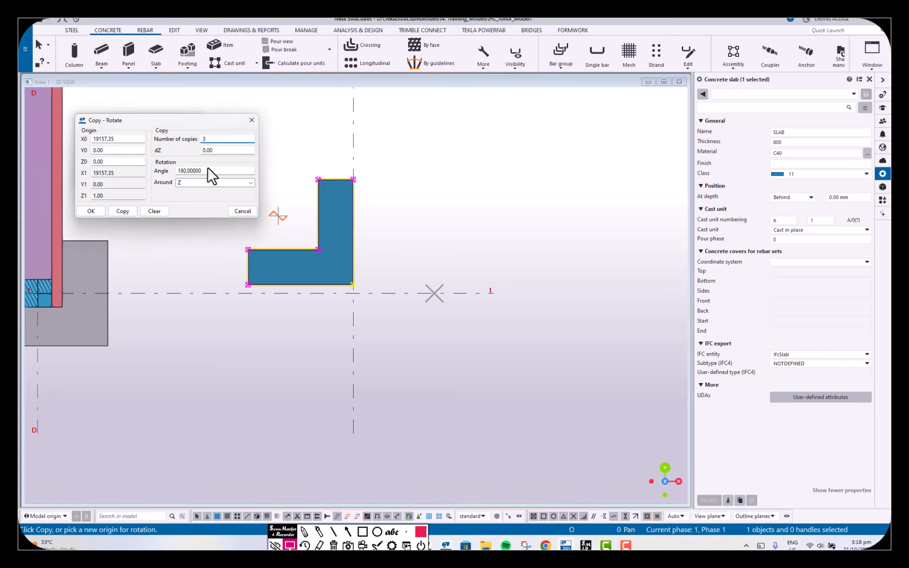
drag(217, 172, 113, 173)
text(90)
click(122, 210)
scroll(426, 268, down, 2)
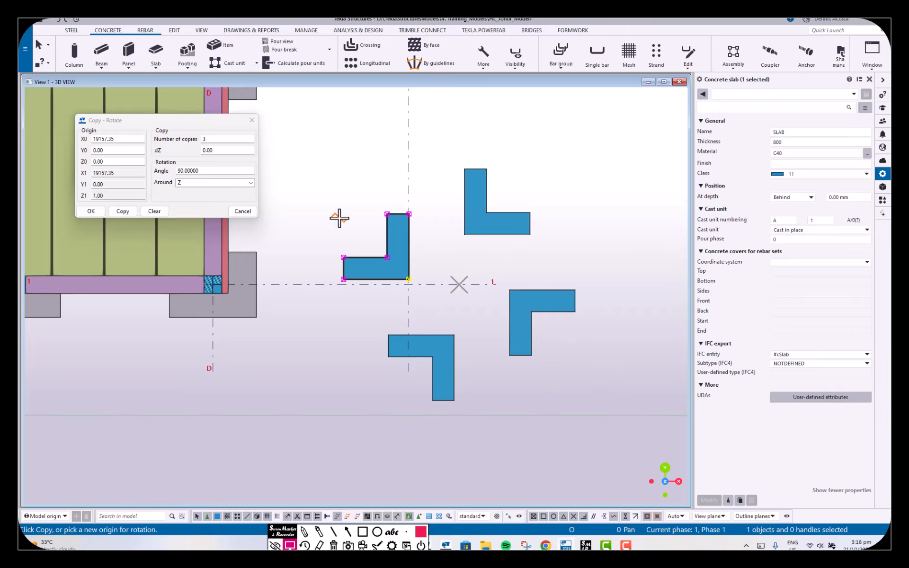
click(252, 120)
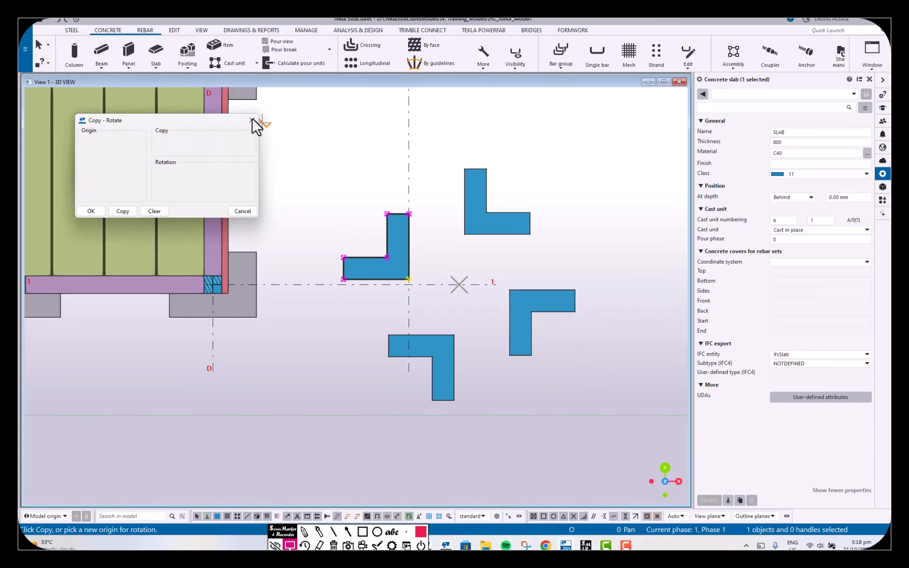
right_click(300, 149)
click(326, 154)
Delete the original L-shaped slab and its three rotated copies
click(343, 191)
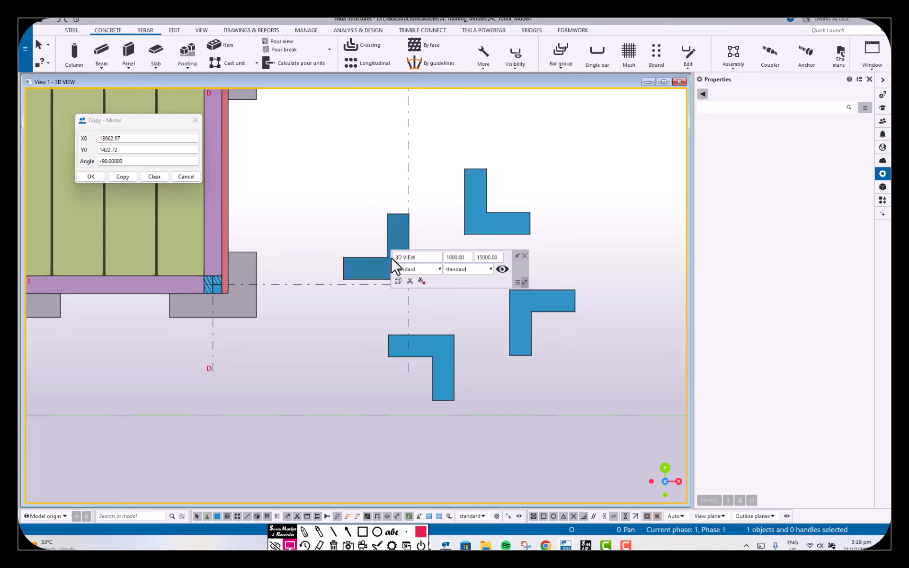
drag(304, 125, 615, 428)
key(Delete)
Create an irregular five-cornered concrete slab across the separate grid line between grid lines 1 and 2, in a tilted 3D view
scroll(456, 357, down, 2)
scroll(455, 357, down, 2)
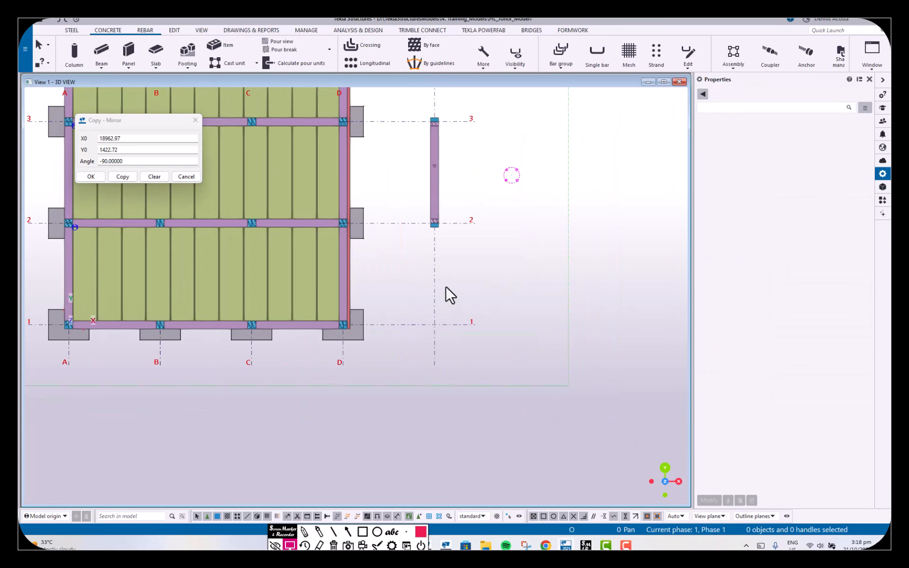
ctrl+middle_drag(445, 286, 354, 175)
middle_drag(503, 233, 393, 296)
scroll(386, 258, up, 3)
scroll(298, 286, down, 1)
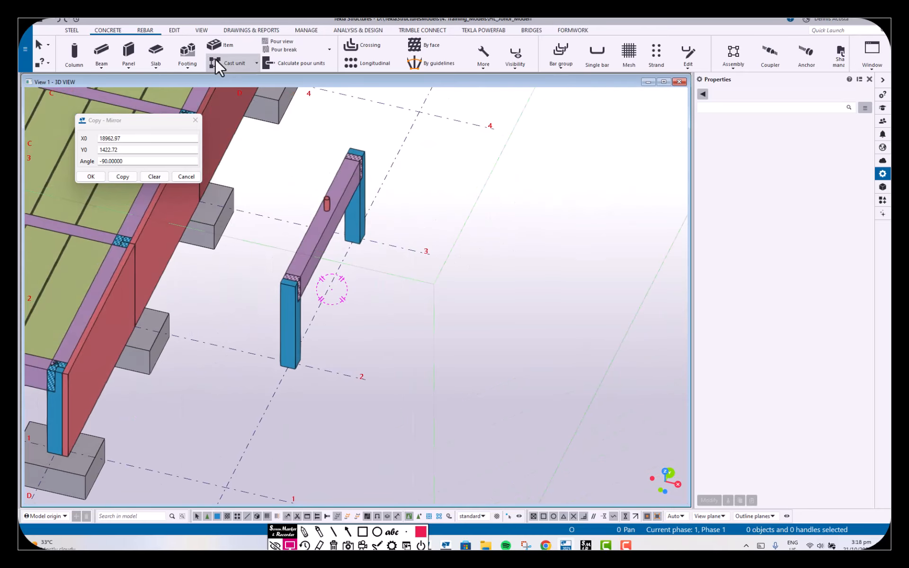
click(161, 45)
middle_drag(268, 379, 391, 320)
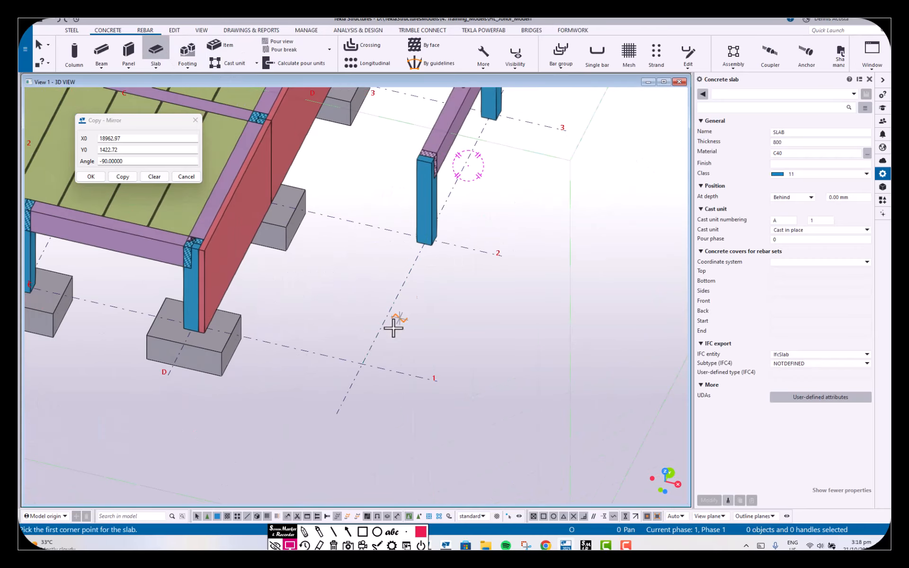
click(316, 341)
click(377, 289)
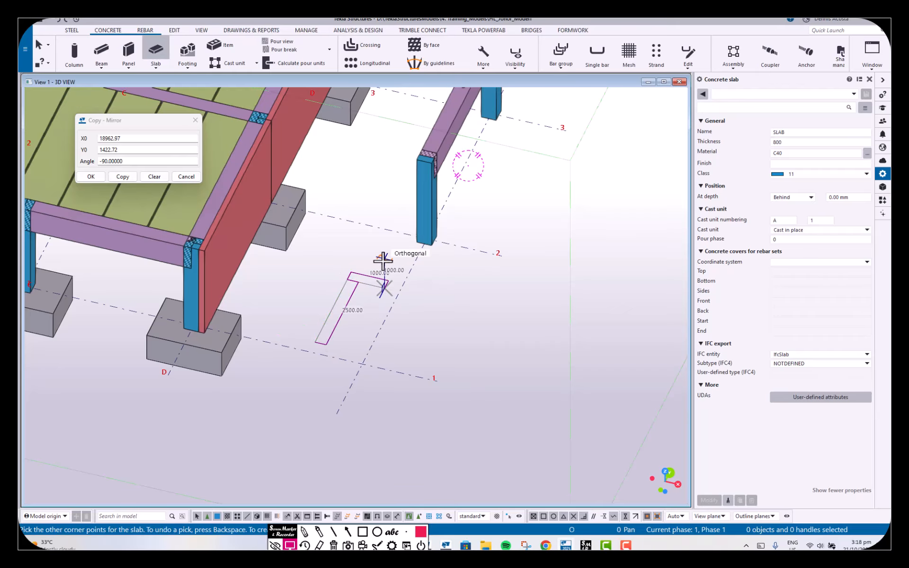
click(384, 262)
click(468, 284)
click(462, 338)
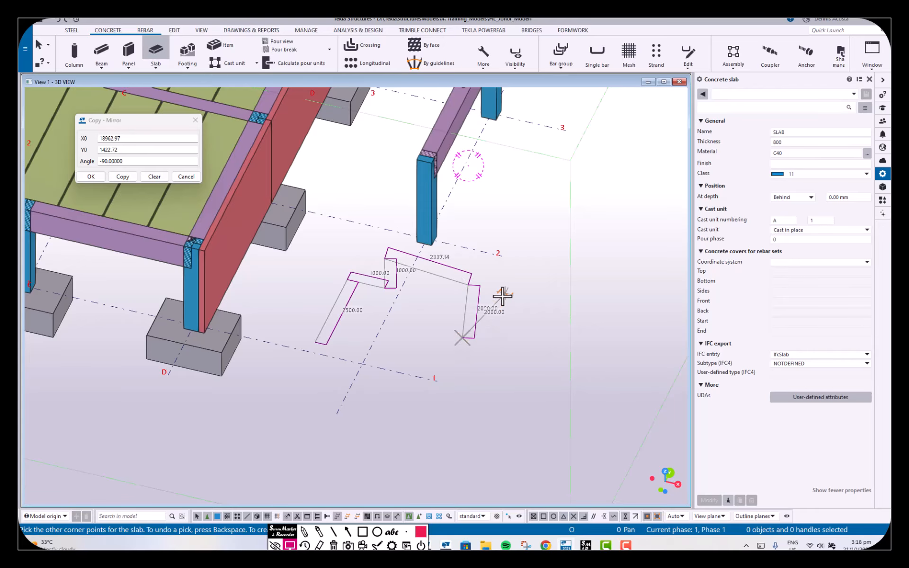
middle_click(501, 297)
right_click(496, 266)
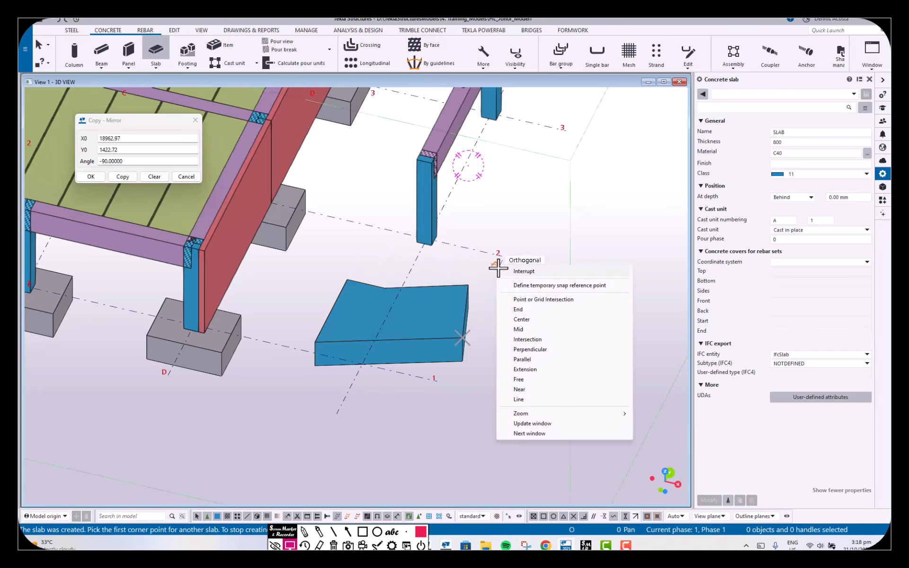
click(523, 271)
View the irregular slab from above and delete it
ctrl+middle_drag(426, 347, 444, 430)
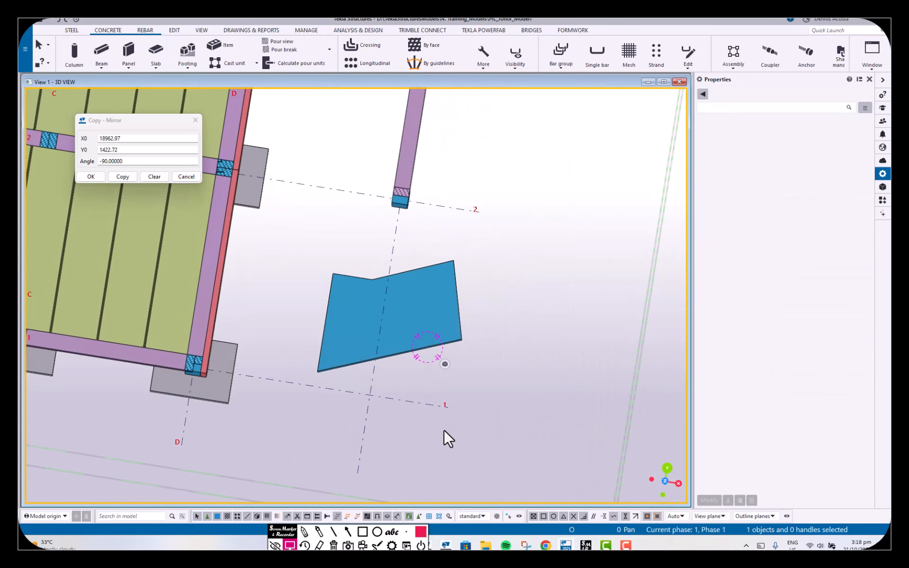
click(439, 327)
key(Delete)
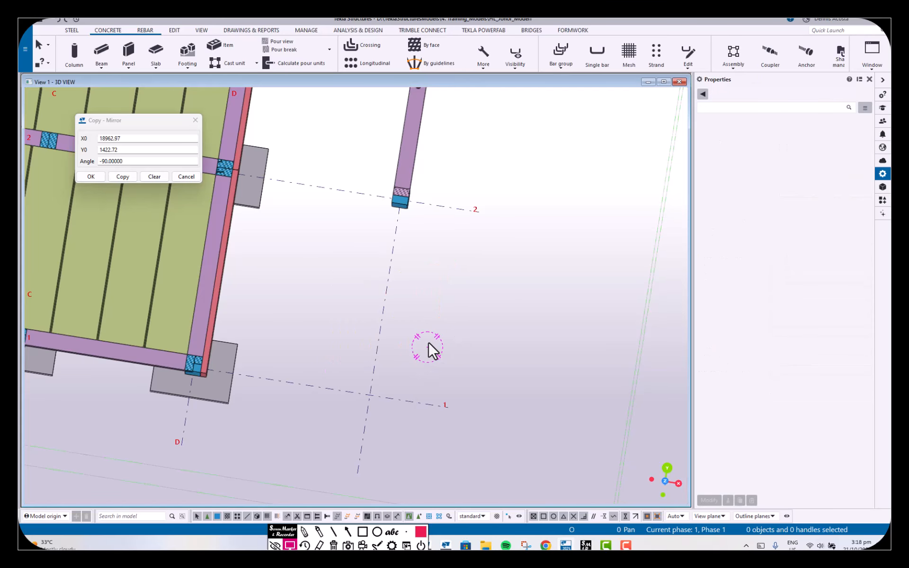
click(156, 52)
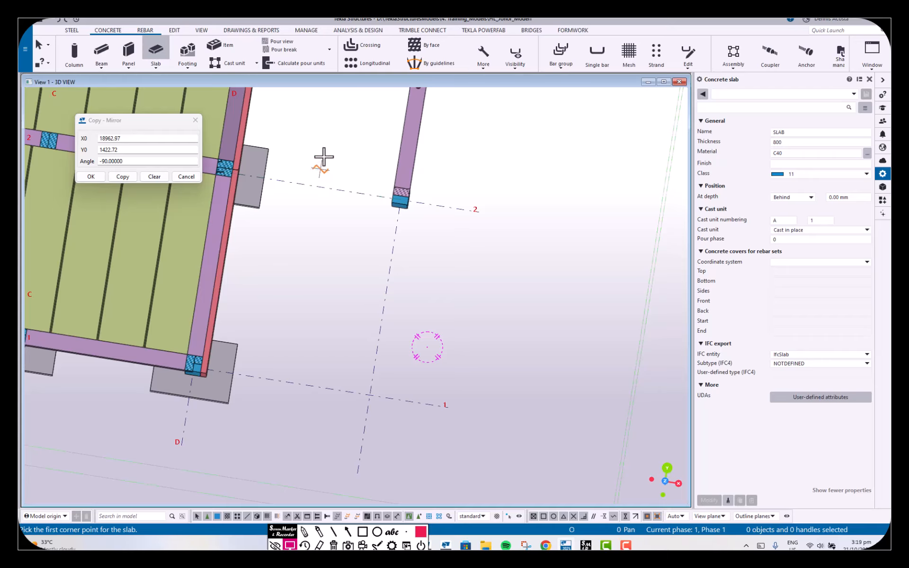
right_click(340, 157)
click(355, 164)
Switch the 3D view to plan view, showing the building and the separate beam beside it
middle_drag(365, 219, 345, 250)
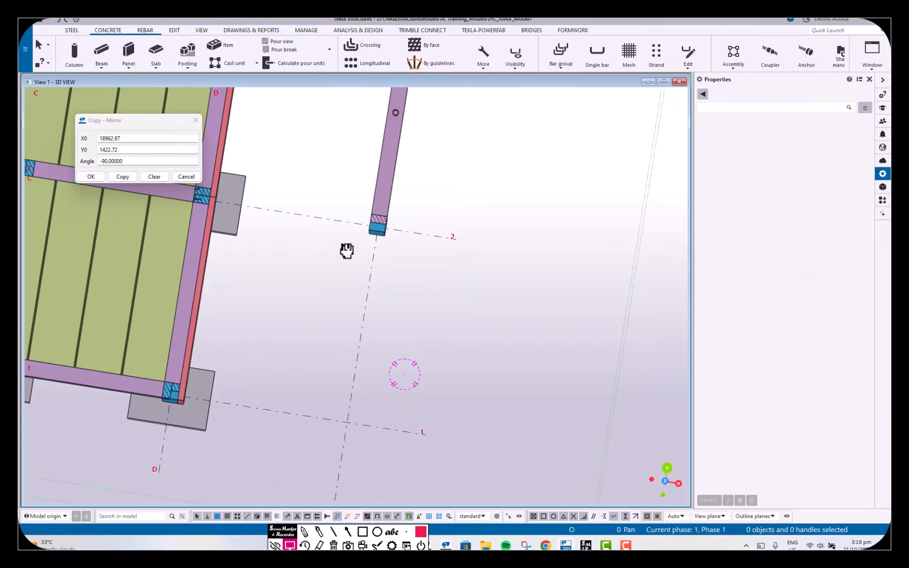
key(ctrl+p)
middle_drag(484, 337, 395, 314)
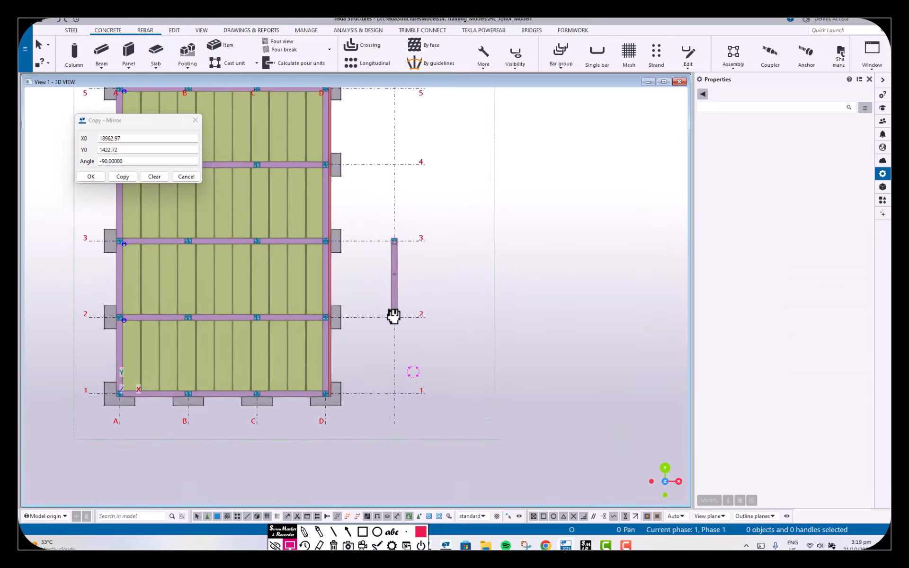
Close the mirror-copy dialog and create a 3500 by 5000 mm rectangular concrete slab across the separate grid line between grid lines 4 and 5
scroll(379, 350, up, 5)
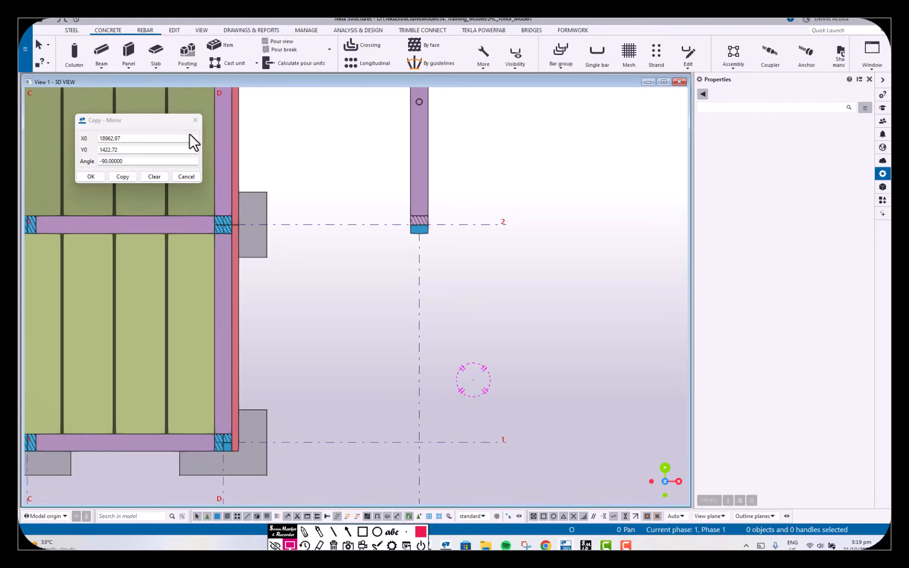
click(194, 119)
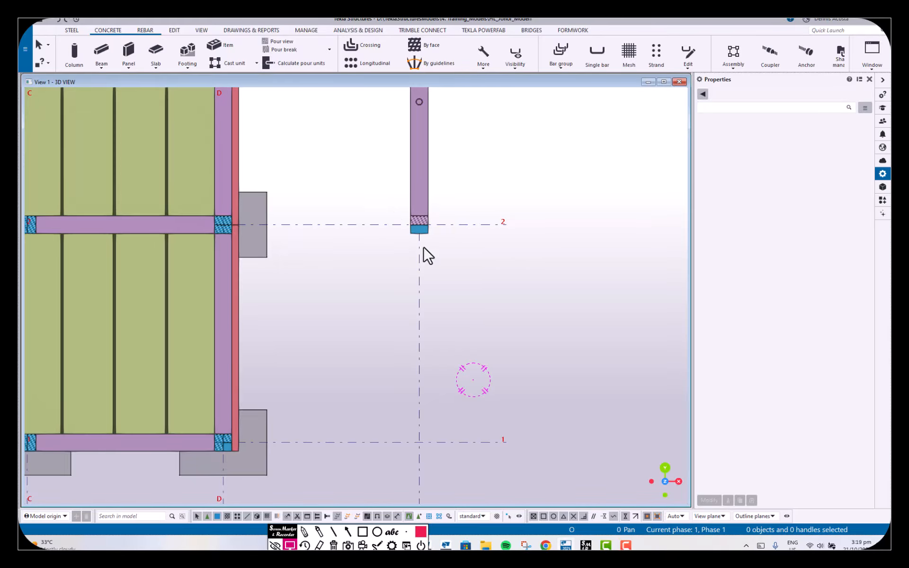
middle_drag(369, 175, 345, 378)
middle_drag(347, 195, 338, 352)
middle_drag(330, 175, 332, 335)
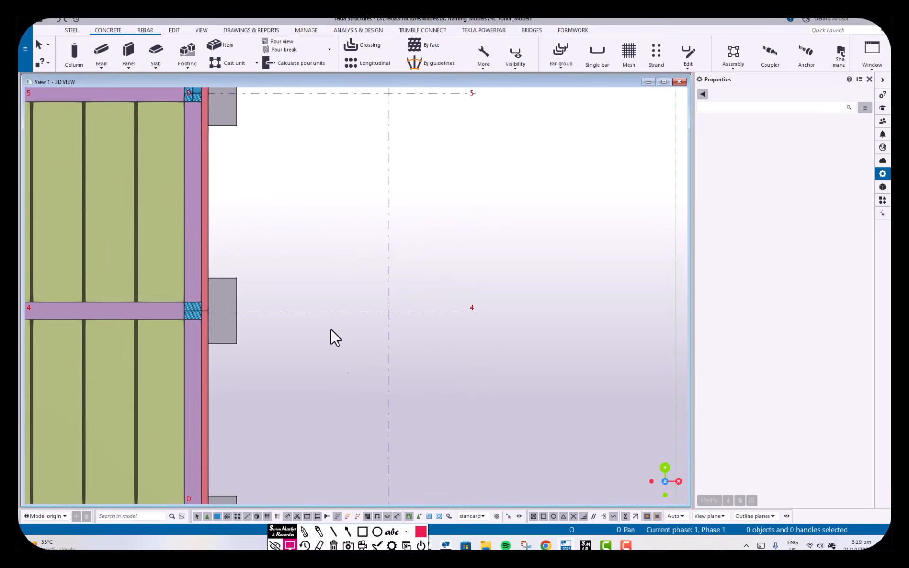
middle_drag(309, 225, 302, 305)
click(148, 49)
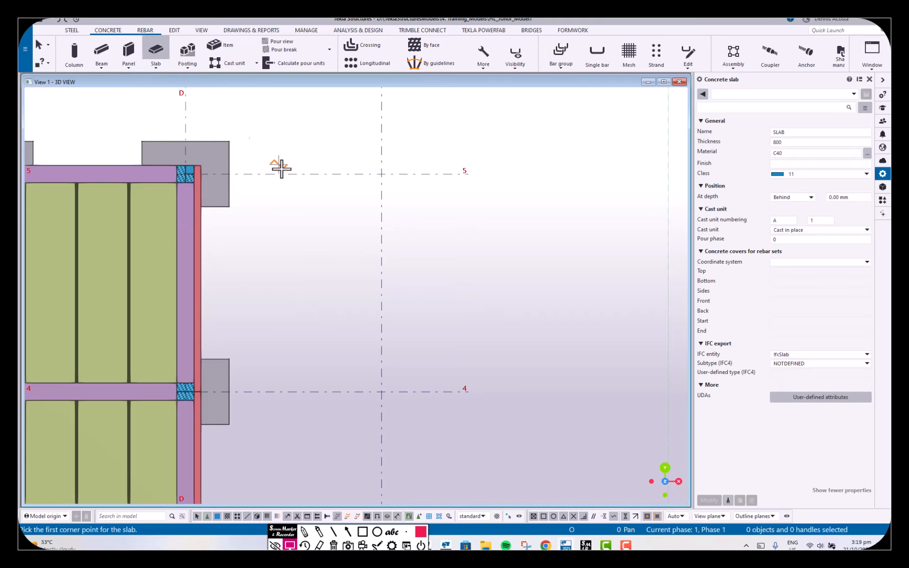
click(290, 174)
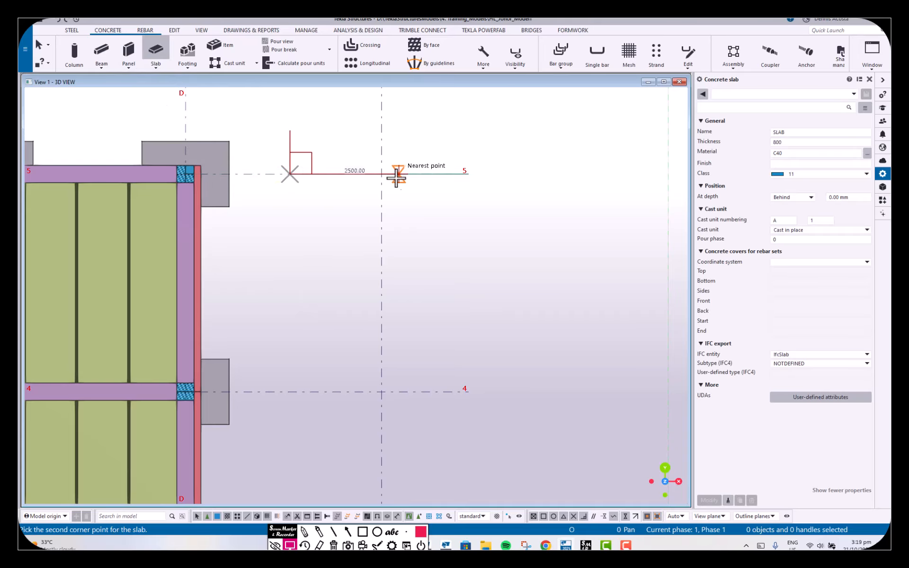
click(439, 175)
click(442, 391)
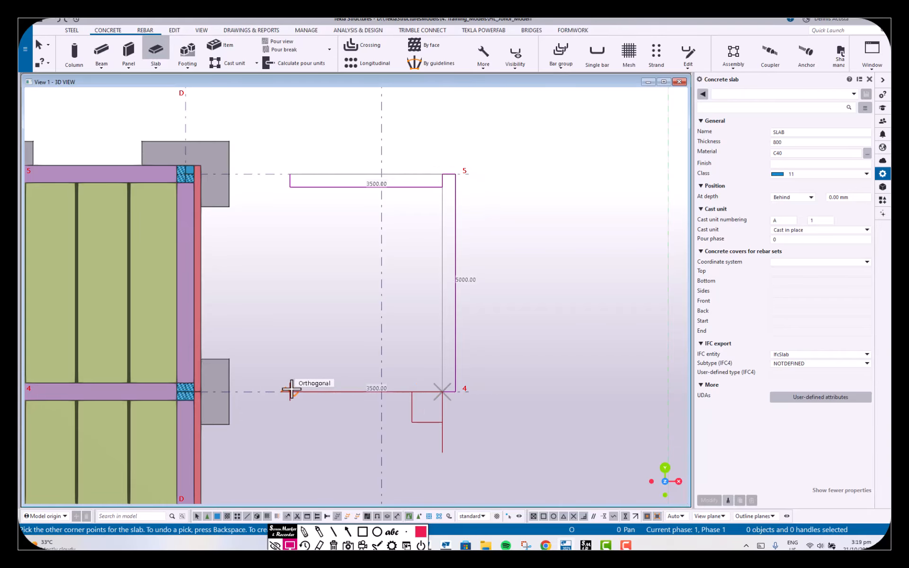
click(290, 392)
middle_click(290, 318)
right_click(298, 271)
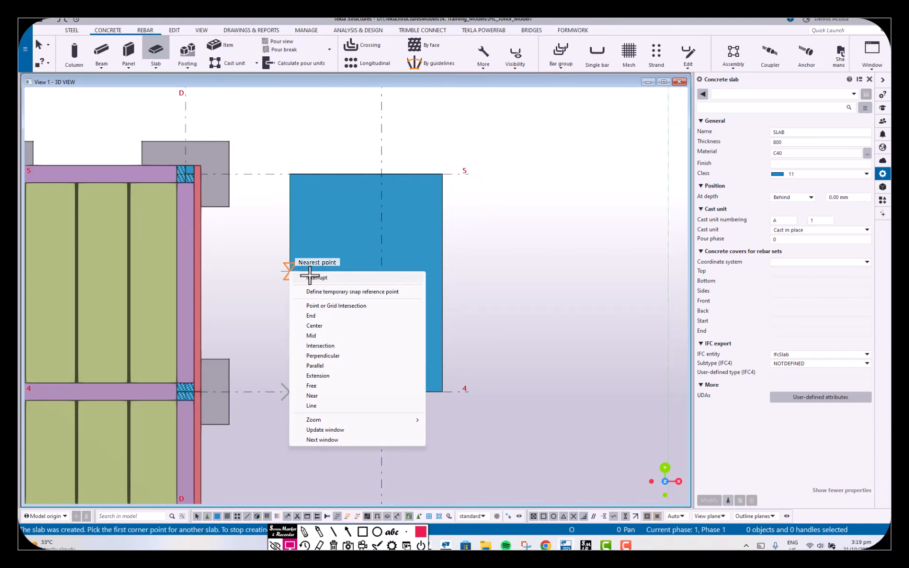
click(309, 278)
Sketch a rectangular opening over the new slab with the screen marker and annotate its horizontal distances as 1000 and 1500
scroll(463, 291, up, 2)
mouse_move(418, 302)
middle_down()
mouse_move(463, 291)
mouse_move(428, 328)
middle_up()
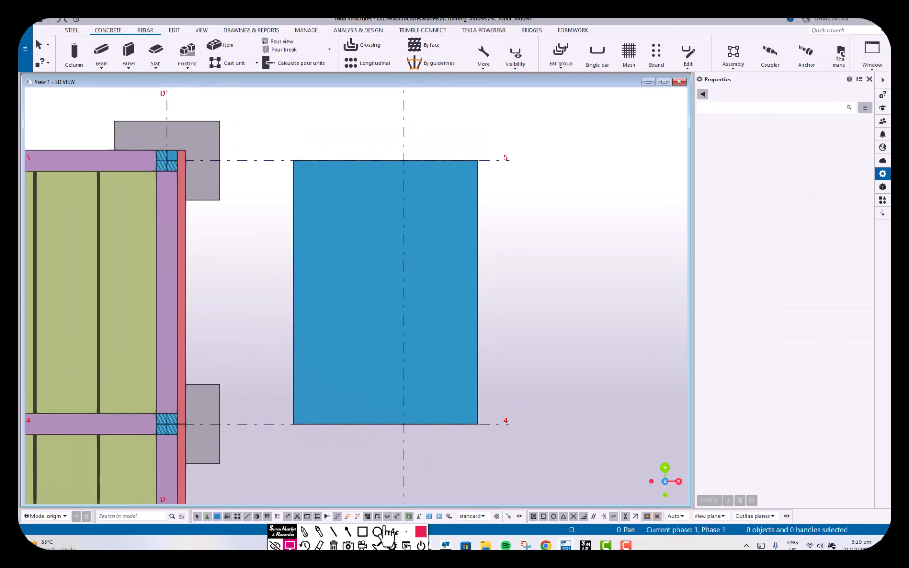
click(364, 533)
mouse_move(329, 254)
mouse_down()
mouse_move(333, 325)
mouse_move(360, 378)
mouse_move(391, 384)
mouse_up()
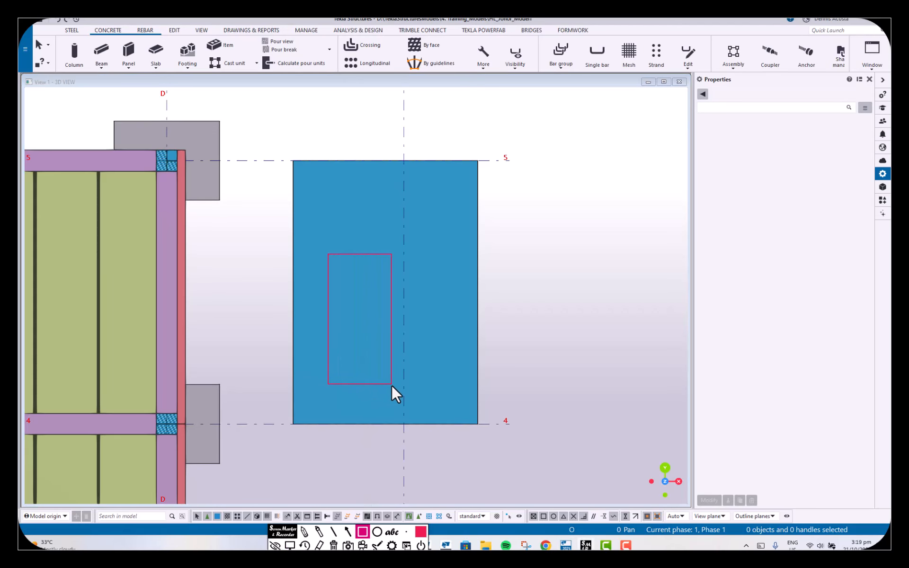
click(304, 531)
drag(327, 387, 330, 468)
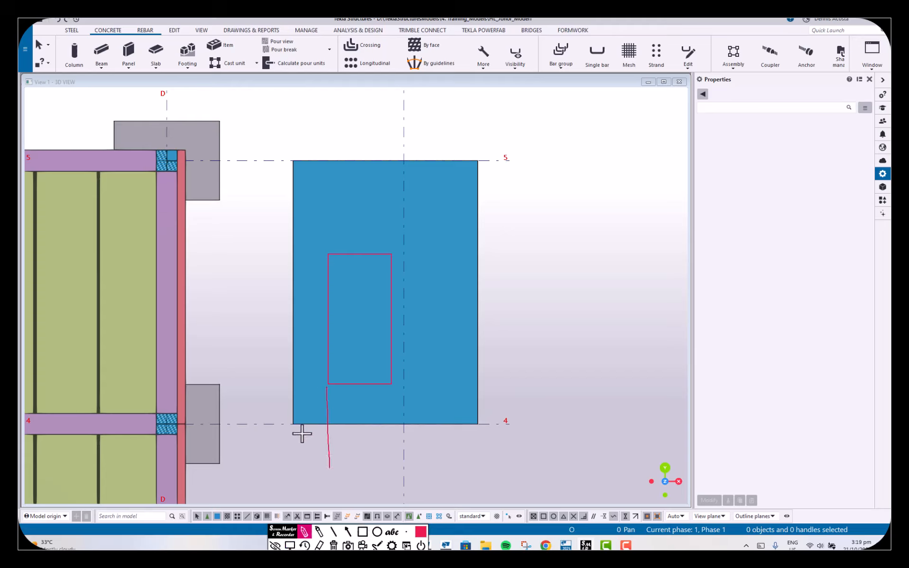
drag(391, 390, 393, 472)
mouse_move(292, 425)
mouse_down()
mouse_move(294, 469)
mouse_move(435, 474)
mouse_move(289, 475)
mouse_move(298, 453)
mouse_move(307, 454)
mouse_up()
mouse_move(307, 444)
mouse_down()
mouse_move(309, 454)
mouse_move(318, 438)
mouse_move(350, 458)
mouse_move(367, 455)
mouse_up()
drag(362, 446, 393, 444)
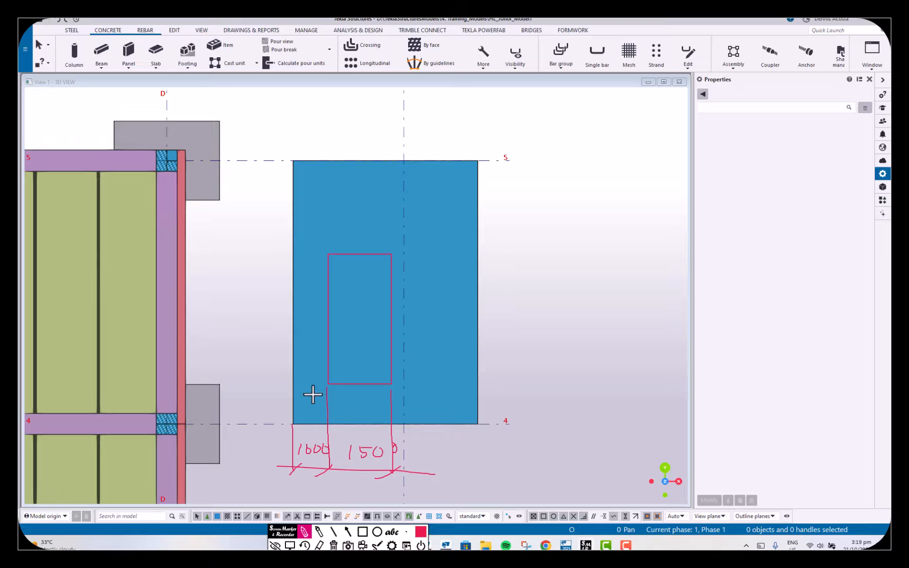
Draw the vertical dimension lines beside the sketched opening and annotate the distances 1000 and 2500
drag(328, 254, 255, 253)
drag(328, 383, 266, 385)
drag(261, 236, 265, 441)
mouse_move(238, 404)
mouse_down()
mouse_move(237, 419)
mouse_move(254, 416)
mouse_move(250, 406)
mouse_up()
mouse_move(263, 403)
mouse_down()
mouse_move(270, 414)
mouse_move(266, 403)
mouse_up()
drag(278, 402, 274, 394)
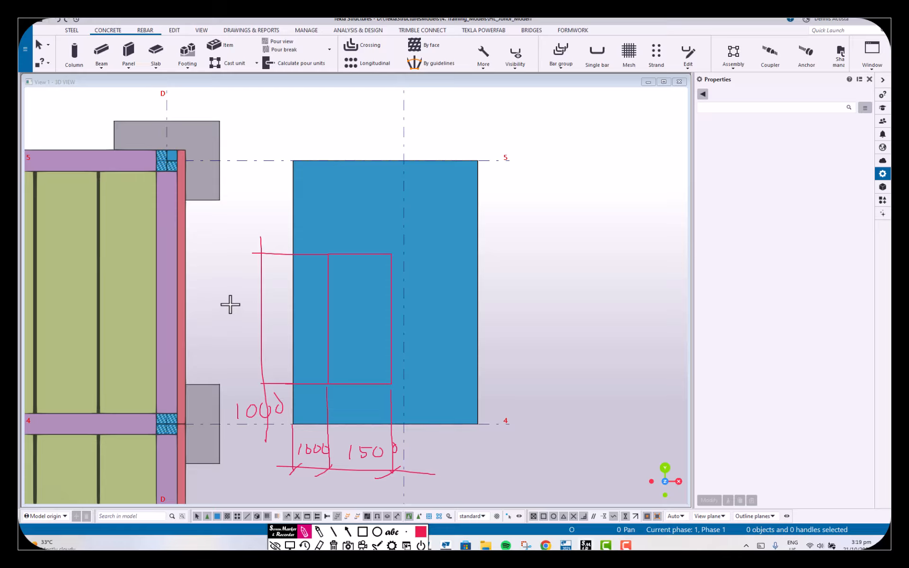
mouse_move(232, 306)
mouse_down()
mouse_move(243, 320)
mouse_move(266, 303)
mouse_up()
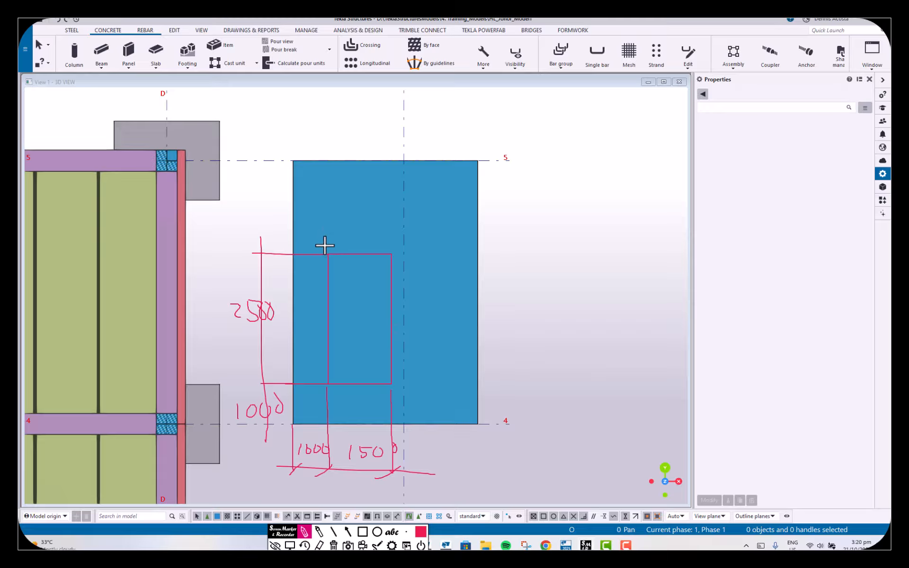
Tick the four corners of the sketched opening, underline its dimensions, and return to the model cursor
drag(325, 244, 401, 239)
drag(318, 378, 334, 373)
drag(394, 378, 404, 377)
drag(287, 480, 403, 479)
drag(238, 326, 264, 324)
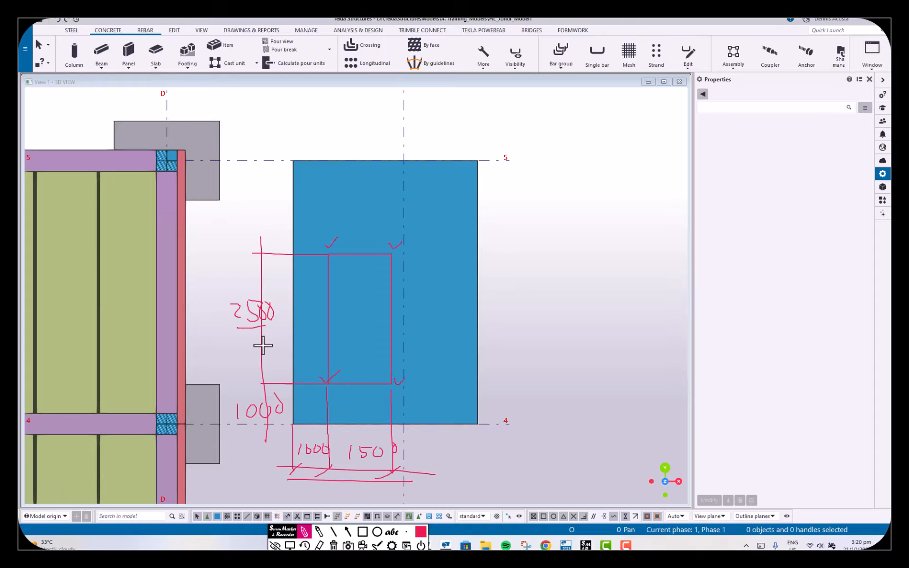
drag(238, 428, 268, 428)
click(290, 545)
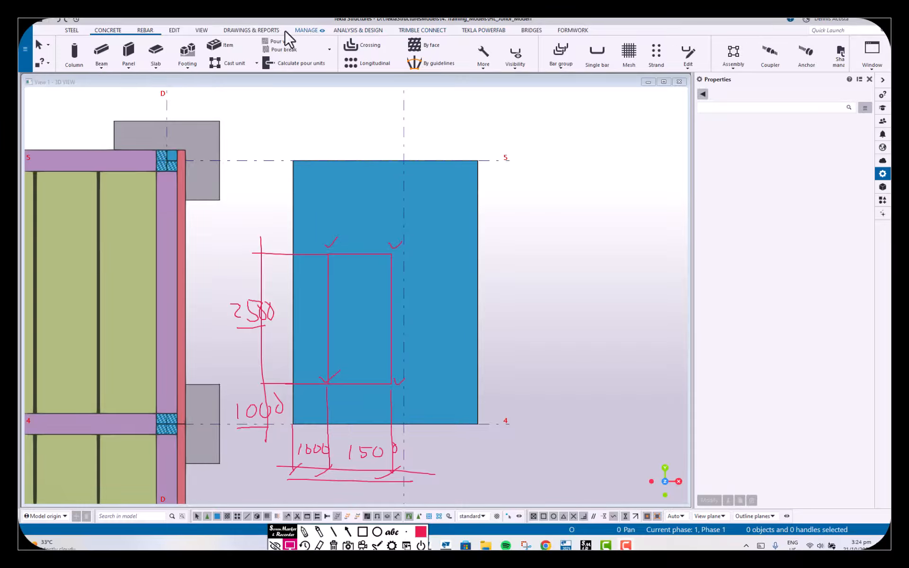
Create points along the extension of grid line 4 at distances 1000 and 1500 from the slab's corner nearest the building
click(175, 30)
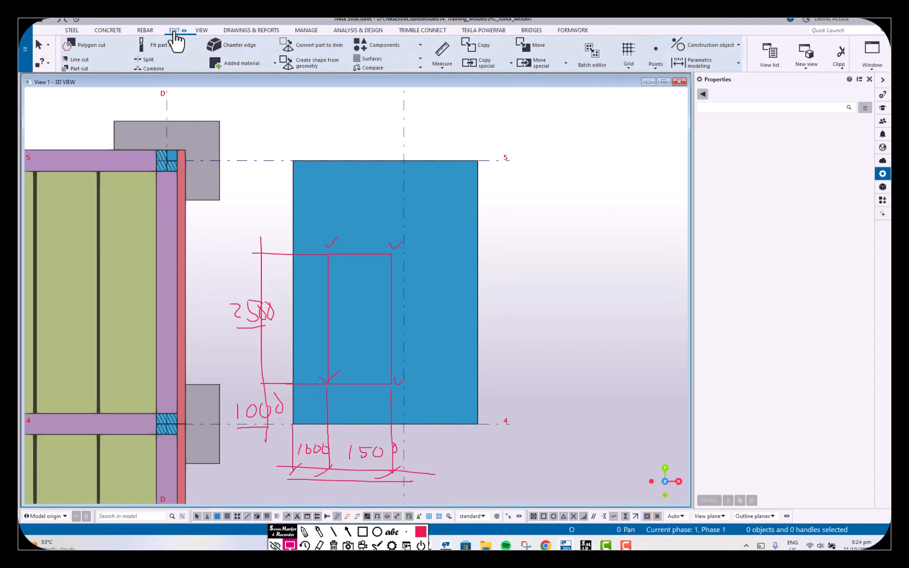
click(654, 64)
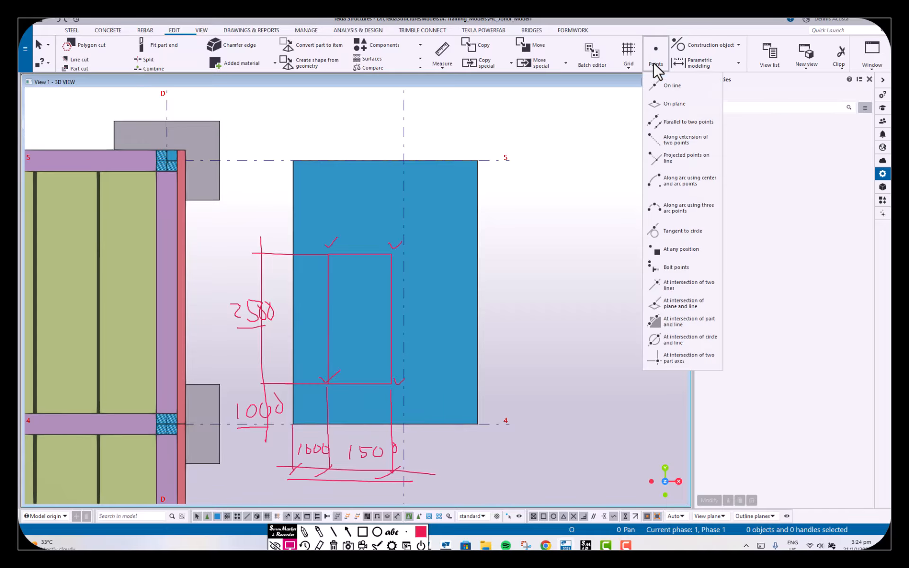
click(676, 140)
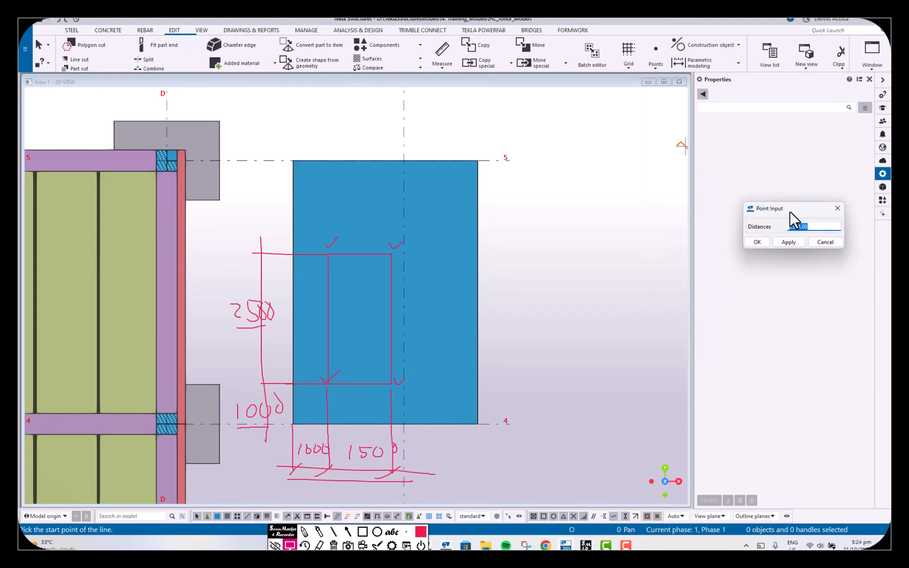
drag(790, 210, 567, 200)
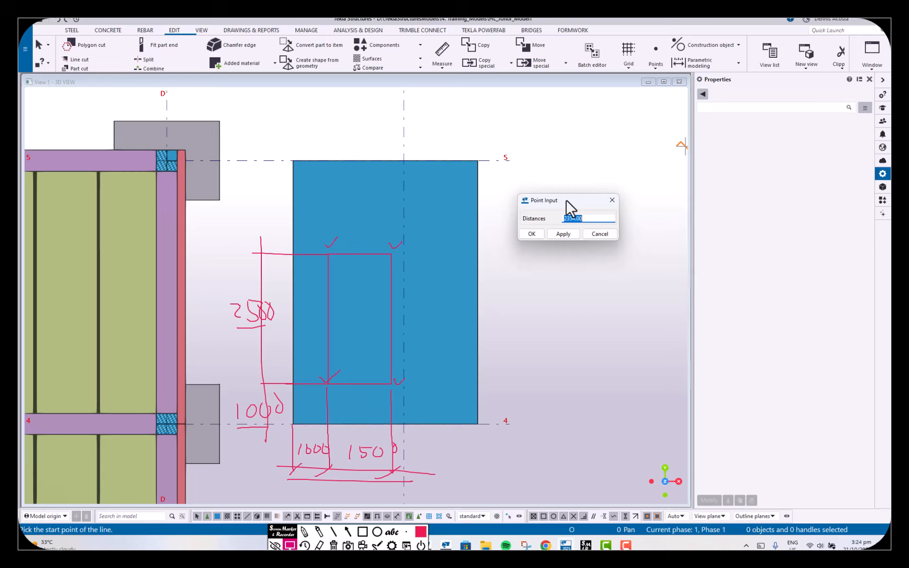
text(1000 1500)
click(563, 234)
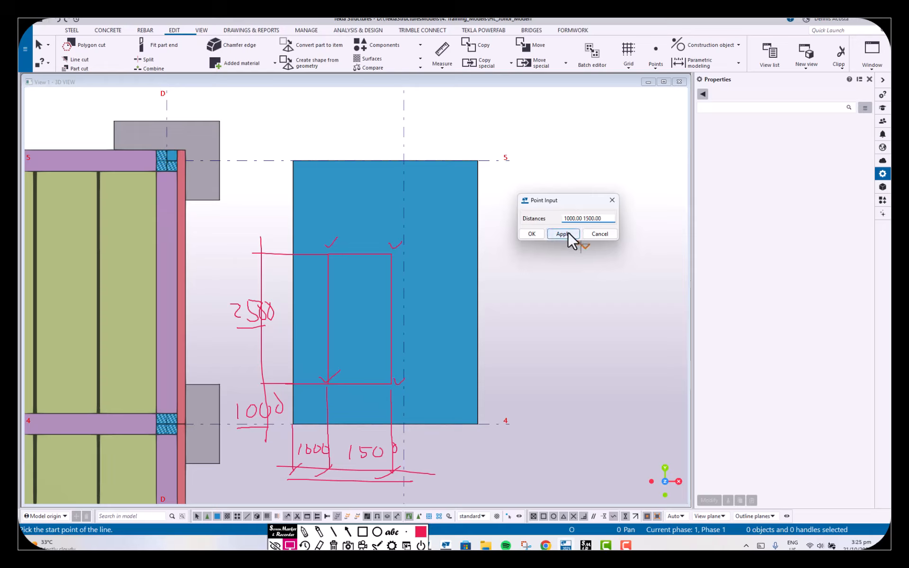
click(253, 425)
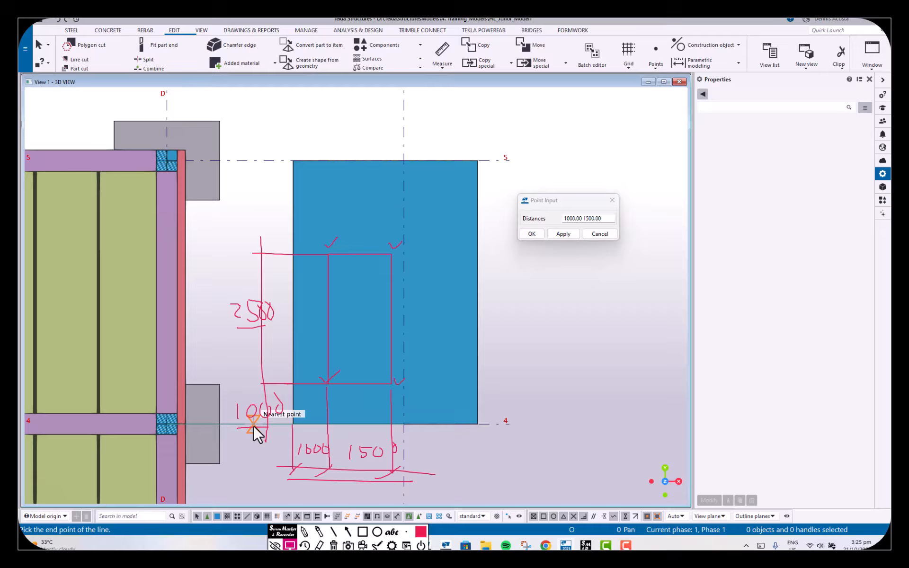
click(292, 426)
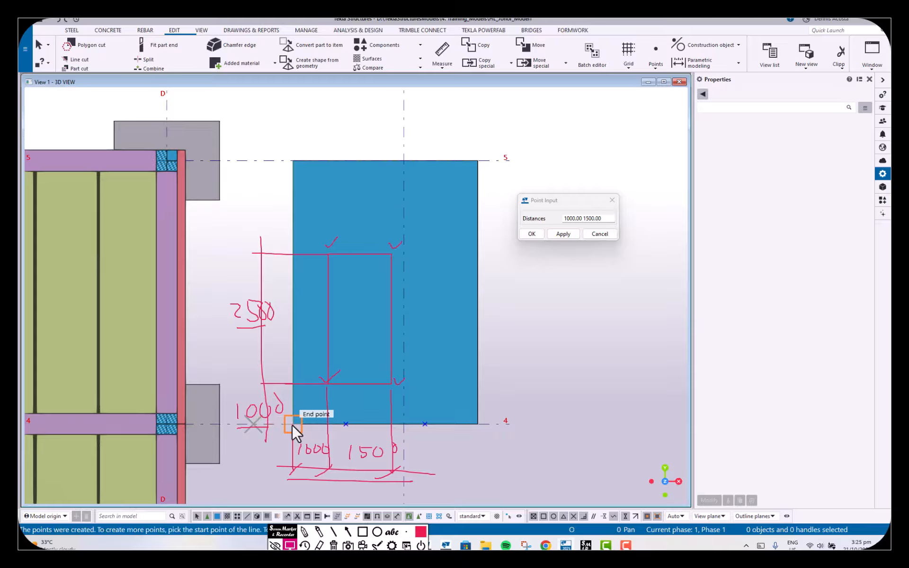
right_click(524, 380)
click(558, 211)
scroll(399, 405, up, 1)
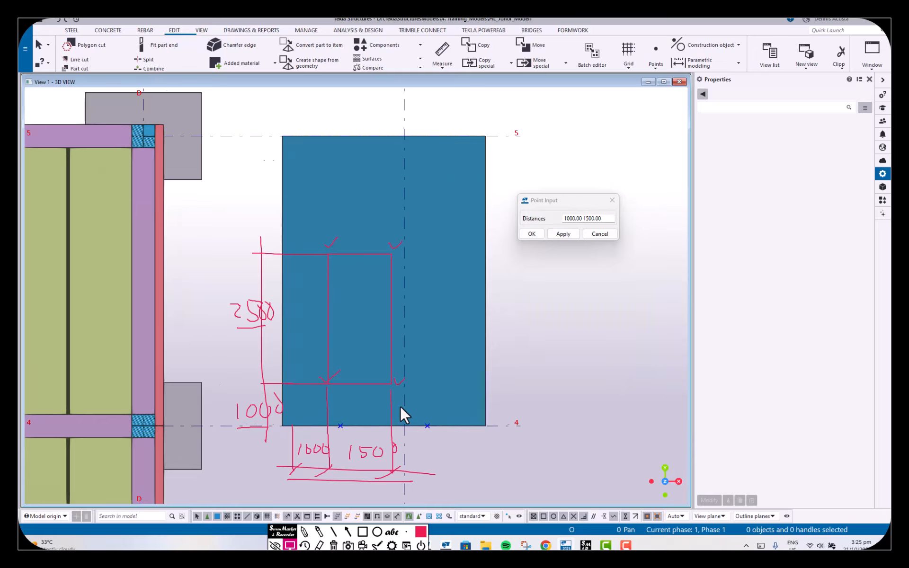
scroll(416, 407, down, 2)
middle_drag(416, 406, 397, 415)
scroll(411, 408, down, 1)
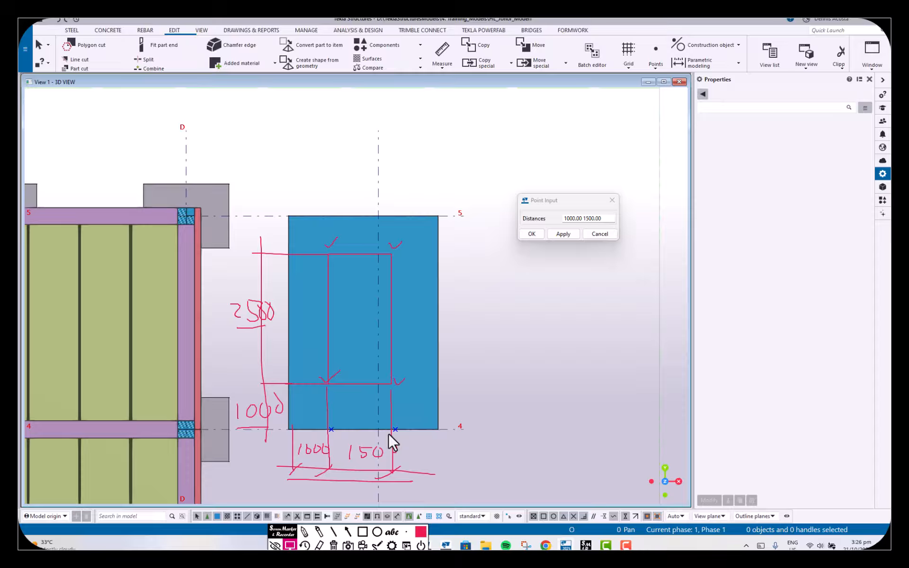
click(609, 203)
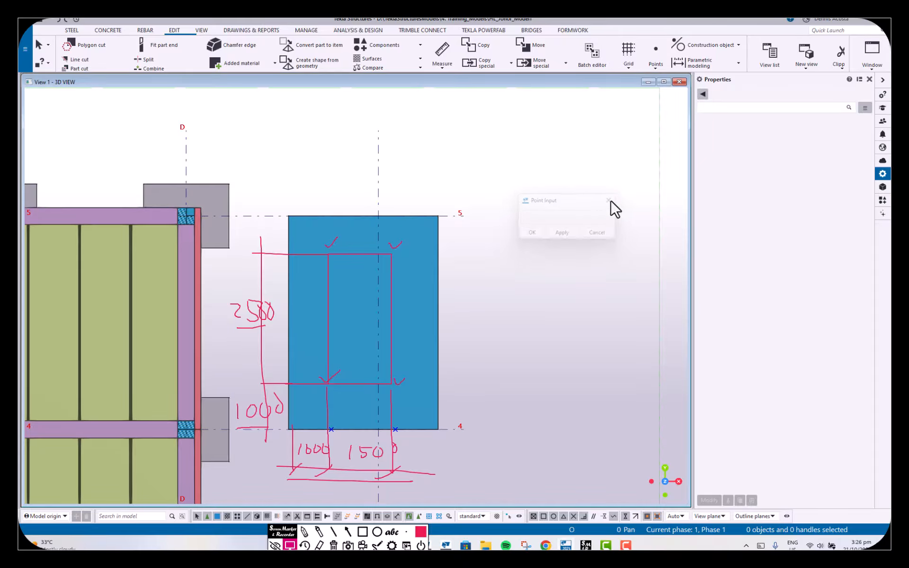
Create points parallel to the two points on the slab's grid line 4 edge, at distances 1000 and 2500 into the slab
click(655, 59)
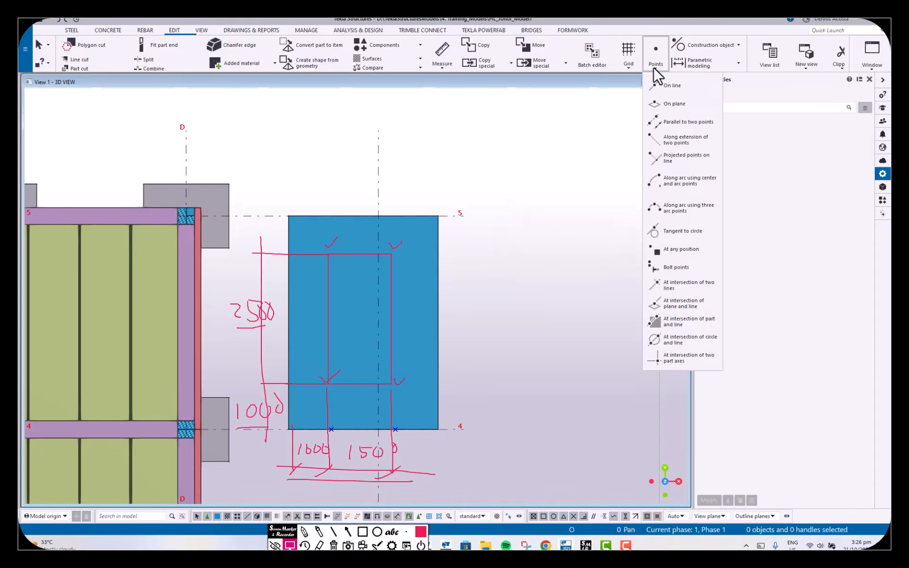
click(678, 122)
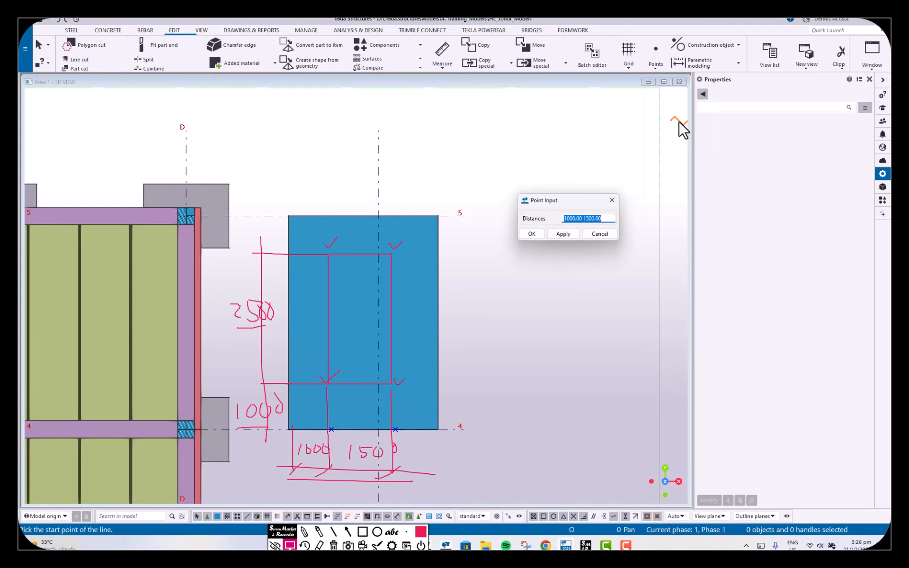
key(BackSpace)
text(1000 2500)
click(567, 231)
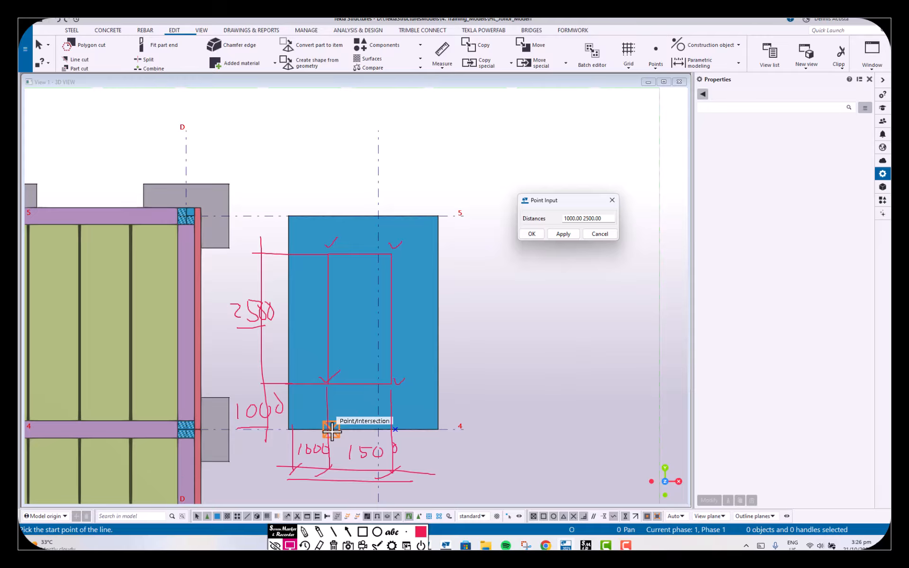
click(332, 430)
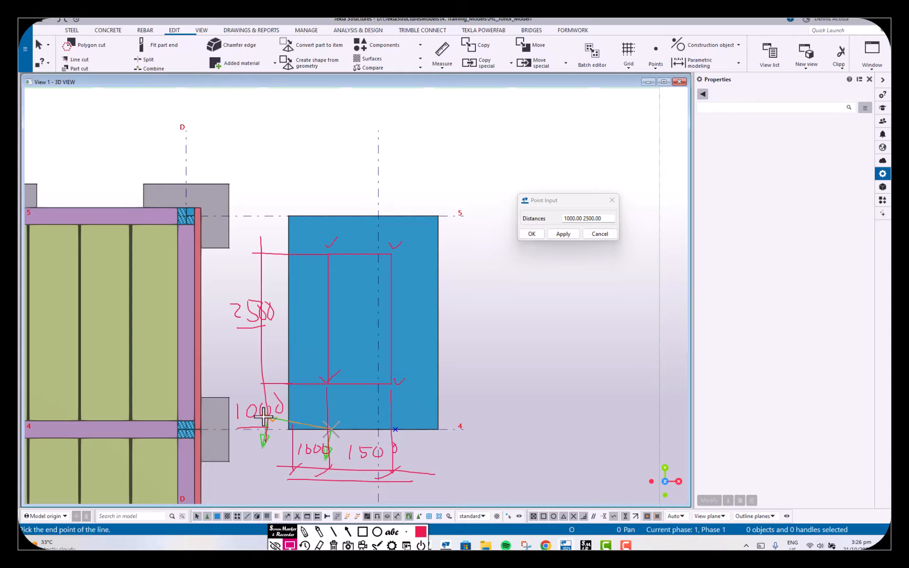
click(395, 429)
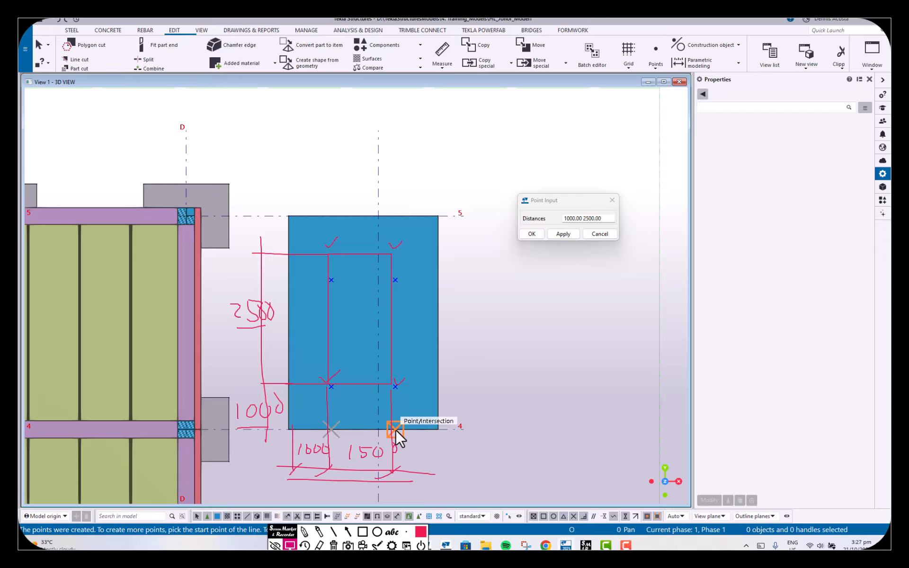
click(395, 430)
right_click(488, 314)
click(488, 314)
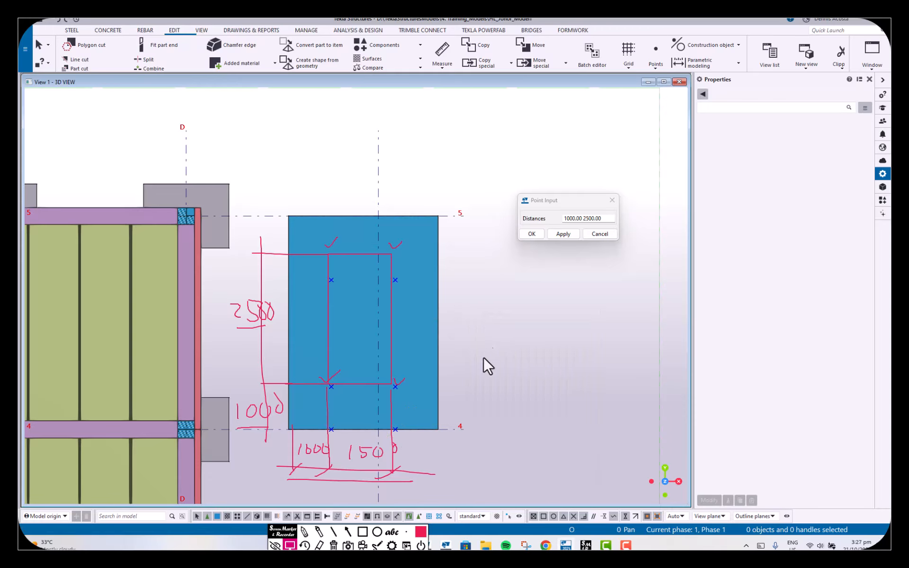
Clear the sketched annotations and cut a rectangular opening in the slab with Polygon cut, using the four construction points inside it as corners
click(332, 545)
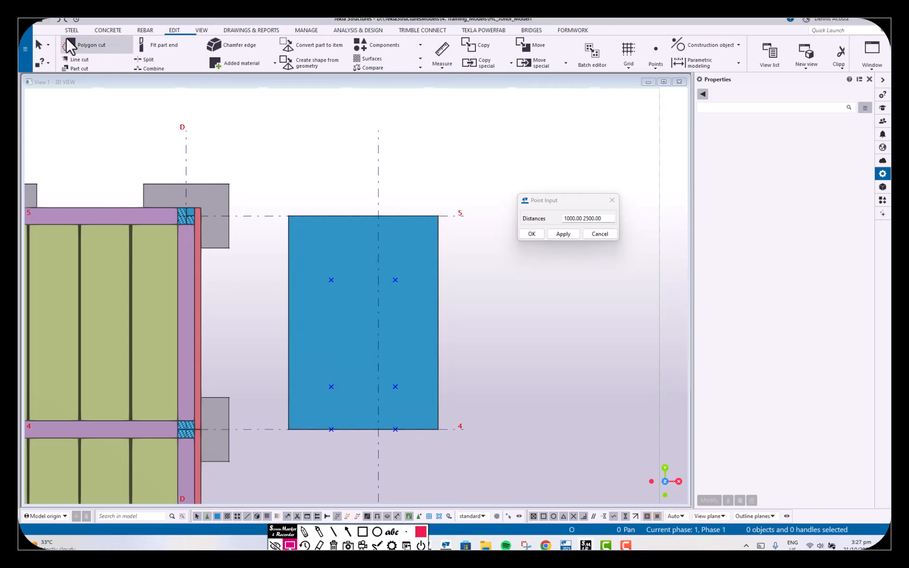
click(98, 47)
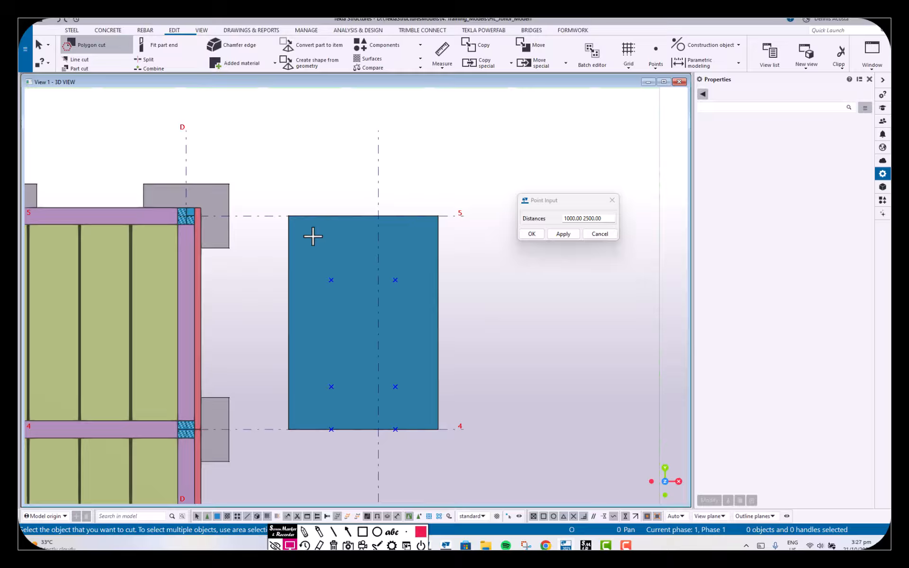
click(313, 236)
click(331, 279)
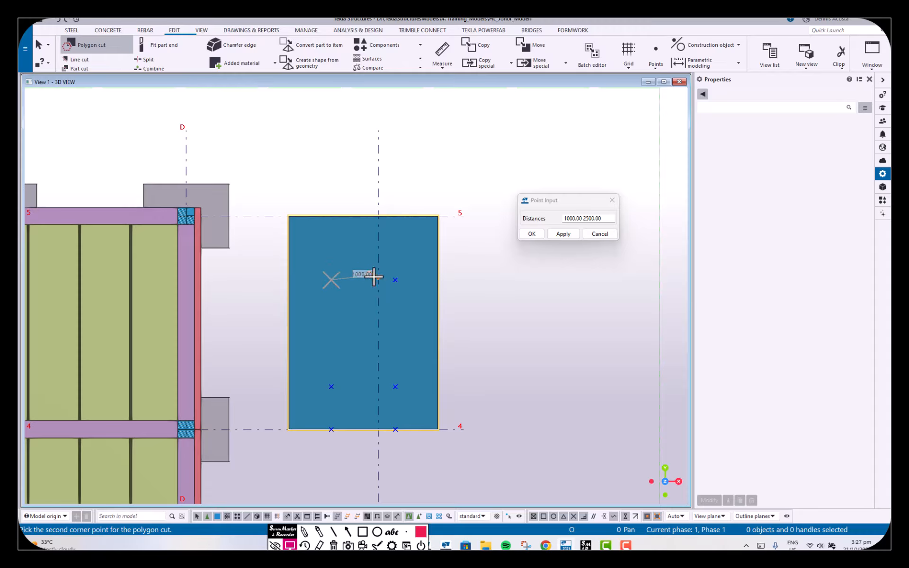
click(396, 280)
click(395, 387)
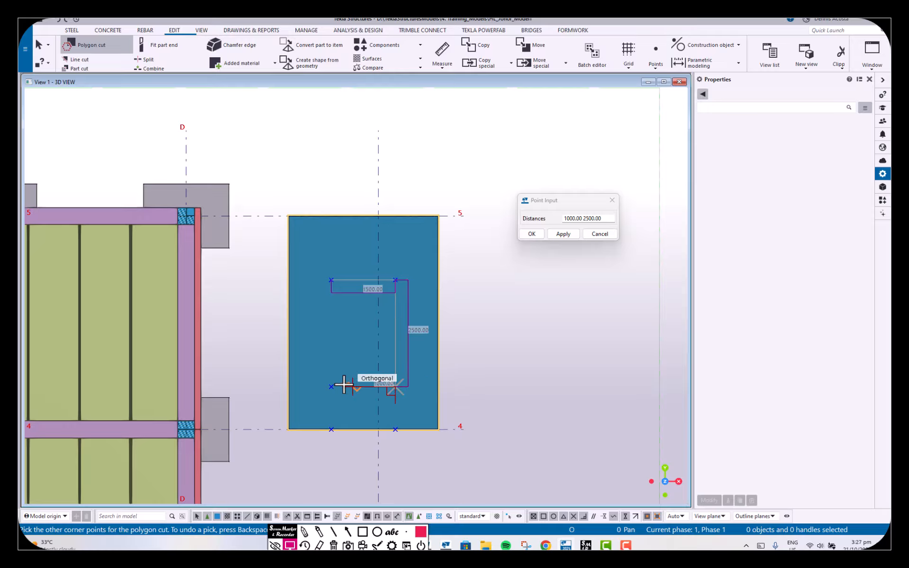
click(332, 386)
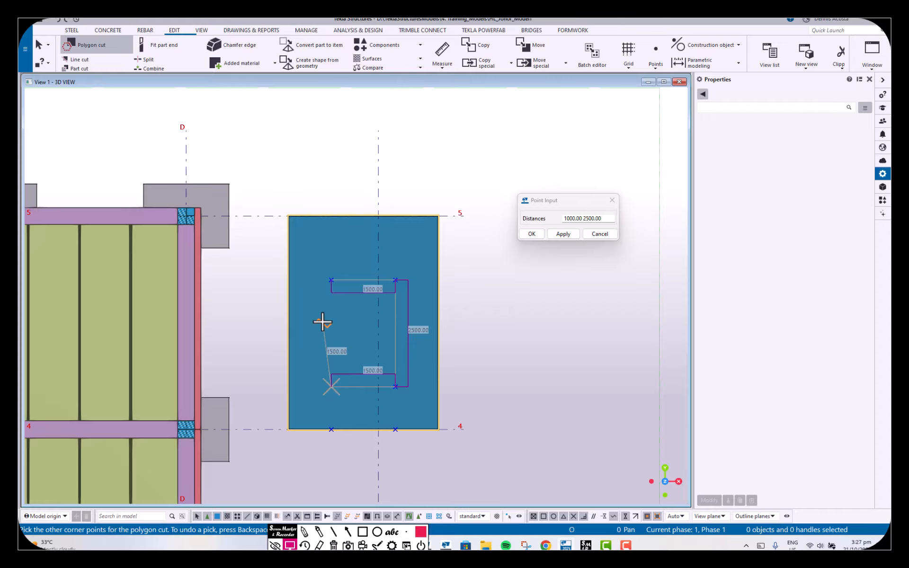
middle_click(260, 304)
right_click(507, 304)
click(533, 313)
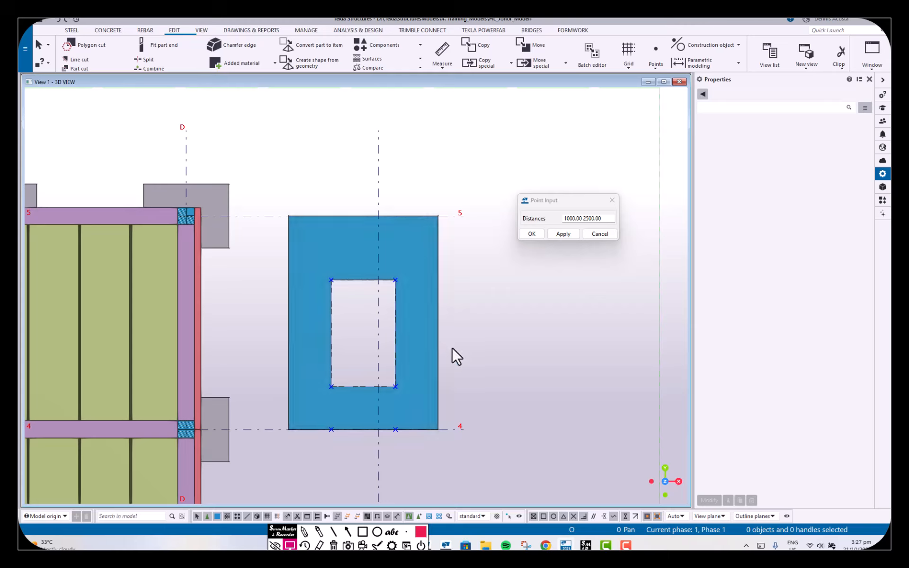
Apply a Rounding chamfer with a 500 mm radius to the opening's two corners nearest grid line 5
click(361, 288)
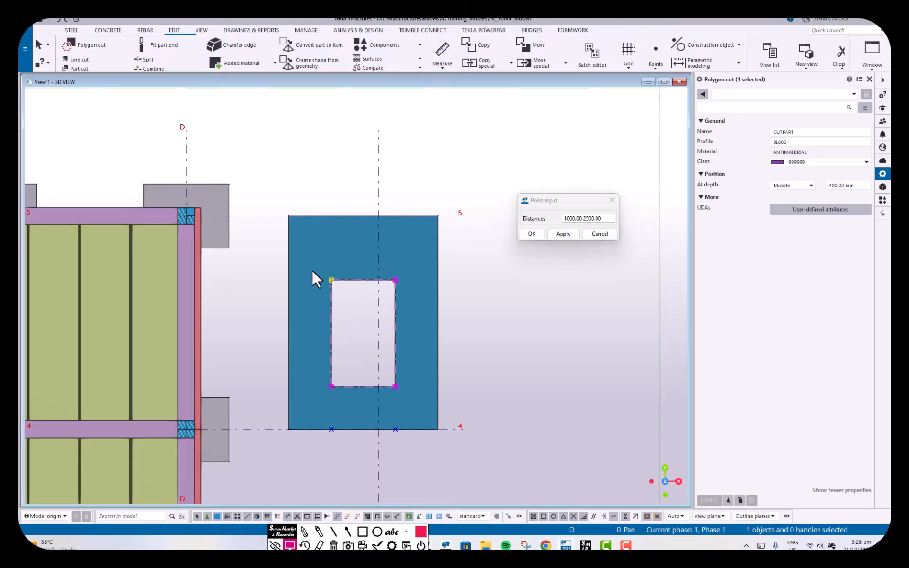
drag(310, 265, 413, 331)
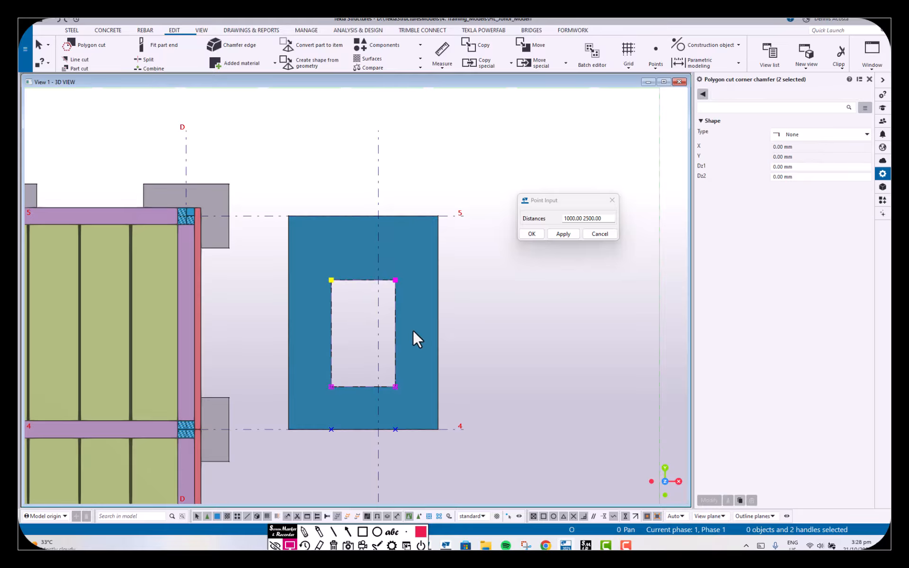
click(803, 135)
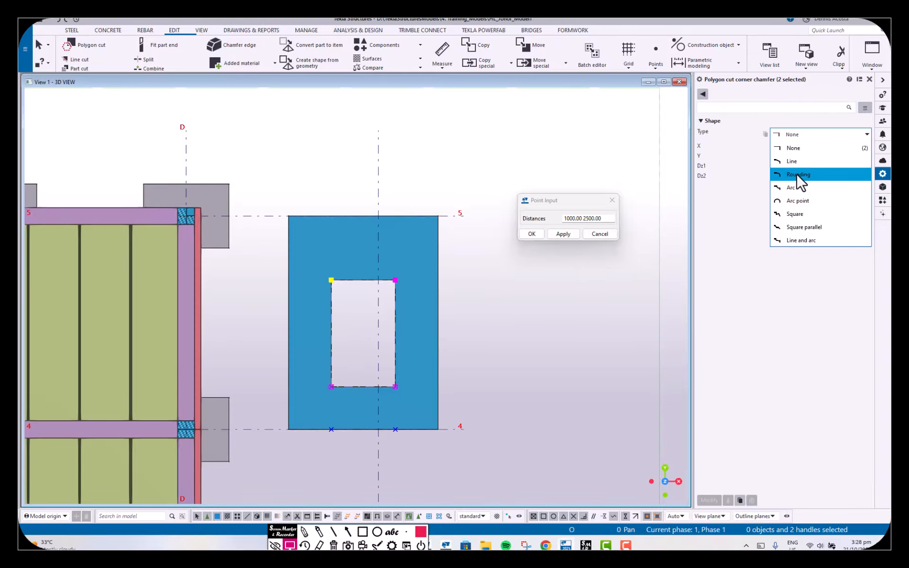
click(798, 174)
click(805, 147)
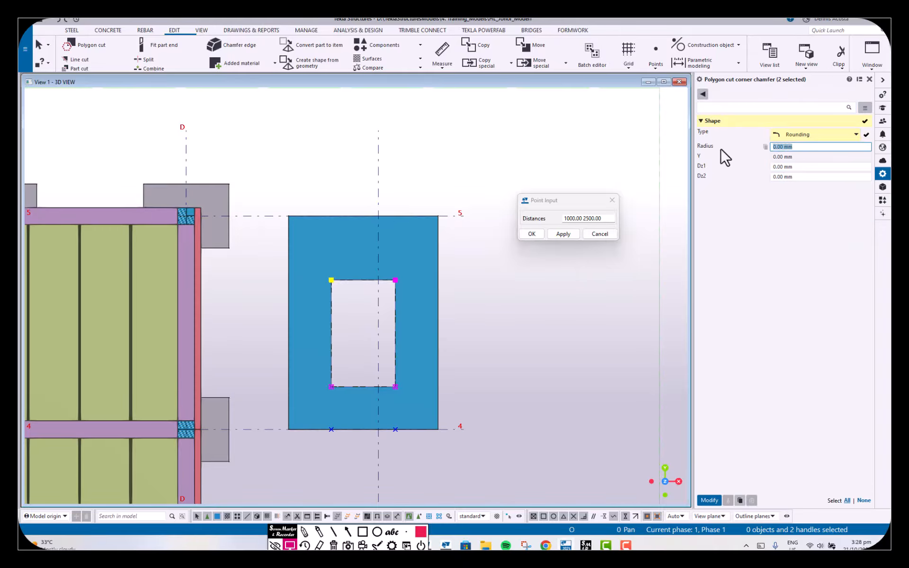
text(500)
key(Return)
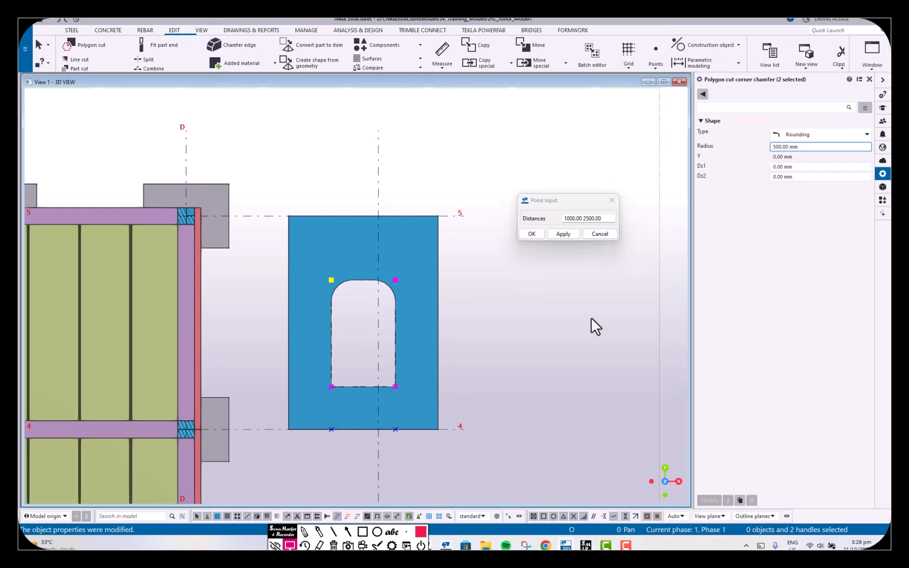